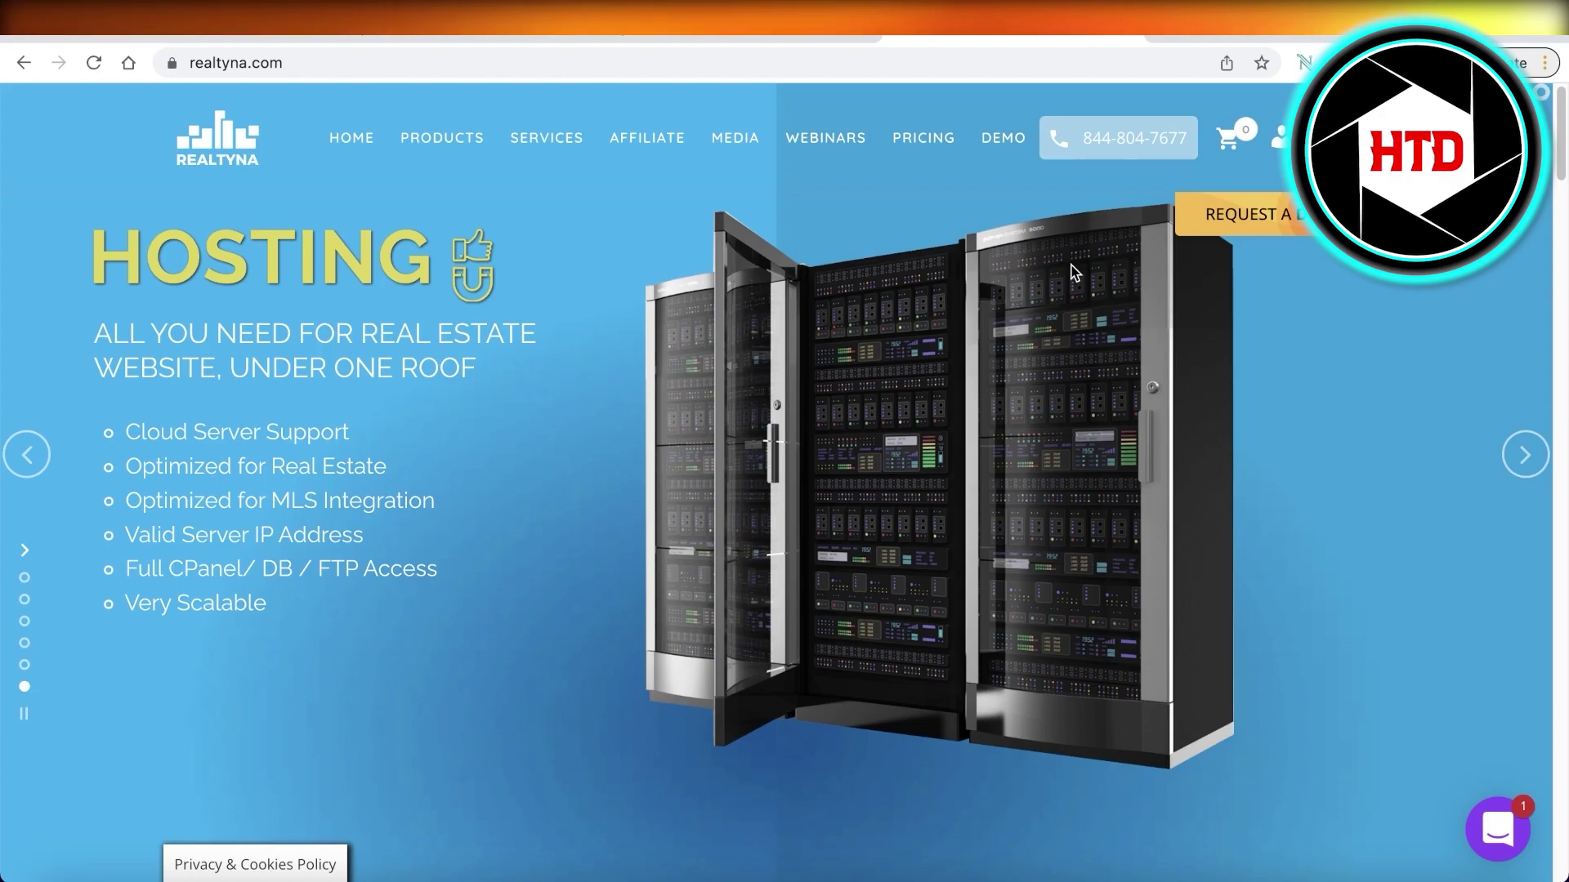
- Look over the realtyna.com home page and the demo site, switch to the network admin, and review its installed themes
{"action": "scroll", "coordinate": [1005, 360], "scroll_direction": "down", "scroll_amount": 3}
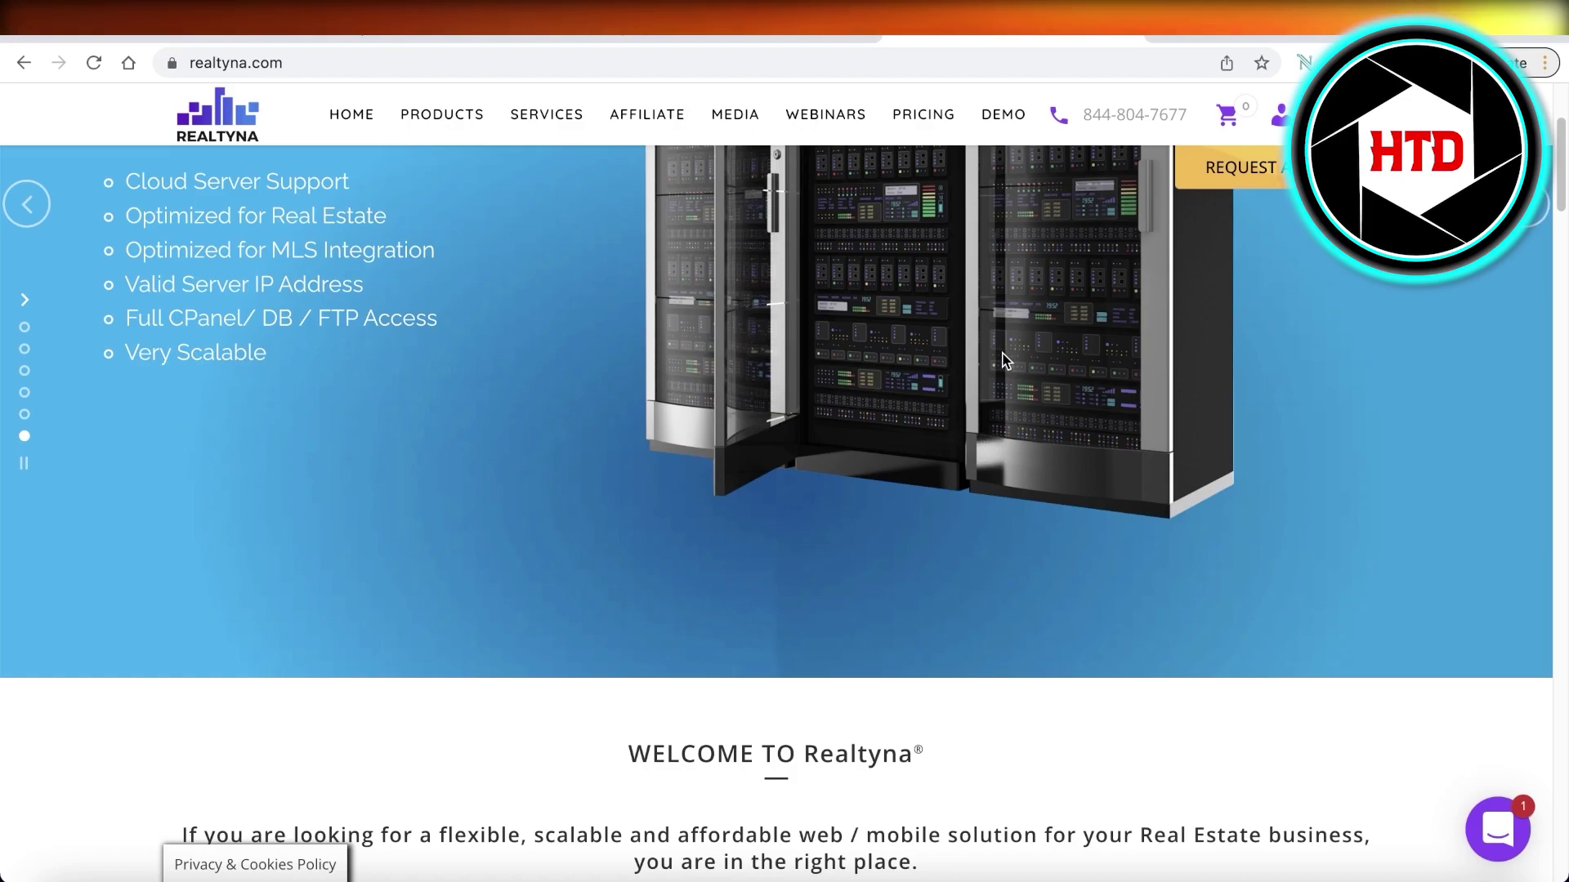
{"action": "left_click", "coordinate": [744, 22]}
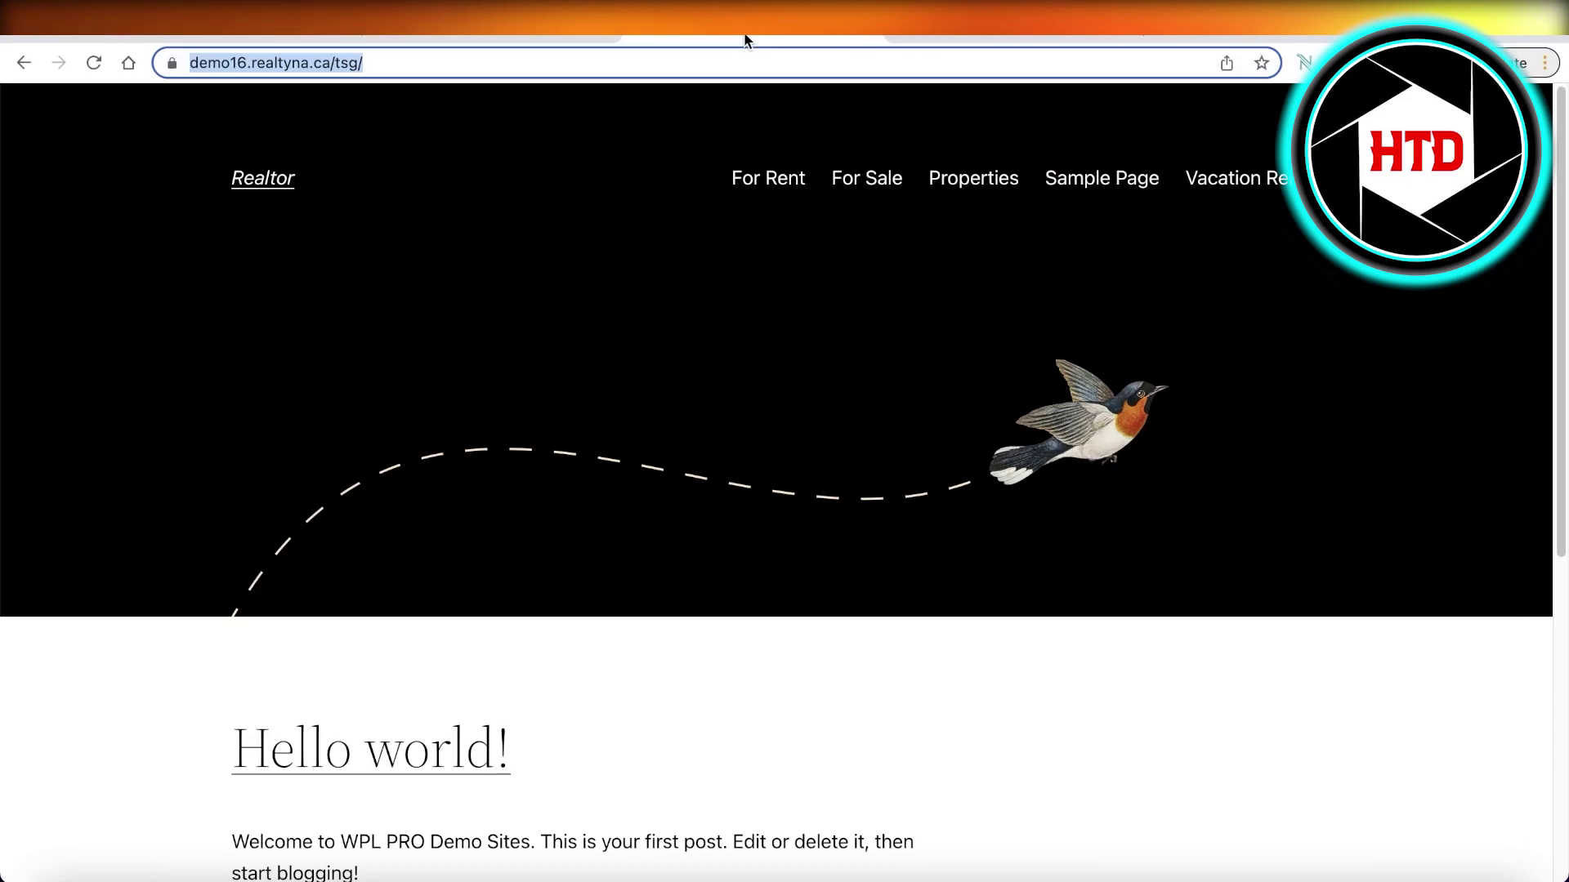
{"action": "left_click", "coordinate": [577, 33]}
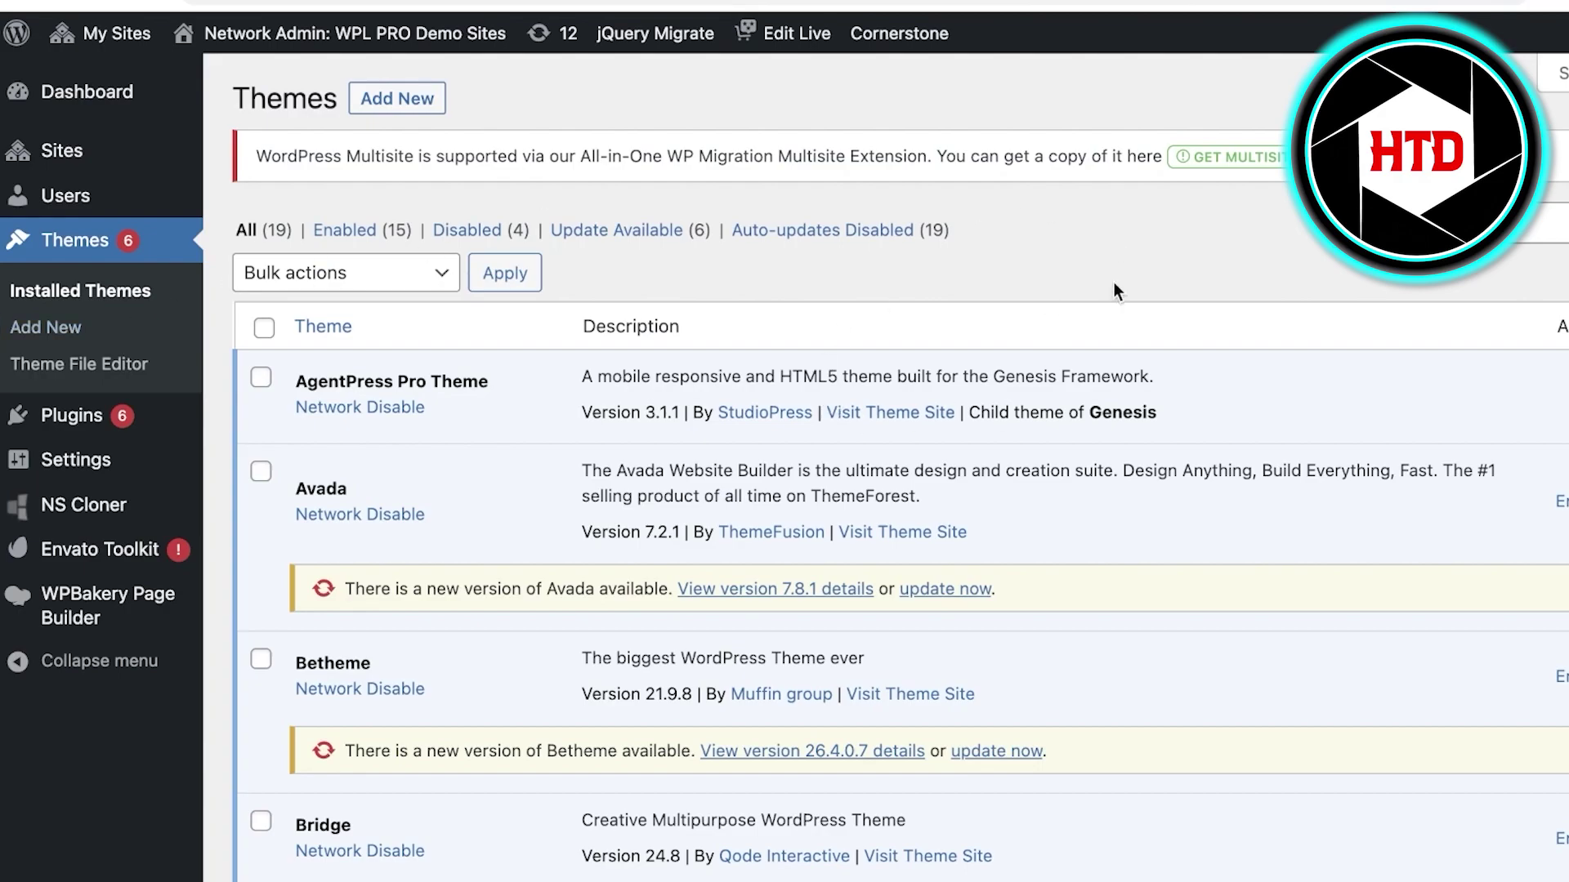
{"action": "scroll", "coordinate": [795, 291], "scroll_direction": "down", "scroll_amount": 3}
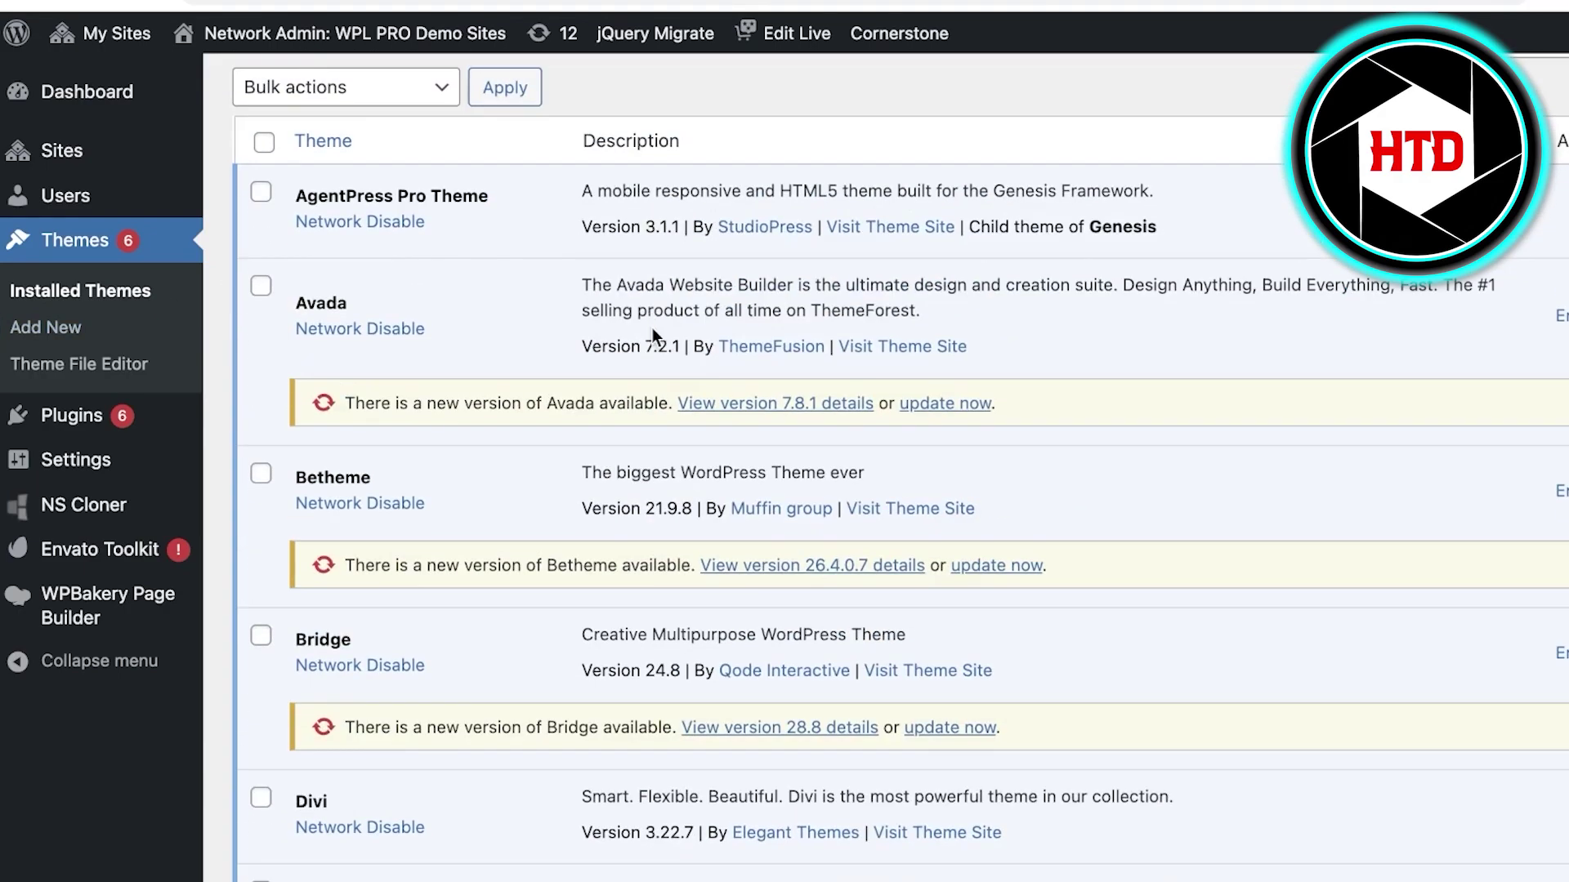
{"action": "scroll", "coordinate": [652, 326], "scroll_direction": "up", "scroll_amount": 3}
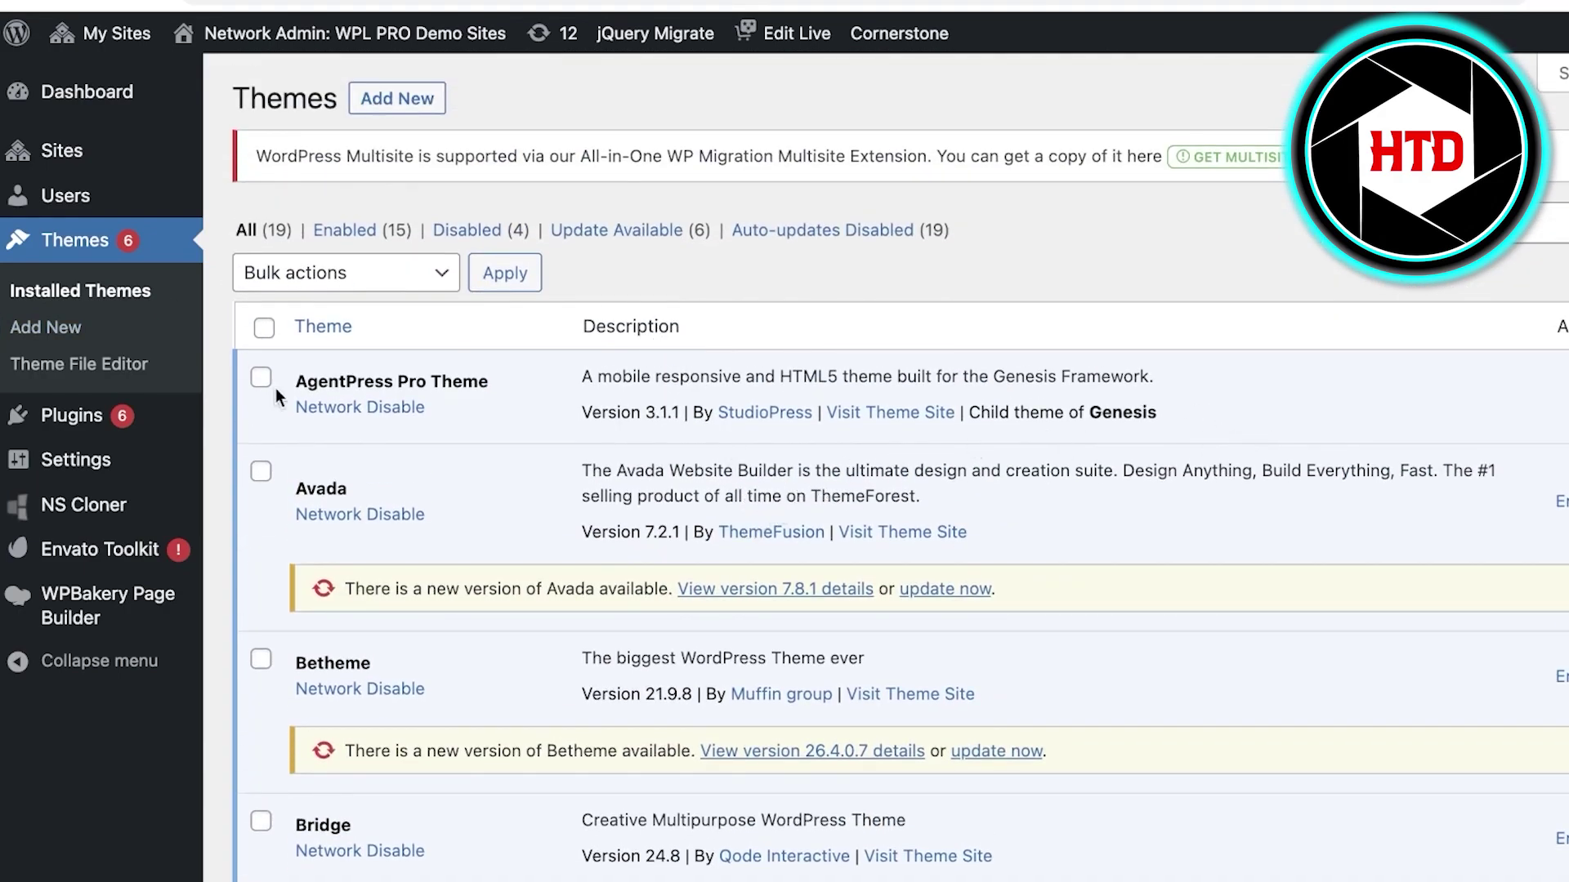
- Search new plugins for "realtyna", install Realtyna Organic IDX plugin + WPL Real Estate, and try to activate it
{"action": "mouse_move", "coordinate": [49, 433]}
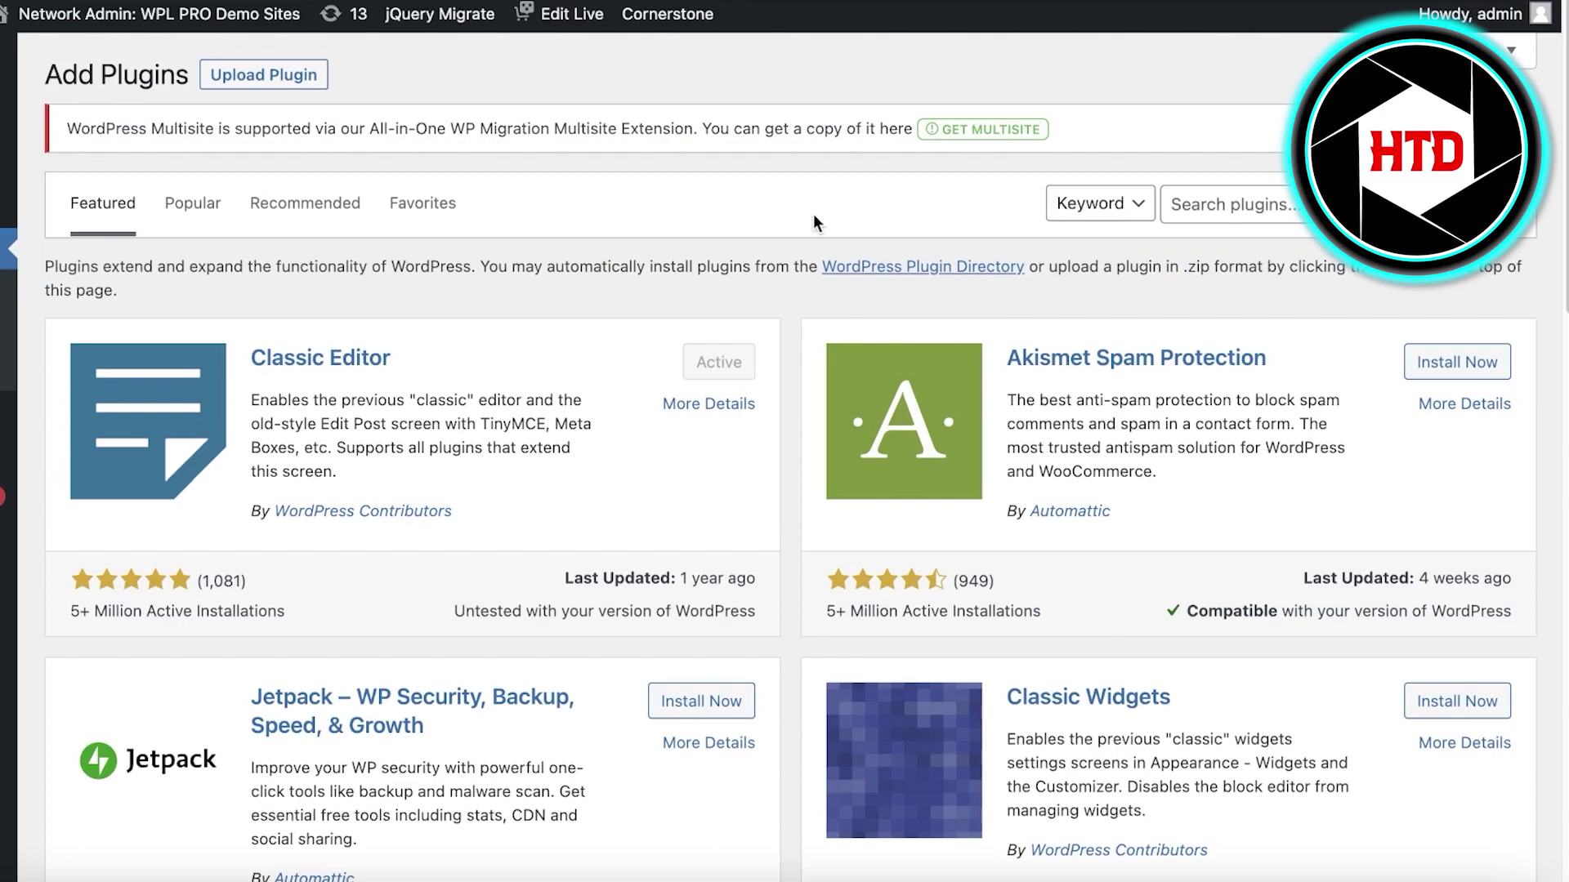
{"action": "left_click", "coordinate": [1265, 203]}
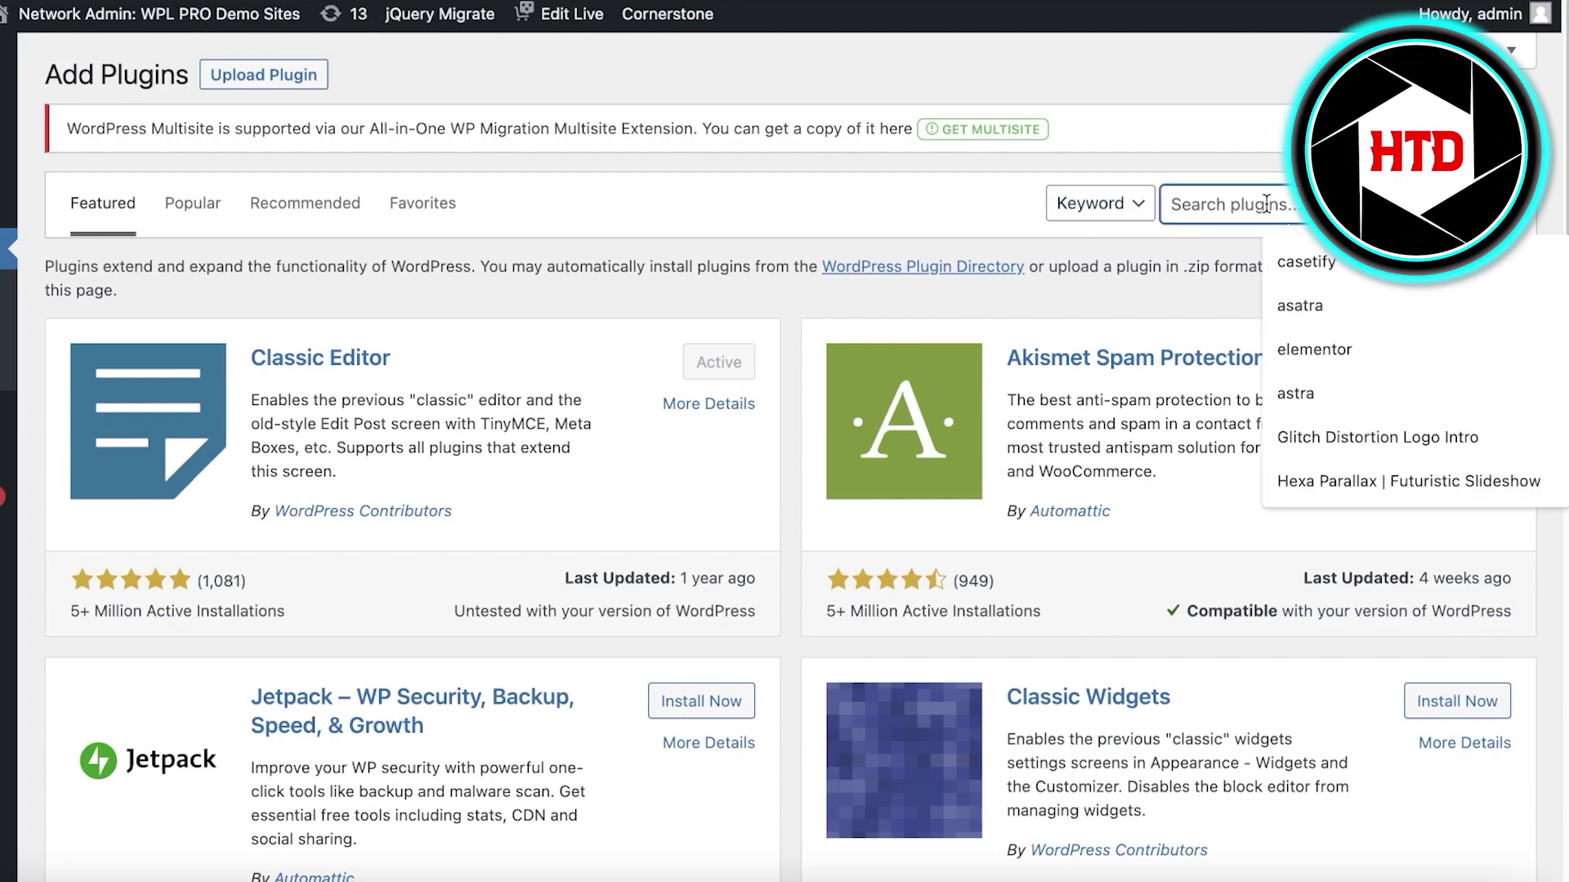
{"action": "type", "text": "realtyna"}
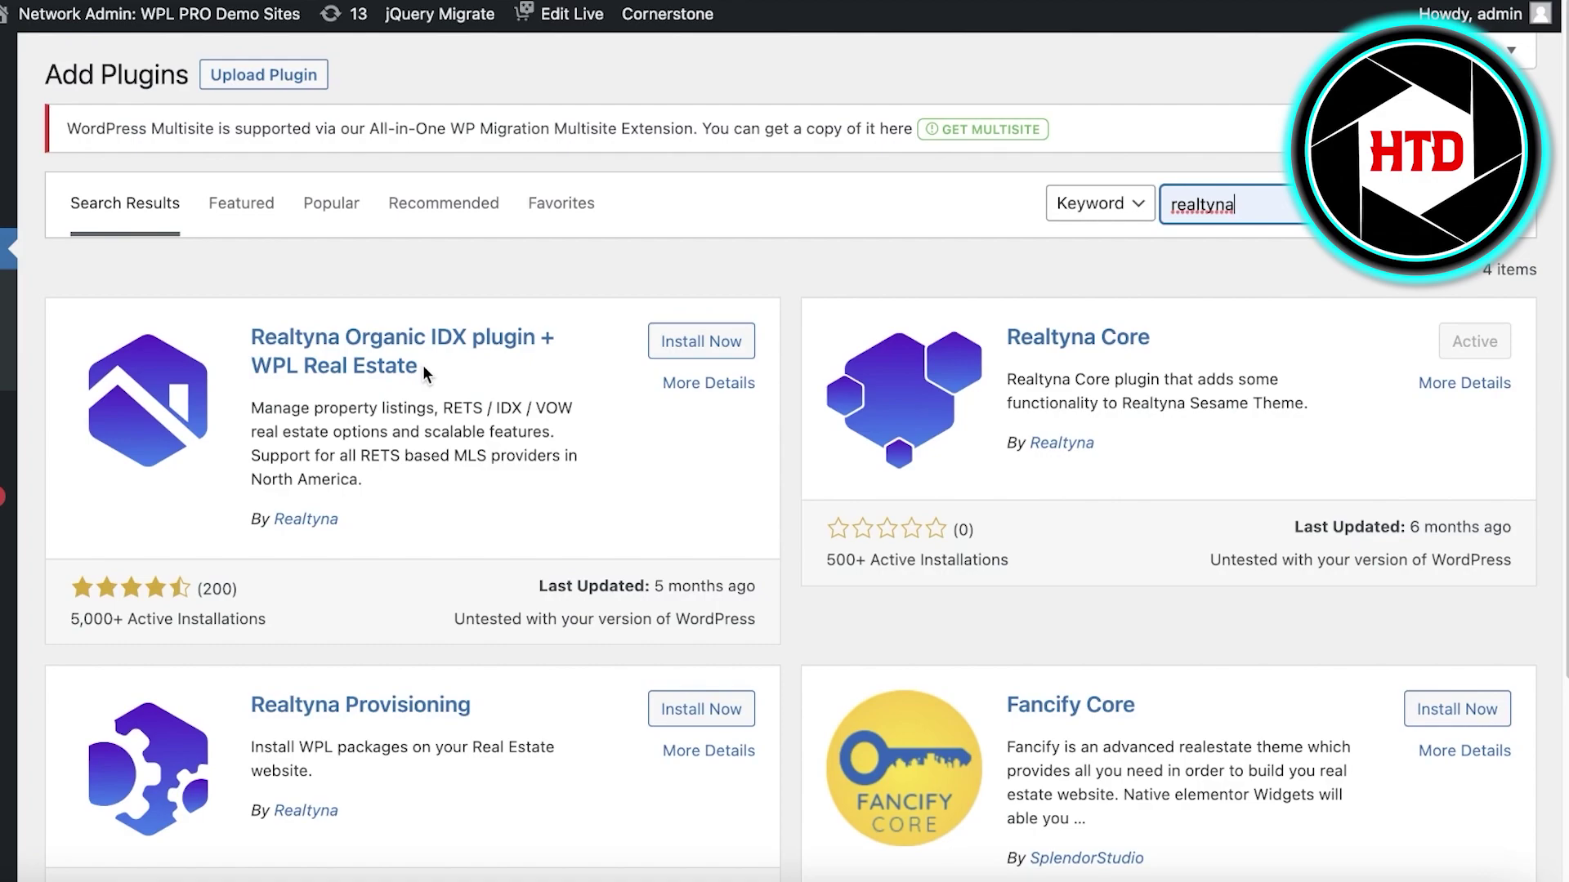
{"action": "left_click", "coordinate": [699, 341]}
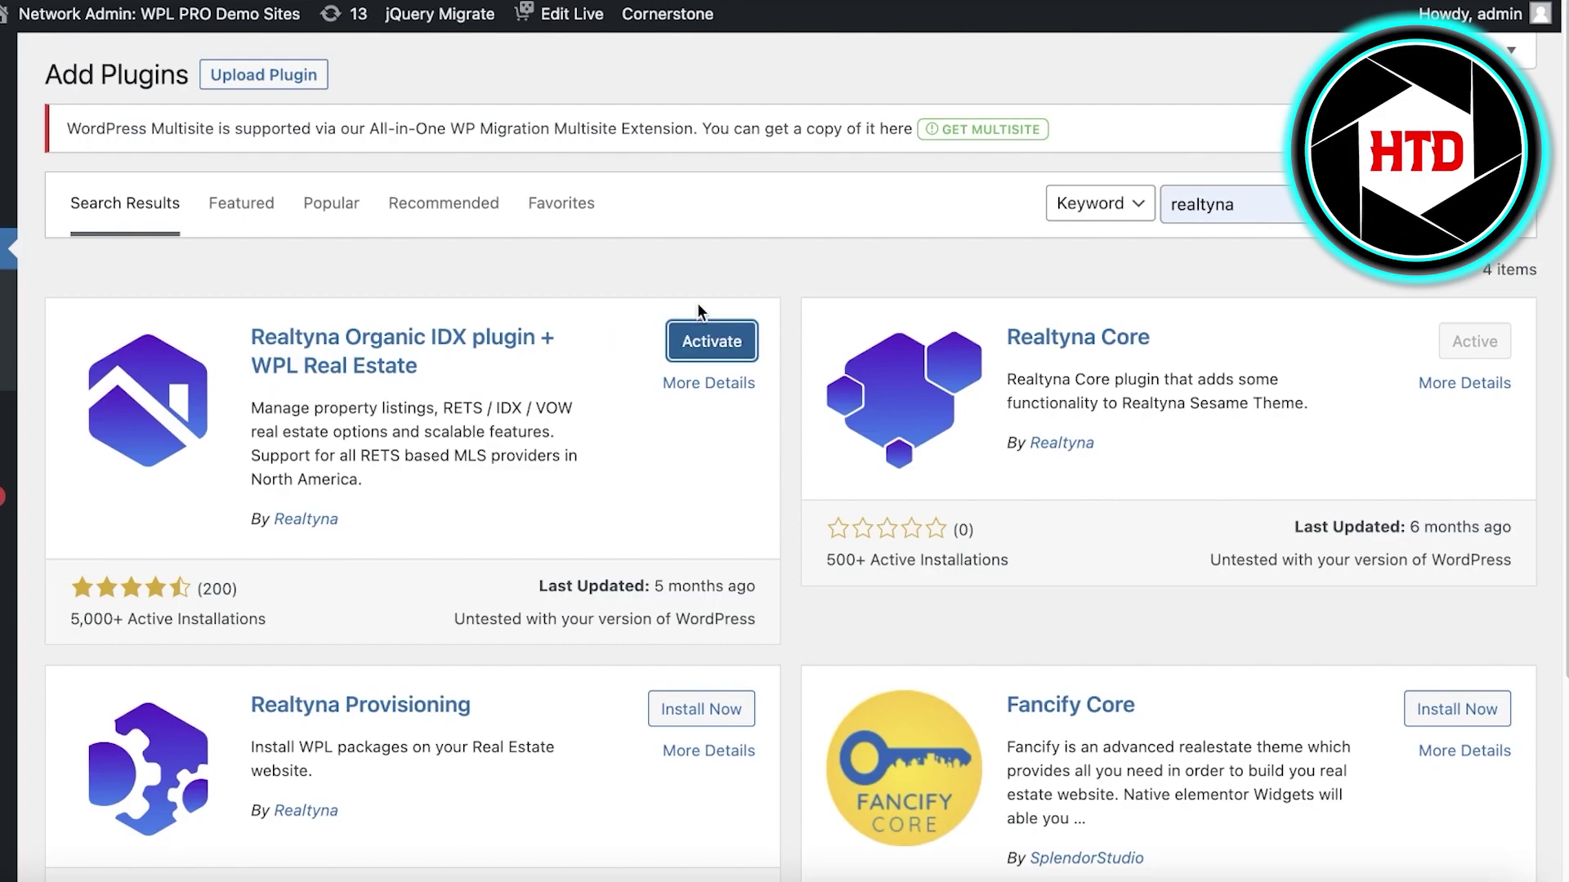
{"action": "left_click", "coordinate": [708, 351]}
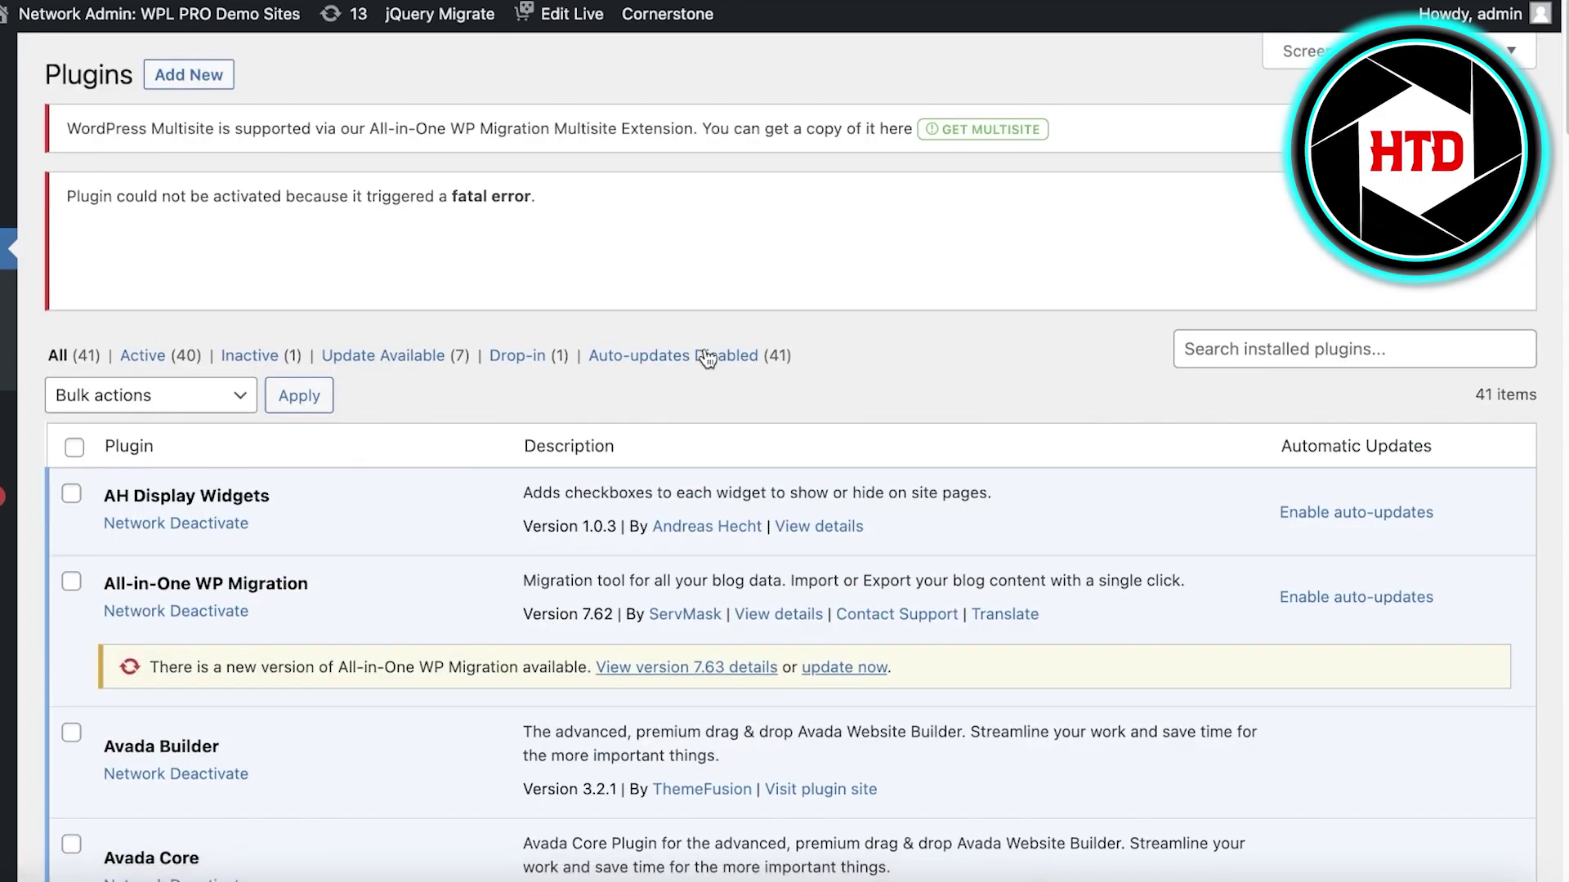
- Search the installed plugins for "elementor"
{"action": "scroll", "coordinate": [651, 286], "scroll_direction": "down", "scroll_amount": 3}
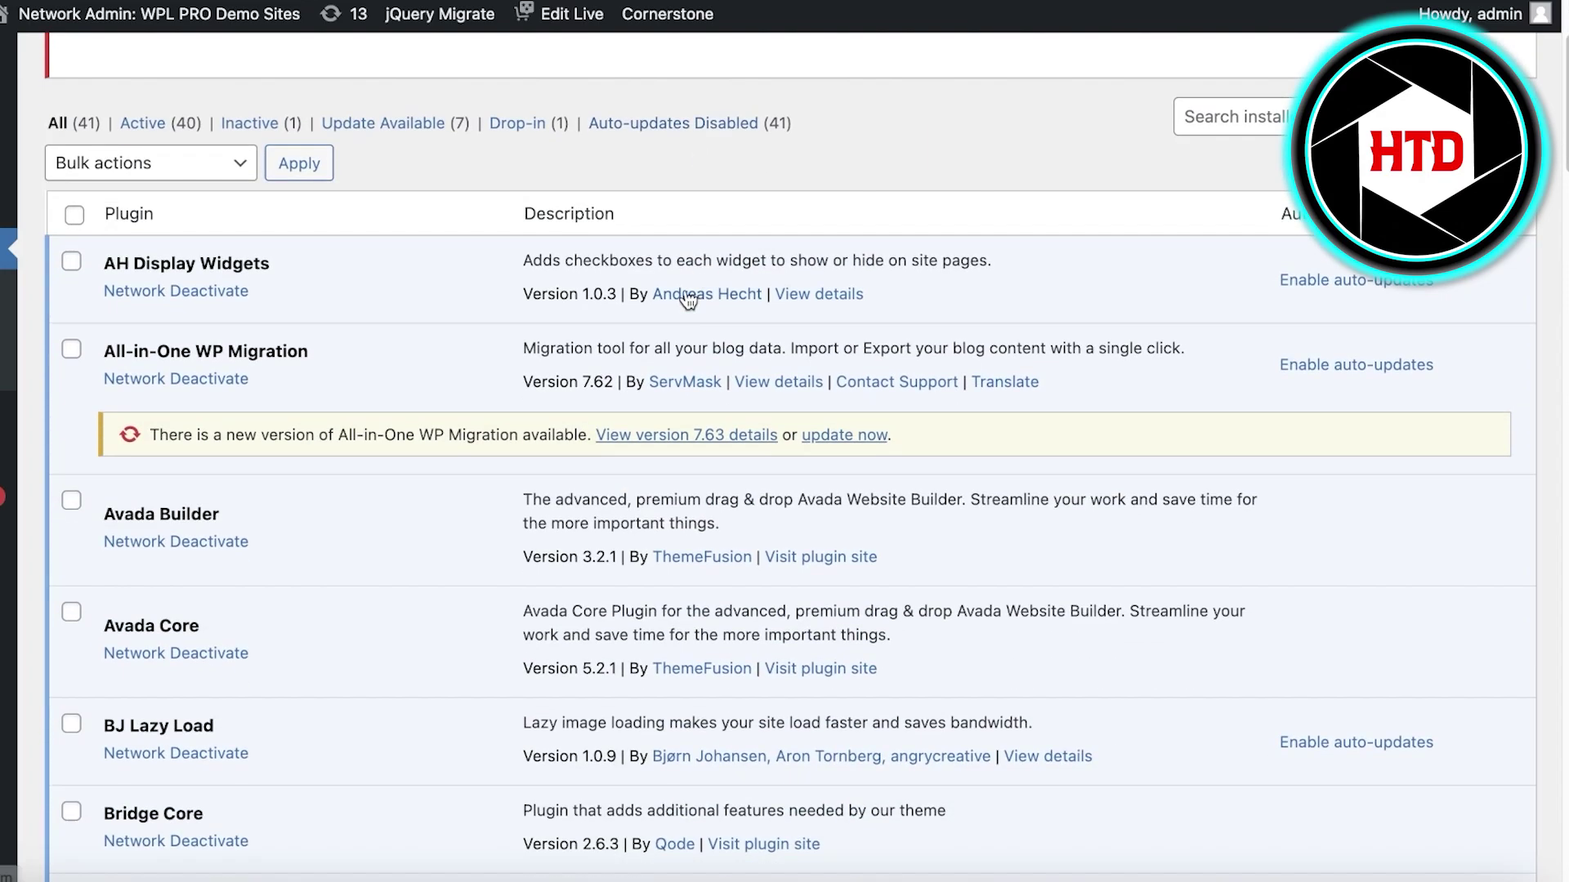
{"action": "scroll", "coordinate": [662, 317], "scroll_direction": "down", "scroll_amount": 1}
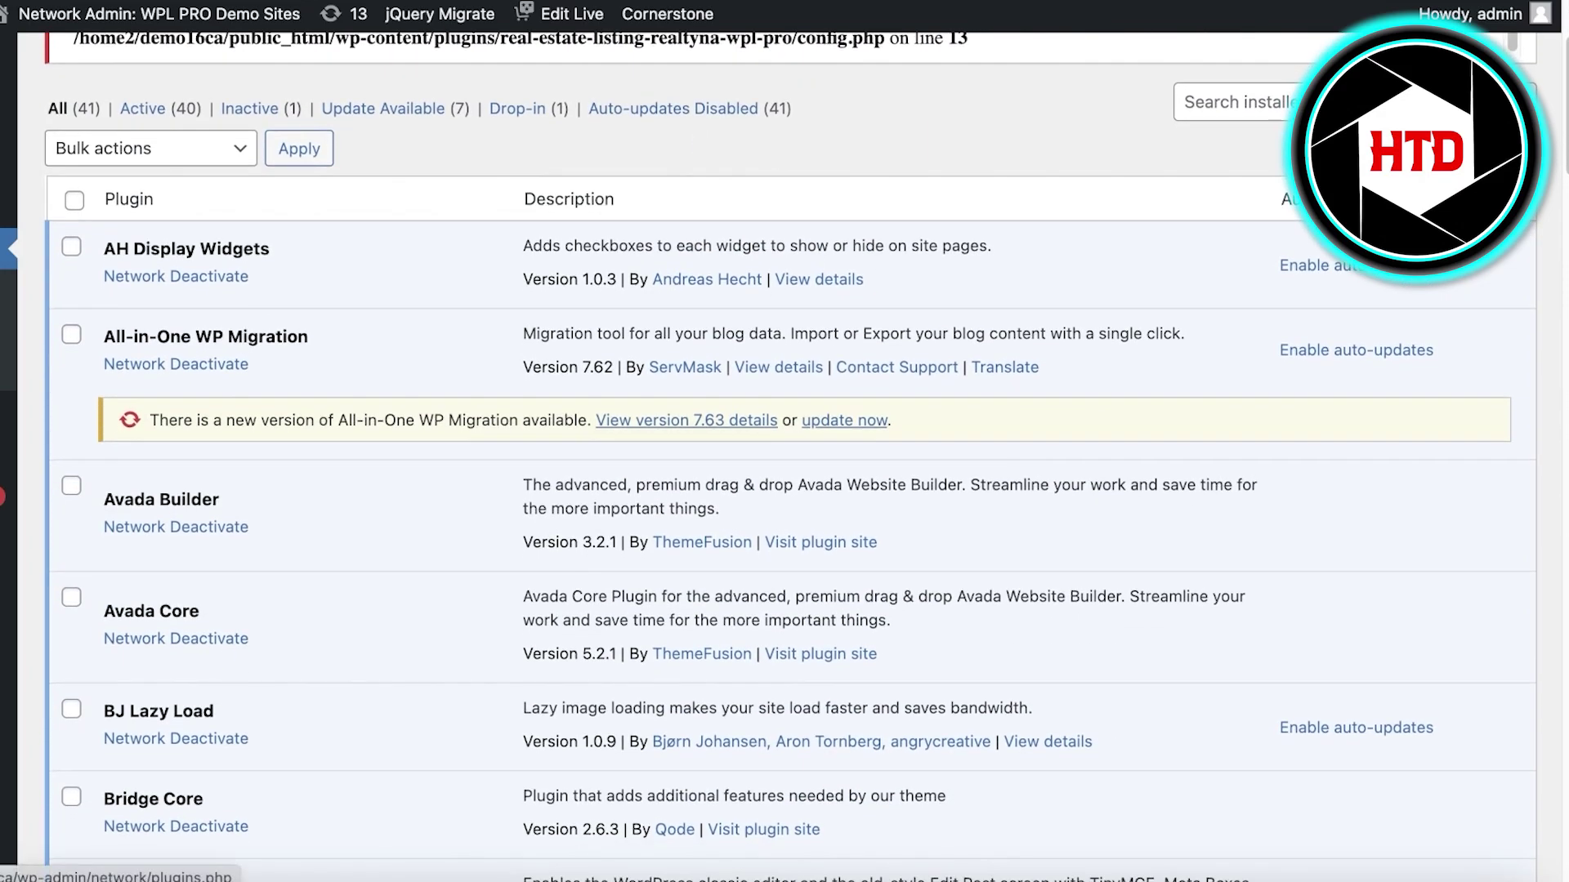
{"action": "left_click", "coordinate": [1279, 99]}
{"action": "key", "text": "Return"}
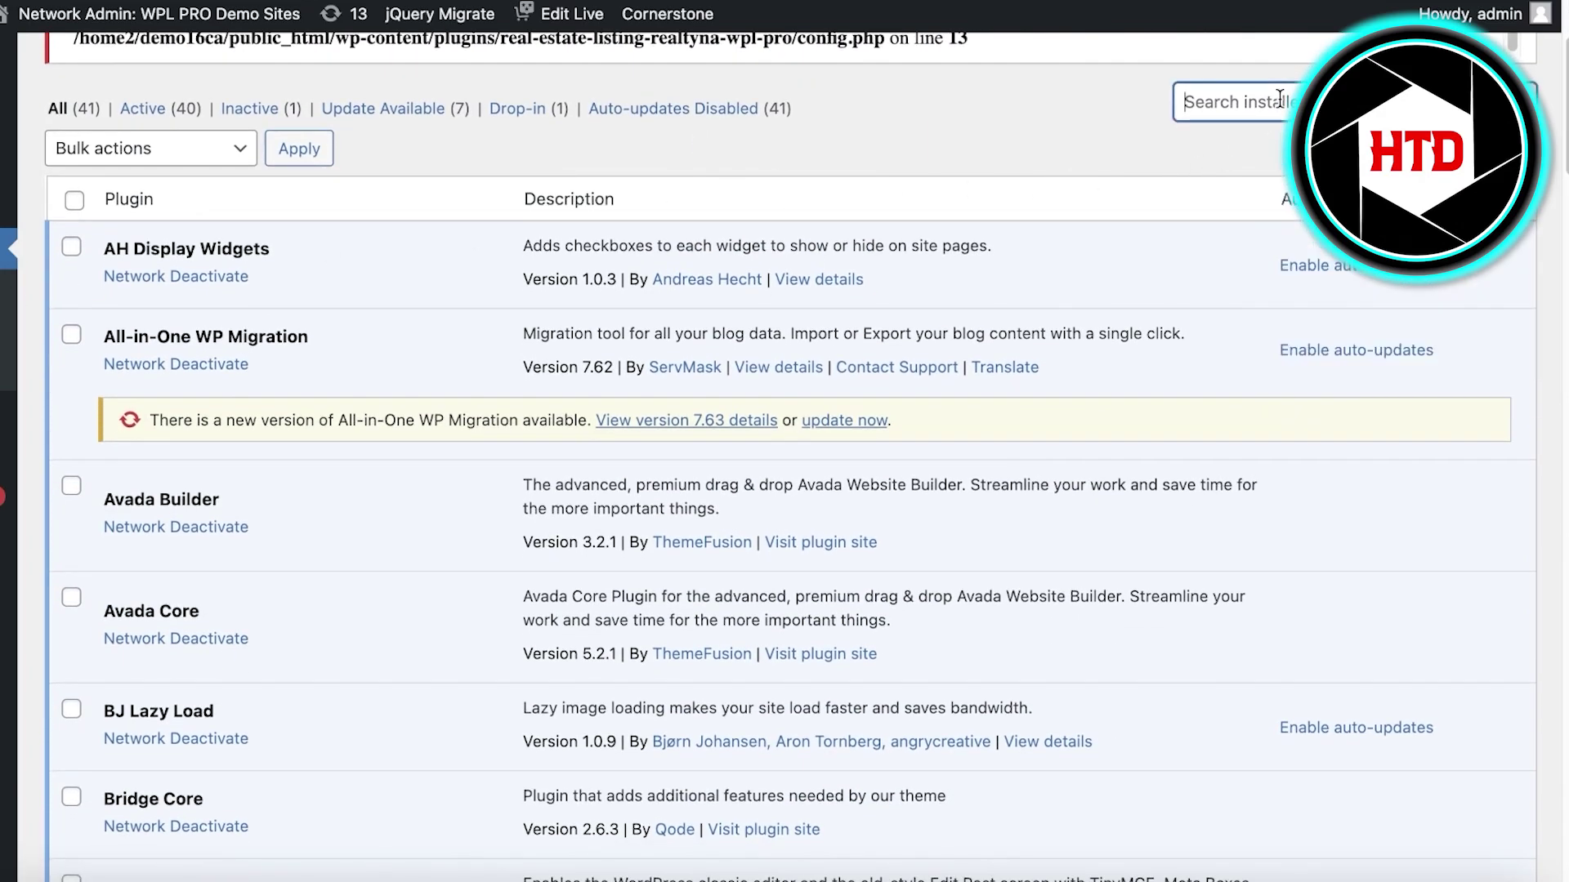
{"action": "scroll", "coordinate": [1278, 147], "scroll_direction": "down", "scroll_amount": 1}
{"action": "left_click", "coordinate": [1276, 187]}
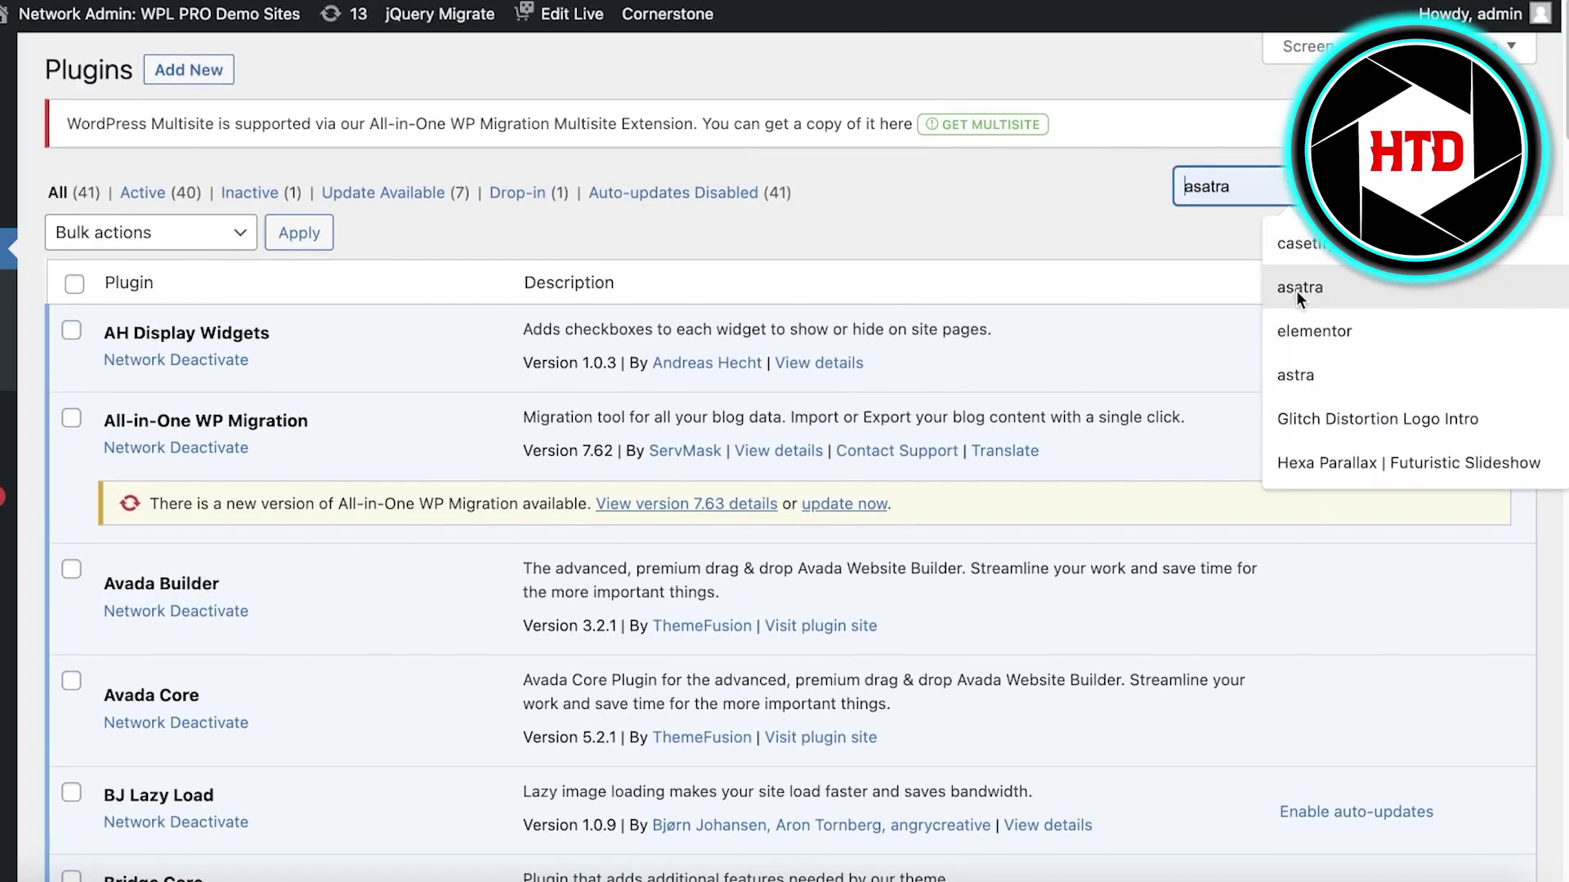
{"action": "left_click", "coordinate": [1296, 319]}
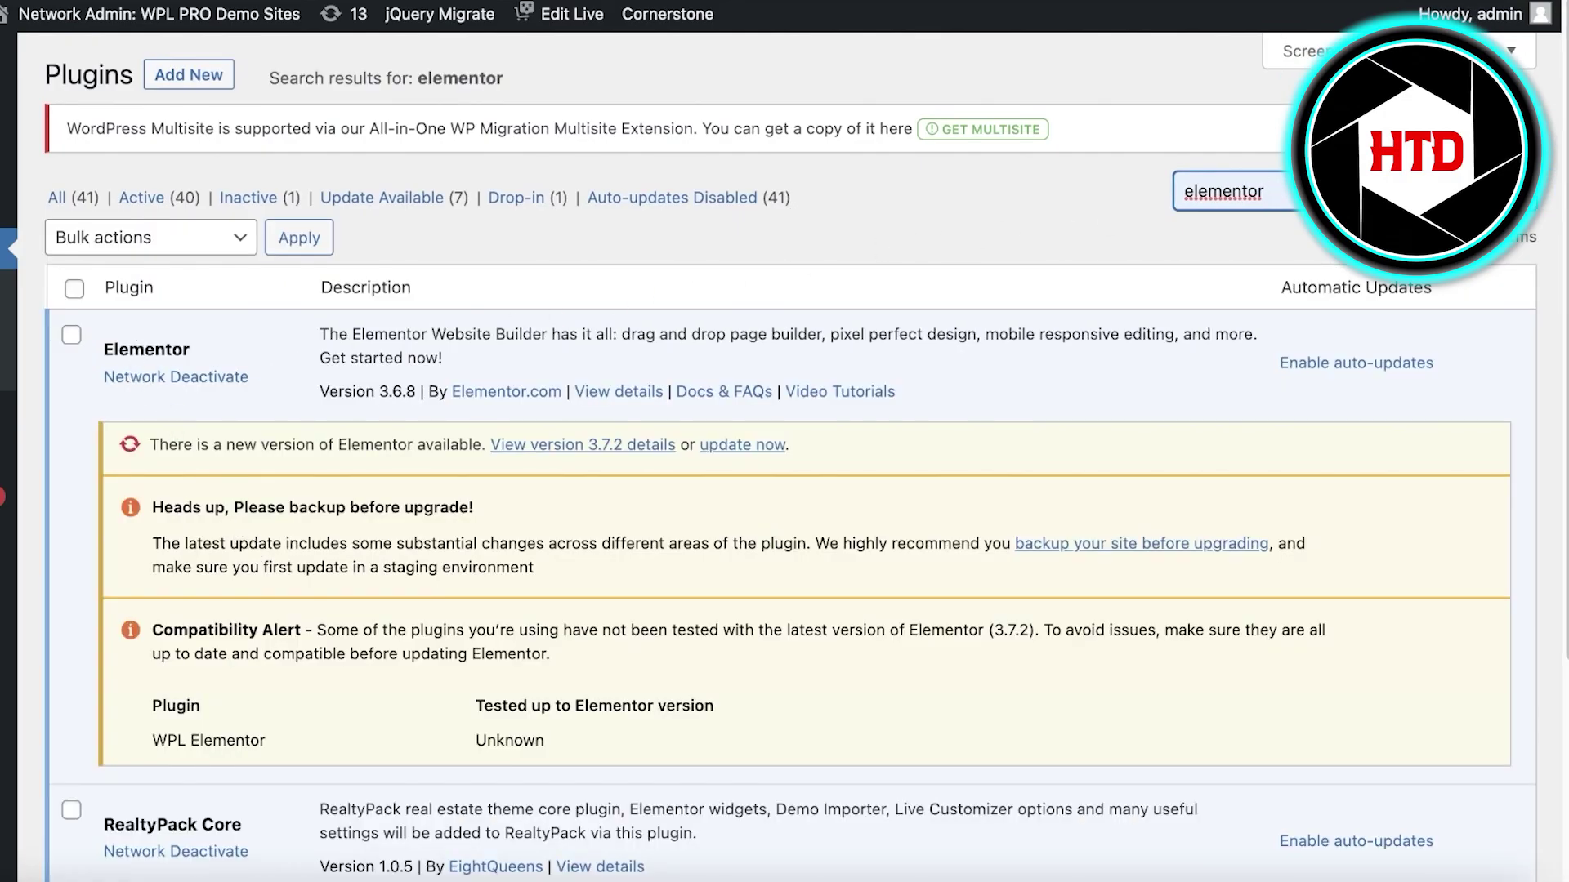
- Search the installed plugins for "realtyna" and look over the matching plugins
{"action": "double_click", "coordinate": [1264, 191]}
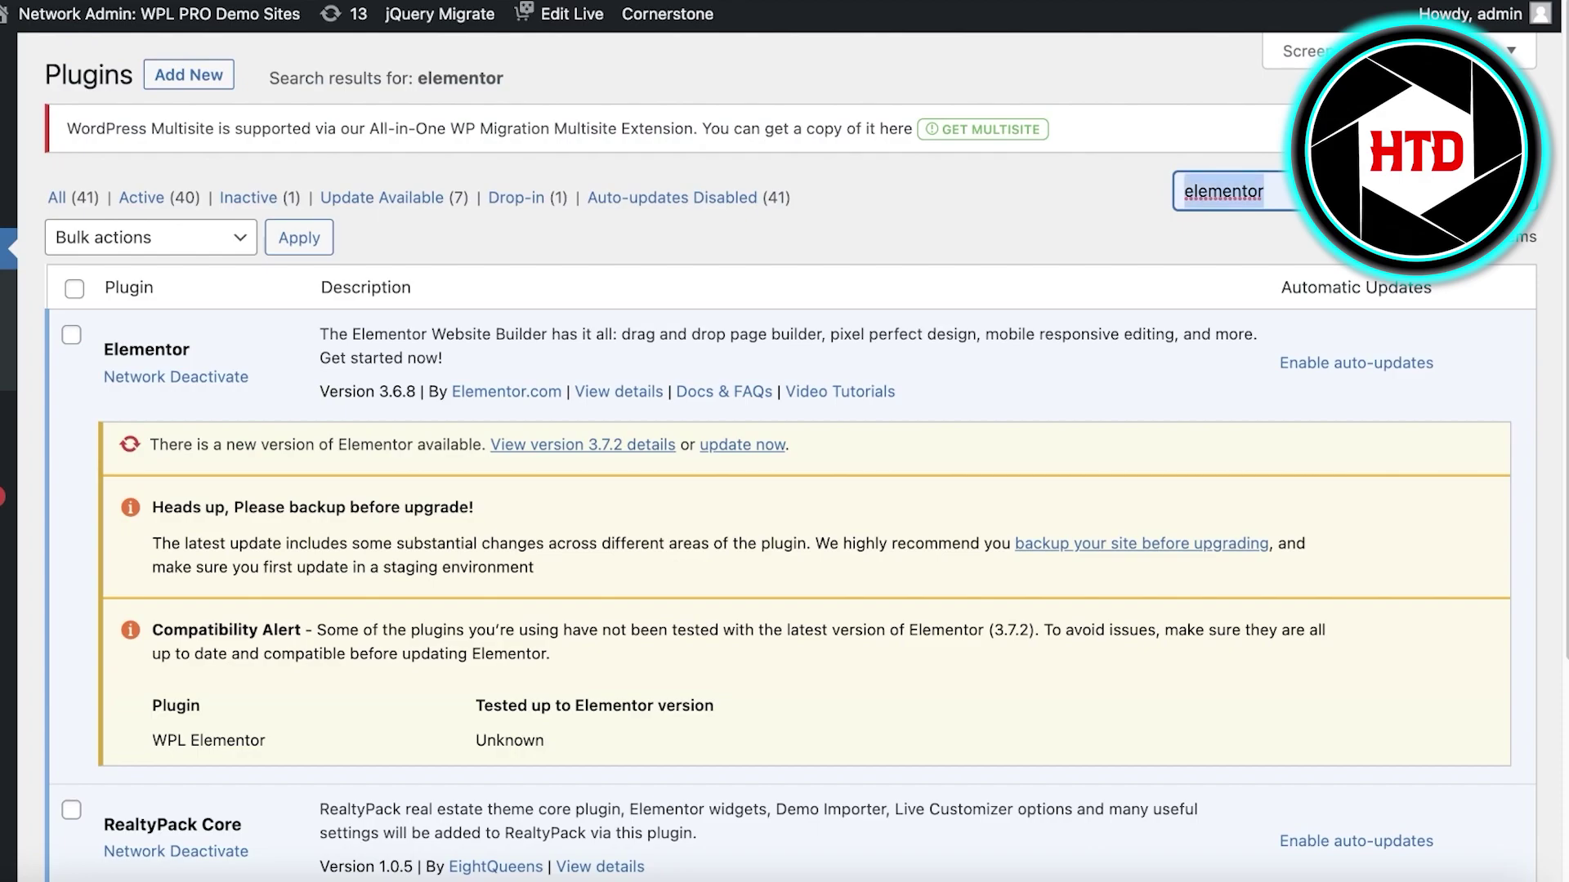
{"action": "type", "text": "realtyna"}
{"action": "scroll", "coordinate": [728, 331], "scroll_direction": "down", "scroll_amount": 5}
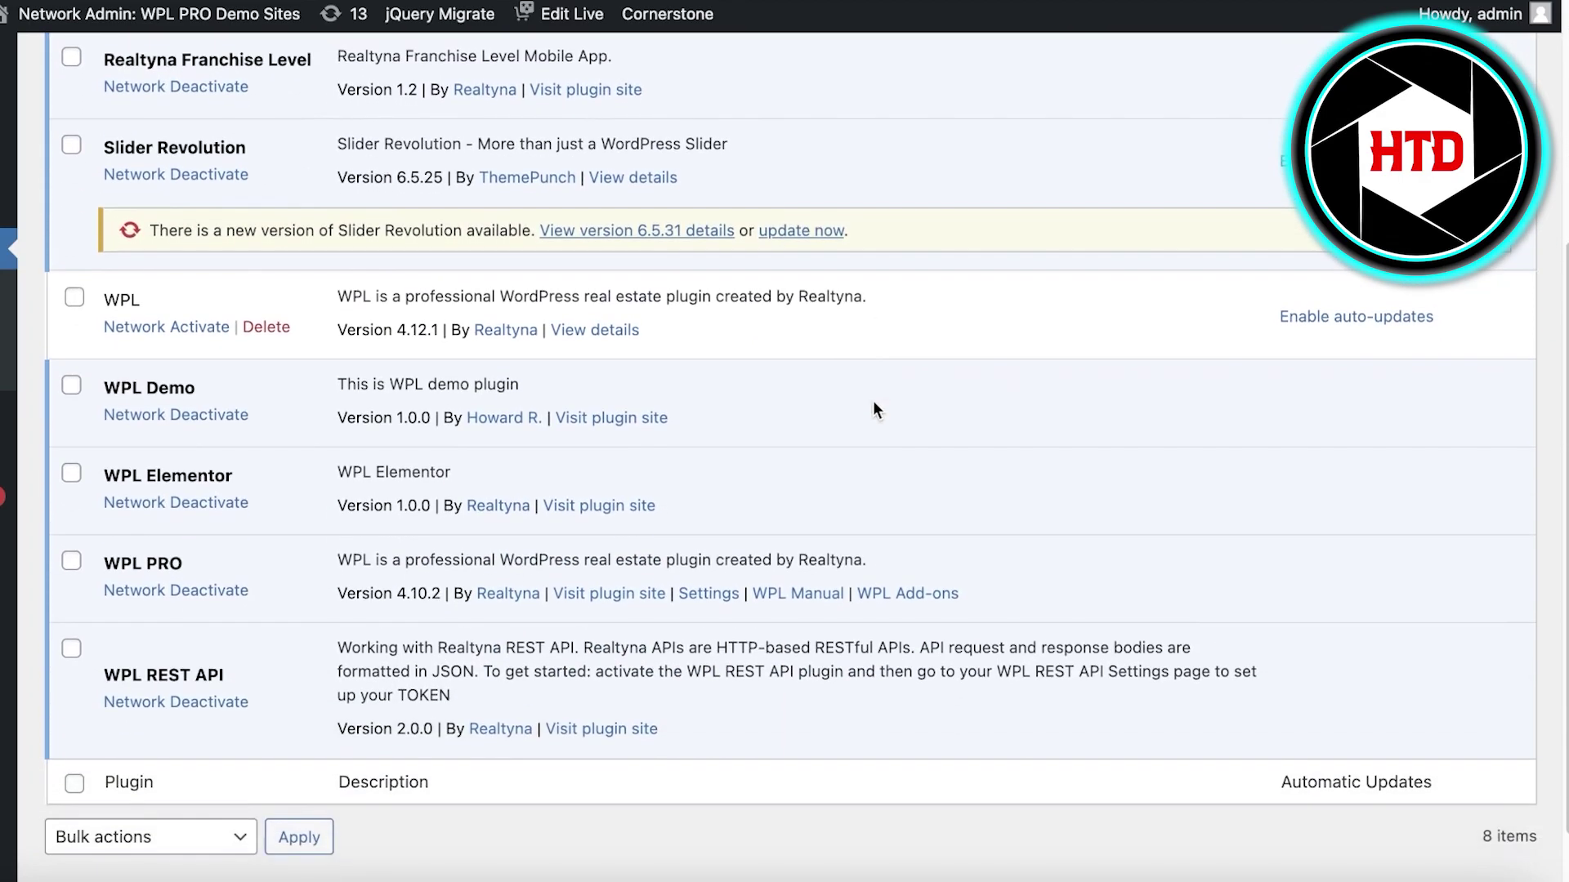
{"action": "scroll", "coordinate": [873, 406], "scroll_direction": "up", "scroll_amount": 5}
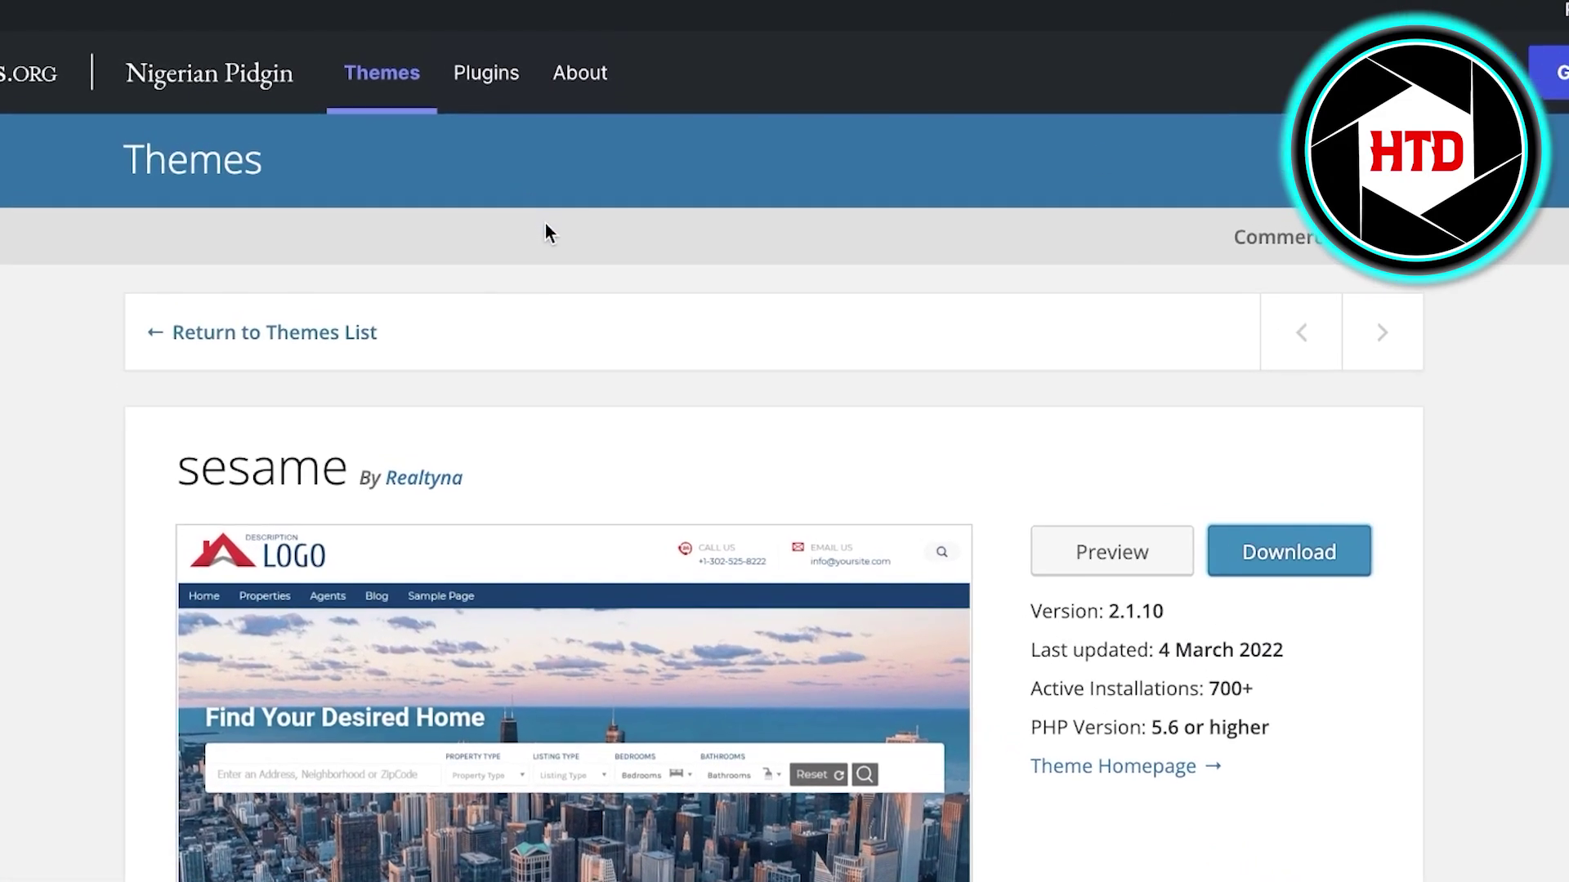
- Download the sesame theme by Realtyna from its WordPress.org theme page
{"action": "scroll", "coordinate": [543, 258], "scroll_direction": "down", "scroll_amount": 2}
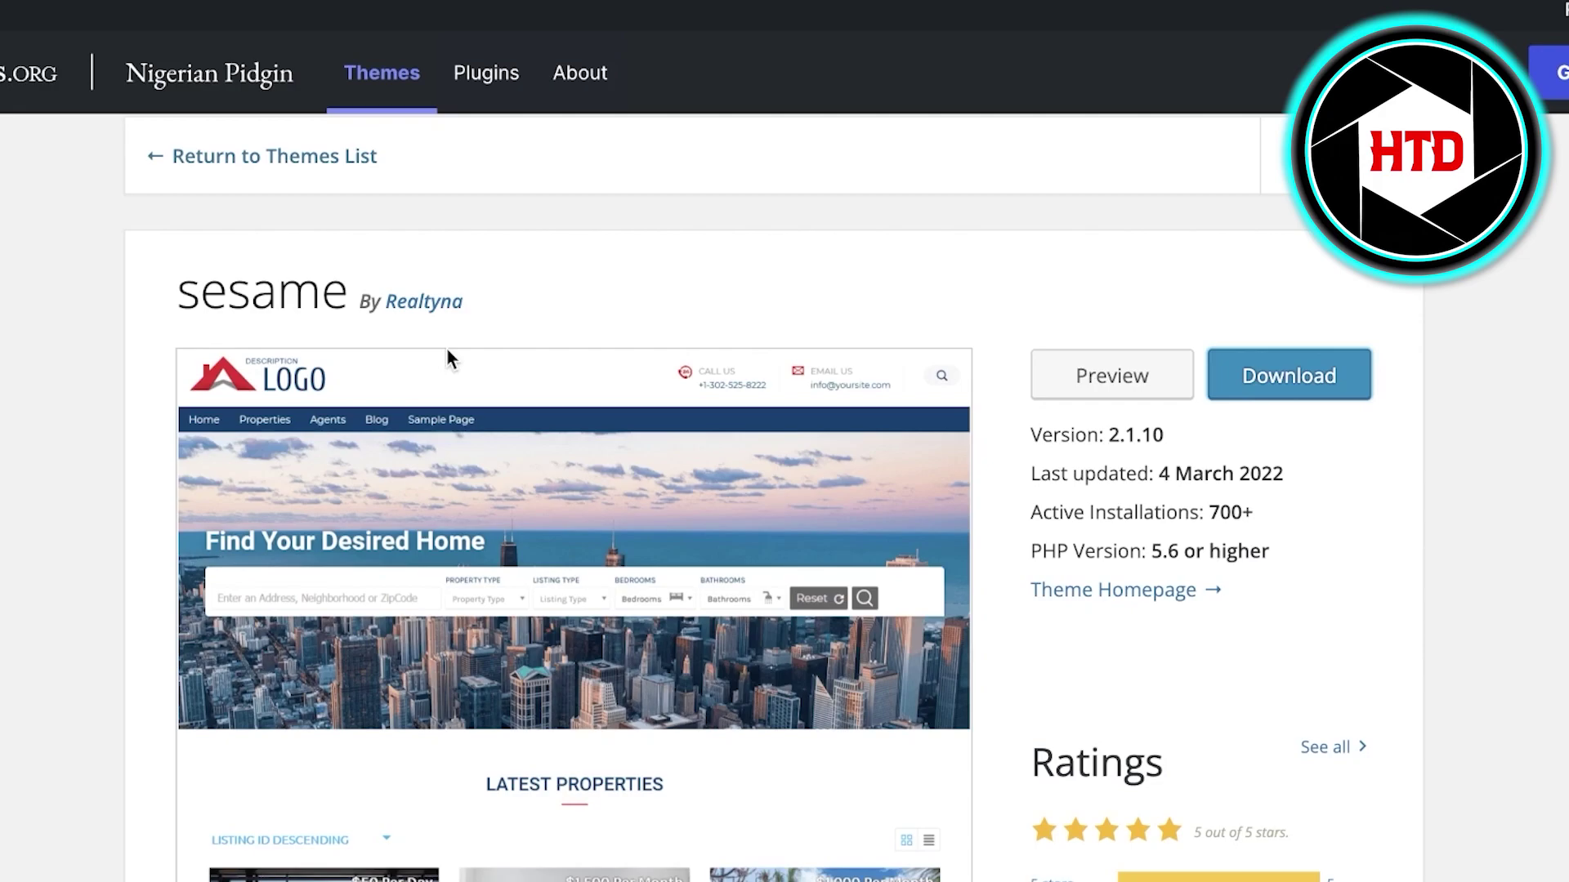
{"action": "left_click", "coordinate": [1272, 390]}
{"action": "scroll", "coordinate": [952, 470], "scroll_direction": "down", "scroll_amount": 2}
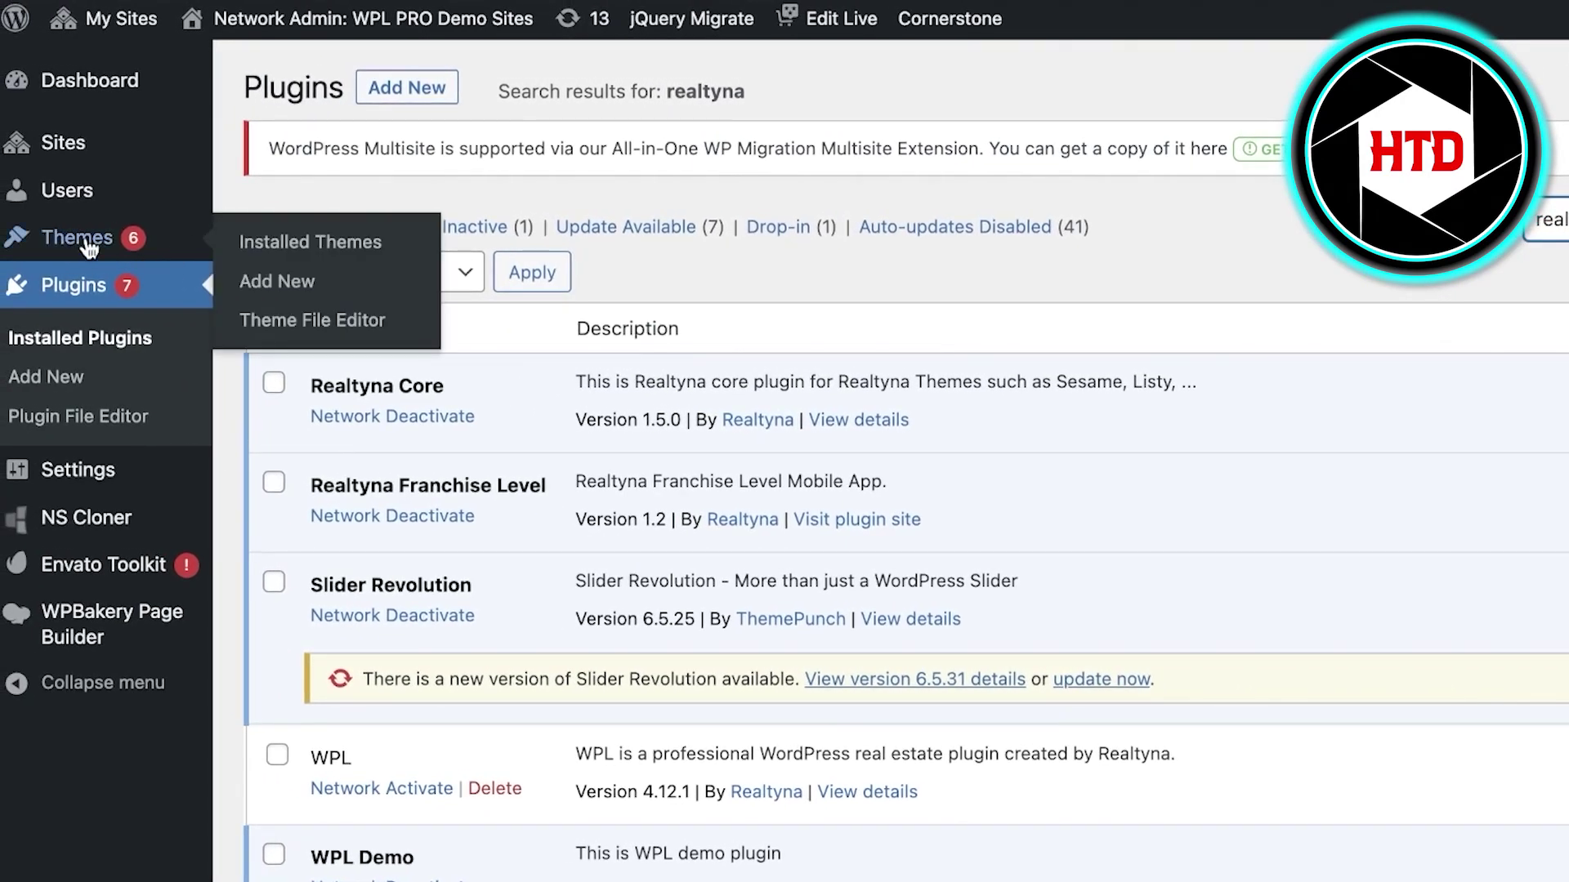
- Upload sesame.2.1.10.zip as a new theme in the network admin and start its installation
{"action": "mouse_move", "coordinate": [72, 243]}
{"action": "left_click", "coordinate": [294, 282]}
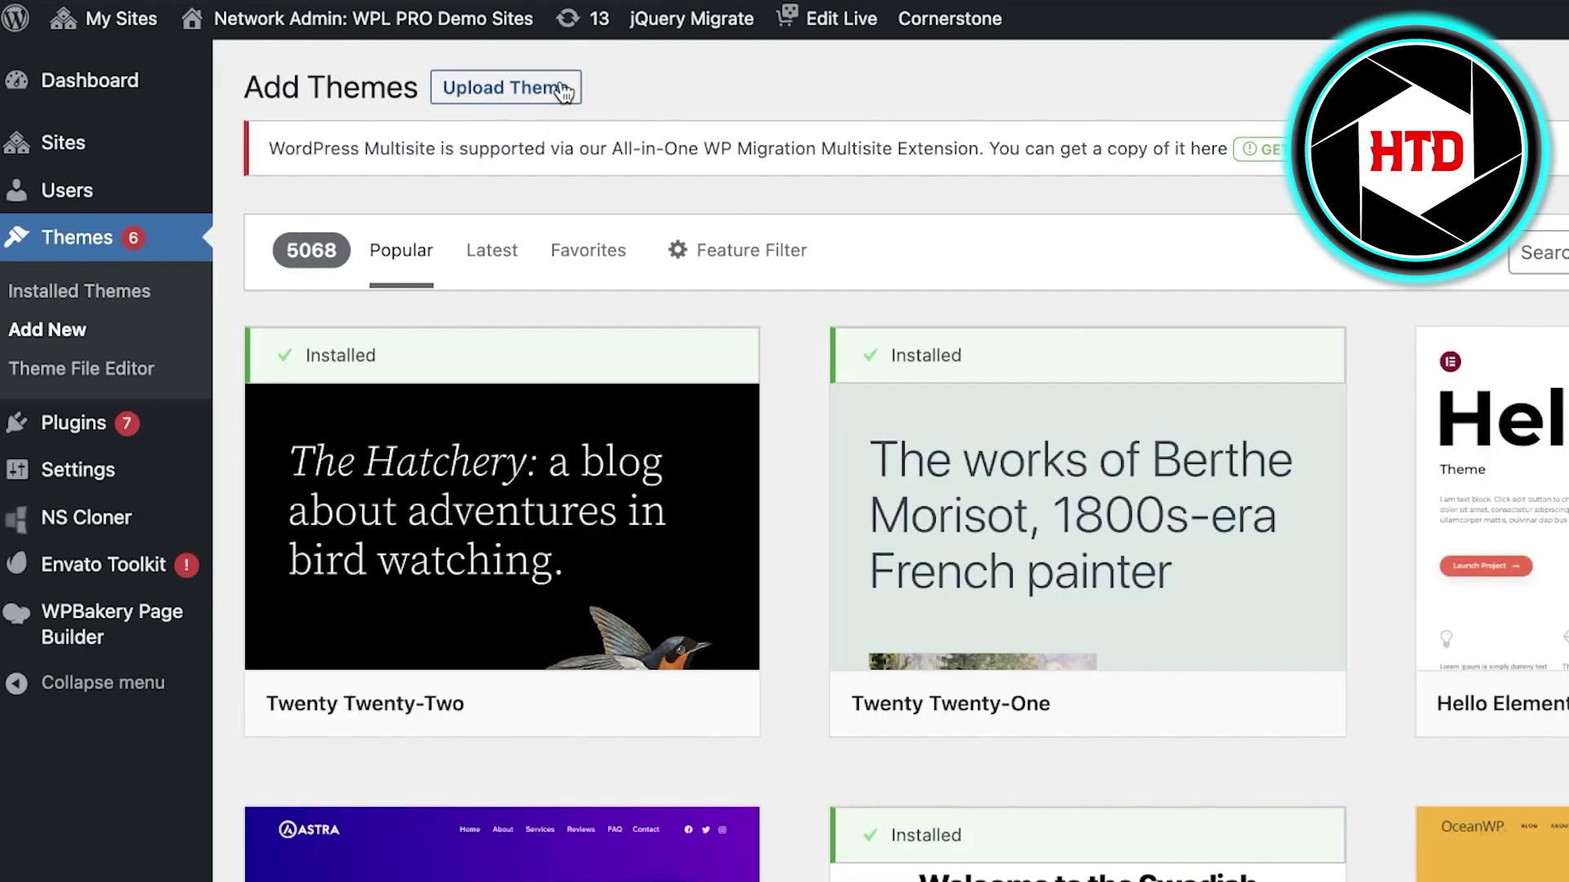
{"action": "left_click", "coordinate": [562, 89]}
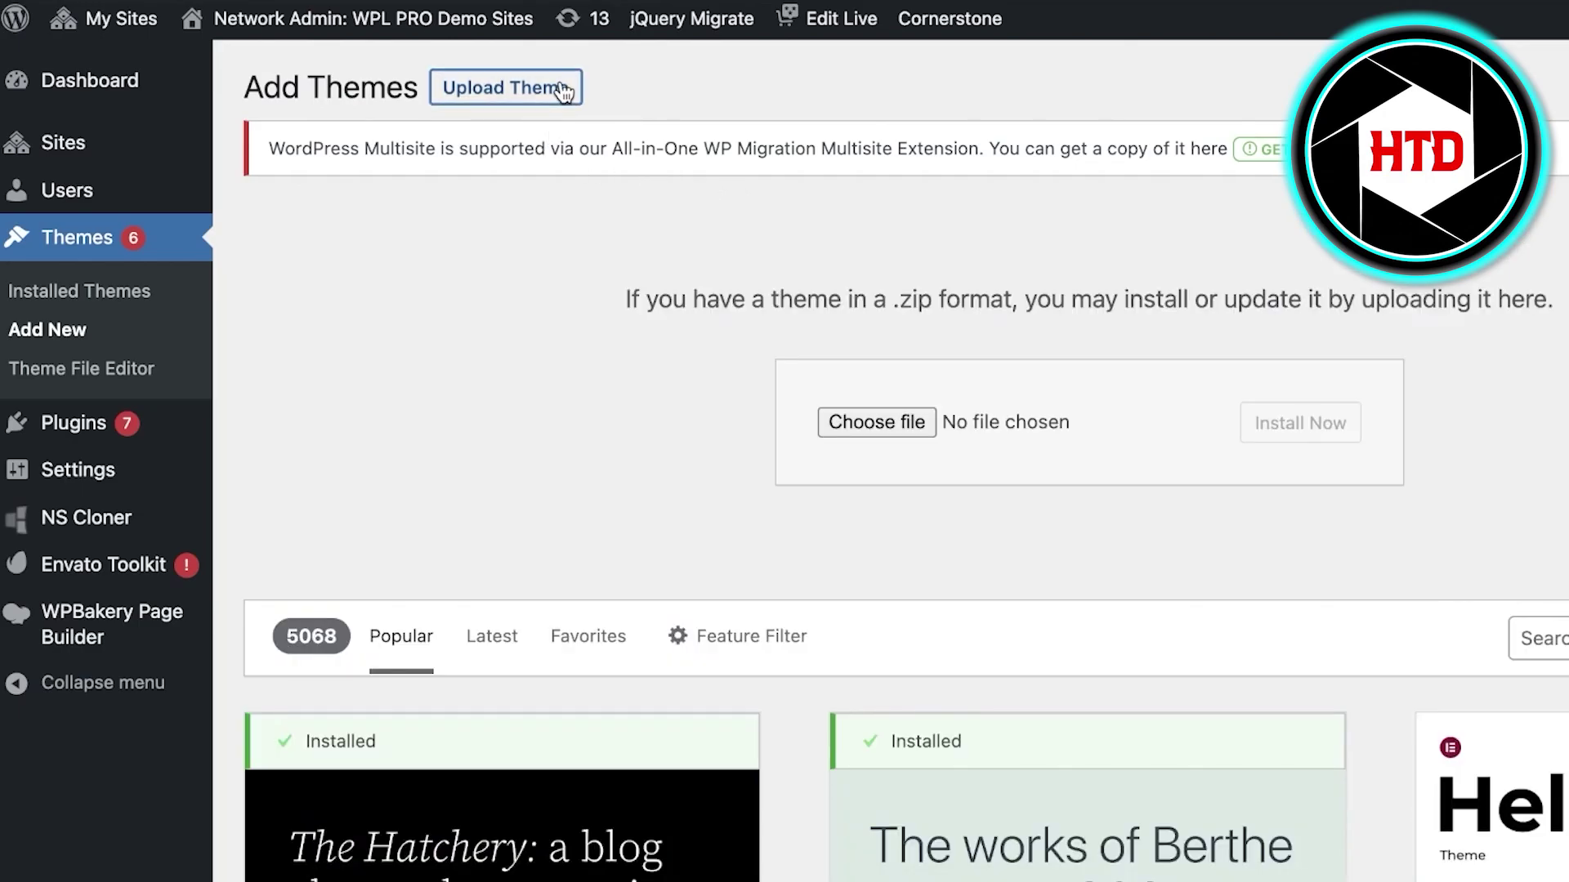
{"action": "left_click", "coordinate": [869, 417]}
{"action": "left_click", "coordinate": [536, 335]}
{"action": "left_click", "coordinate": [762, 373]}
{"action": "left_click", "coordinate": [1461, 700]}
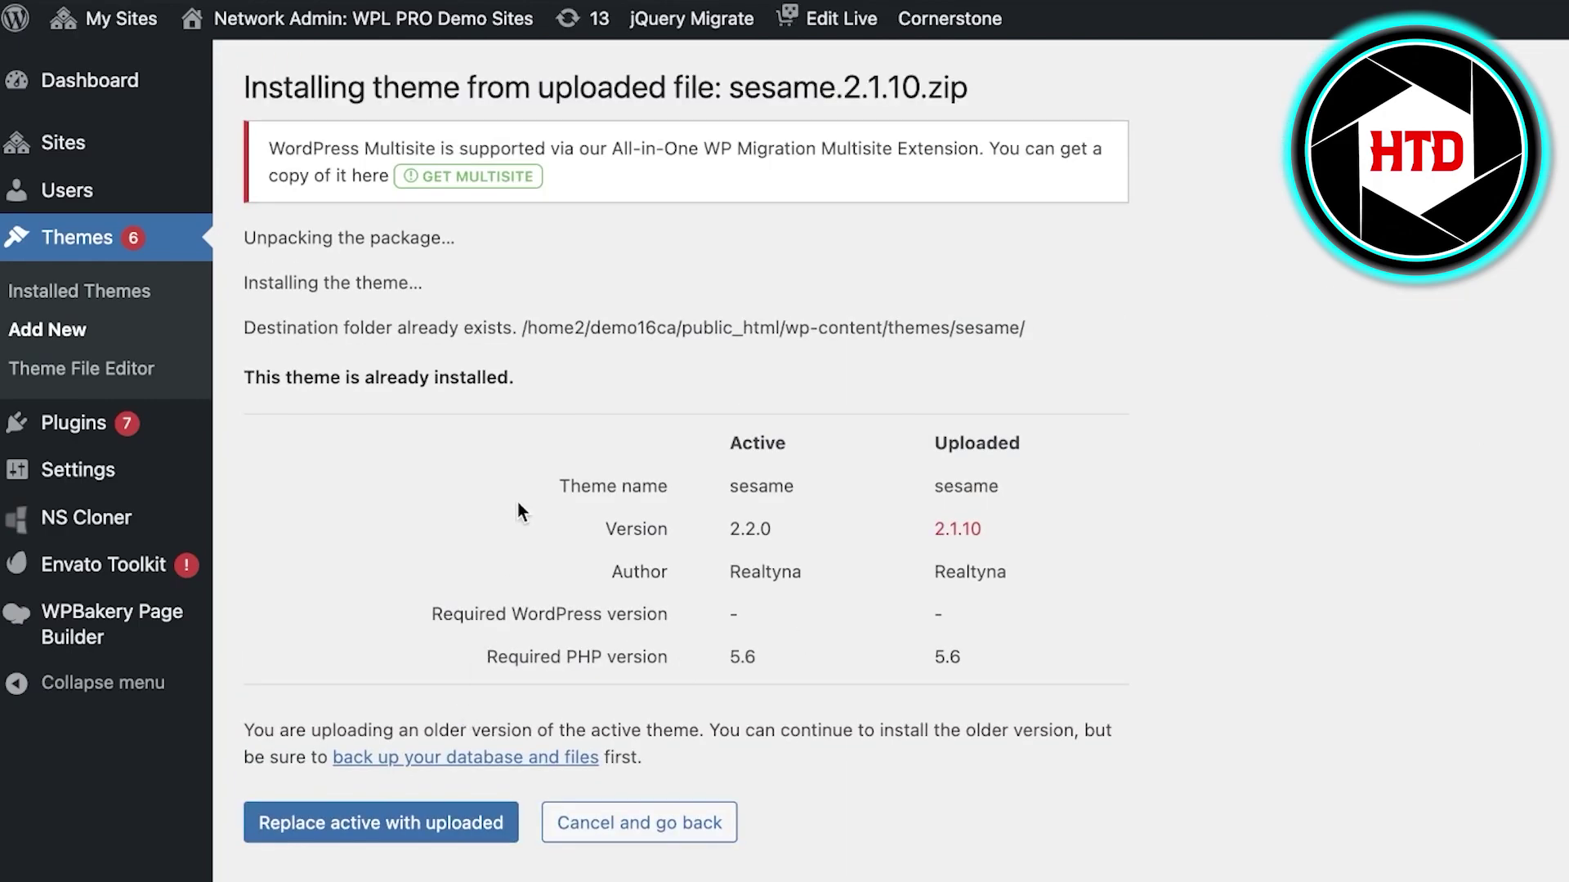
- Replace the active sesame theme with the uploaded version 2.1.10 and return to the installed themes
{"action": "scroll", "coordinate": [513, 498], "scroll_direction": "down", "scroll_amount": 1}
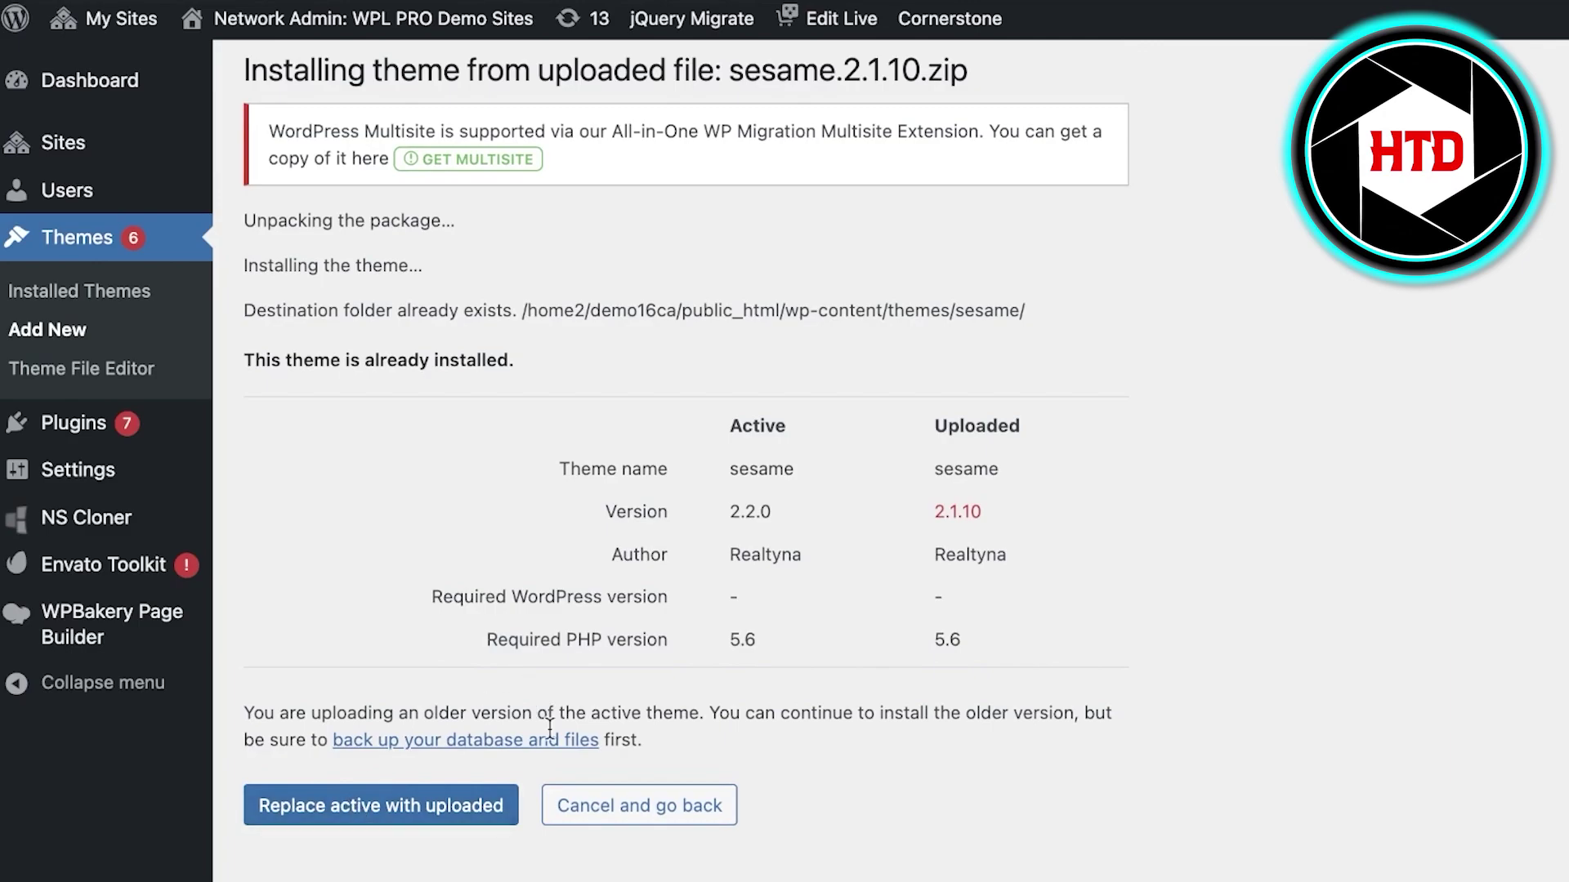
{"action": "scroll", "coordinate": [775, 568], "scroll_direction": "up", "scroll_amount": 1}
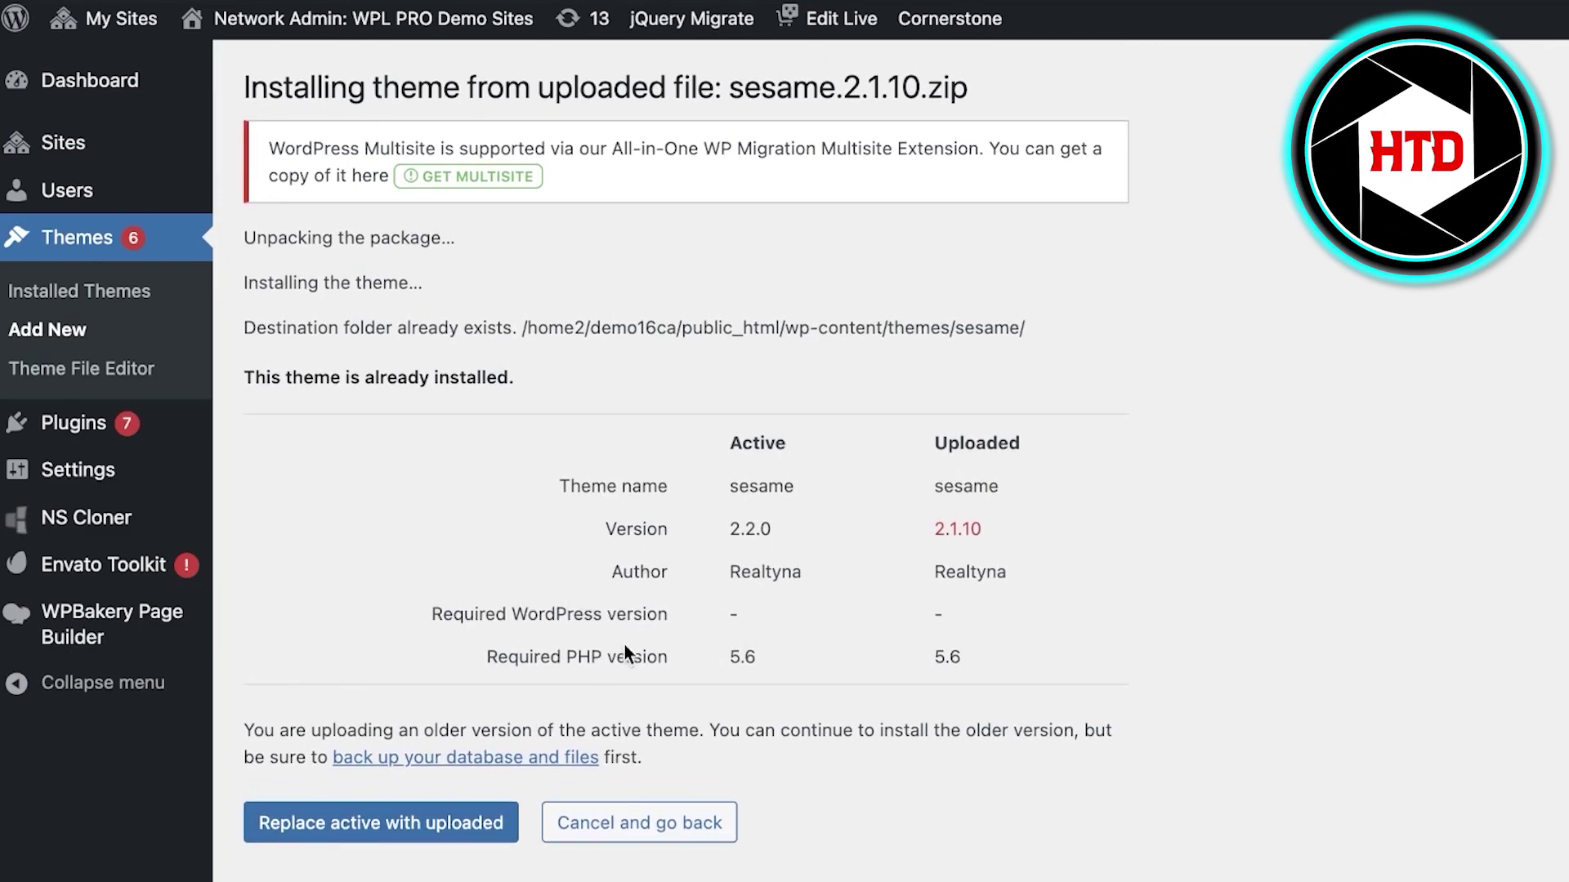
{"action": "left_click", "coordinate": [378, 840]}
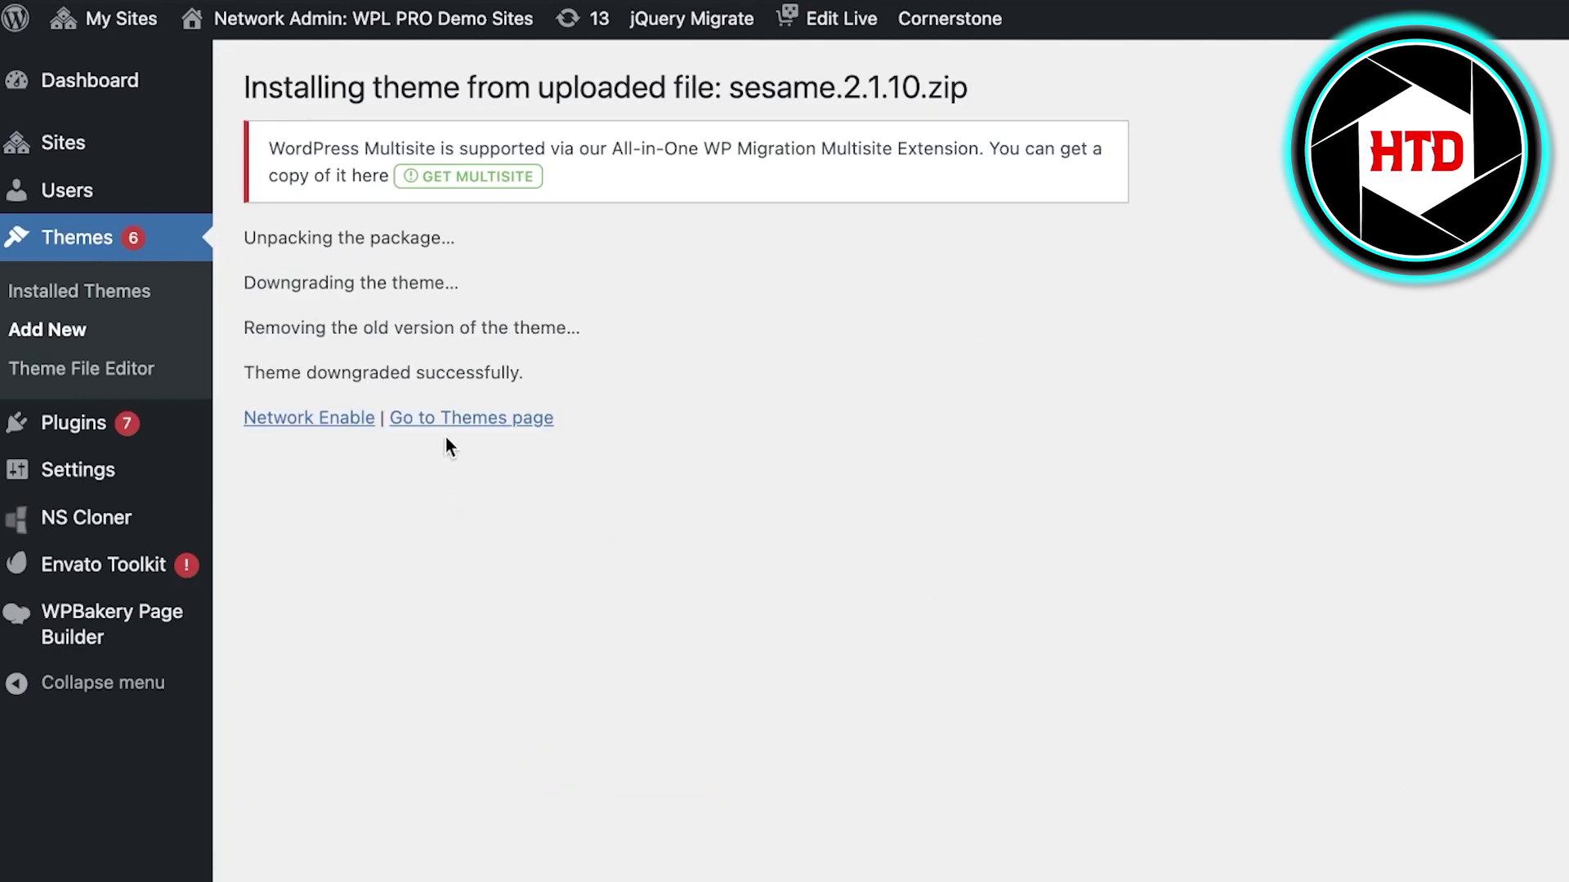
{"action": "left_click", "coordinate": [472, 419]}
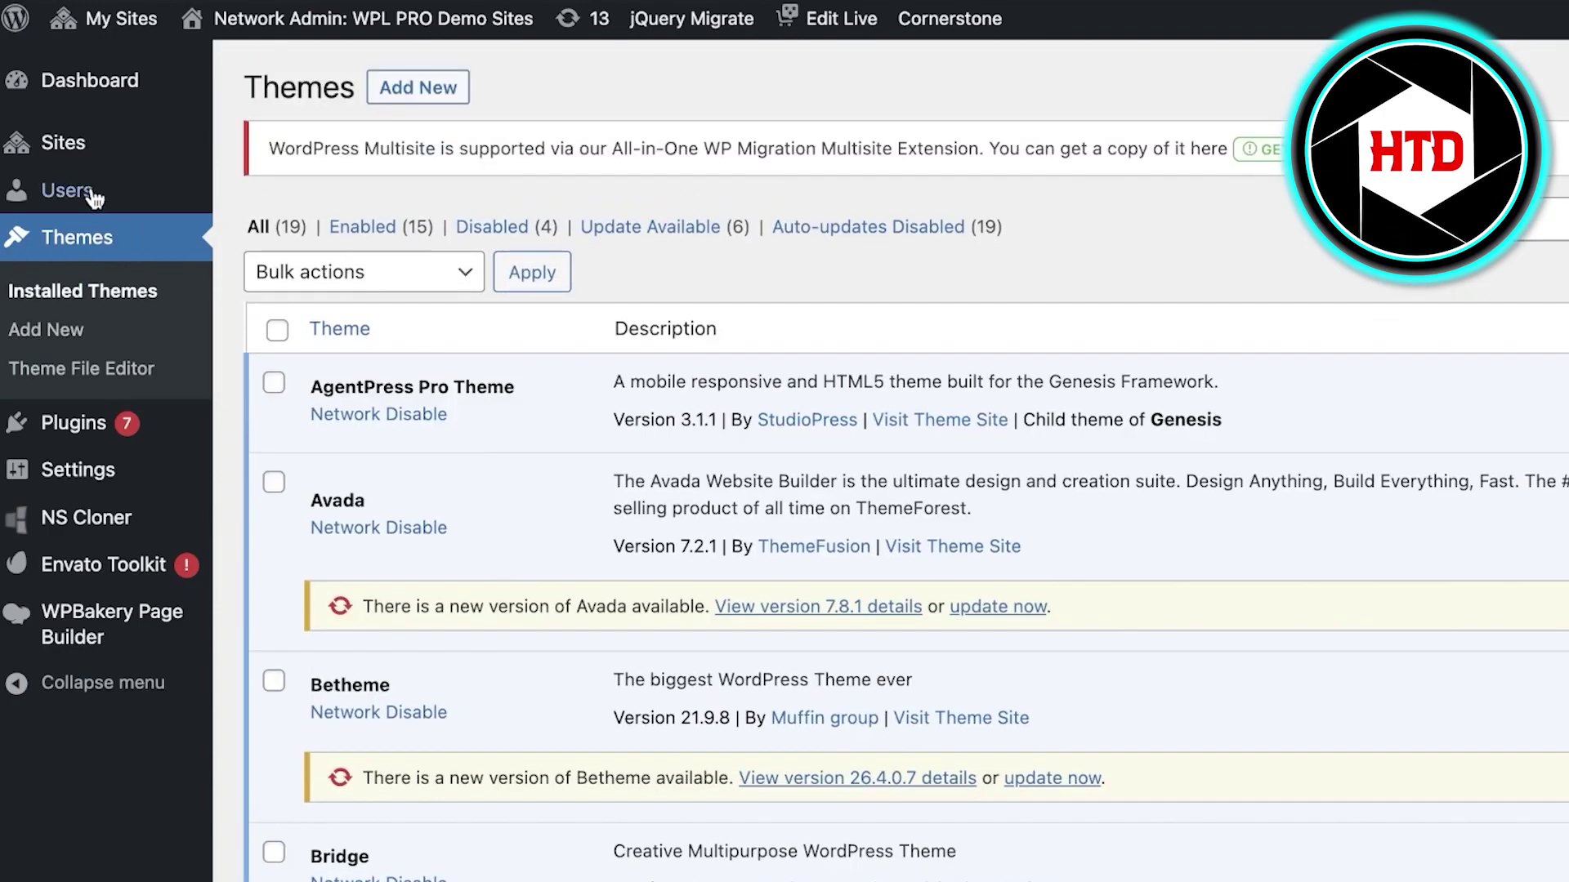
- Find the demo16.realtyna.ca/tsg site in the network's list of sites and open it for editing
{"action": "mouse_move", "coordinate": [112, 175]}
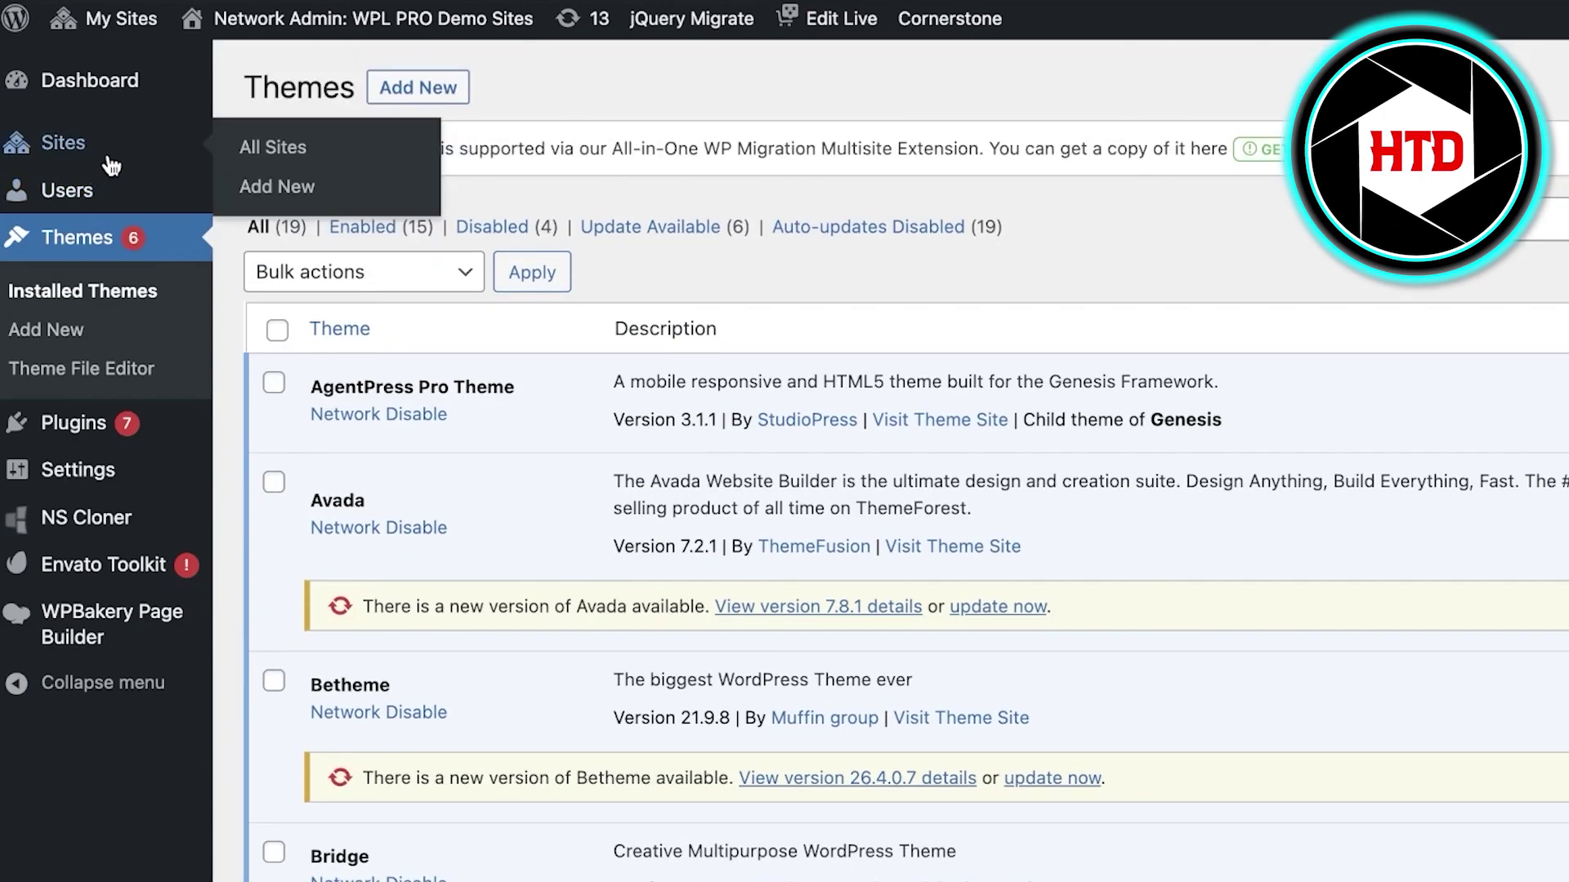
{"action": "left_click", "coordinate": [112, 166]}
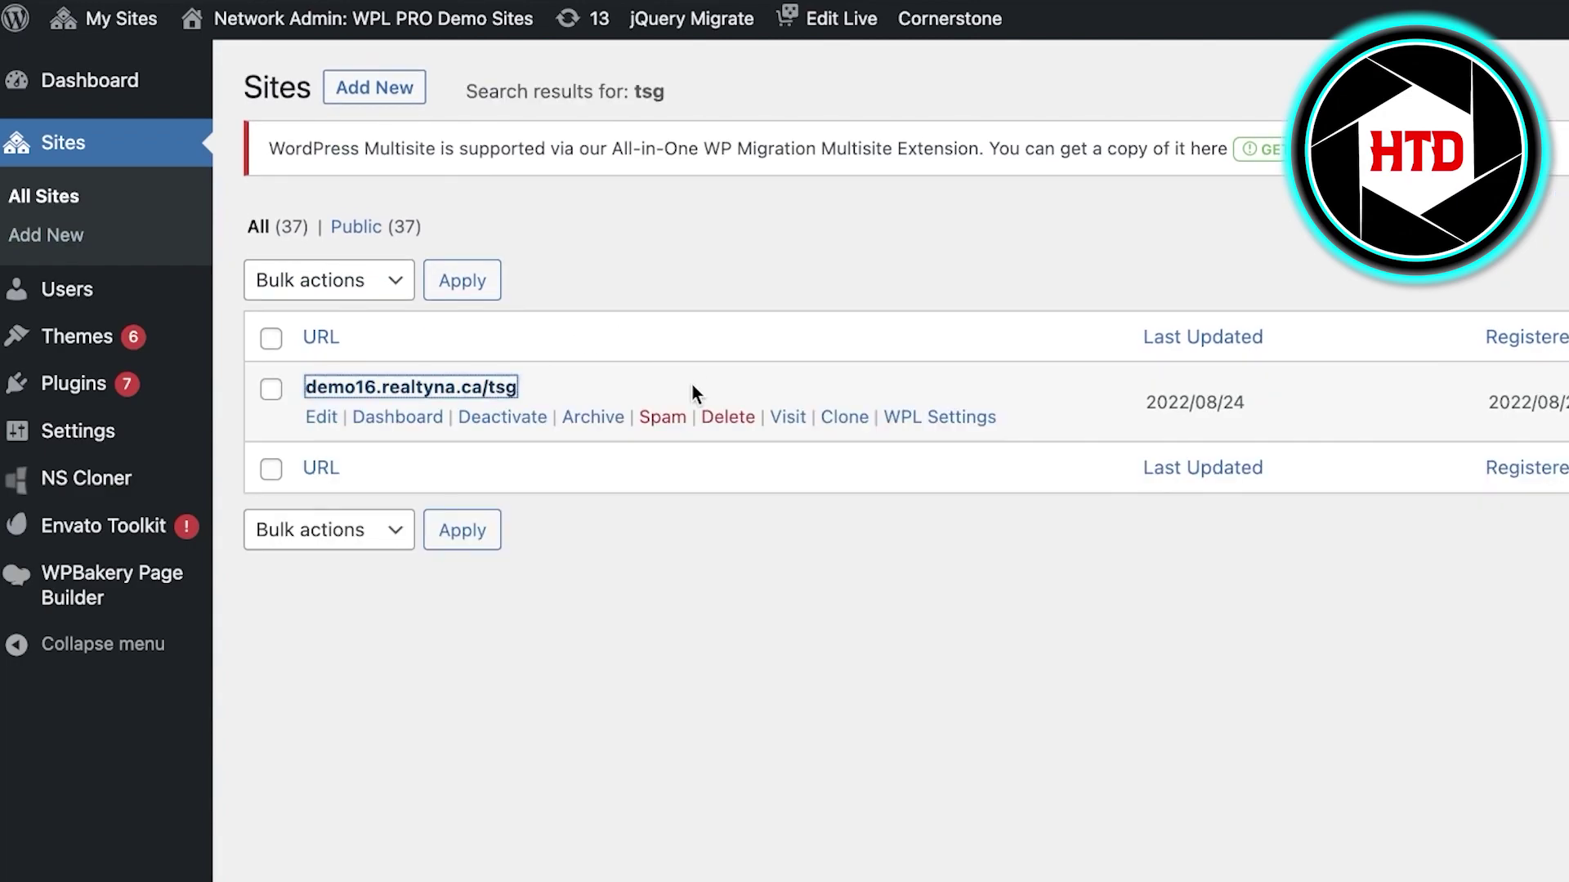
{"action": "left_click", "coordinate": [425, 390]}
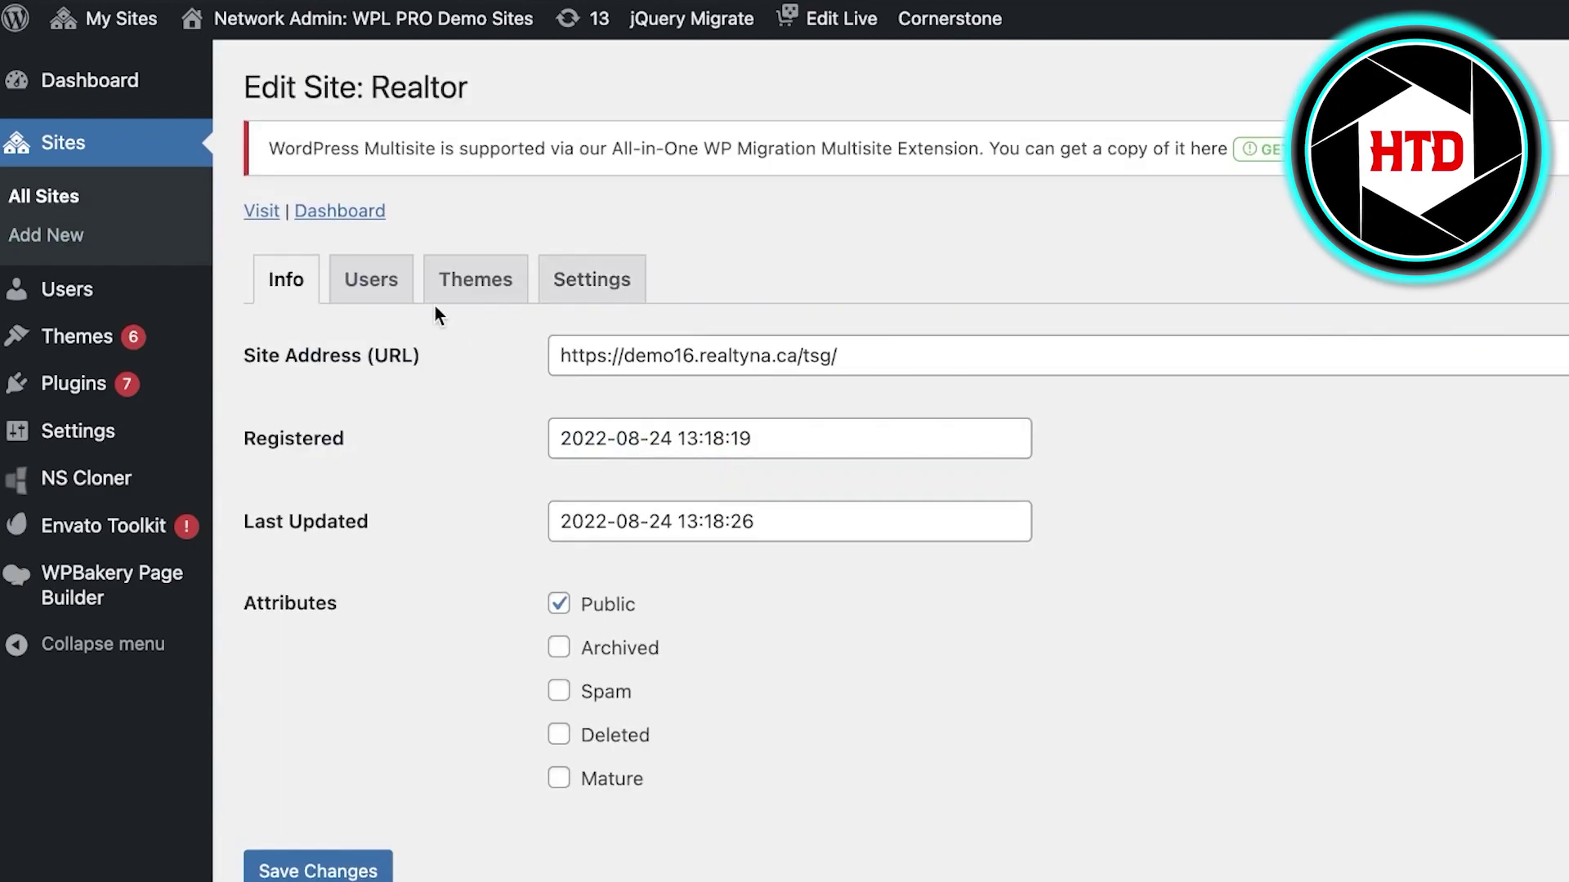
- Review the Realtor site's users and settings, and open that site's dashboard
{"action": "left_click", "coordinate": [356, 280]}
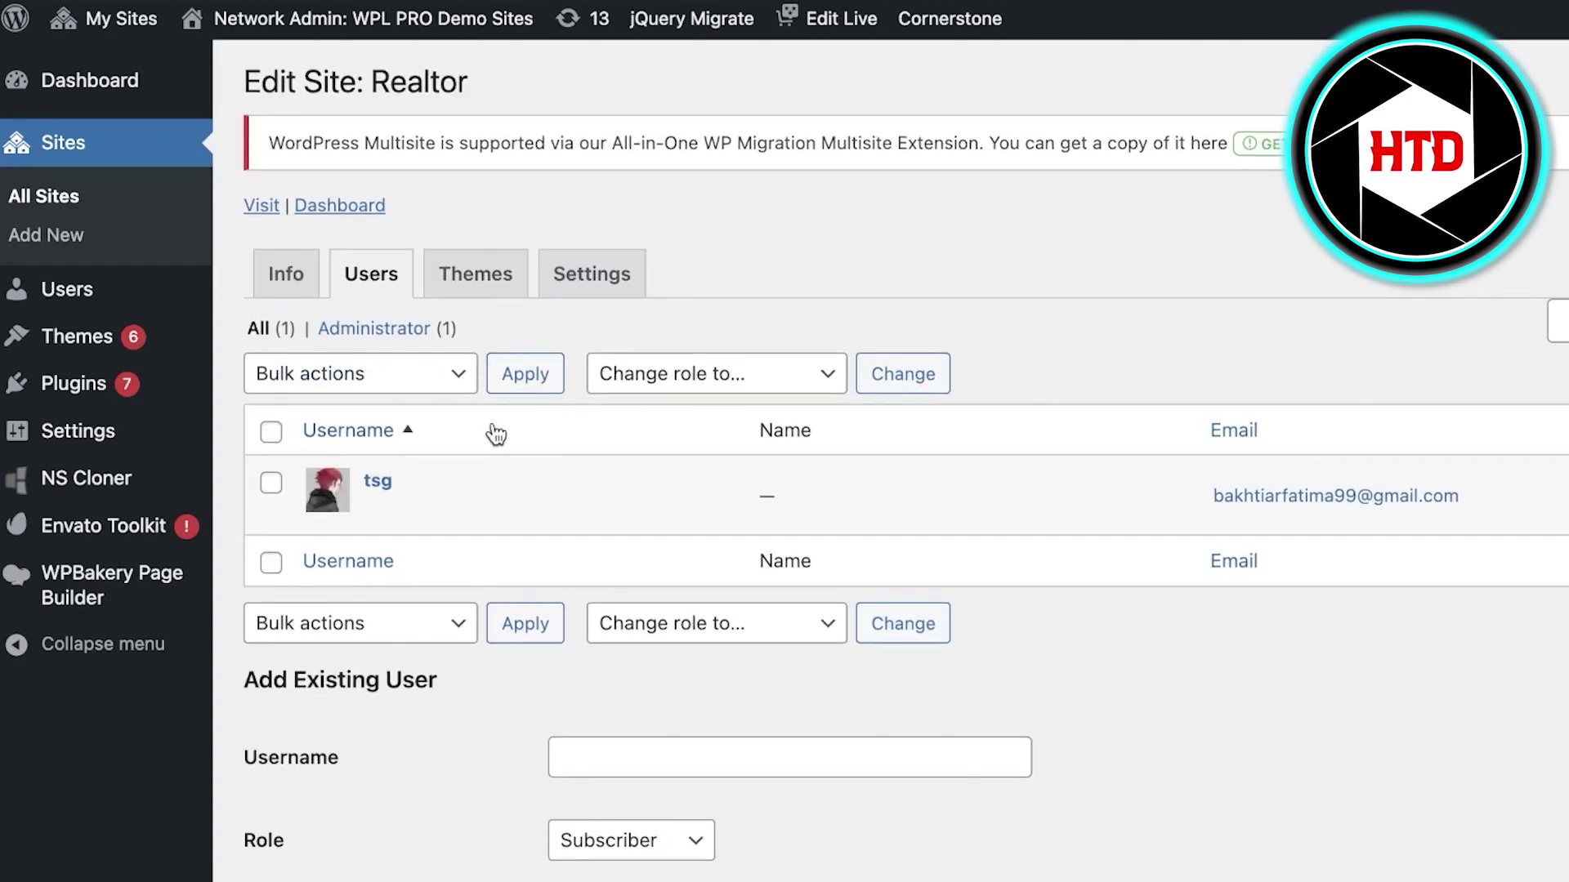
{"action": "scroll", "coordinate": [736, 332], "scroll_direction": "down", "scroll_amount": 1}
{"action": "left_click", "coordinate": [594, 269]}
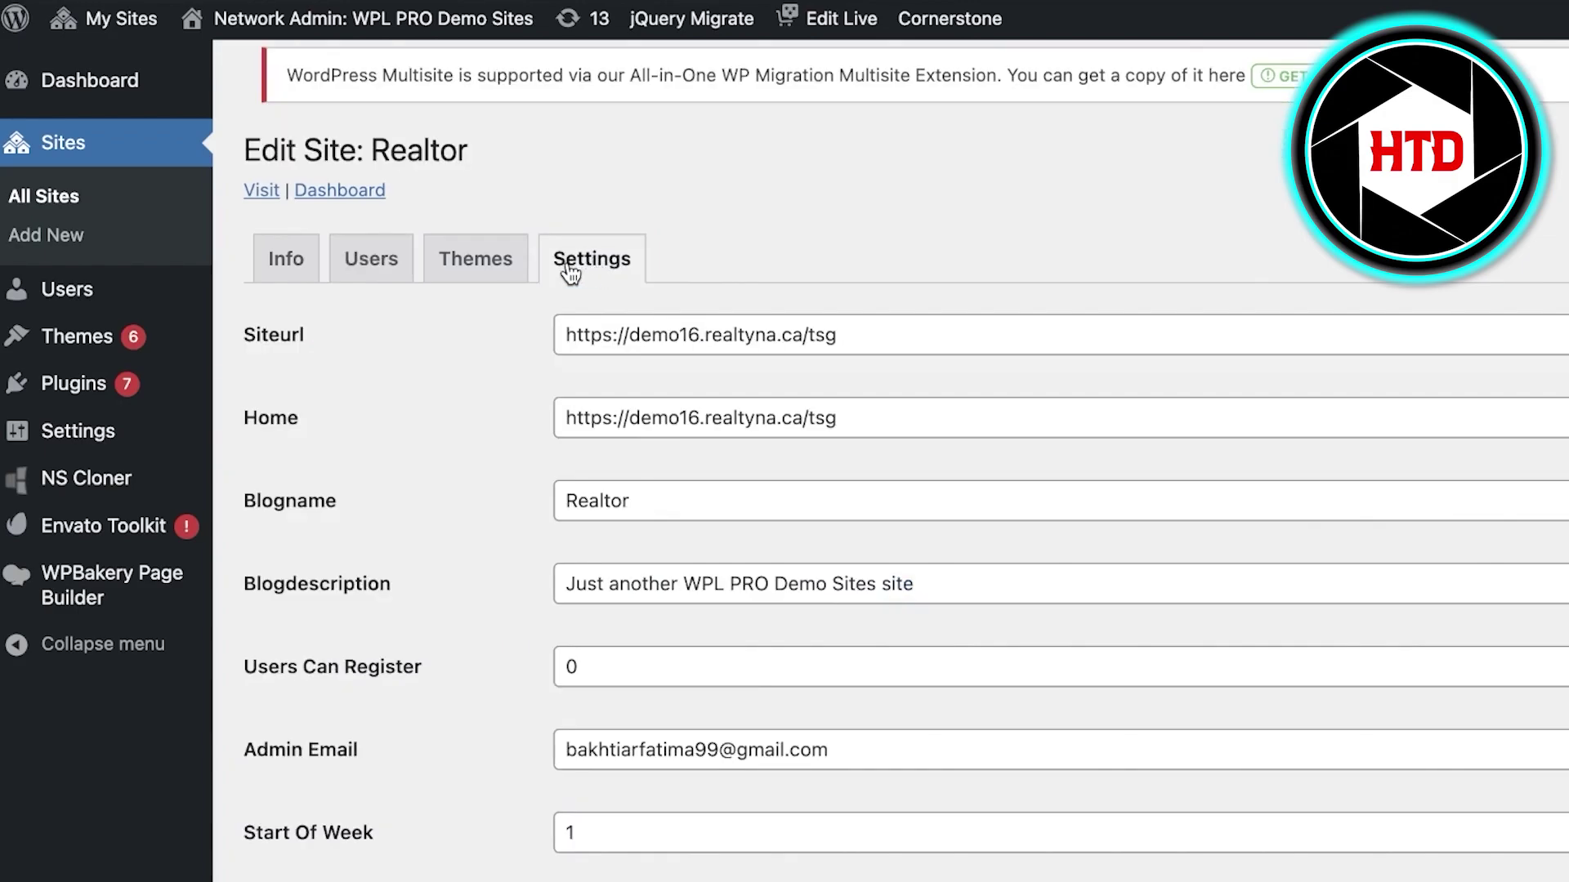
{"action": "scroll", "coordinate": [490, 322], "scroll_direction": "down", "scroll_amount": 7}
{"action": "scroll", "coordinate": [474, 328], "scroll_direction": "down", "scroll_amount": 7}
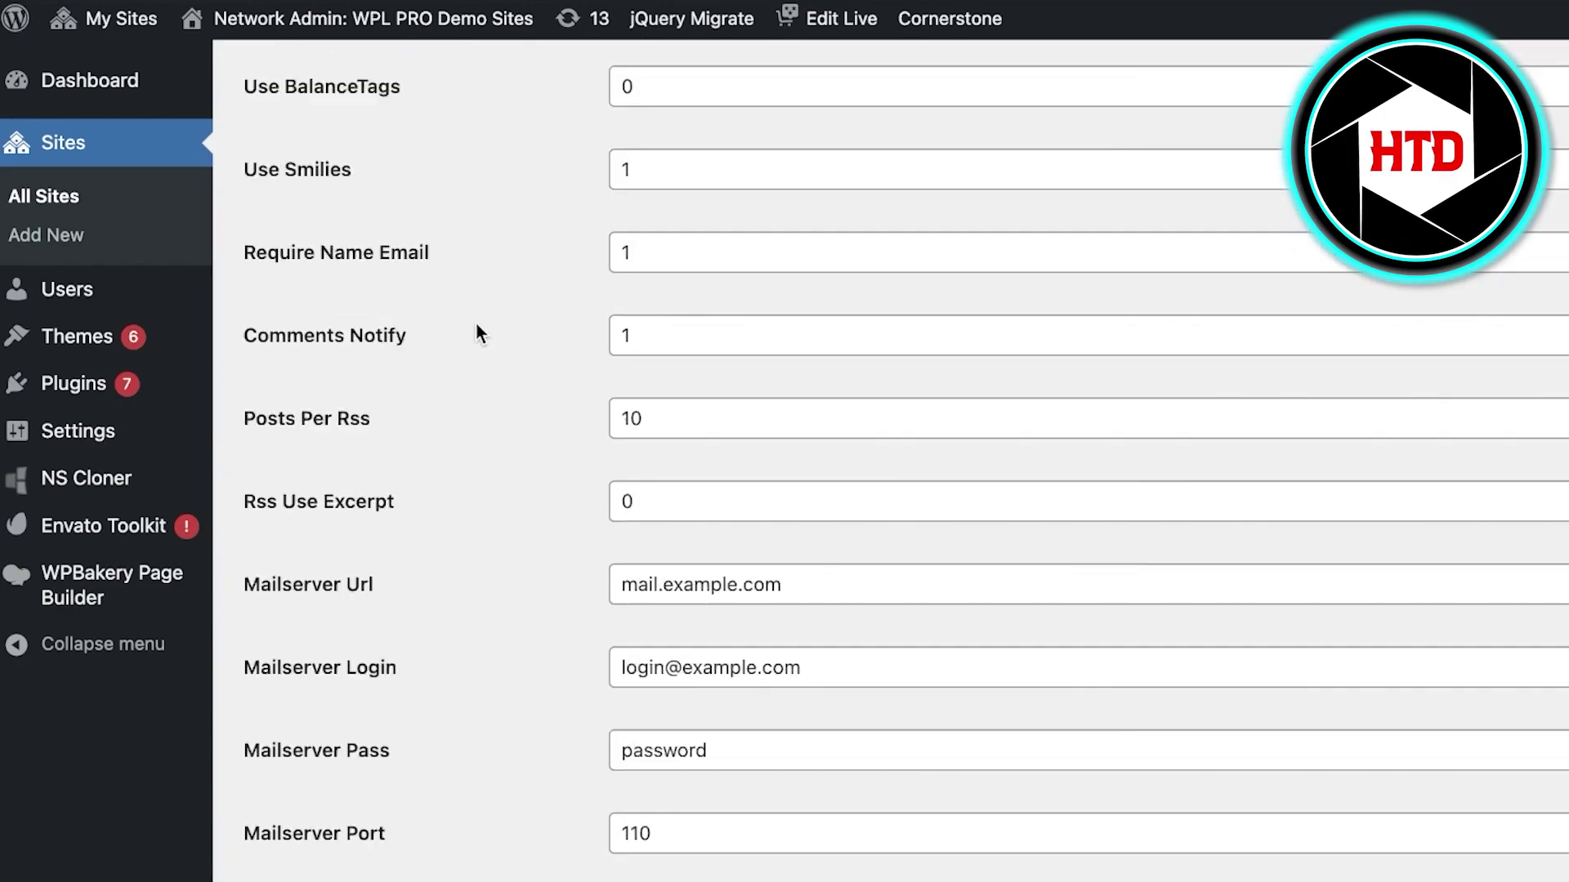
{"action": "scroll", "coordinate": [469, 364], "scroll_direction": "up", "scroll_amount": 12}
{"action": "scroll", "coordinate": [296, 232], "scroll_direction": "up", "scroll_amount": 1}
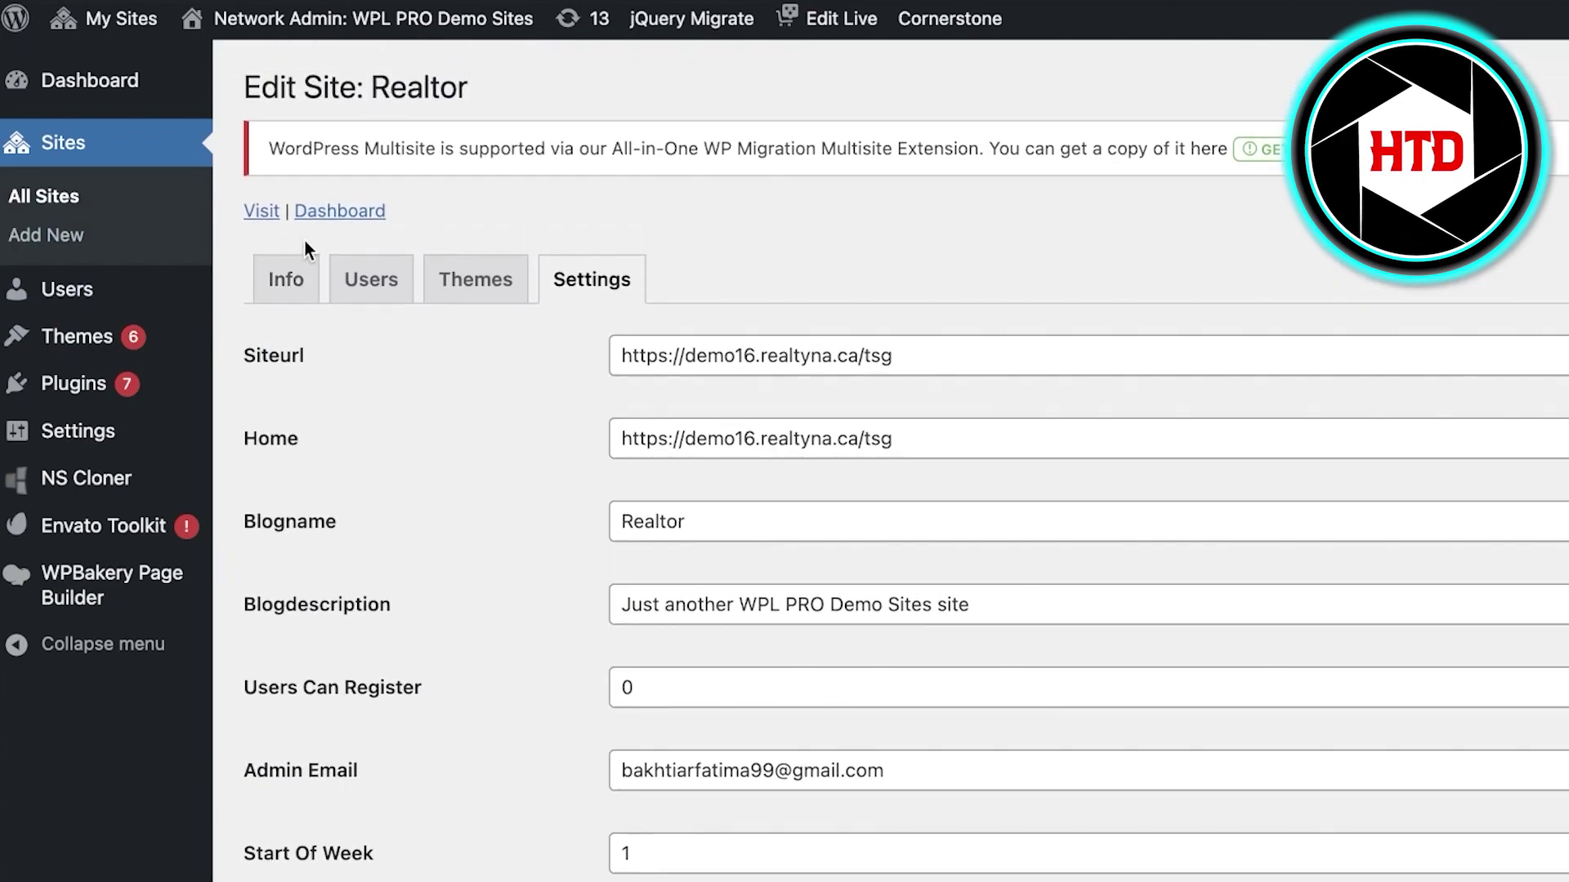
{"action": "left_click", "coordinate": [338, 212]}
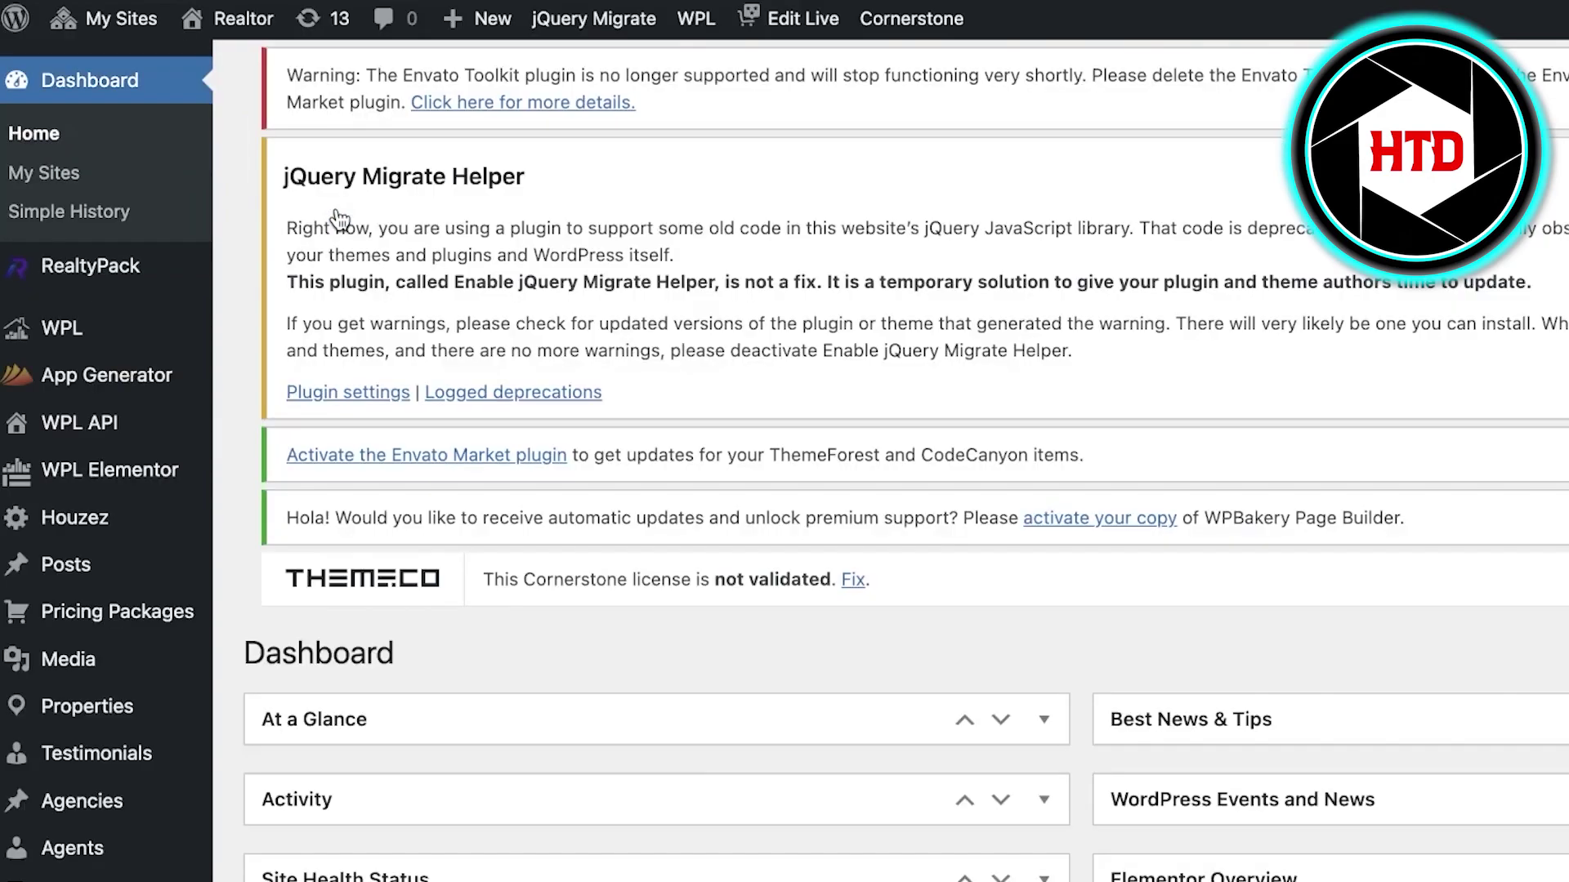
{"action": "scroll", "coordinate": [340, 219], "scroll_direction": "down", "scroll_amount": 7}
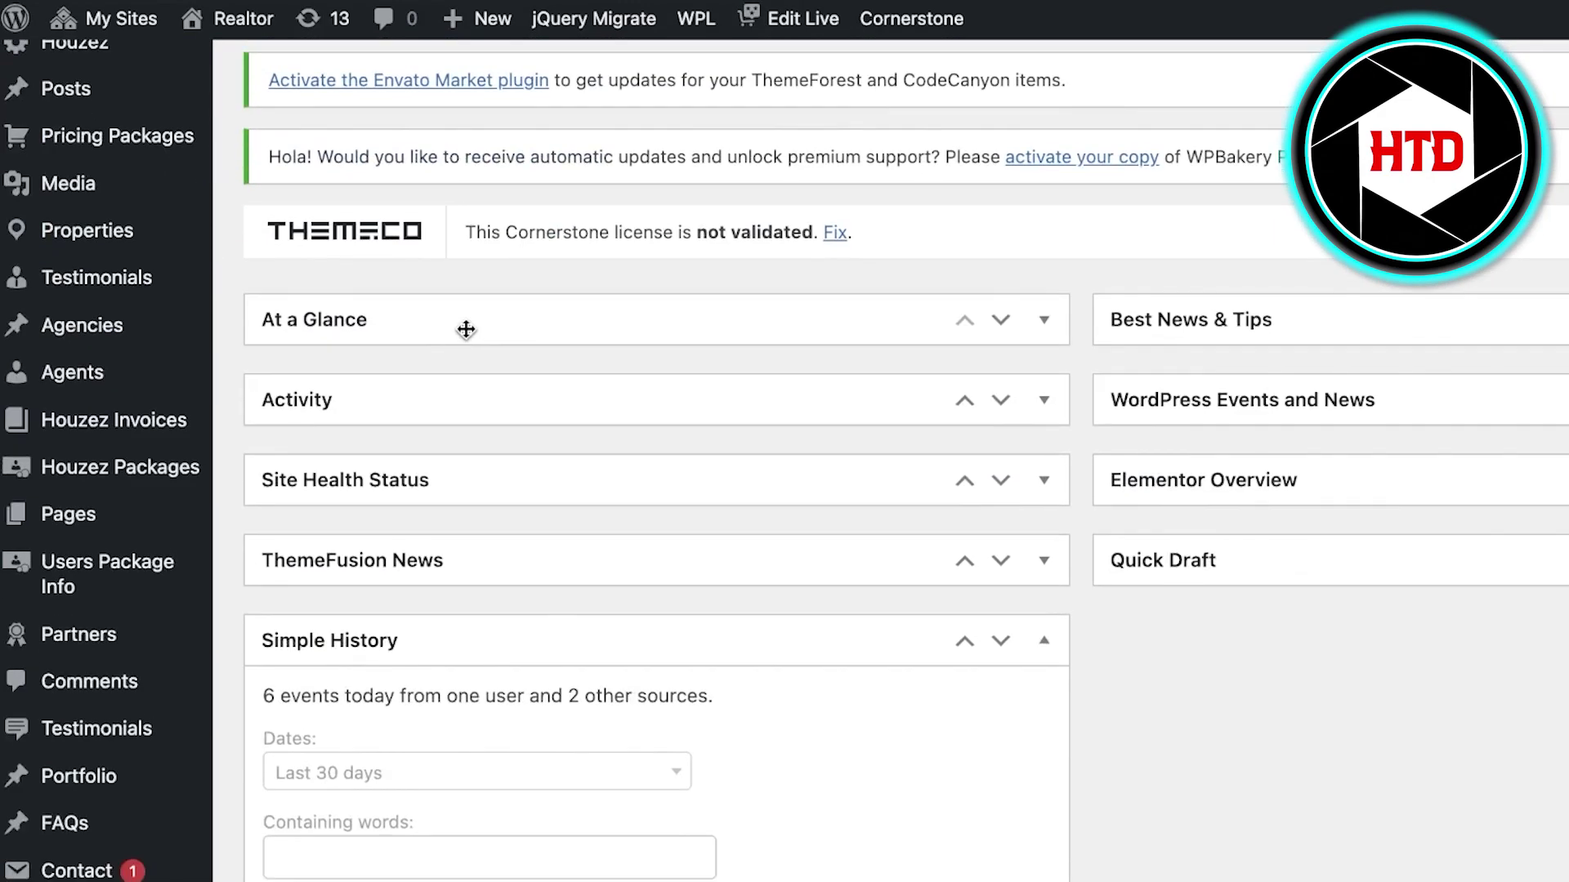
{"action": "scroll", "coordinate": [954, 260], "scroll_direction": "up", "scroll_amount": 8}
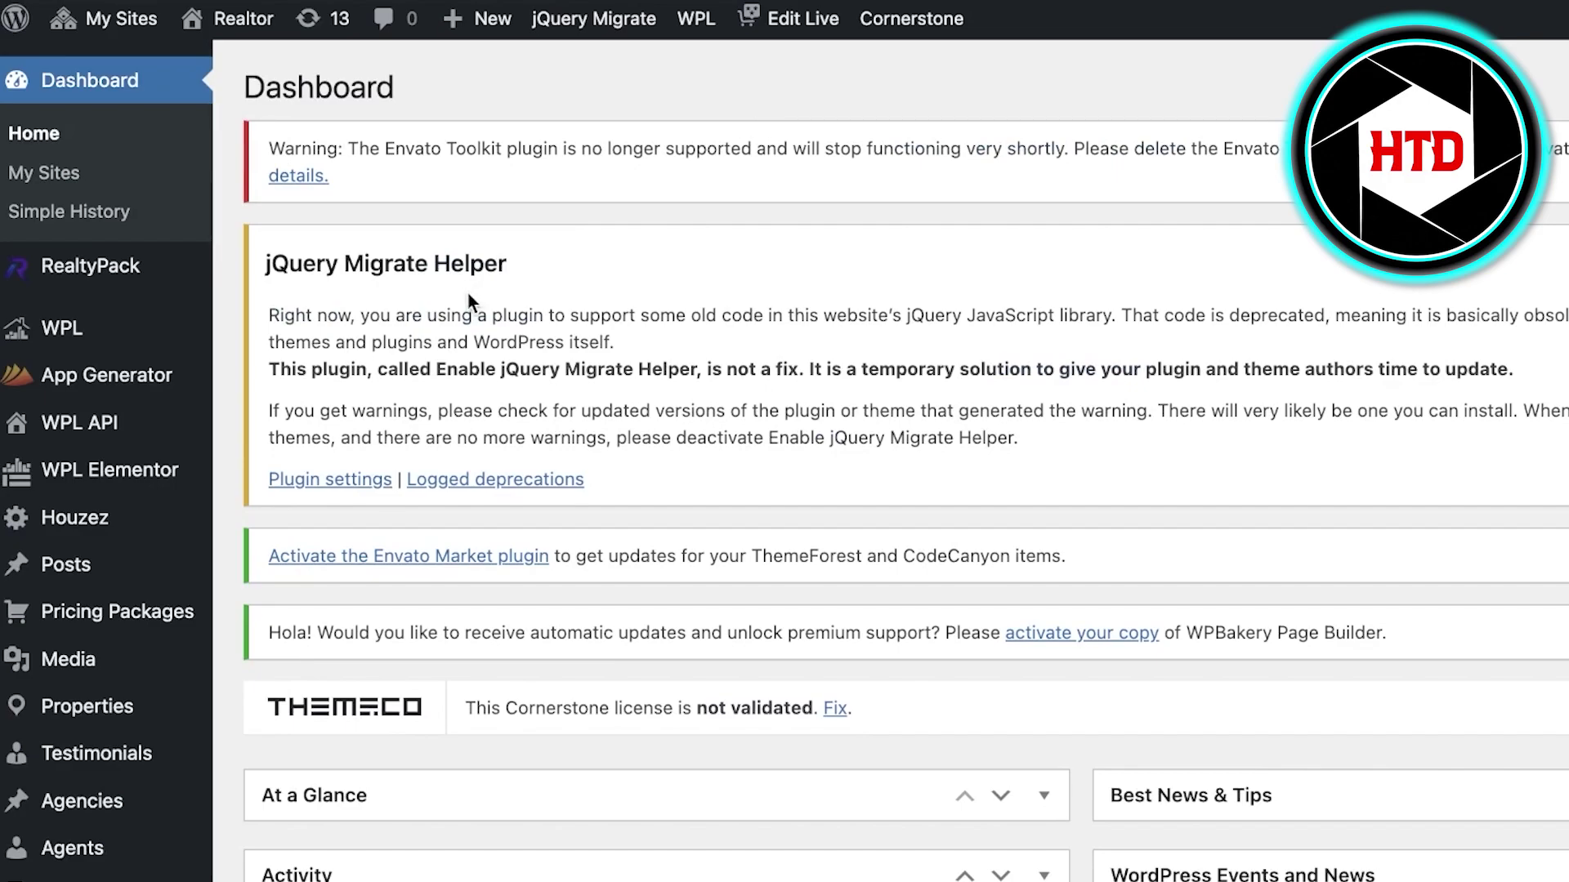
{"action": "scroll", "coordinate": [121, 422], "scroll_direction": "down", "scroll_amount": 4}
{"action": "mouse_move", "coordinate": [121, 422]}
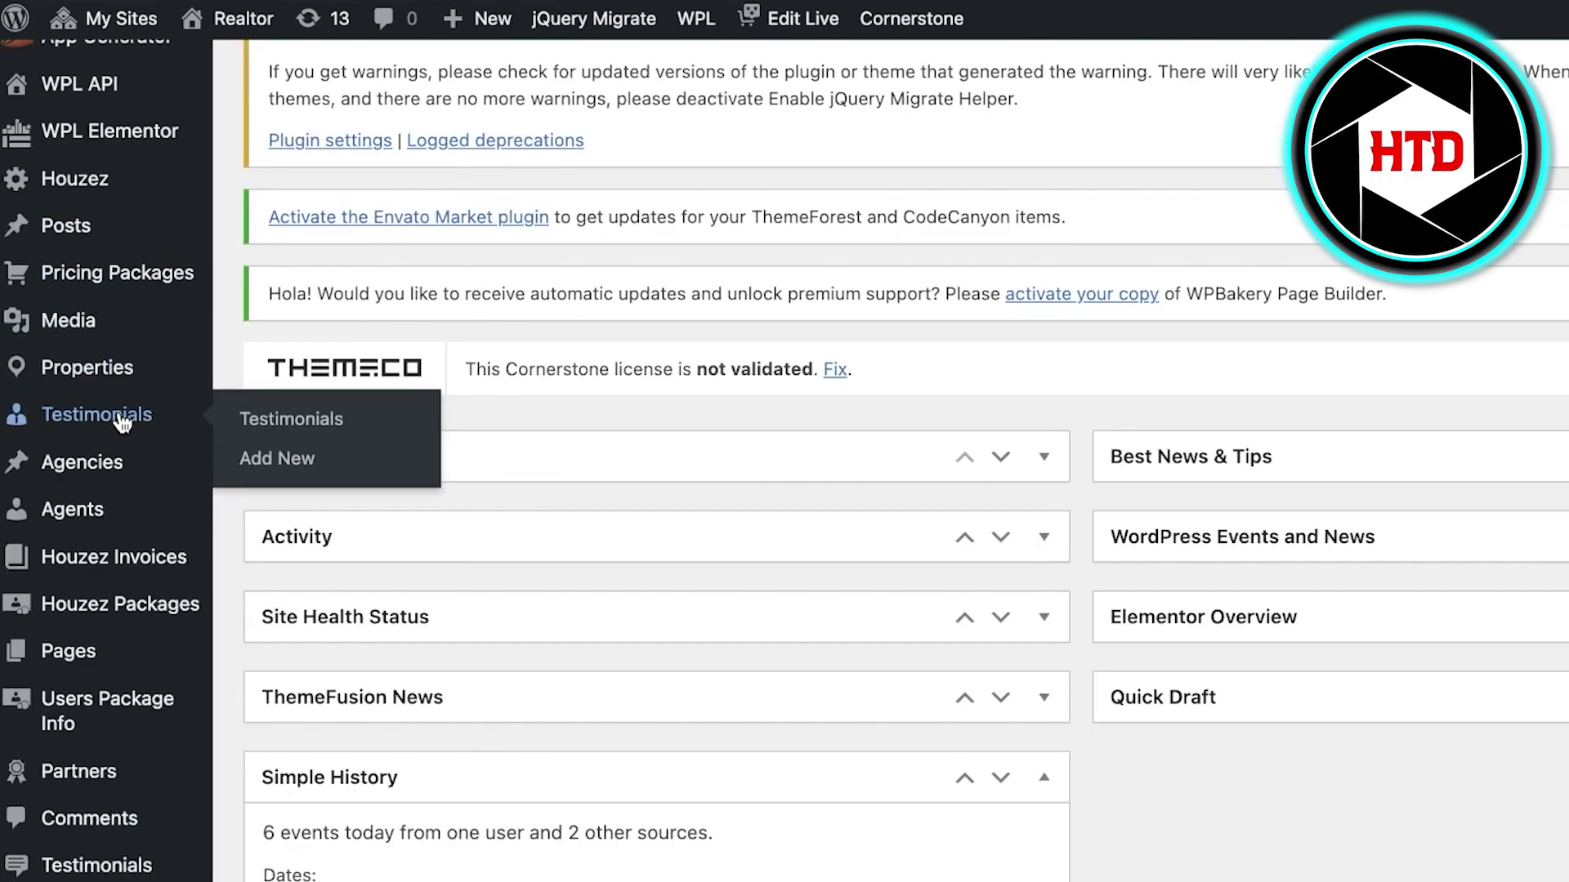
{"action": "scroll", "coordinate": [204, 359], "scroll_direction": "up", "scroll_amount": 4}
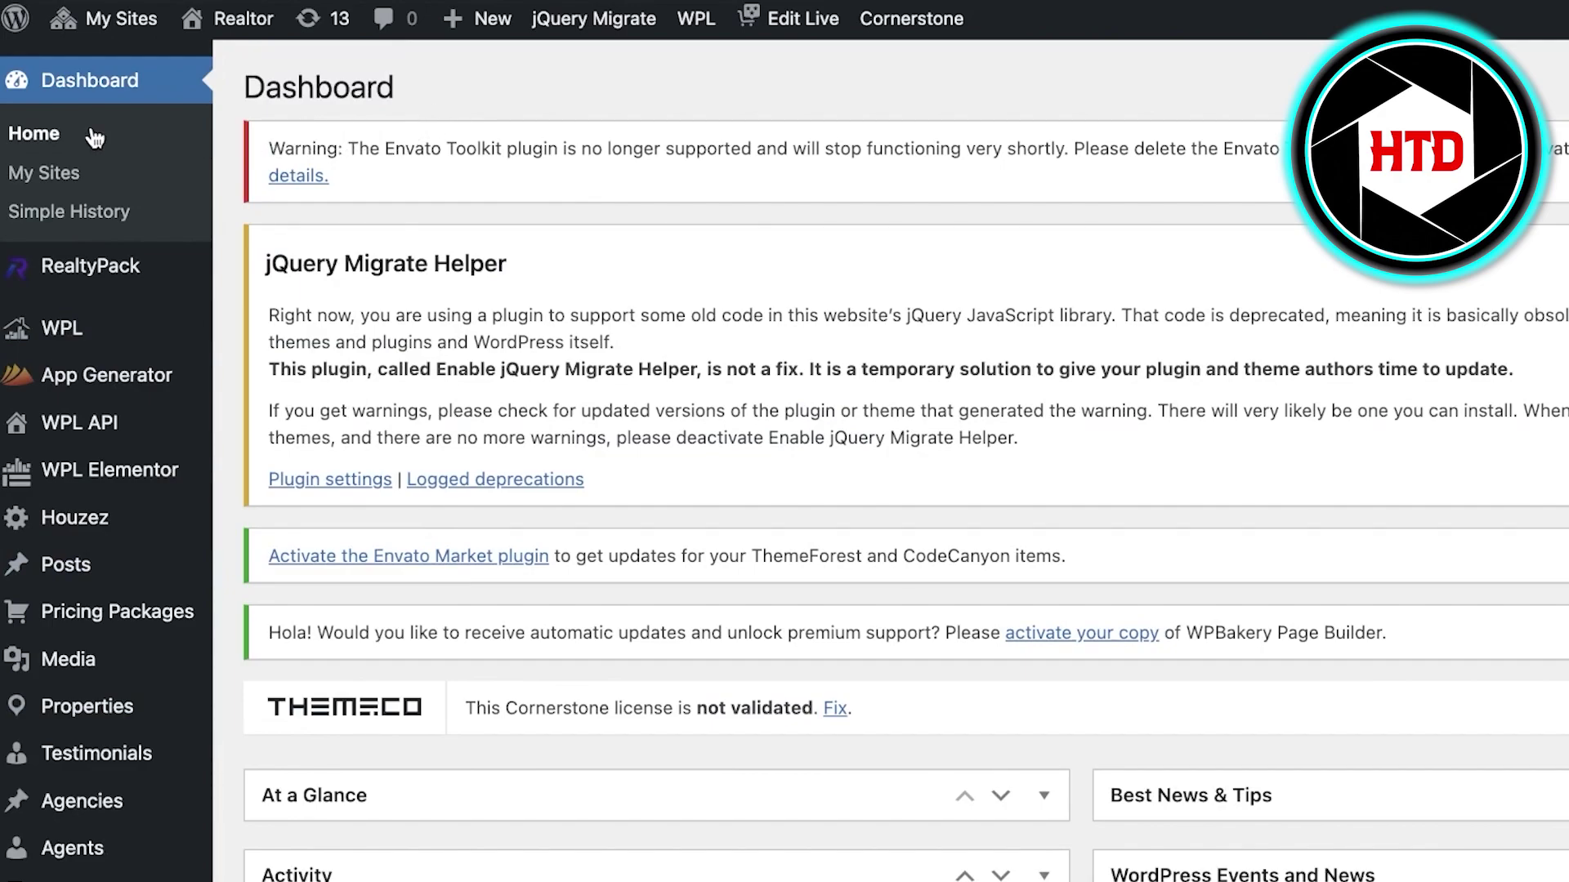
{"action": "mouse_move", "coordinate": [67, 274]}
{"action": "mouse_move", "coordinate": [205, 327]}
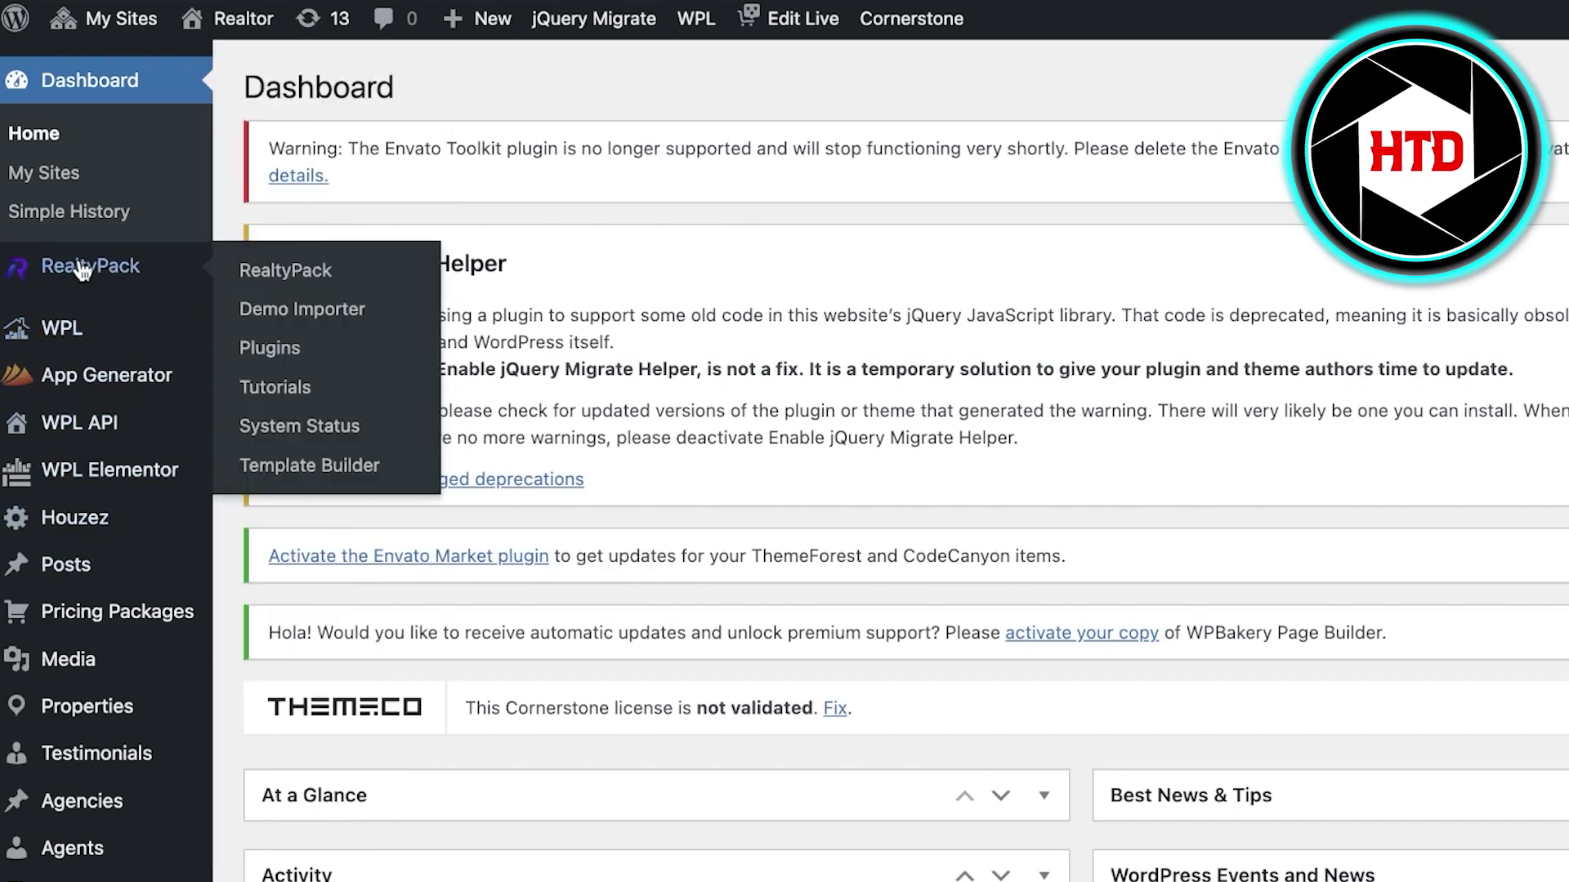
- Open the WPL Listing Manager and start adding a new property listing
{"action": "mouse_move", "coordinate": [67, 331]}
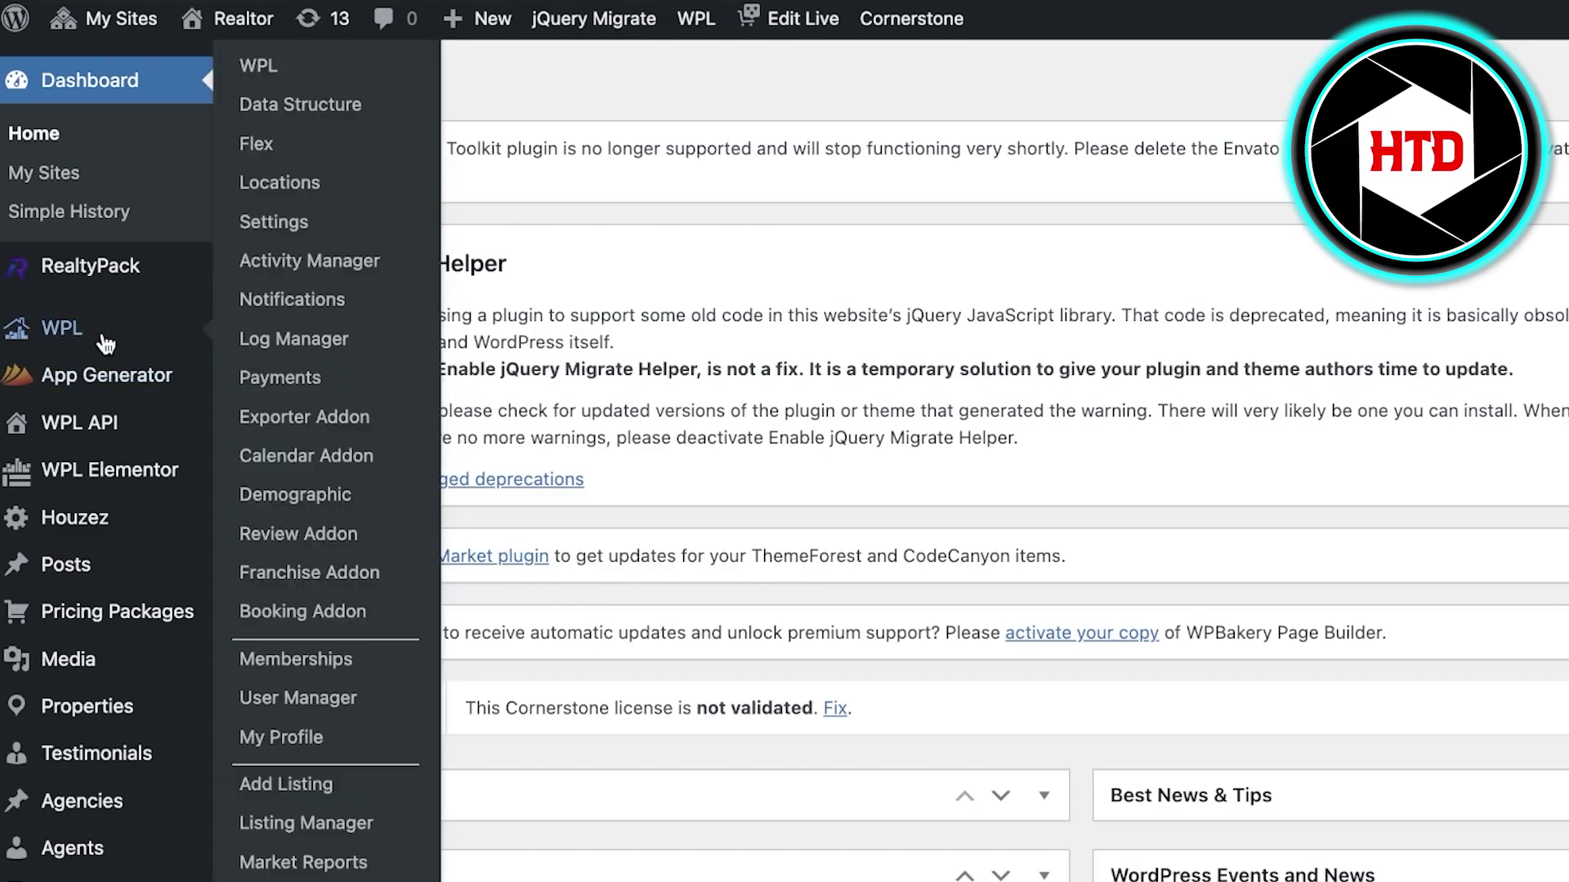
{"action": "left_click", "coordinate": [307, 825]}
{"action": "scroll", "coordinate": [703, 419], "scroll_direction": "down", "scroll_amount": 3}
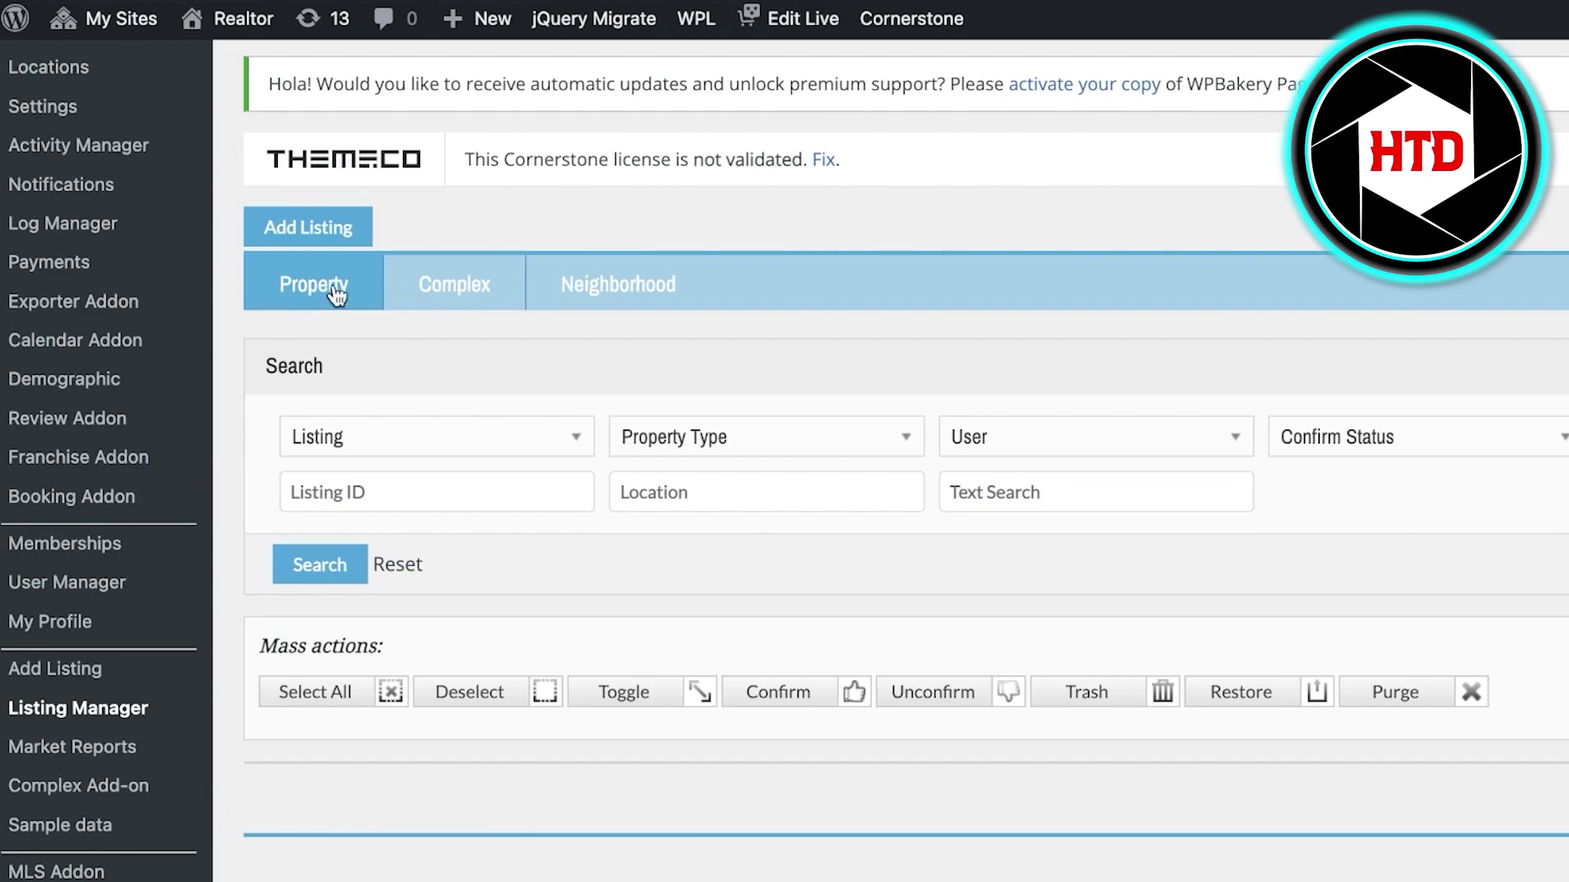
{"action": "left_click", "coordinate": [309, 233]}
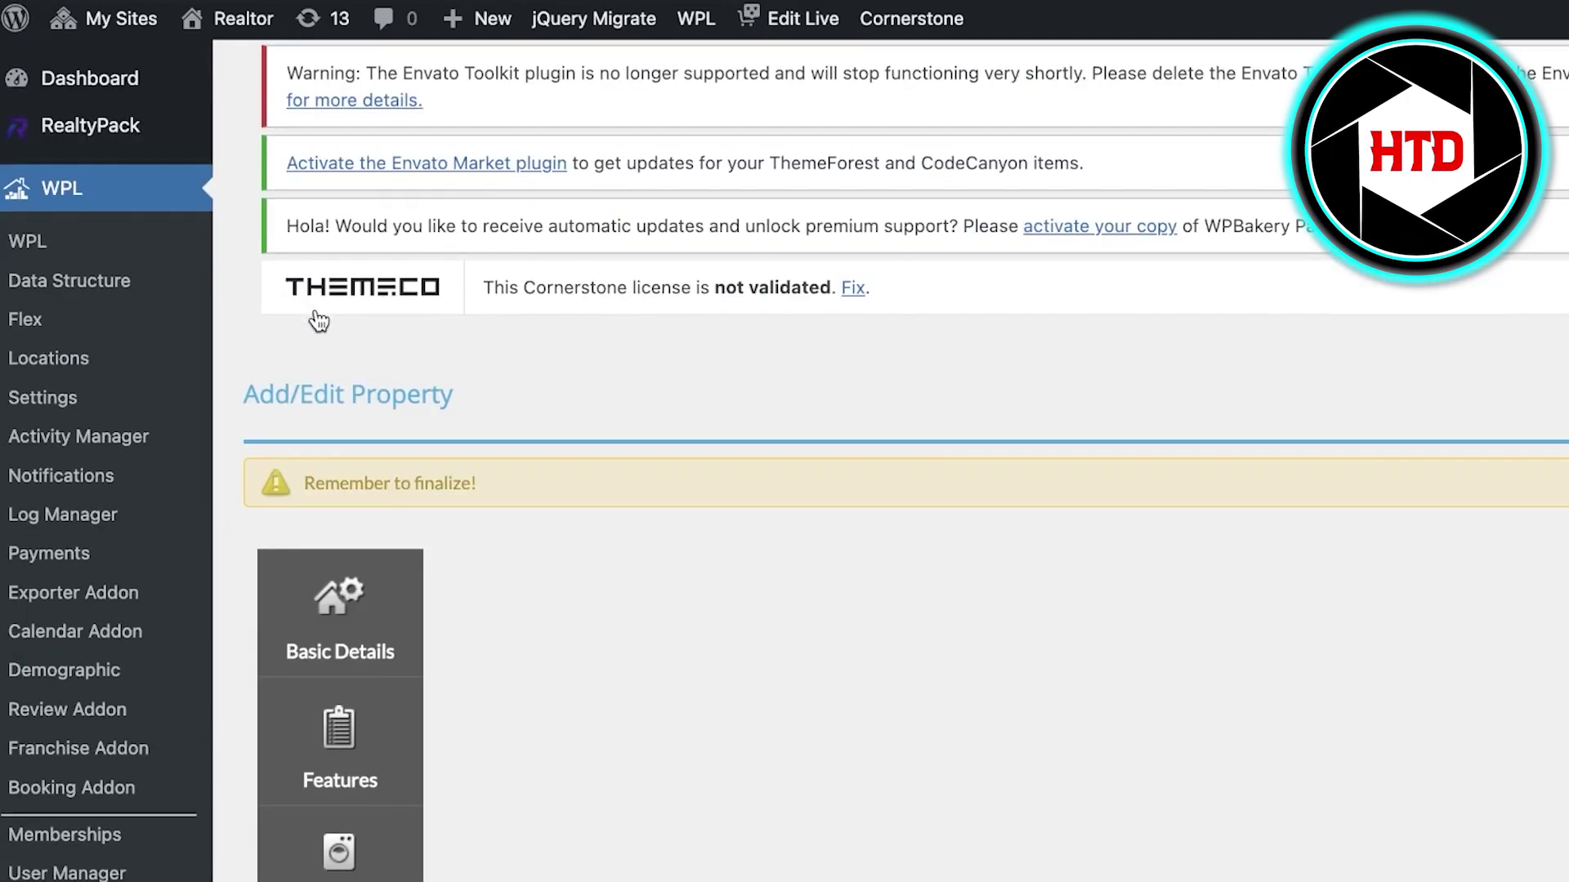
- Enter "Apartment" as both the property title and the property page title of the new listing
{"action": "scroll", "coordinate": [330, 312], "scroll_direction": "down", "scroll_amount": 12}
{"action": "scroll", "coordinate": [870, 309], "scroll_direction": "up", "scroll_amount": 2}
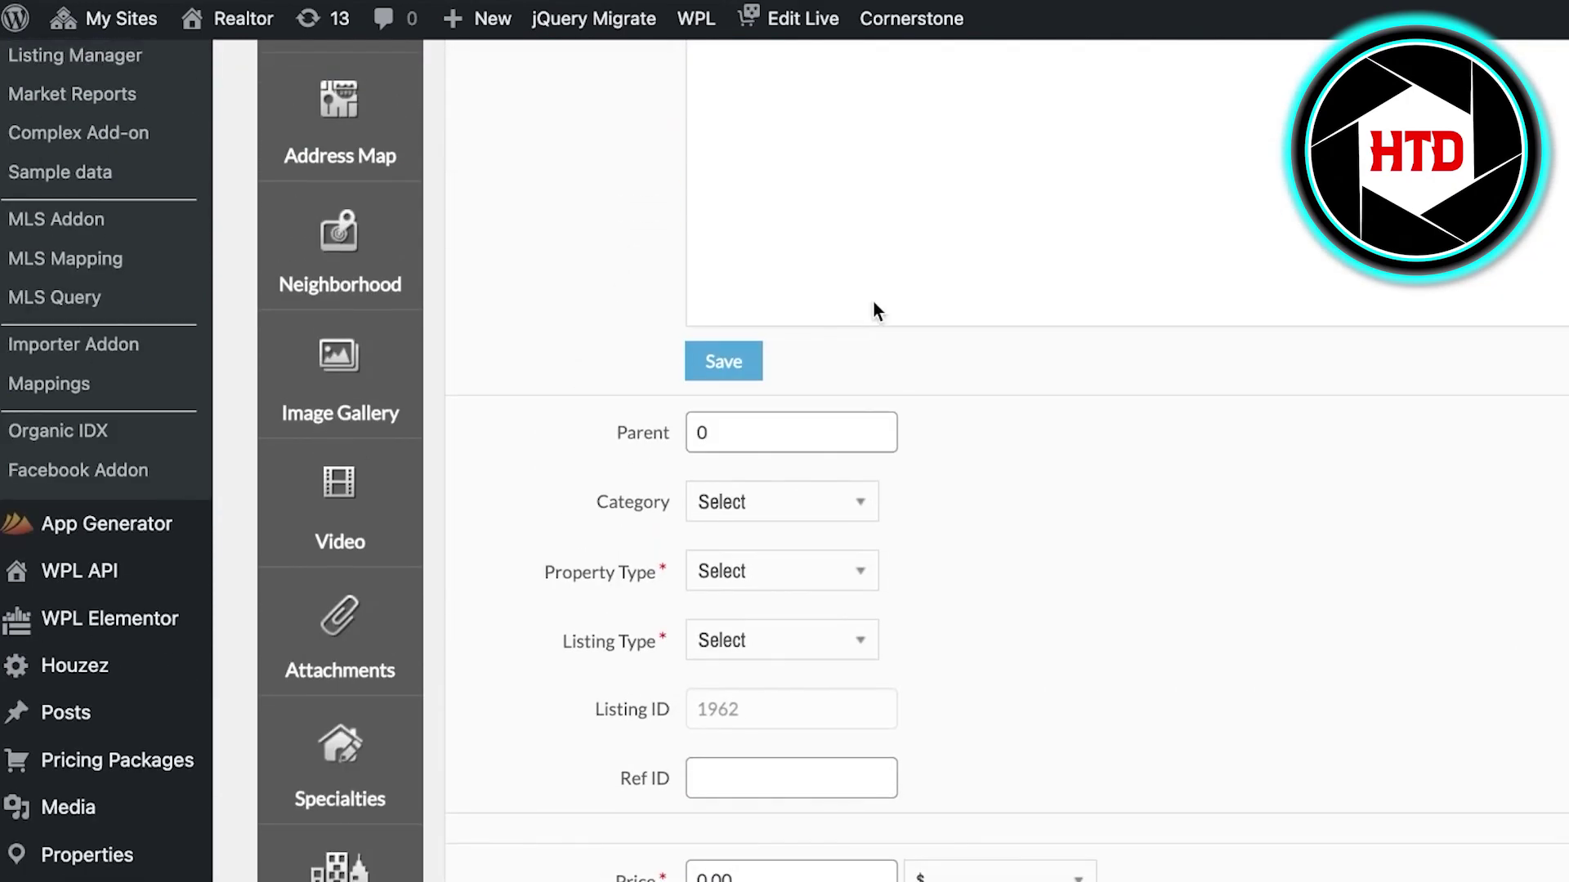
{"action": "scroll", "coordinate": [874, 307], "scroll_direction": "up", "scroll_amount": 6}
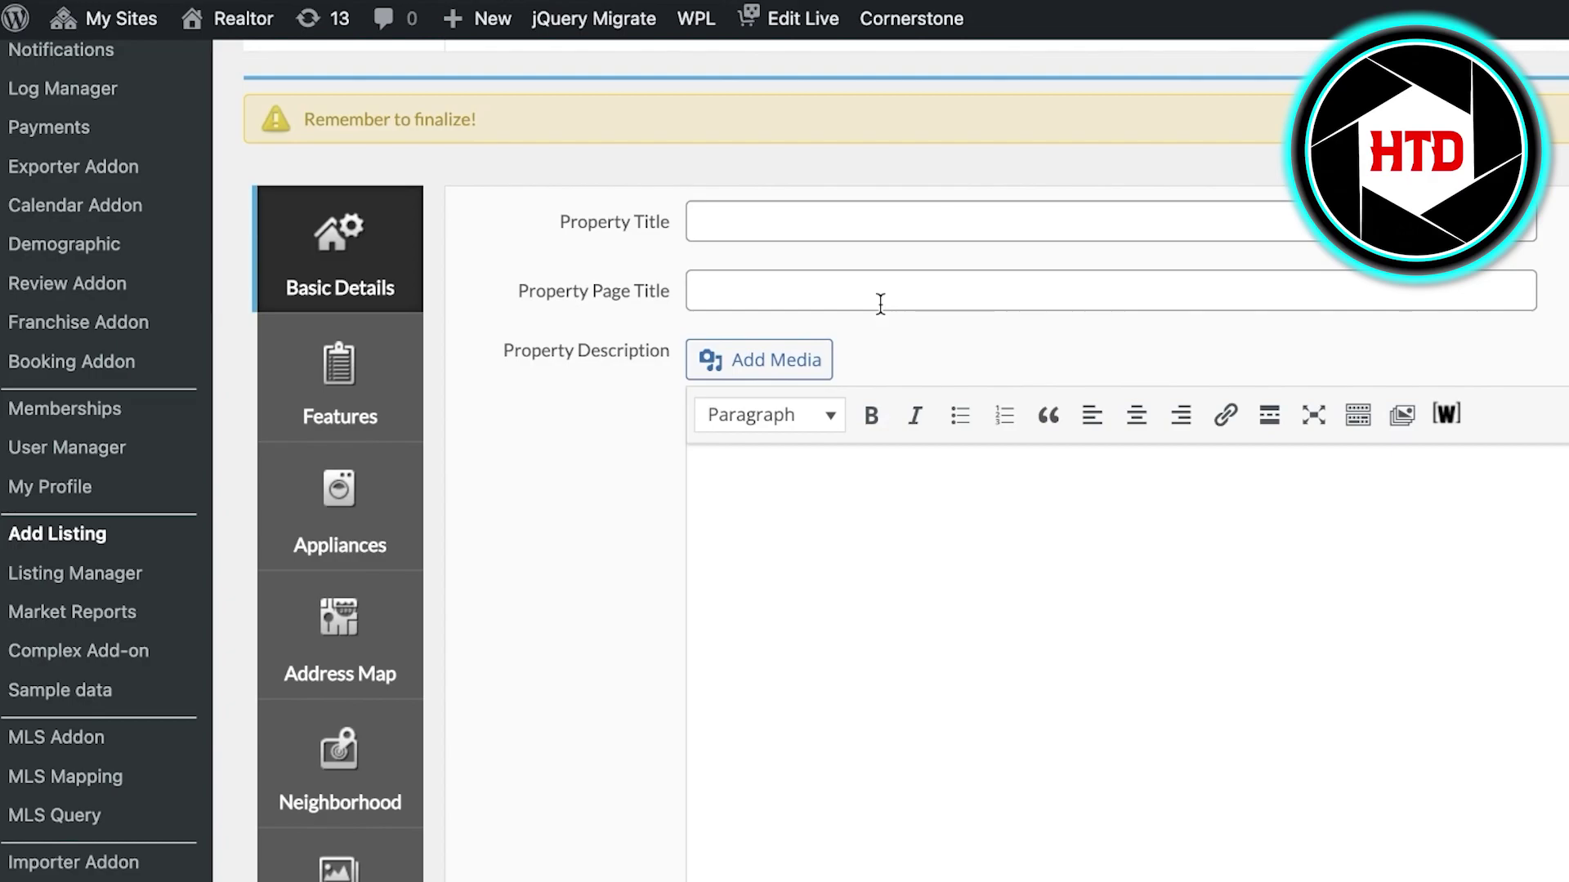
{"action": "left_click", "coordinate": [913, 224]}
{"action": "type", "text": "Apartment"}
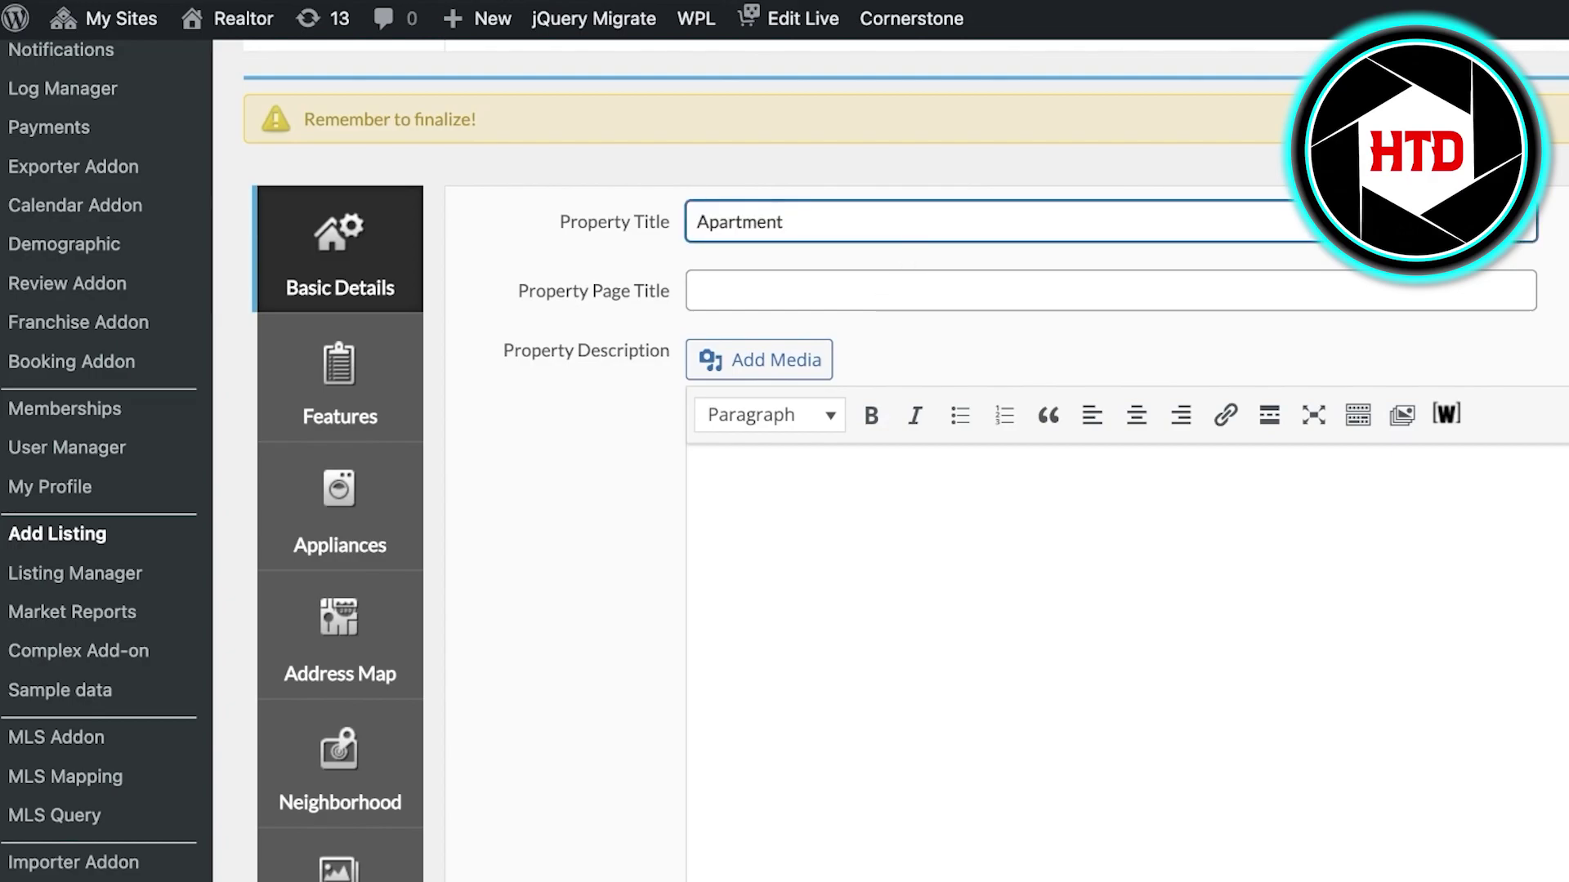
{"action": "left_click", "coordinate": [913, 298]}
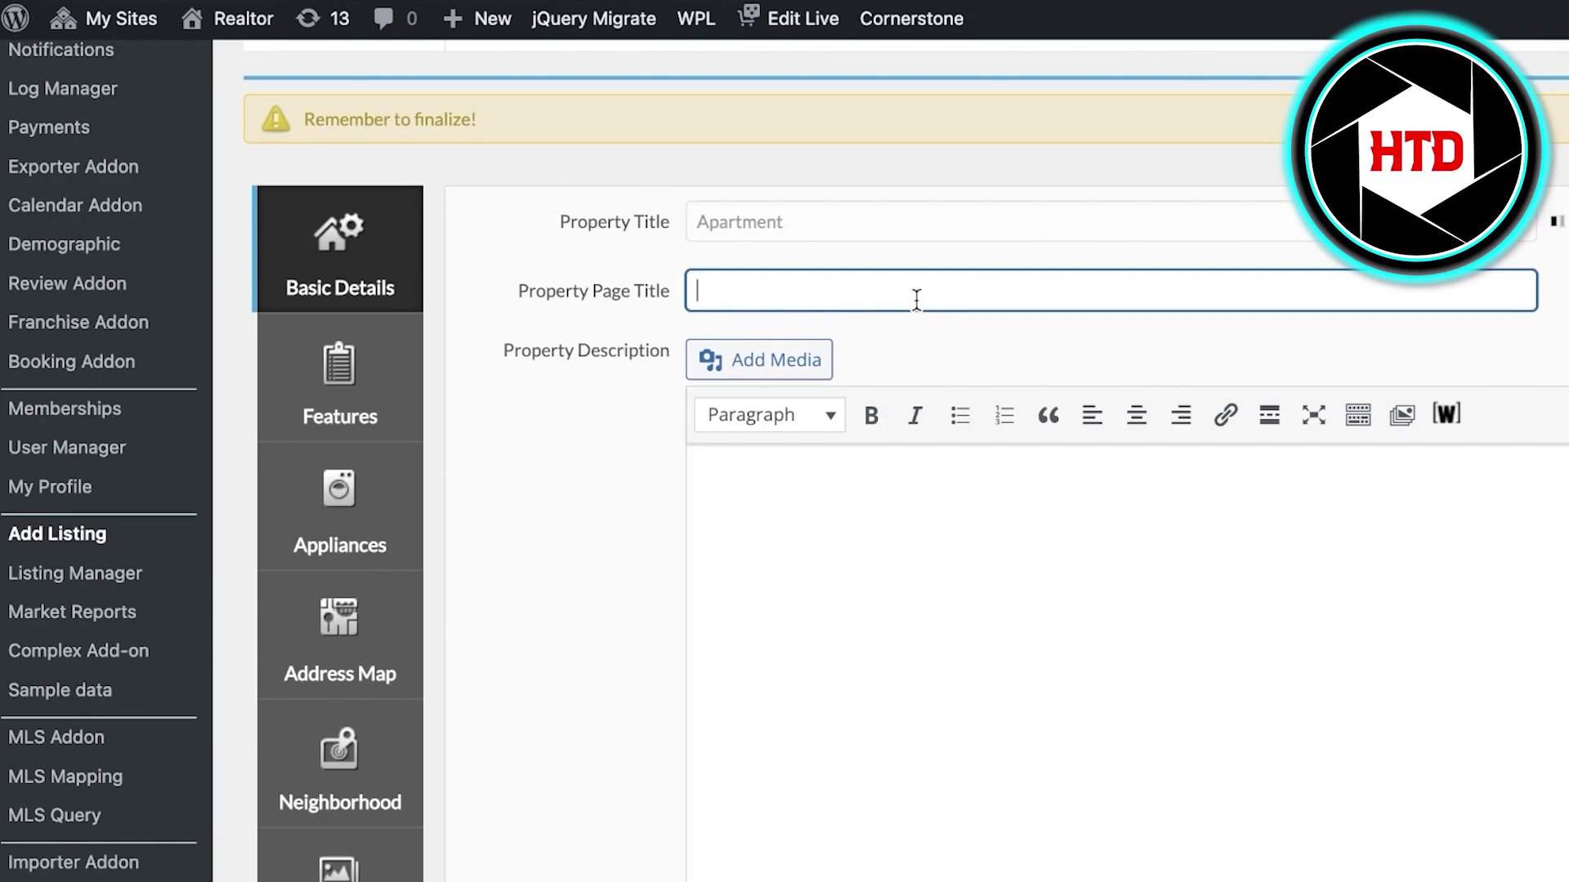
{"action": "type", "text": "Apartment"}
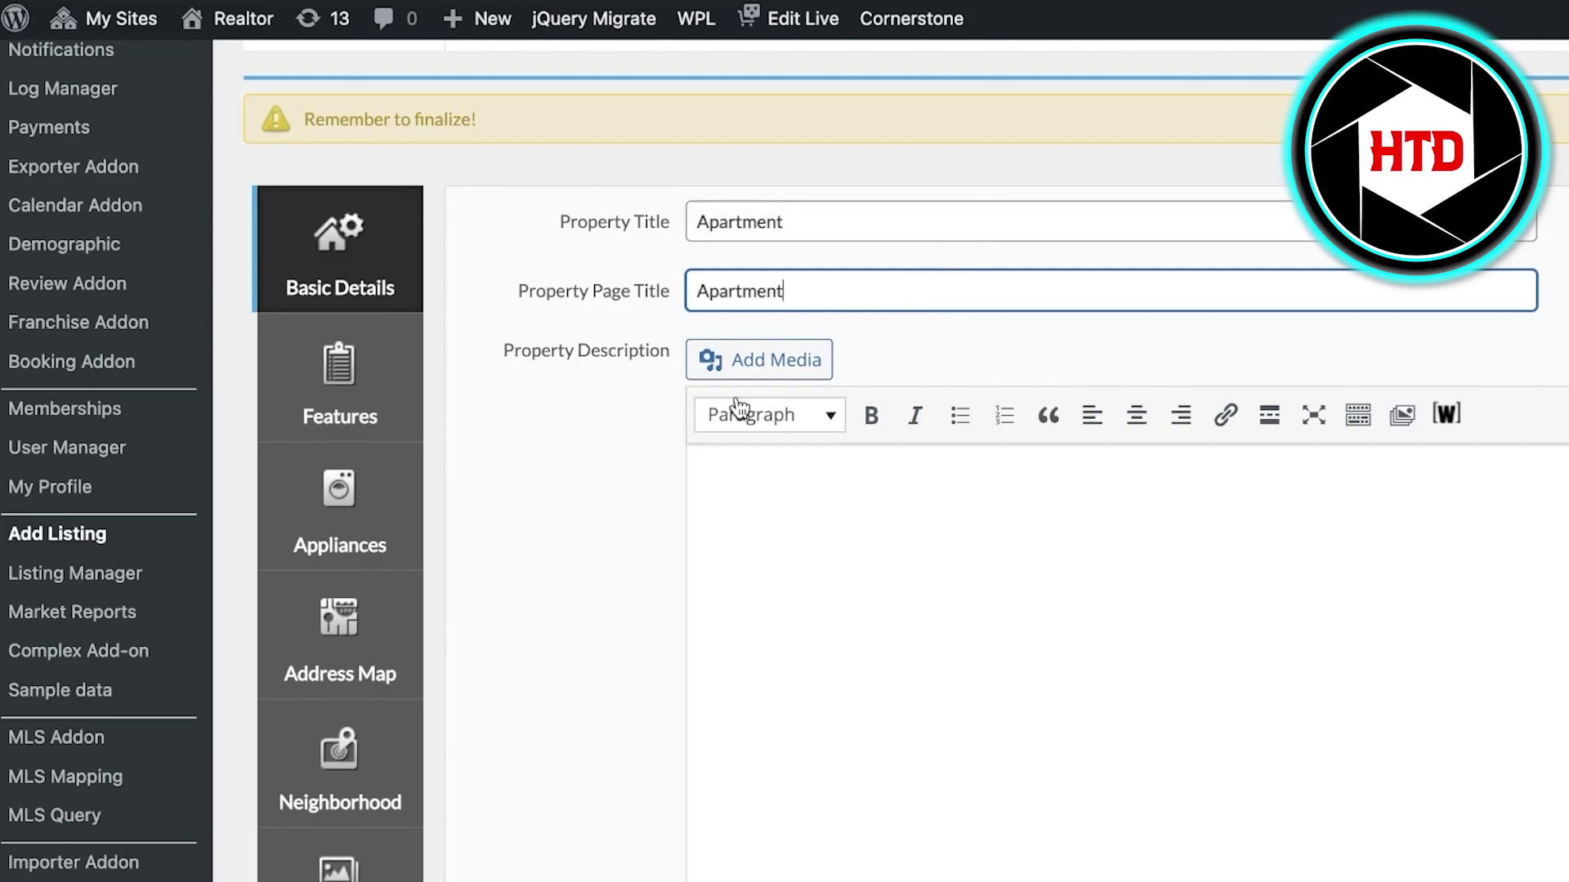
- Enter "sample listing" as the property description
{"action": "left_click", "coordinate": [787, 451]}
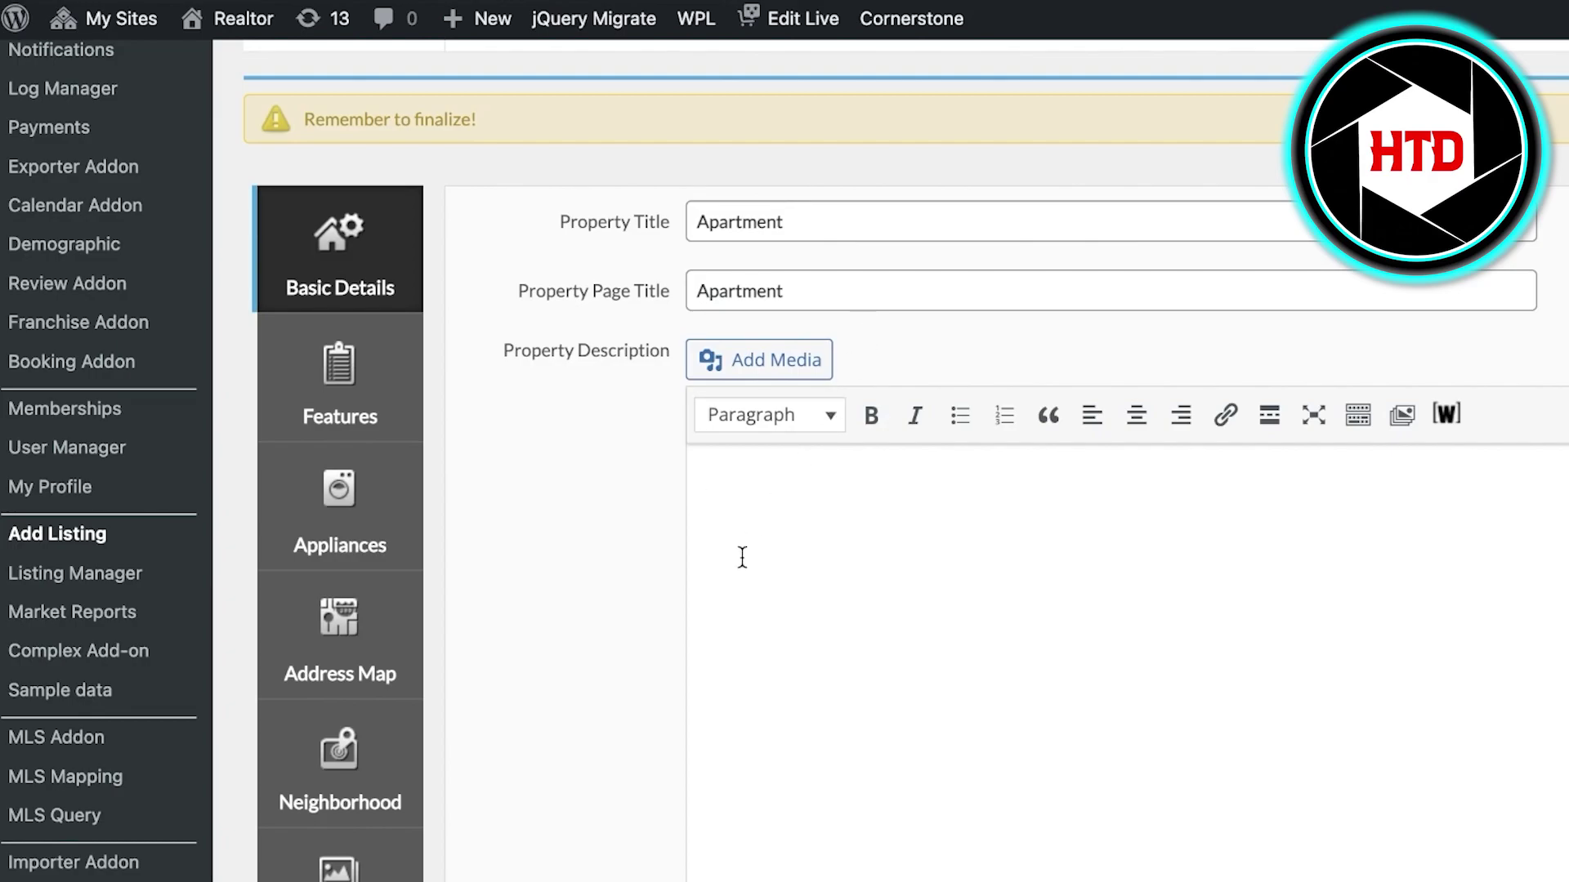
{"action": "scroll", "coordinate": [817, 441], "scroll_direction": "down", "scroll_amount": 2}
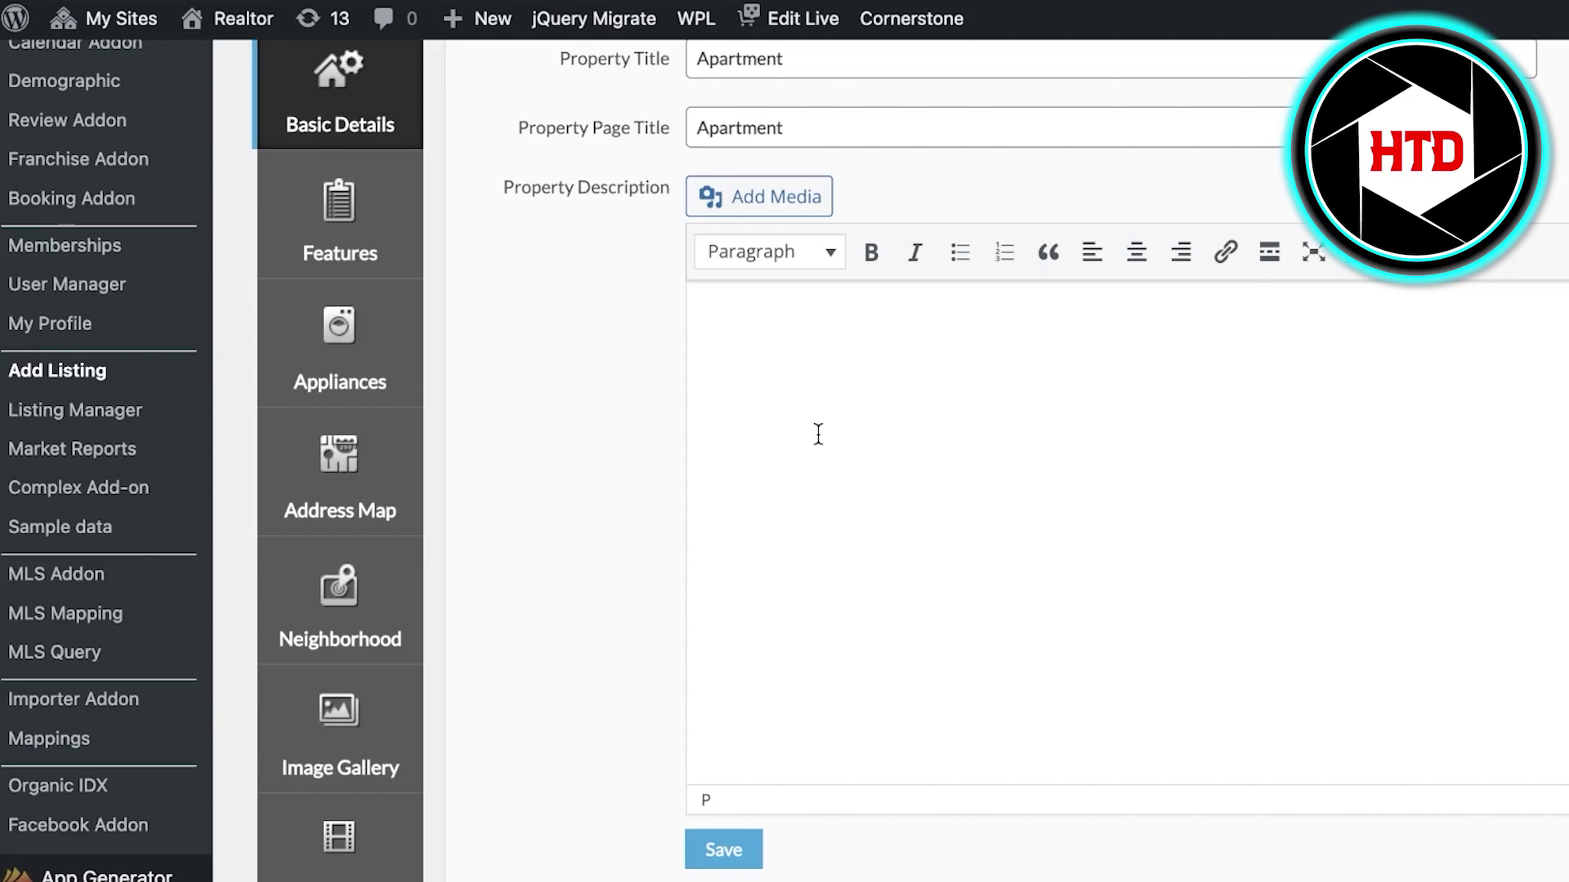
{"action": "type", "text": "sample listing"}
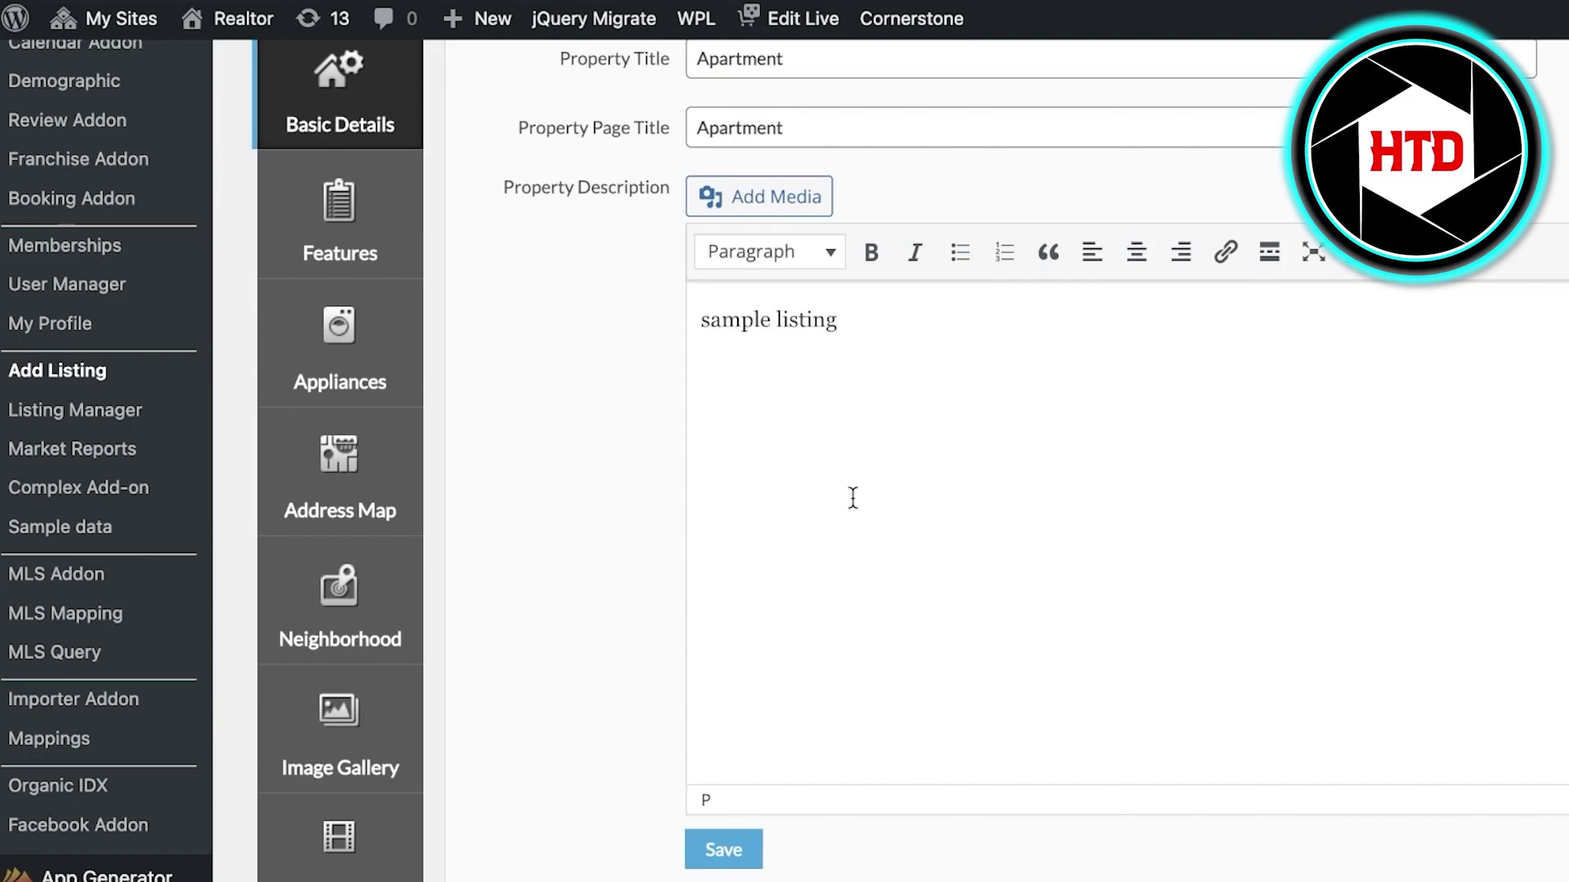
- Set the listing's category to test and its listing type to For sale
{"action": "scroll", "coordinate": [853, 498], "scroll_direction": "down", "scroll_amount": 5}
{"action": "left_click", "coordinate": [855, 540]}
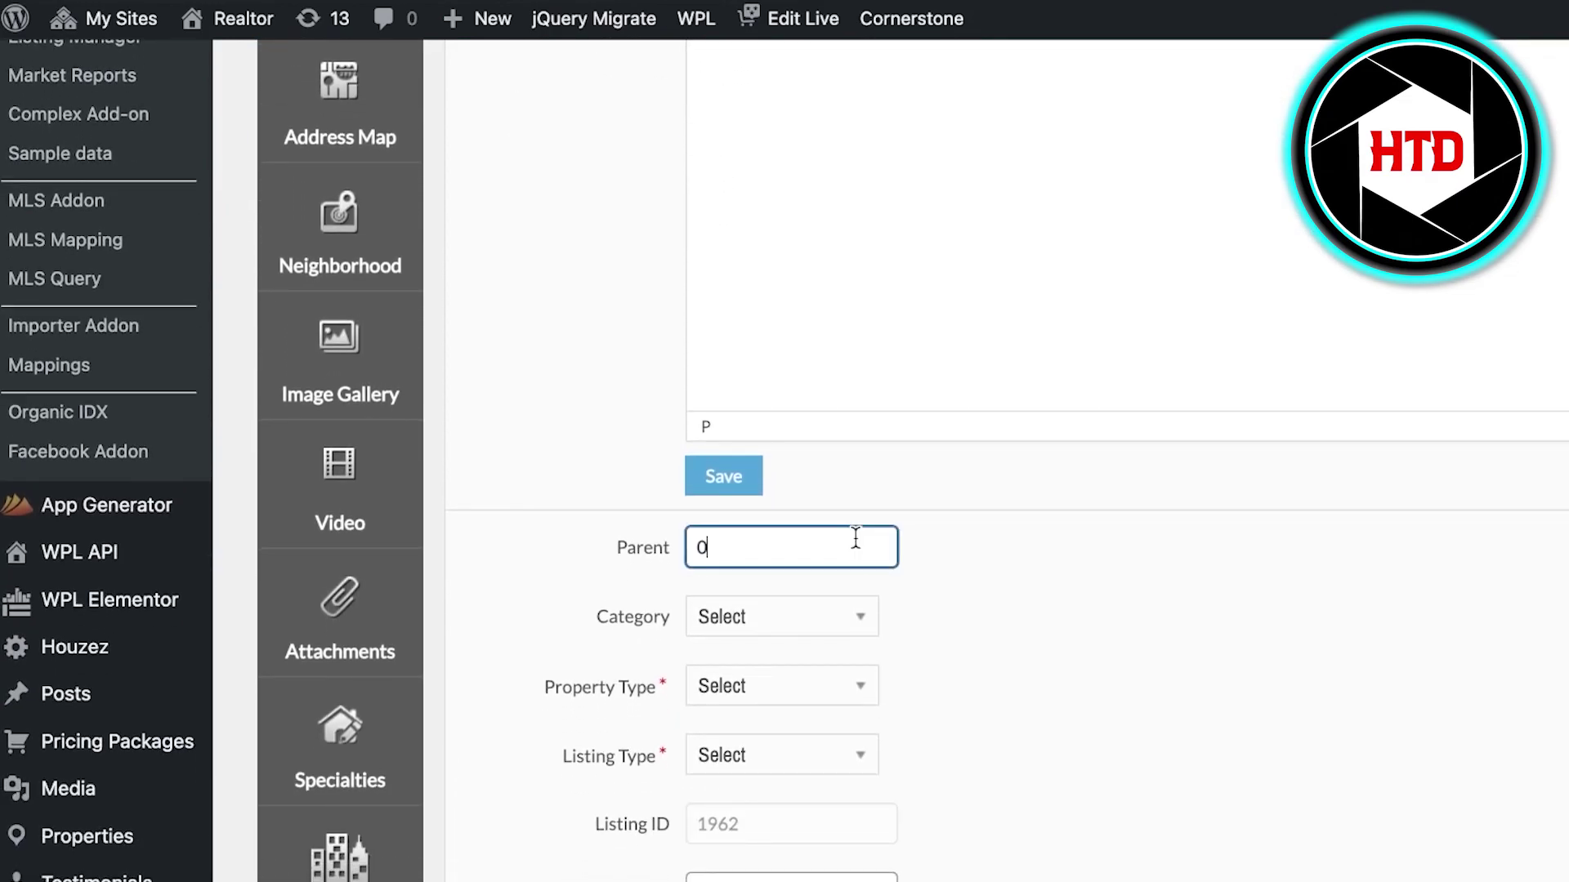
{"action": "scroll", "coordinate": [854, 523], "scroll_direction": "down", "scroll_amount": 5}
{"action": "scroll", "coordinate": [849, 457], "scroll_direction": "up", "scroll_amount": 1}
{"action": "left_click", "coordinate": [821, 319]}
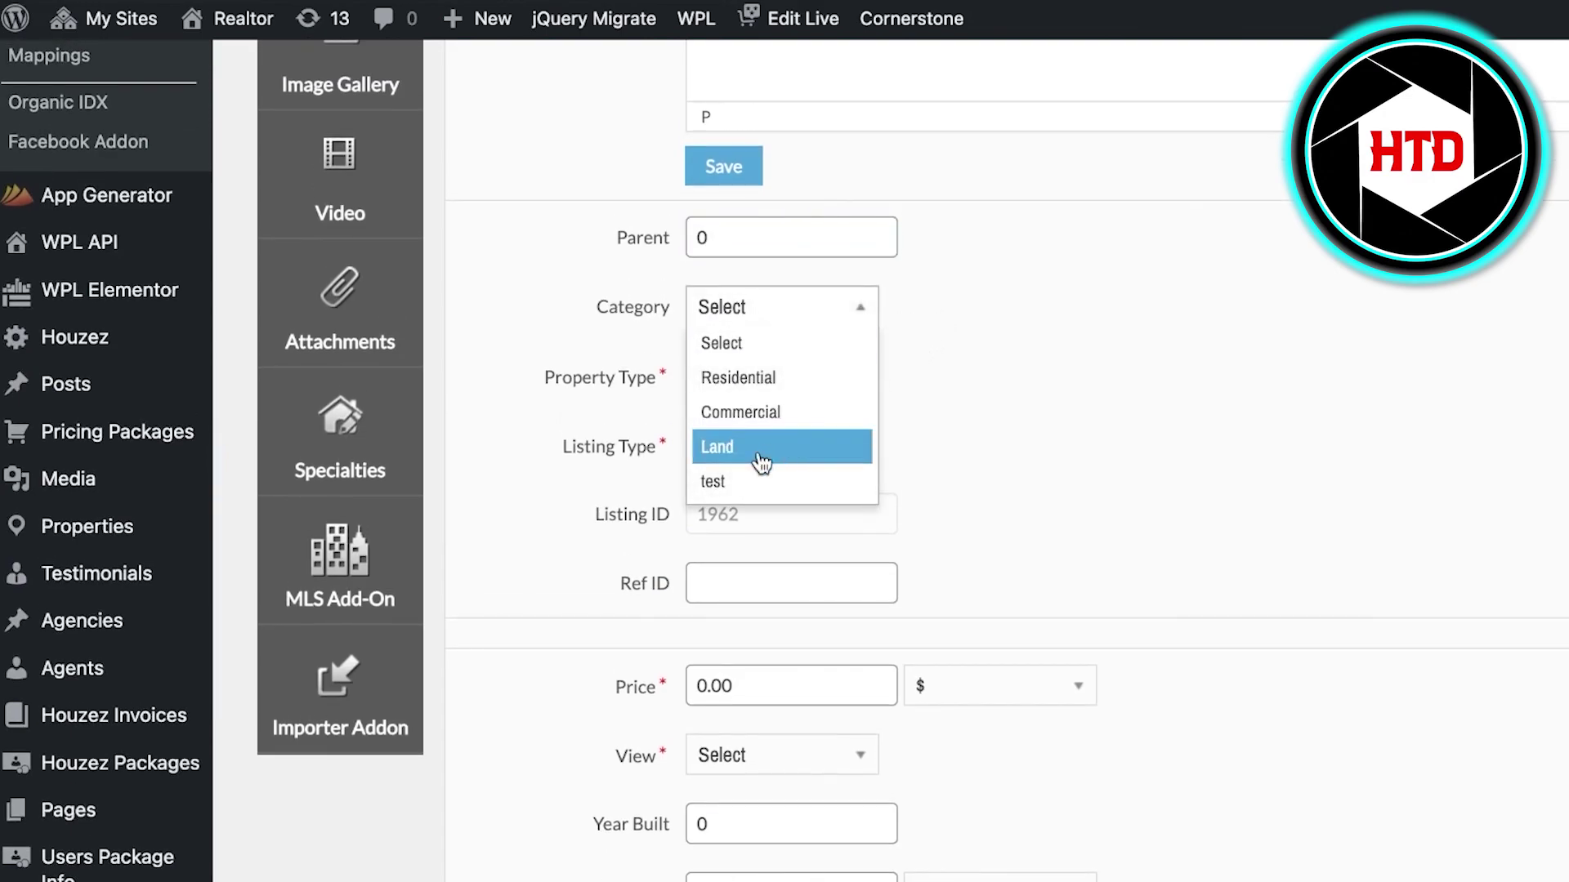
{"action": "left_click", "coordinate": [726, 482]}
{"action": "left_click", "coordinate": [765, 377]}
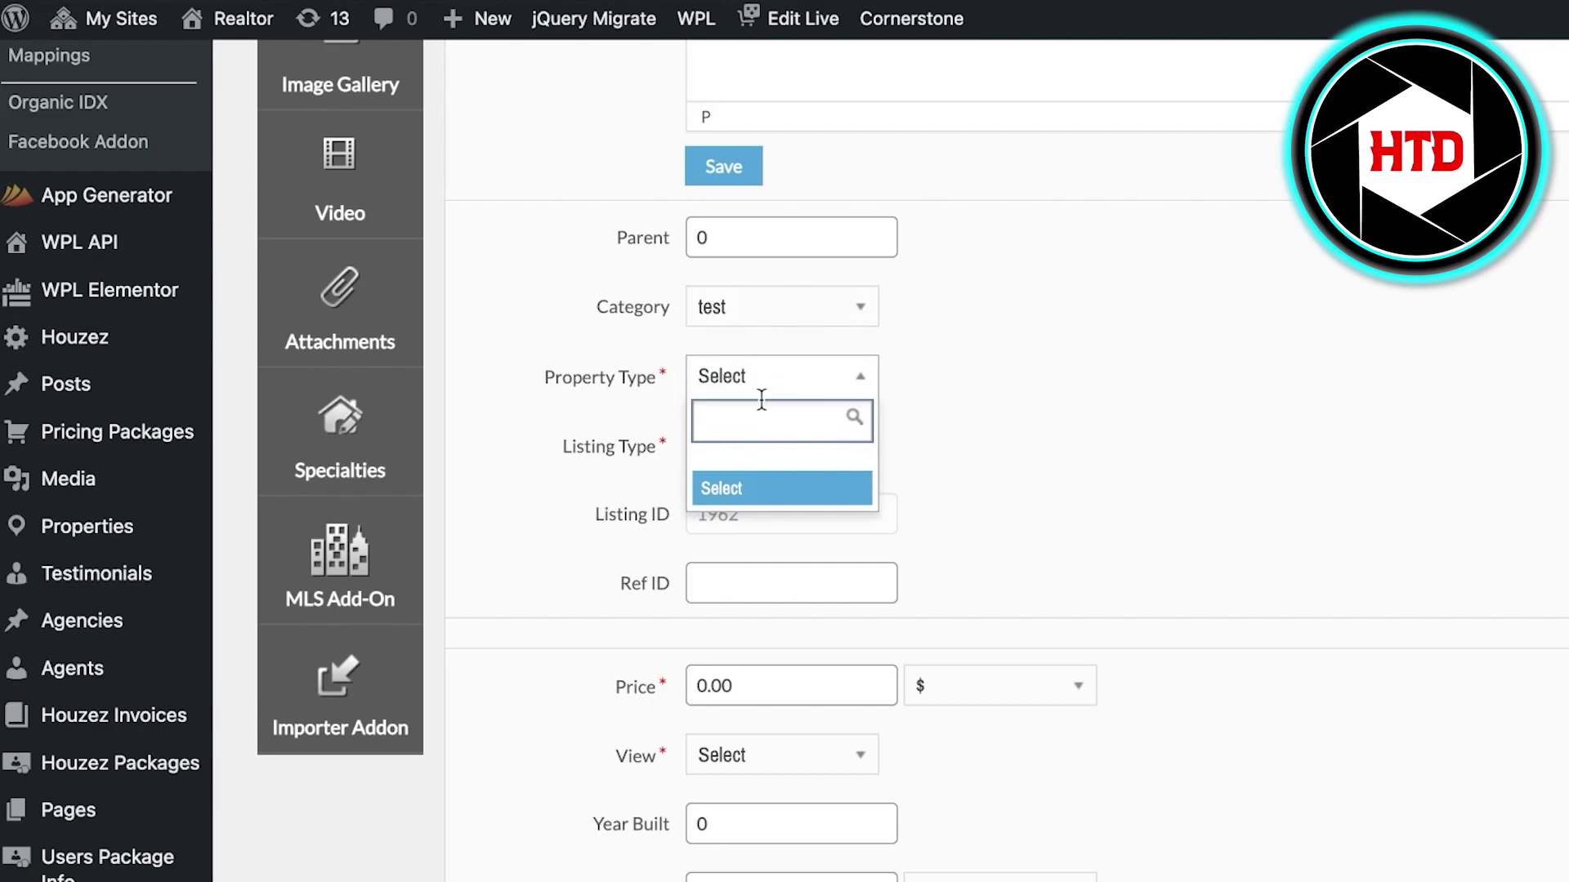
{"action": "left_click", "coordinate": [860, 407]}
{"action": "left_click", "coordinate": [832, 442]}
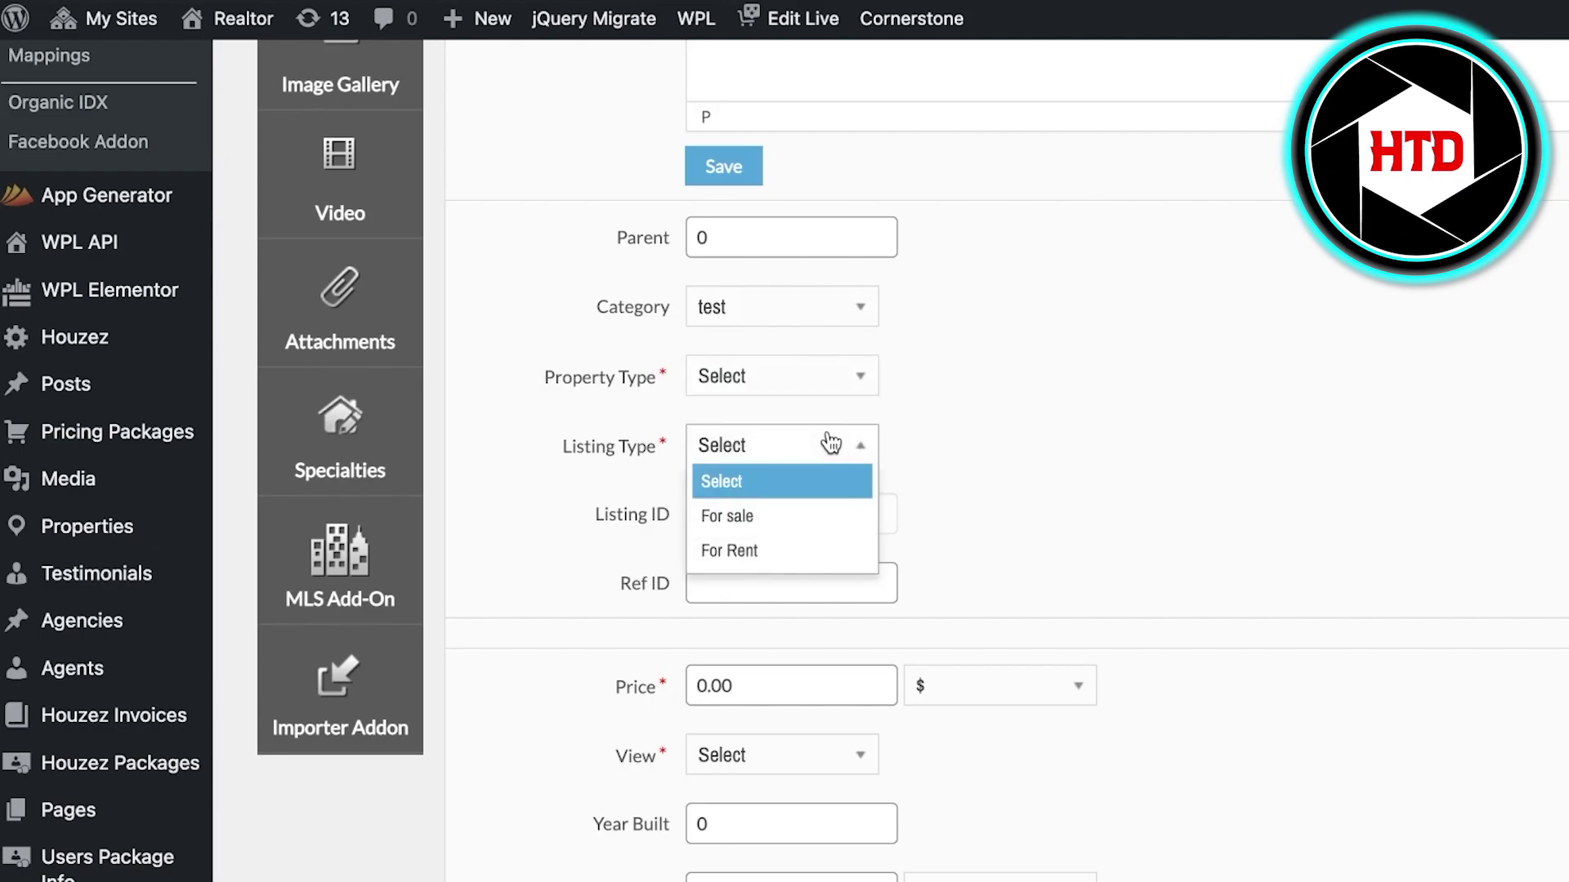
{"action": "left_click", "coordinate": [747, 518]}
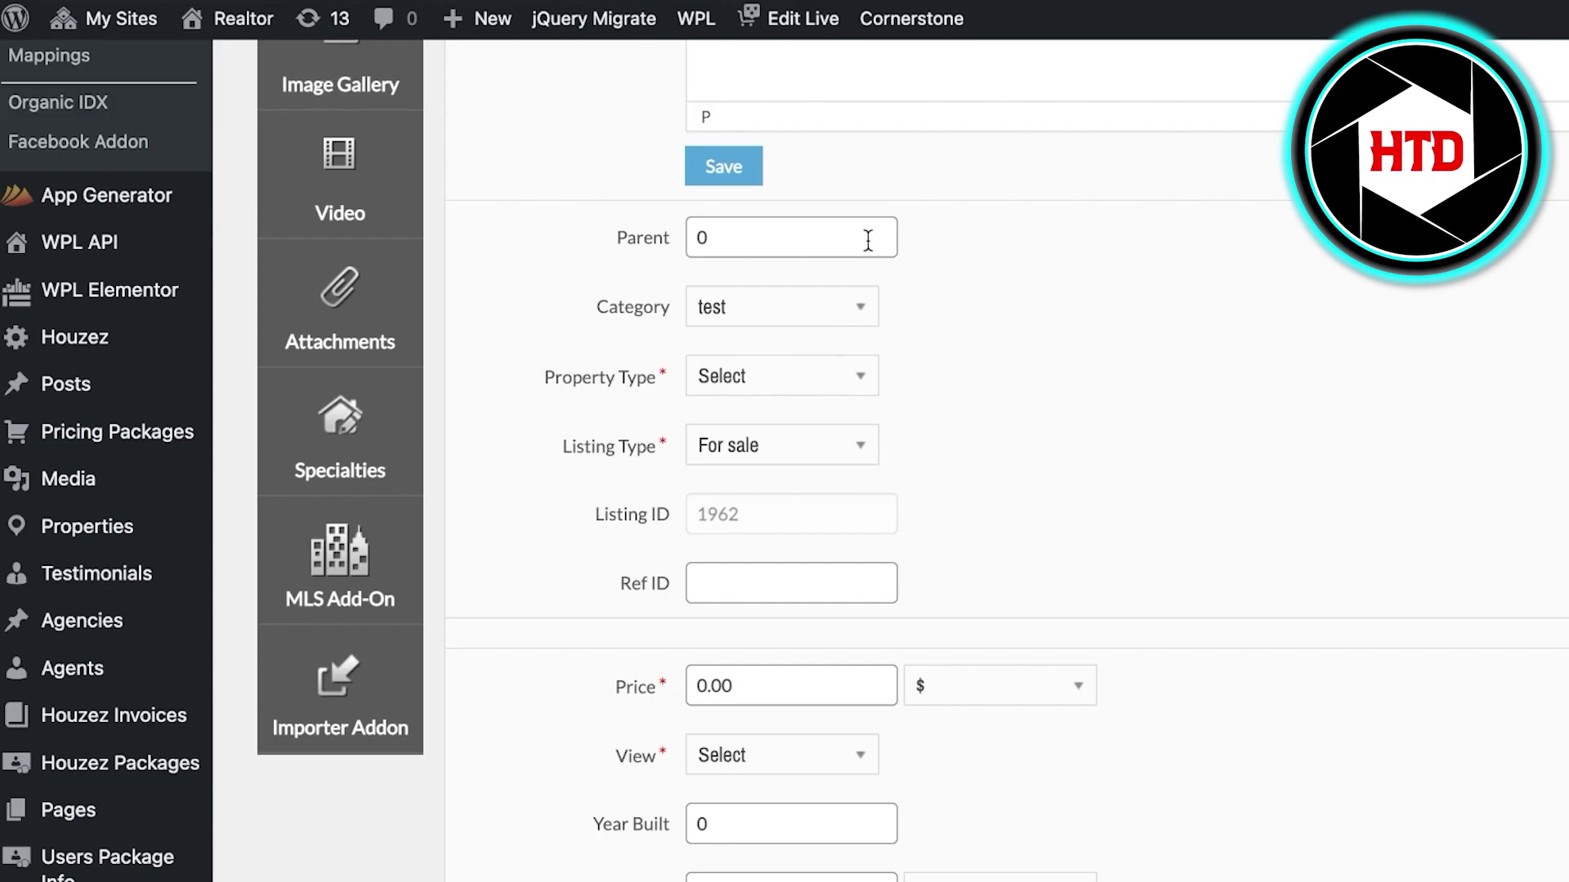
- Set the listing's price to 0.001 and its view to Street
{"action": "scroll", "coordinate": [611, 409], "scroll_direction": "down", "scroll_amount": 4}
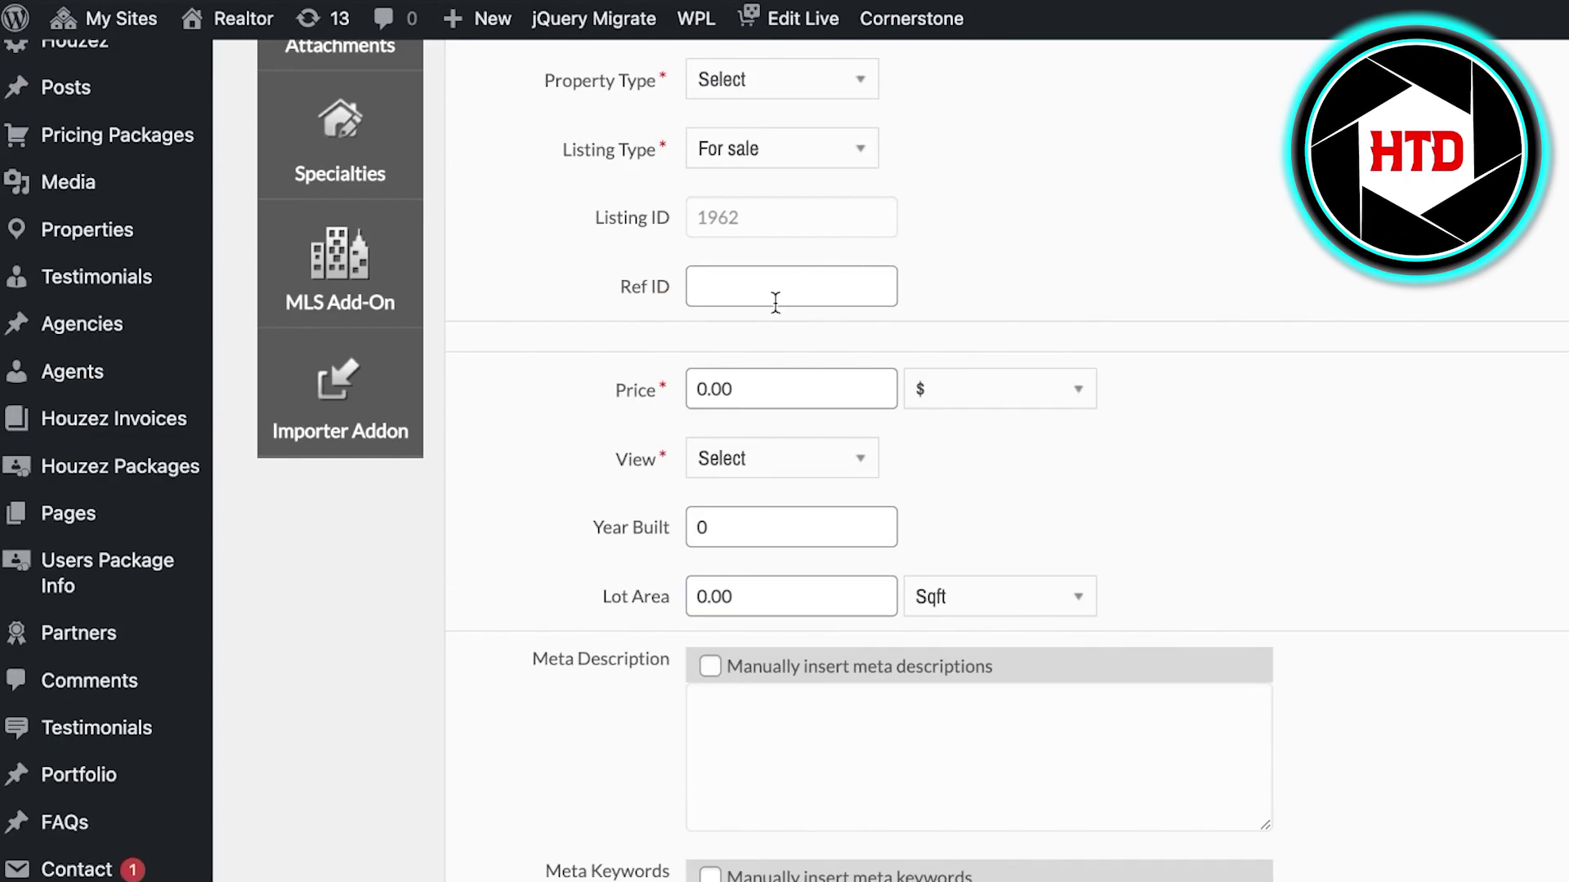
{"action": "scroll", "coordinate": [772, 335], "scroll_direction": "down", "scroll_amount": 1}
{"action": "left_click", "coordinate": [776, 372]}
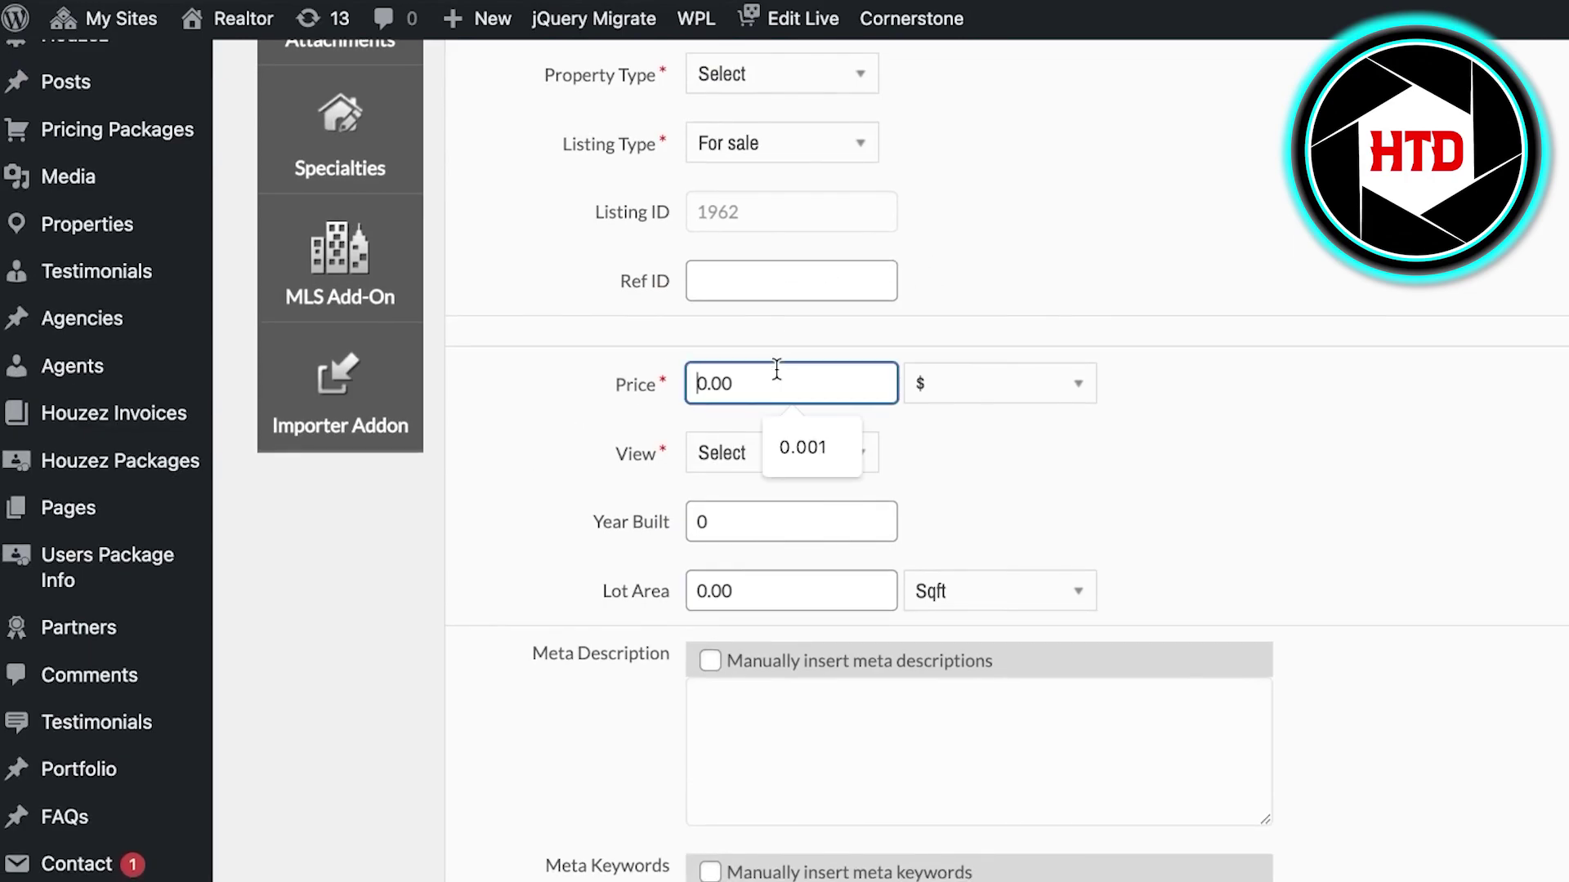
{"action": "left_click", "coordinate": [803, 446]}
{"action": "left_click", "coordinate": [822, 450]}
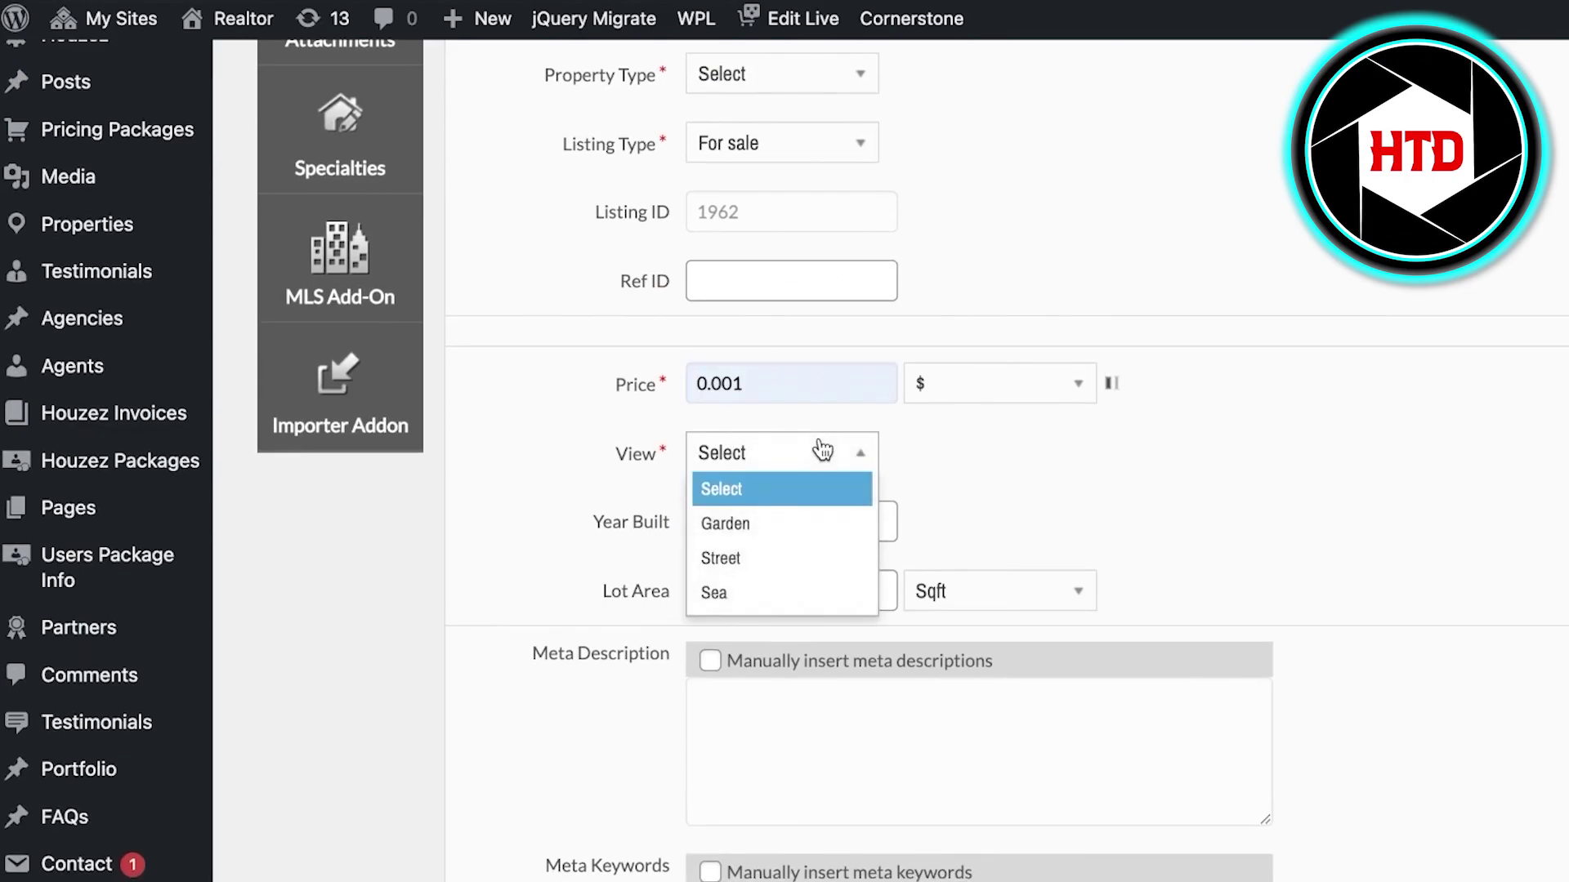
{"action": "left_click", "coordinate": [750, 558]}
- Examine the year built, lot area, area unit and meta fields, and review the completed basic details
{"action": "left_click", "coordinate": [765, 524]}
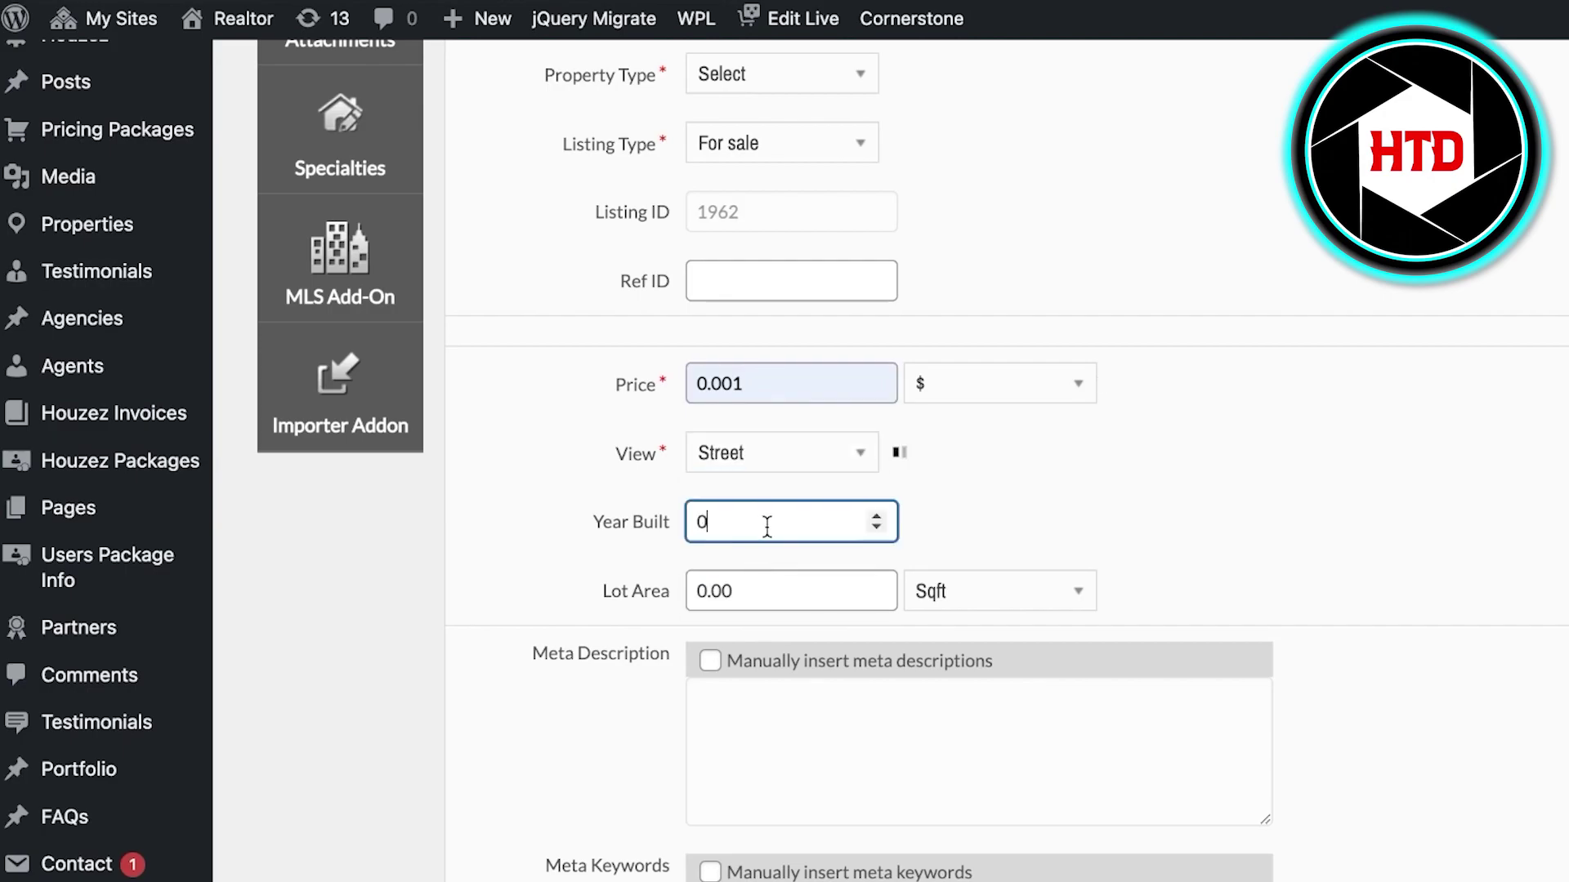
{"action": "scroll", "coordinate": [805, 515], "scroll_direction": "down", "scroll_amount": 3}
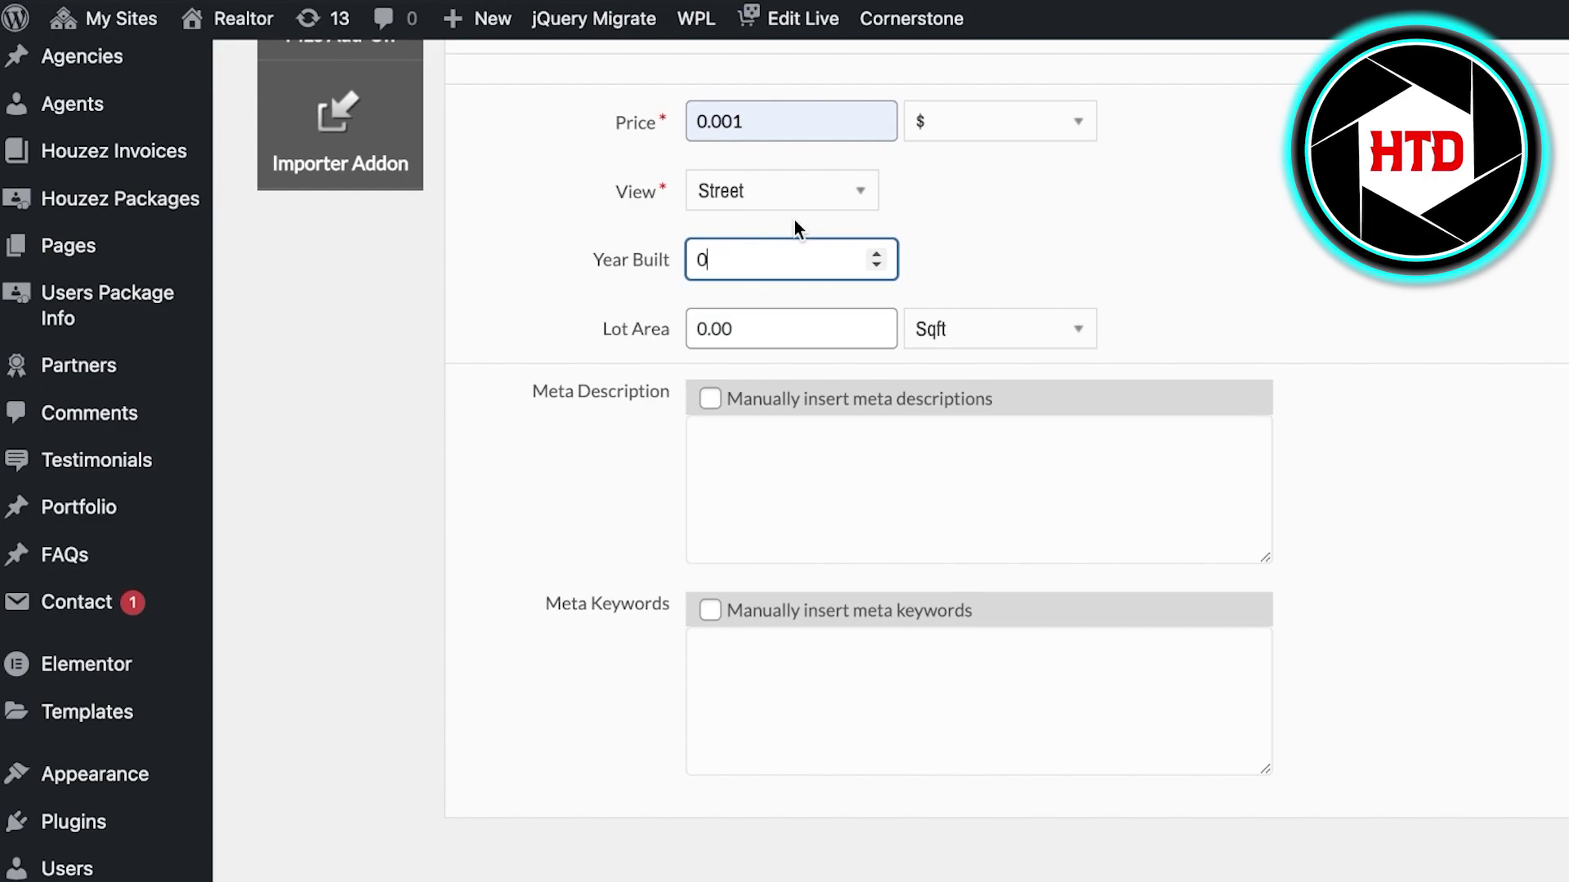
{"action": "left_click", "coordinate": [774, 326]}
{"action": "double_click", "coordinate": [776, 328]}
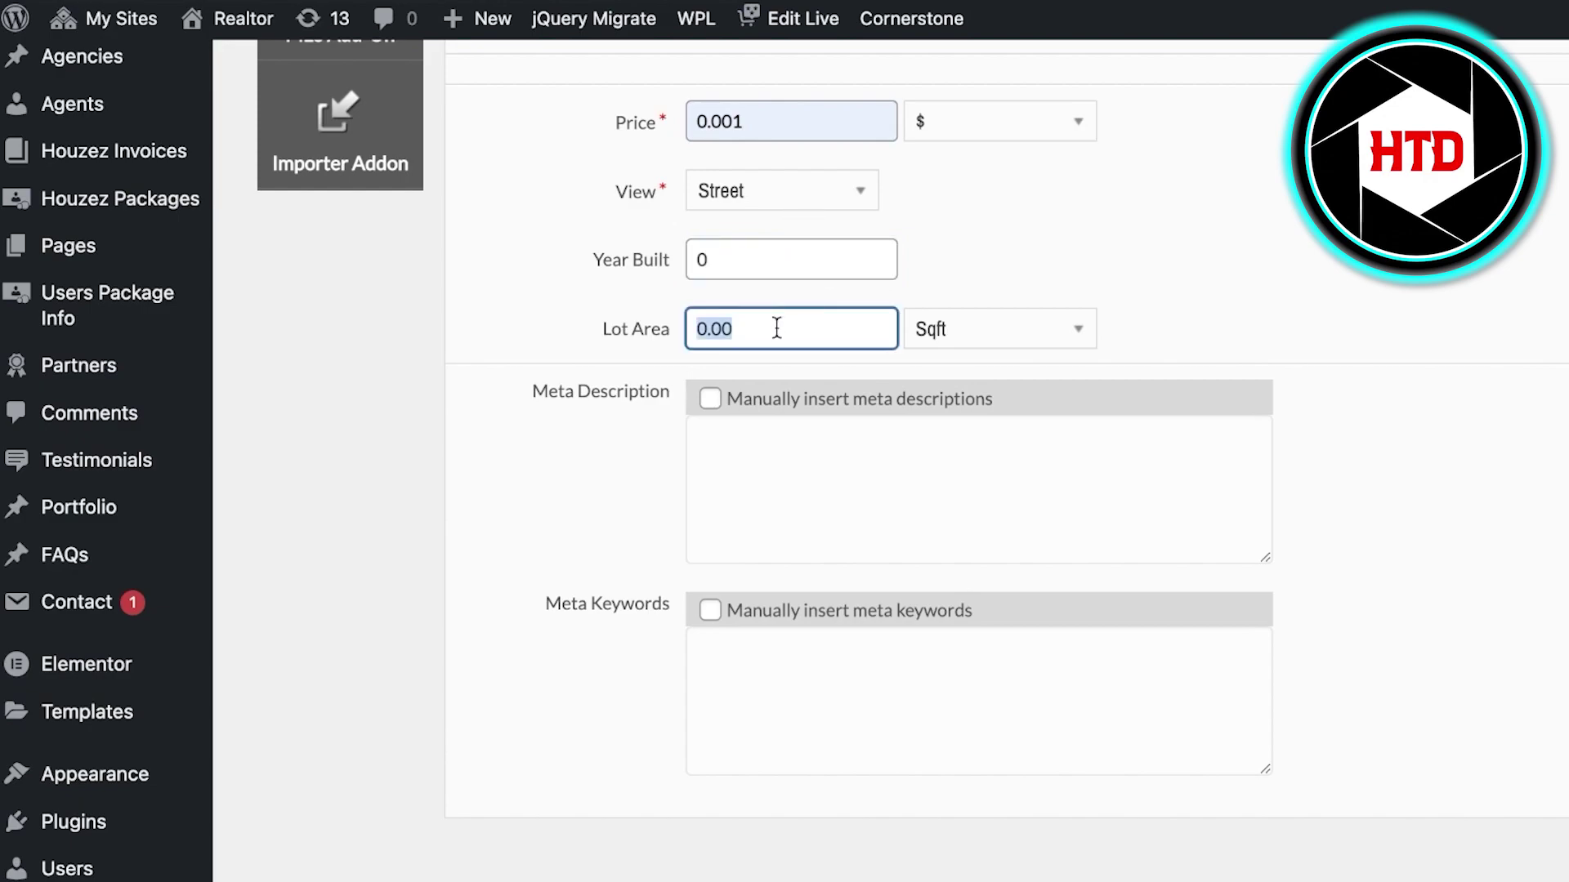
{"action": "left_click", "coordinate": [921, 336]}
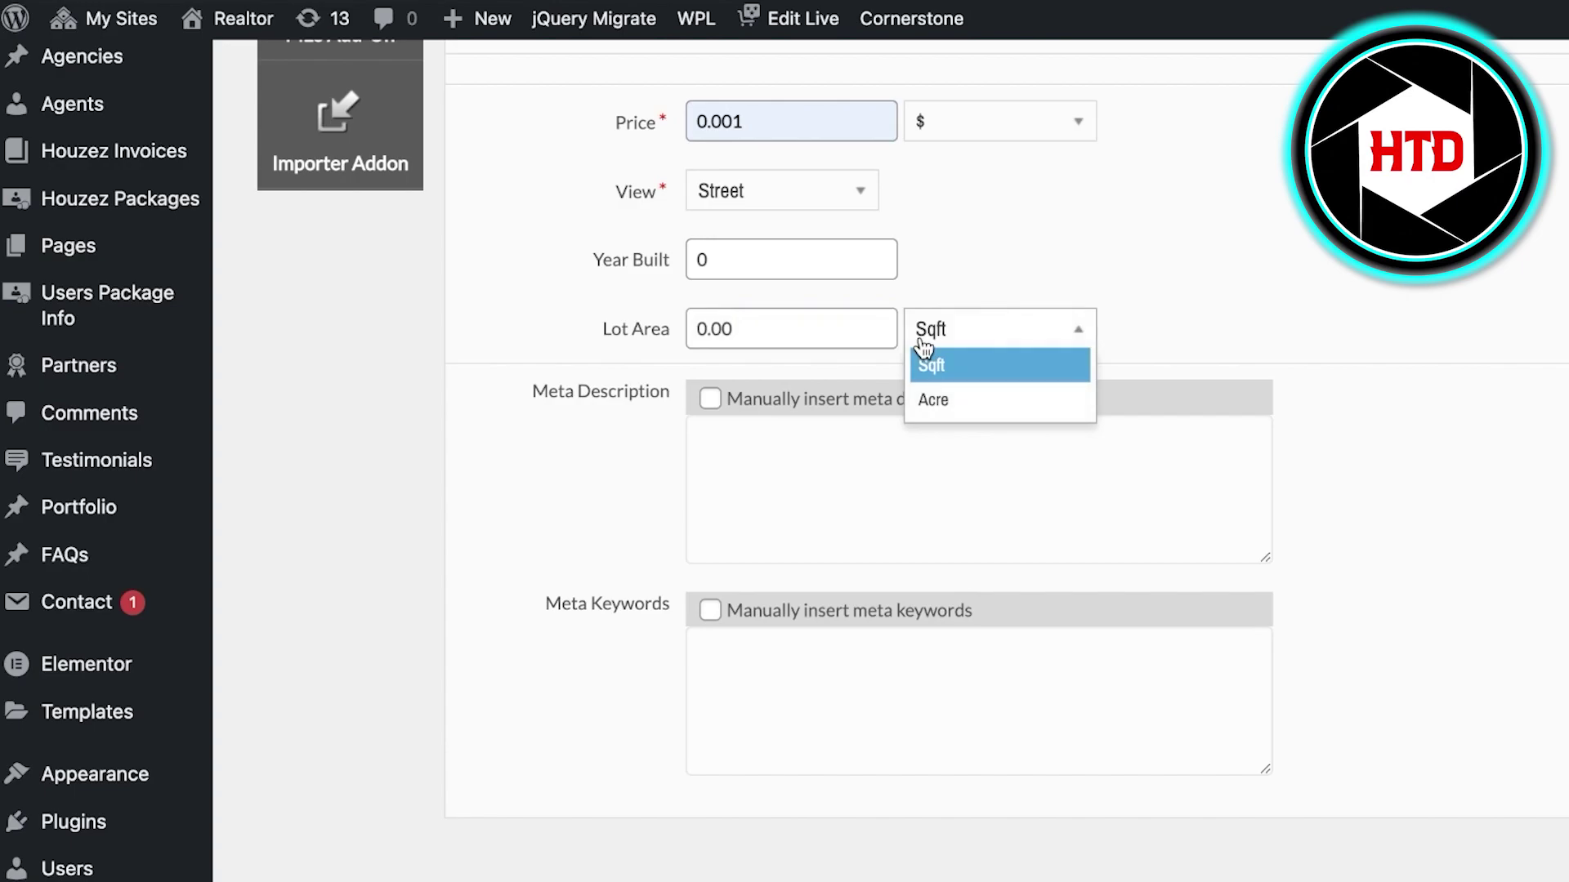
{"action": "scroll", "coordinate": [1395, 448], "scroll_direction": "up", "scroll_amount": 12}
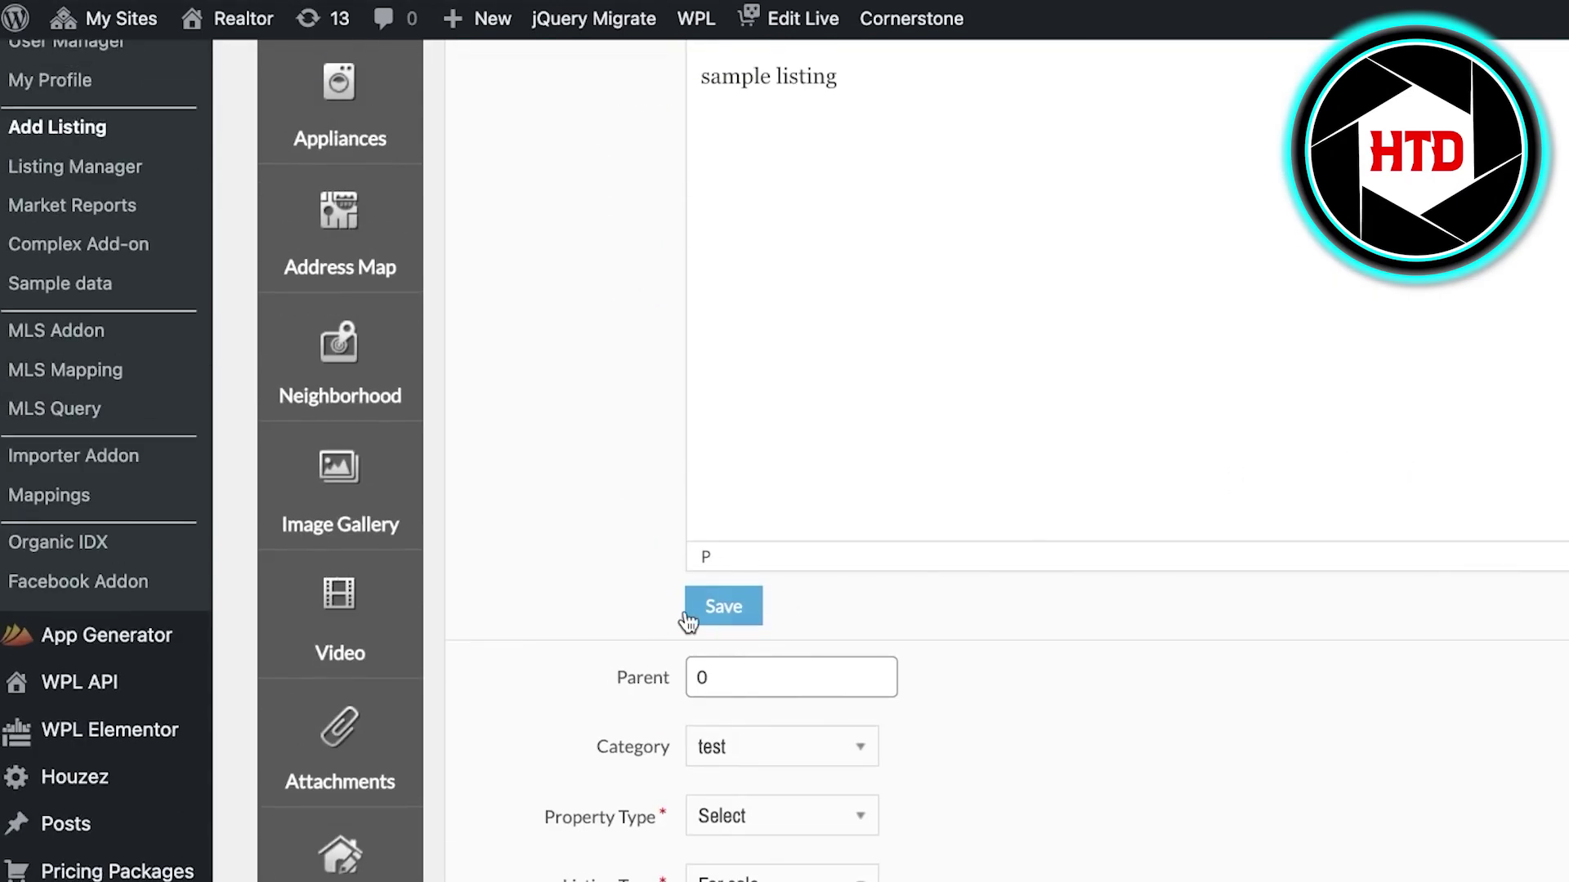
{"action": "scroll", "coordinate": [760, 561], "scroll_direction": "down", "scroll_amount": 11}
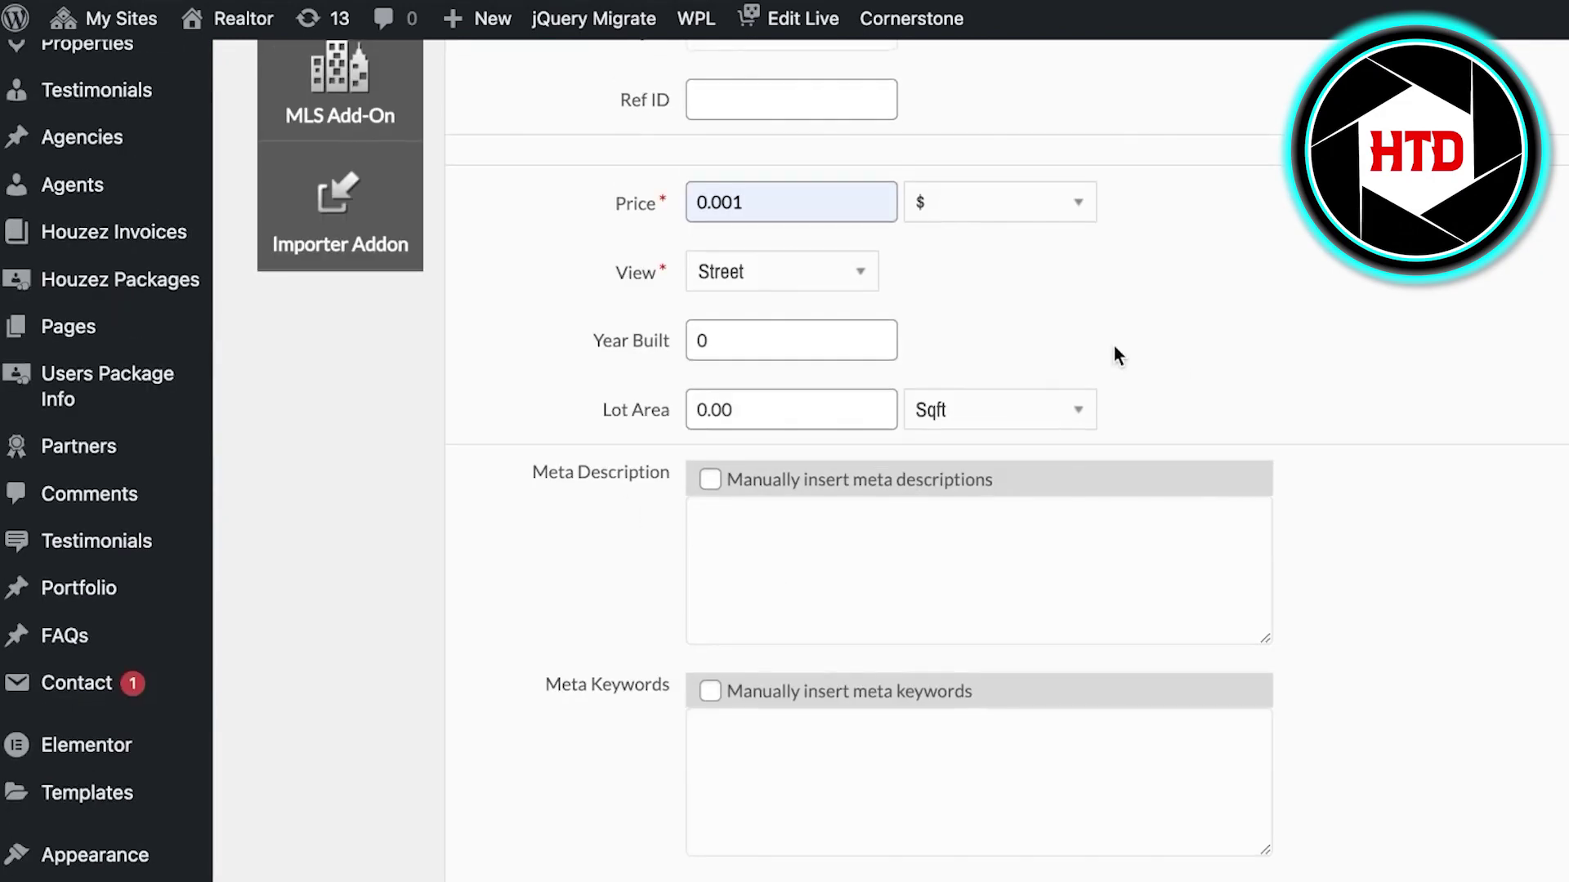
{"action": "scroll", "coordinate": [1051, 477], "scroll_direction": "down", "scroll_amount": 5}
{"action": "scroll", "coordinate": [1374, 429], "scroll_direction": "up", "scroll_amount": 12}
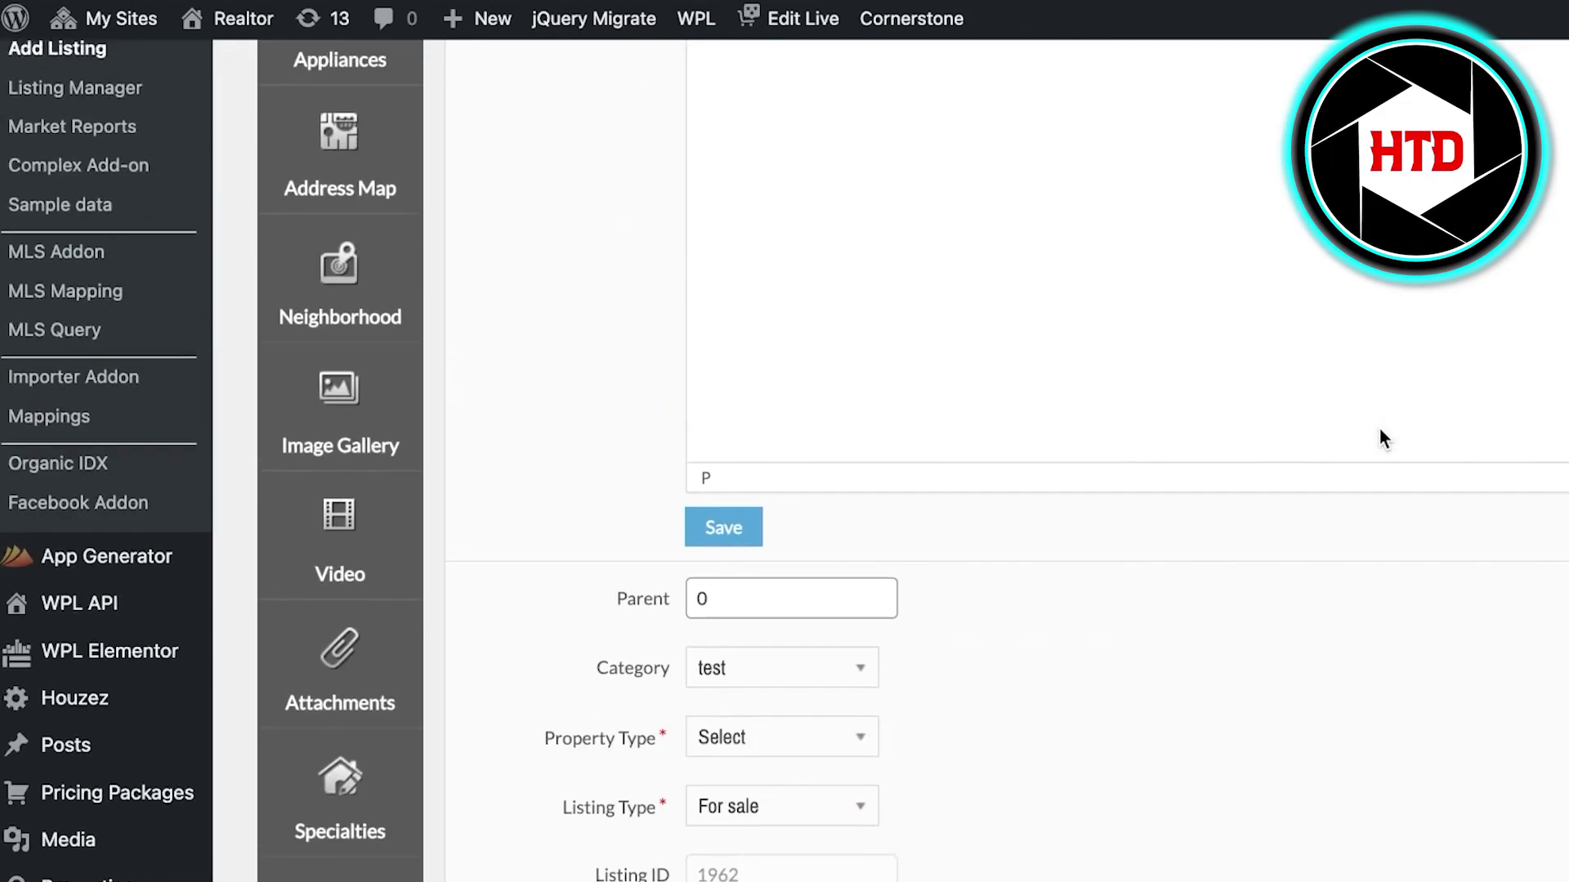
{"action": "scroll", "coordinate": [1380, 429], "scroll_direction": "up", "scroll_amount": 3}
{"action": "scroll", "coordinate": [725, 389], "scroll_direction": "down", "scroll_amount": 1}
{"action": "scroll", "coordinate": [596, 409], "scroll_direction": "up", "scroll_amount": 3}
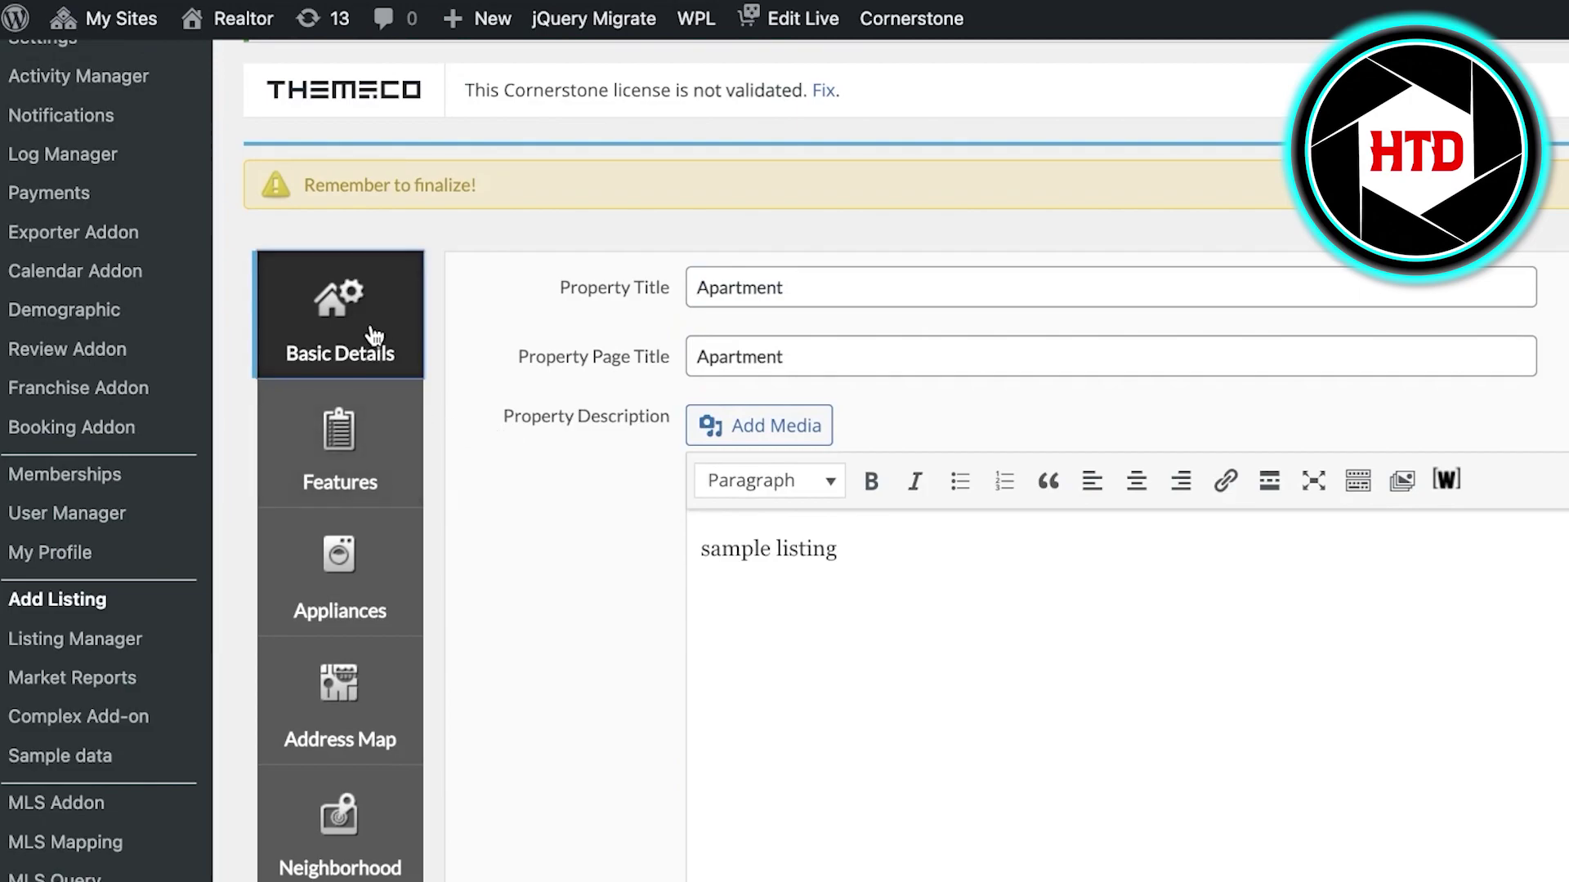
- Open the listing's features and review the available room types, keeping Bedroom selected
{"action": "left_click", "coordinate": [342, 423]}
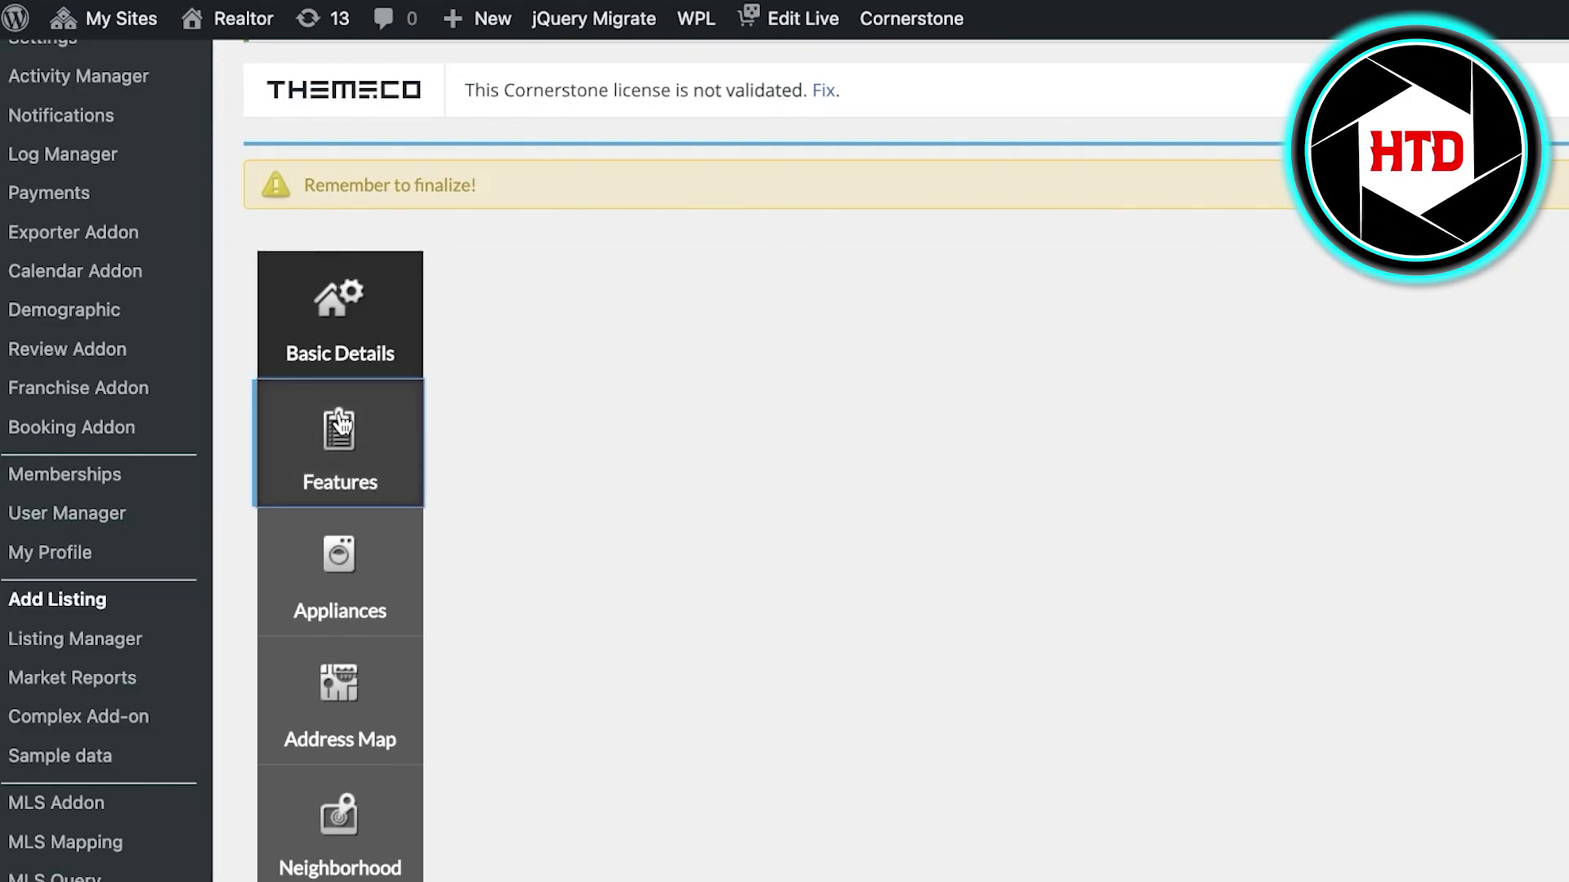
{"action": "scroll", "coordinate": [994, 235], "scroll_direction": "down", "scroll_amount": 1}
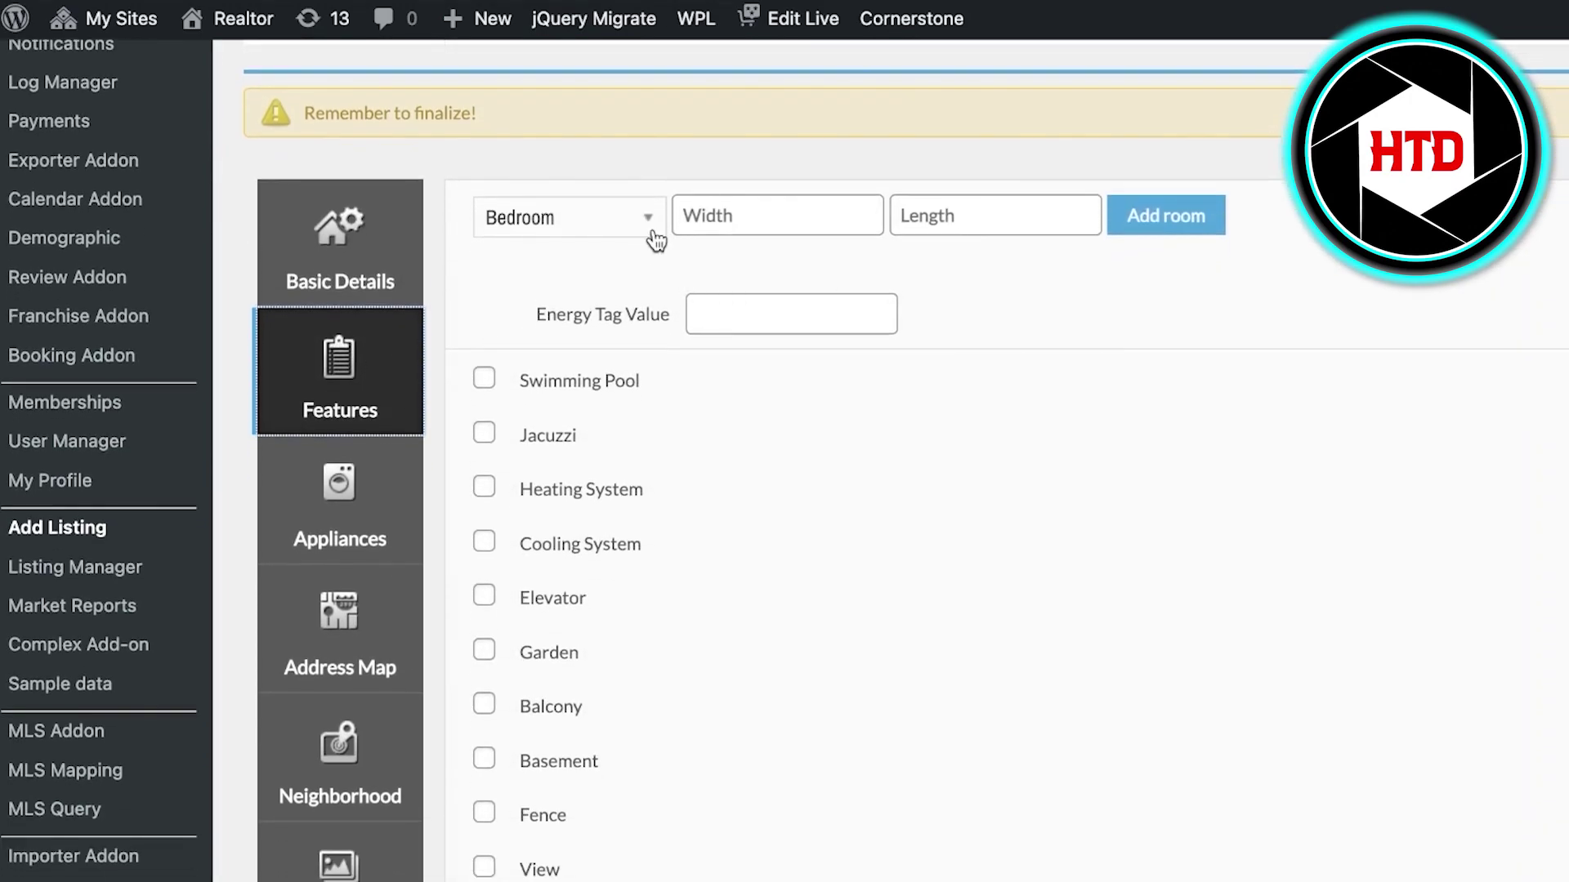
{"action": "left_click", "coordinate": [643, 231]}
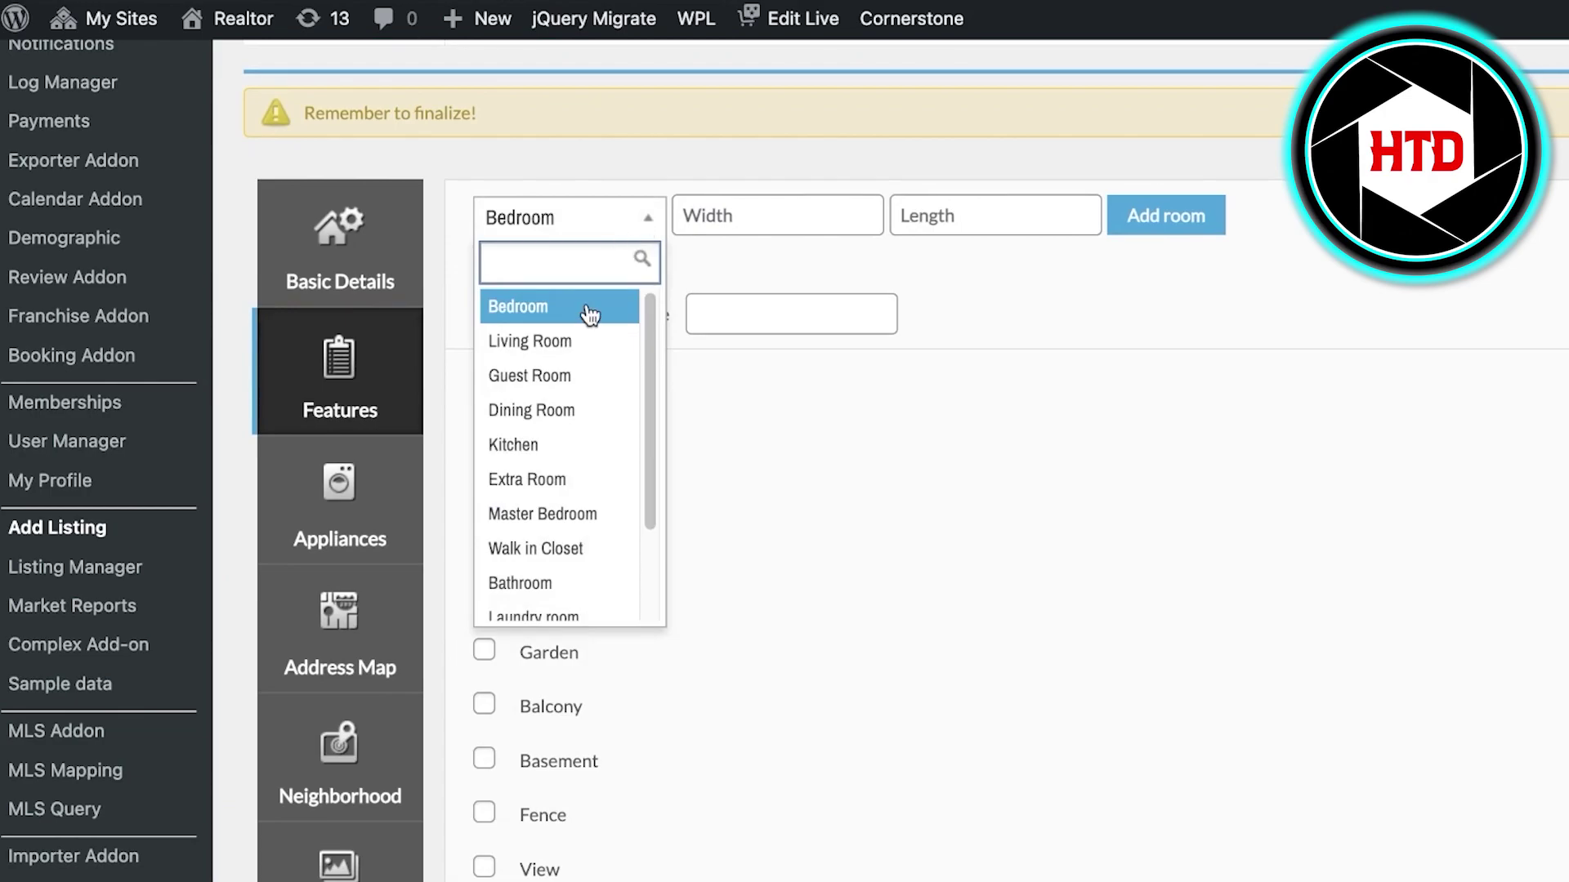
{"action": "left_click", "coordinate": [588, 311]}
{"action": "left_click", "coordinate": [617, 212]}
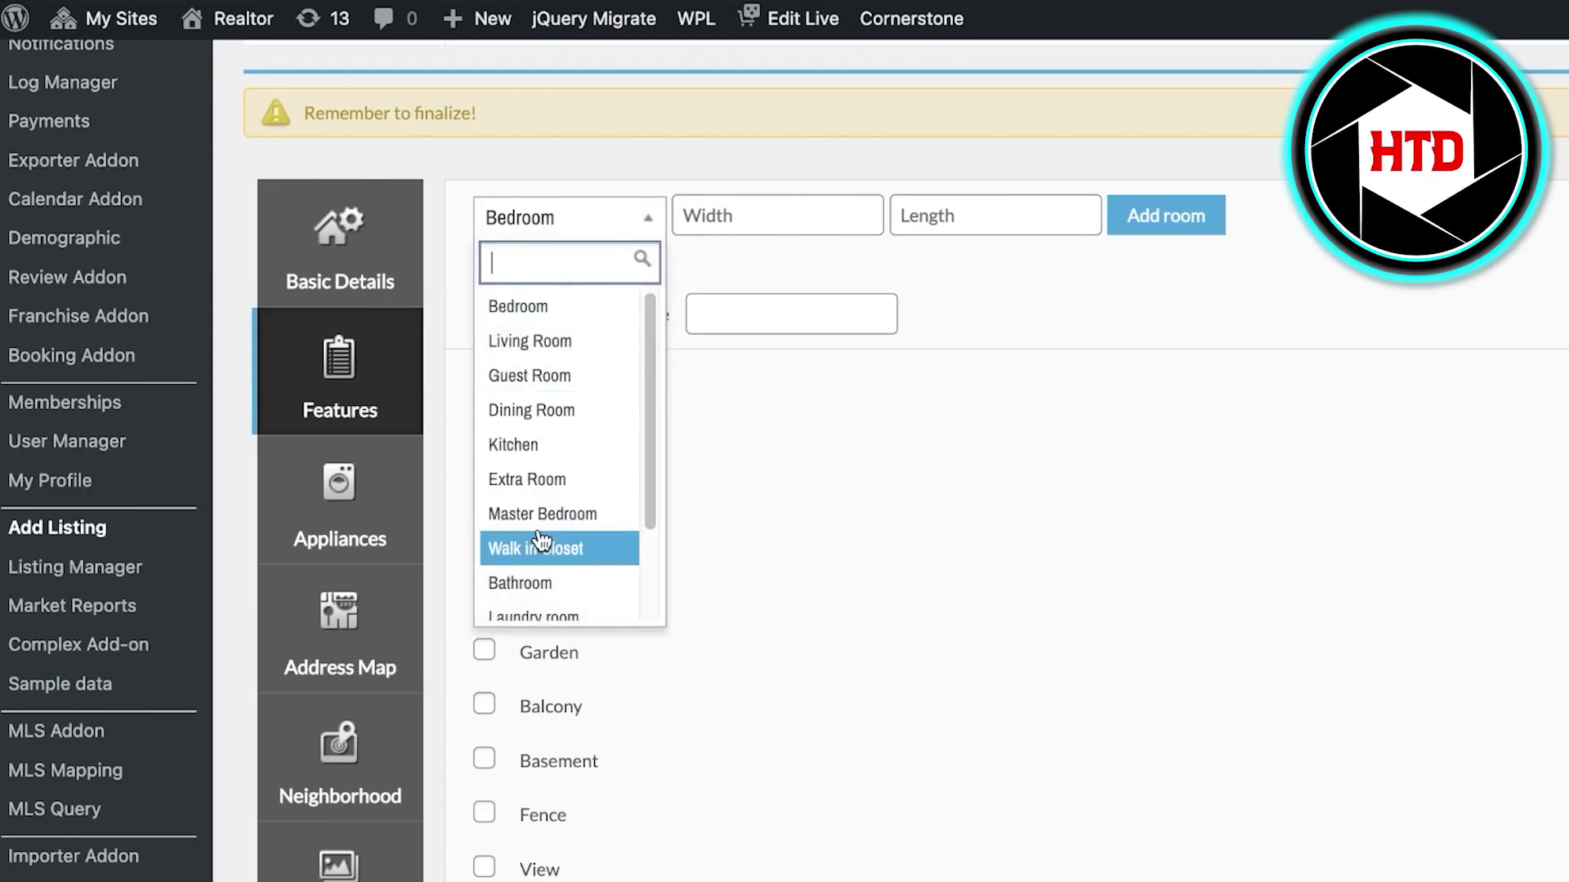
{"action": "left_click", "coordinate": [1080, 402]}
- Examine the property feature options and the appliance options offered for the listing
{"action": "scroll", "coordinate": [605, 262], "scroll_direction": "down", "scroll_amount": 4}
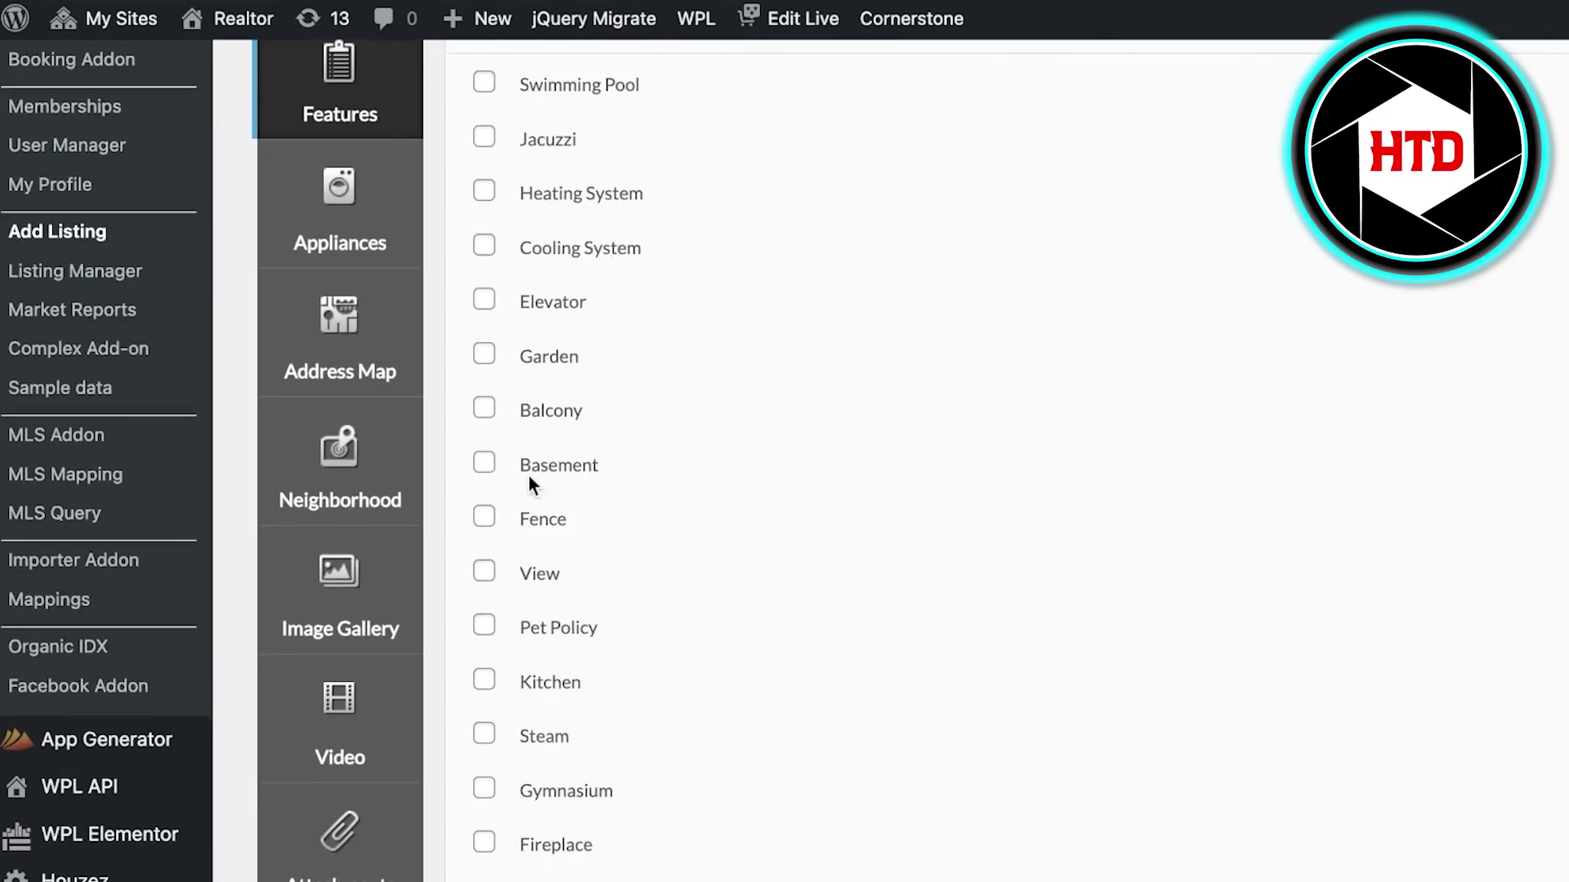
{"action": "scroll", "coordinate": [521, 344], "scroll_direction": "up", "scroll_amount": 4}
{"action": "scroll", "coordinate": [528, 391], "scroll_direction": "down", "scroll_amount": 10}
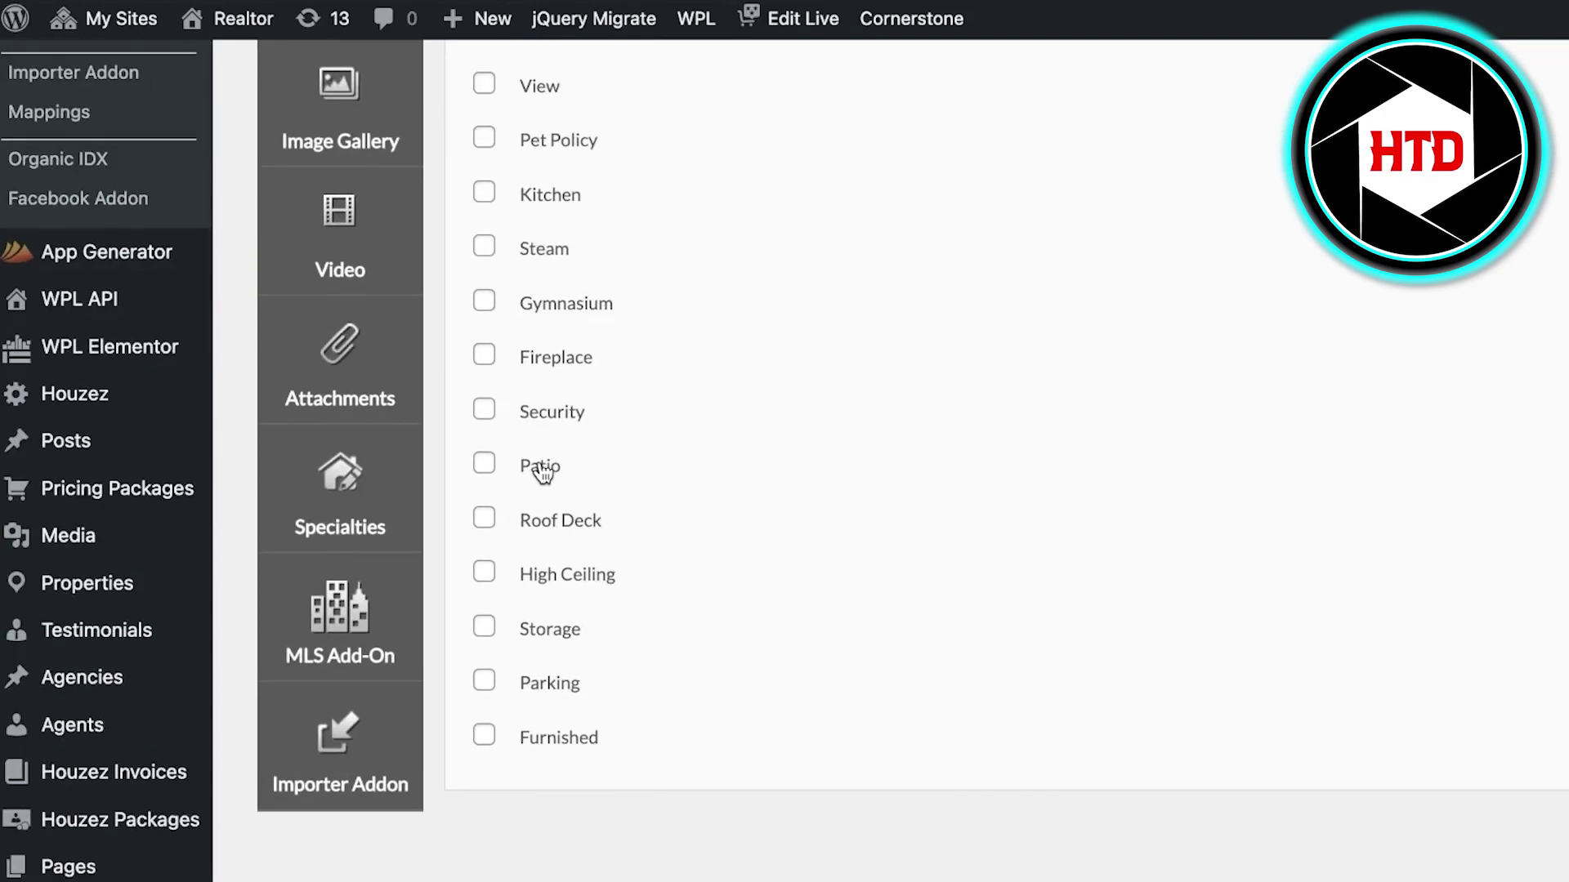
{"action": "left_click", "coordinate": [552, 467]}
{"action": "scroll", "coordinate": [926, 417], "scroll_direction": "up", "scroll_amount": 10}
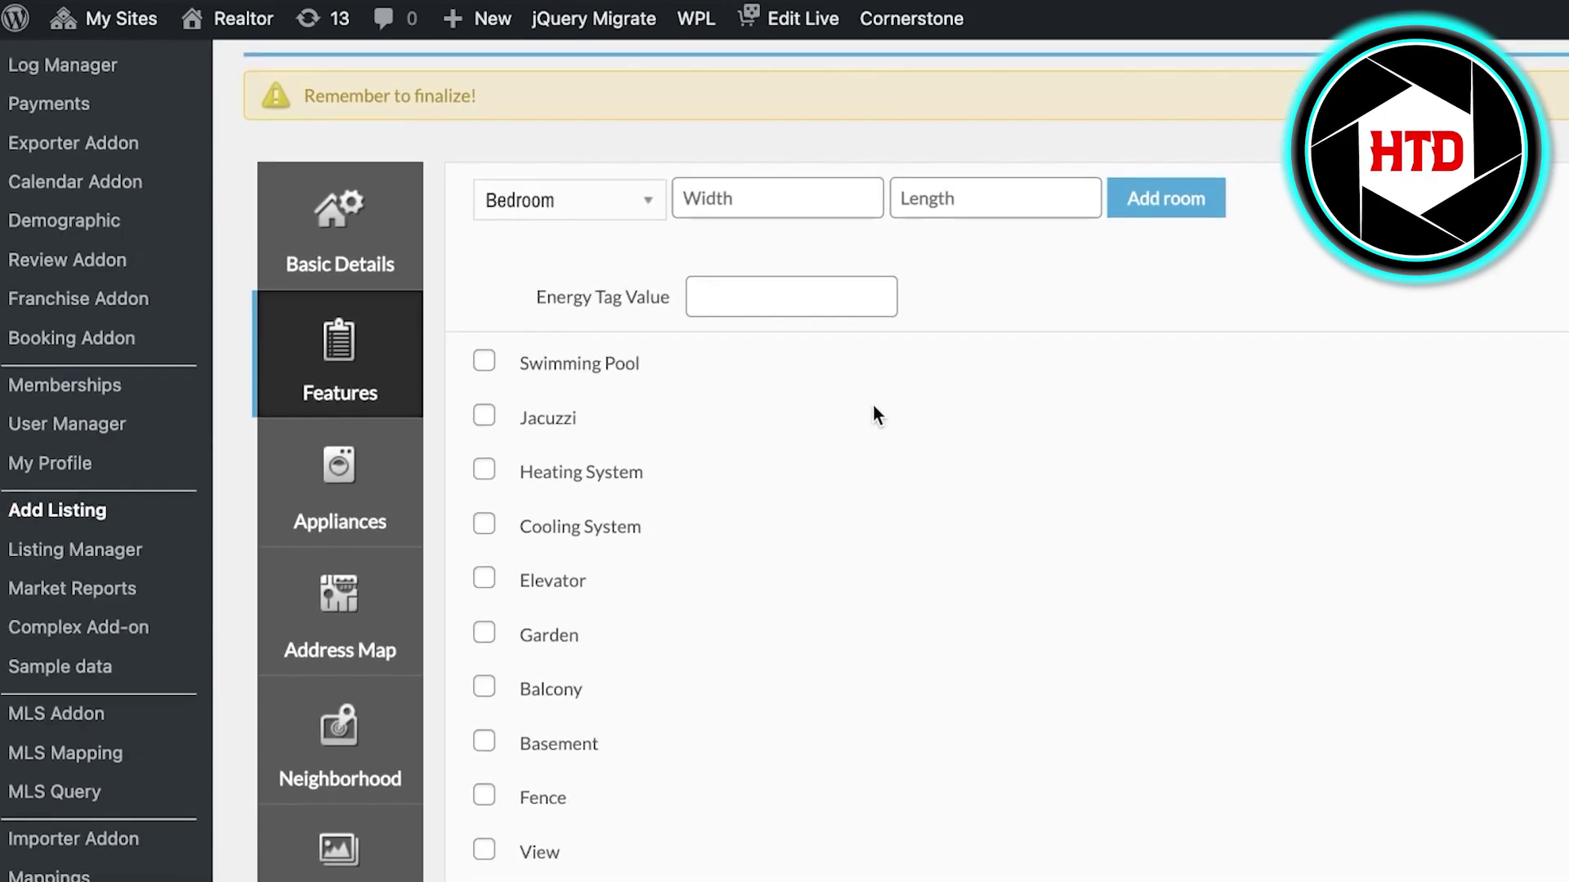
{"action": "scroll", "coordinate": [871, 409], "scroll_direction": "down", "scroll_amount": 3}
{"action": "scroll", "coordinate": [826, 355], "scroll_direction": "up", "scroll_amount": 2}
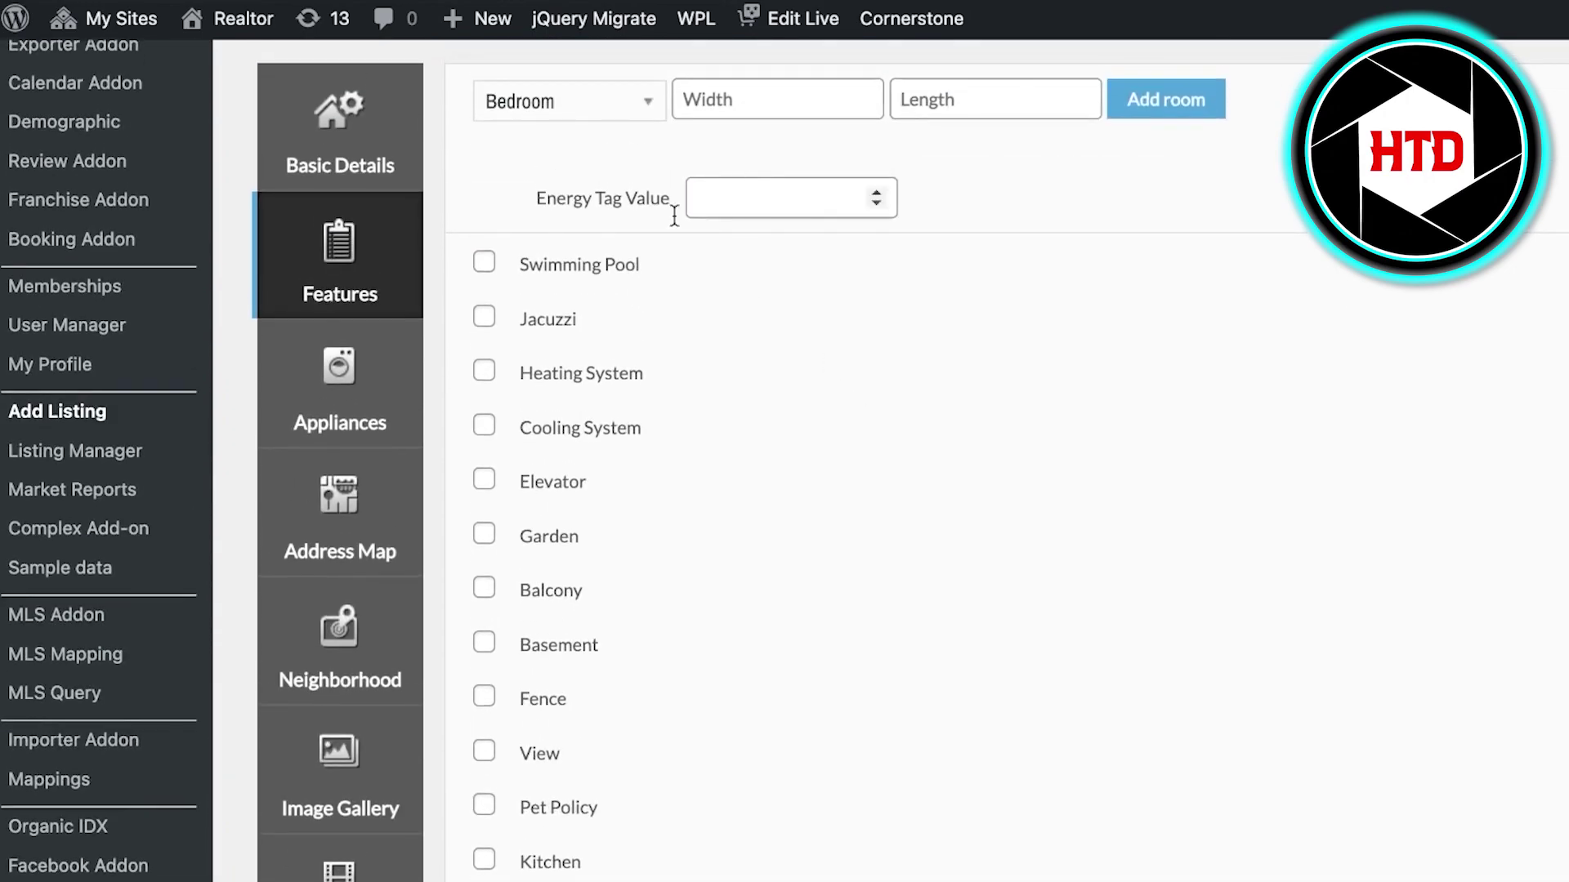
{"action": "left_click", "coordinate": [365, 392]}
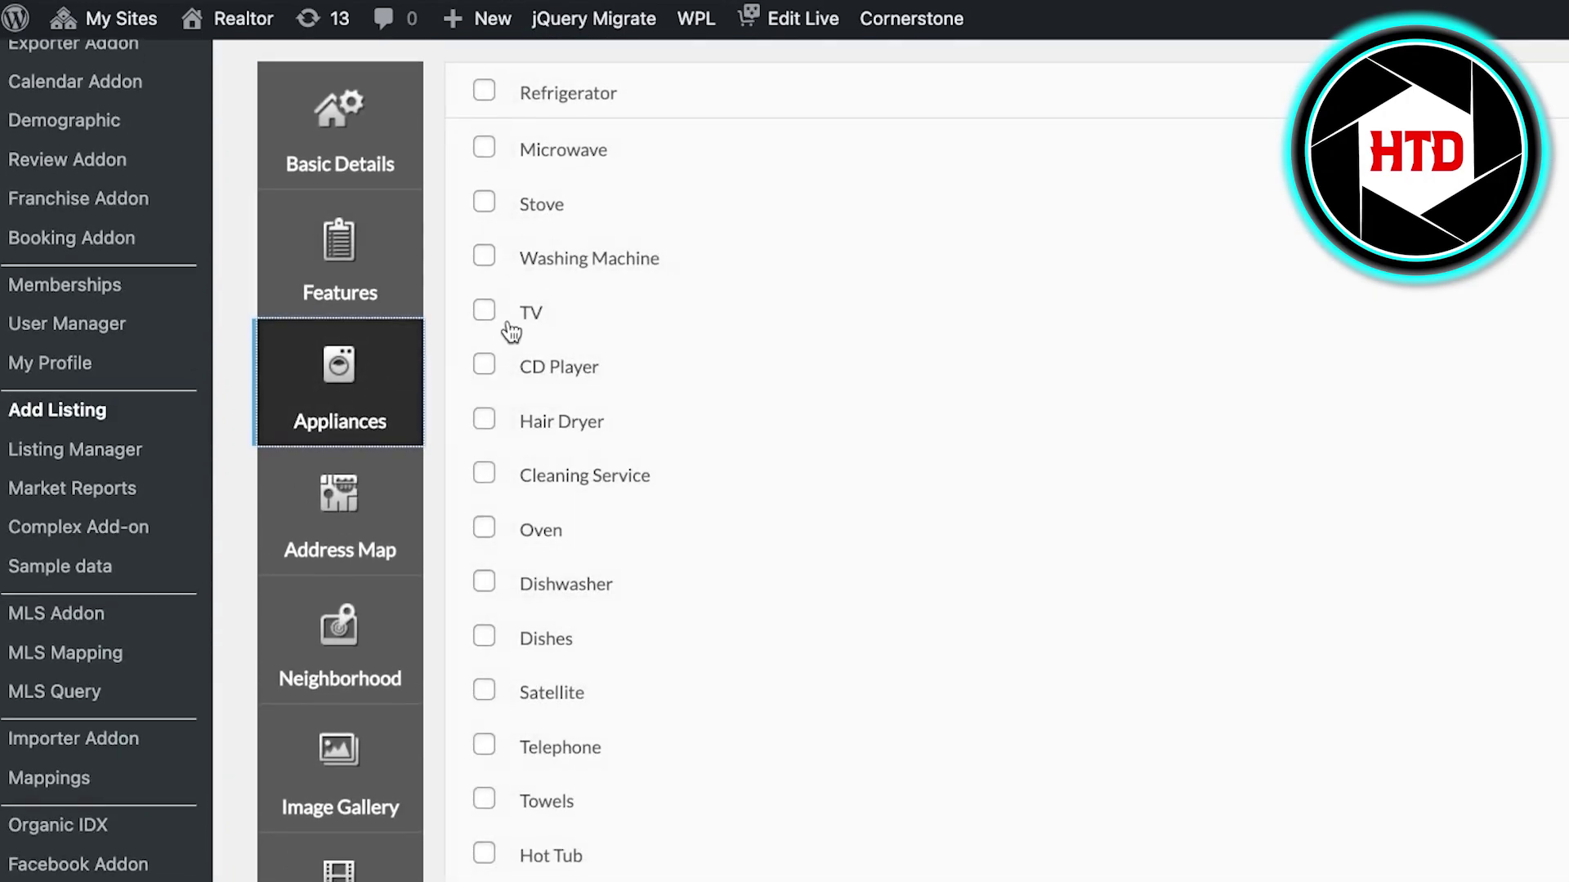
{"action": "scroll", "coordinate": [401, 421], "scroll_direction": "down", "scroll_amount": 1}
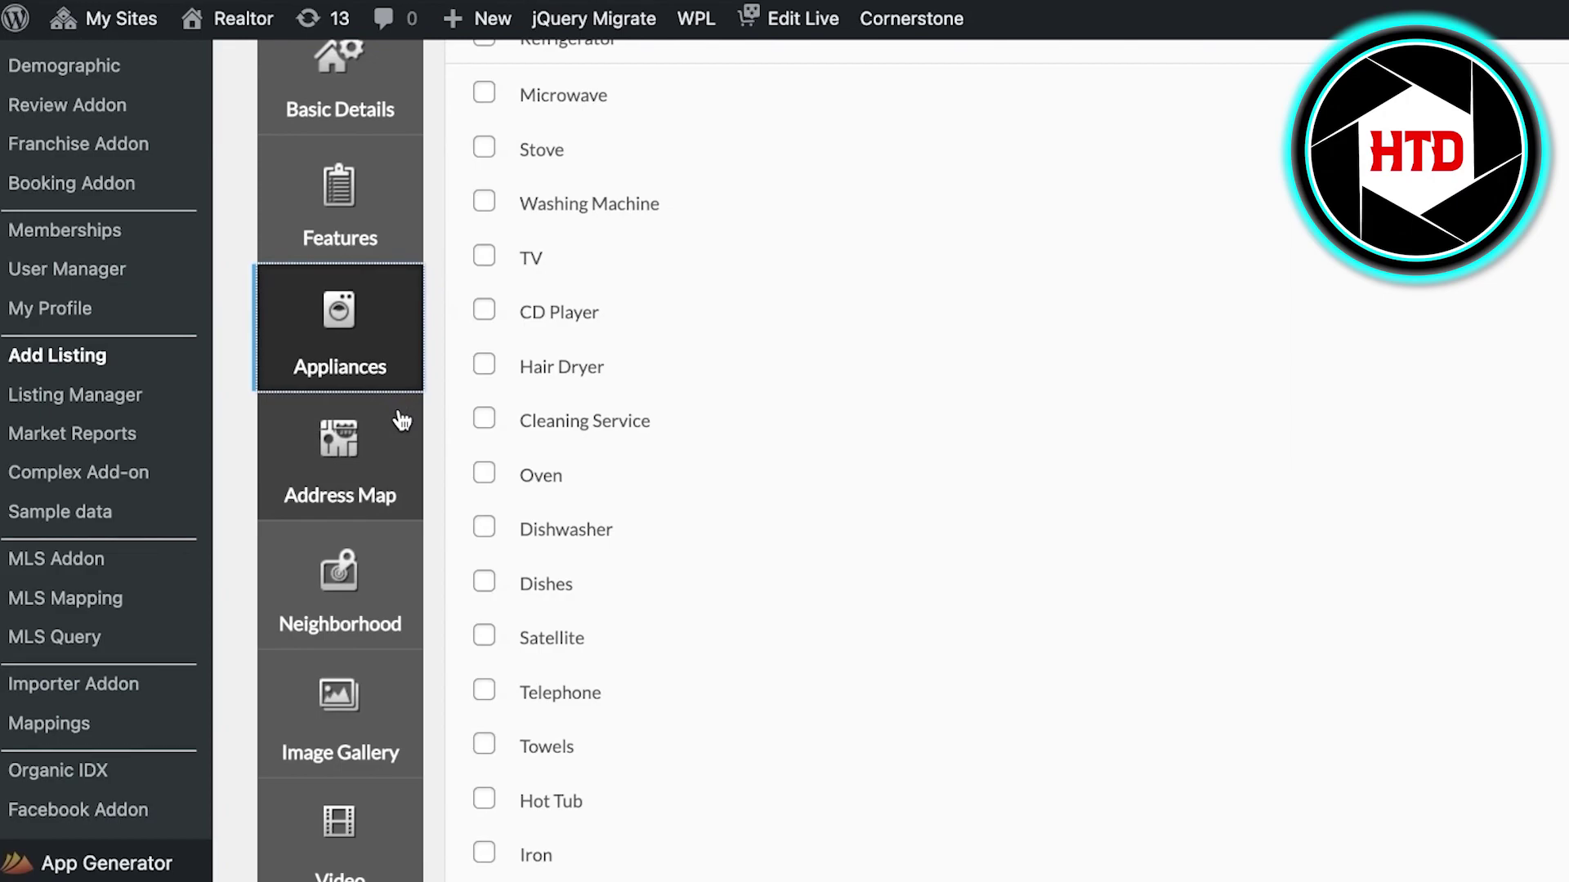
- Set the state to Alabama in the listing's address map details
{"action": "left_click", "coordinate": [401, 420]}
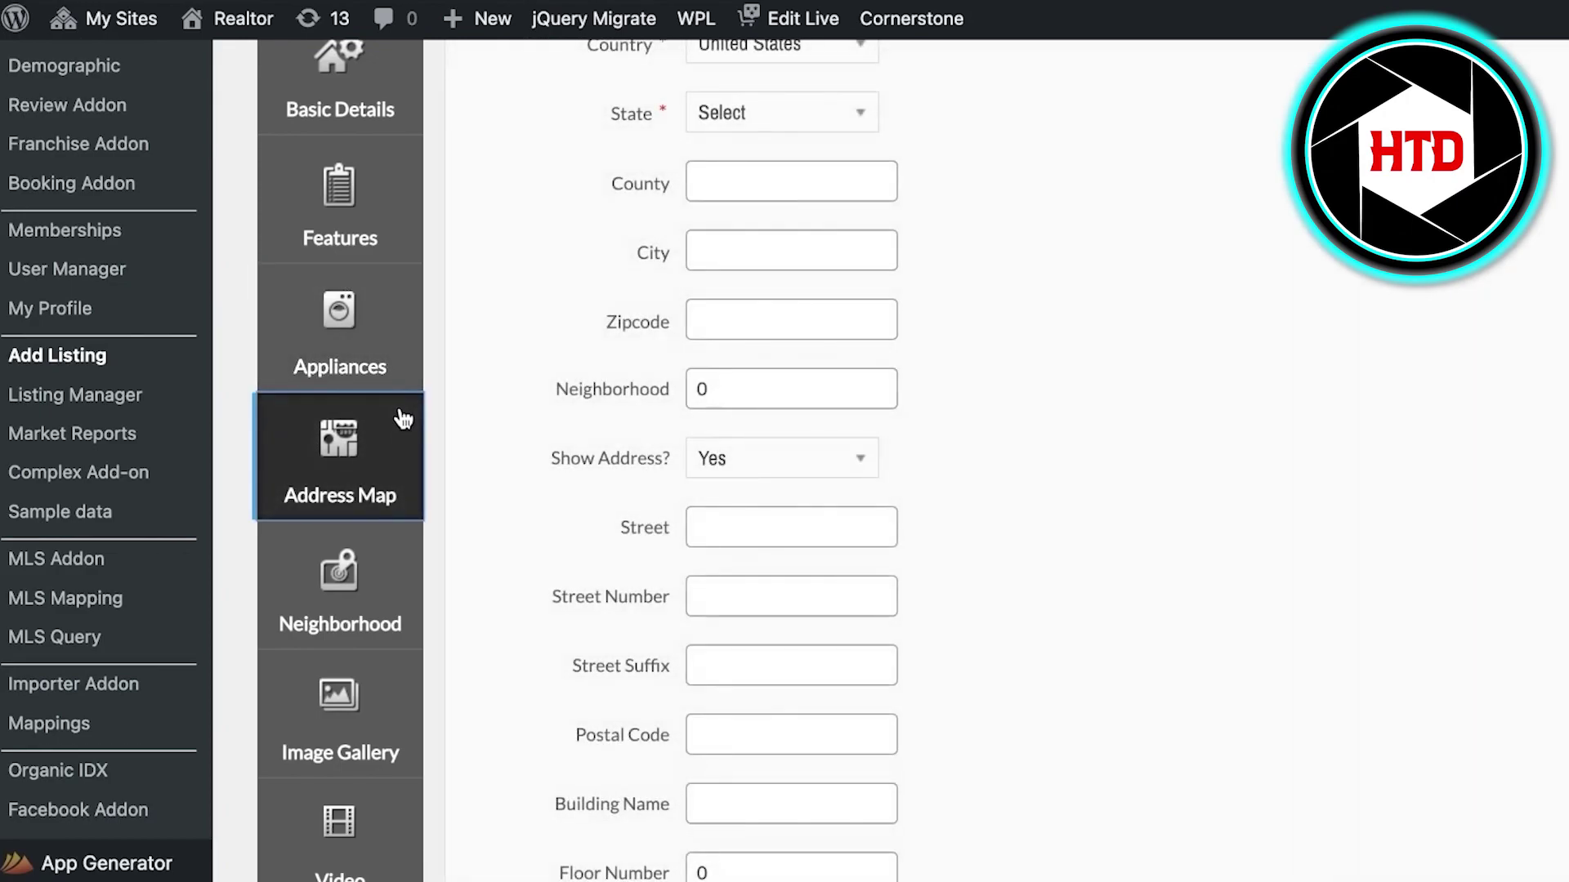
{"action": "scroll", "coordinate": [762, 223], "scroll_direction": "up", "scroll_amount": 1}
{"action": "left_click", "coordinate": [768, 189]}
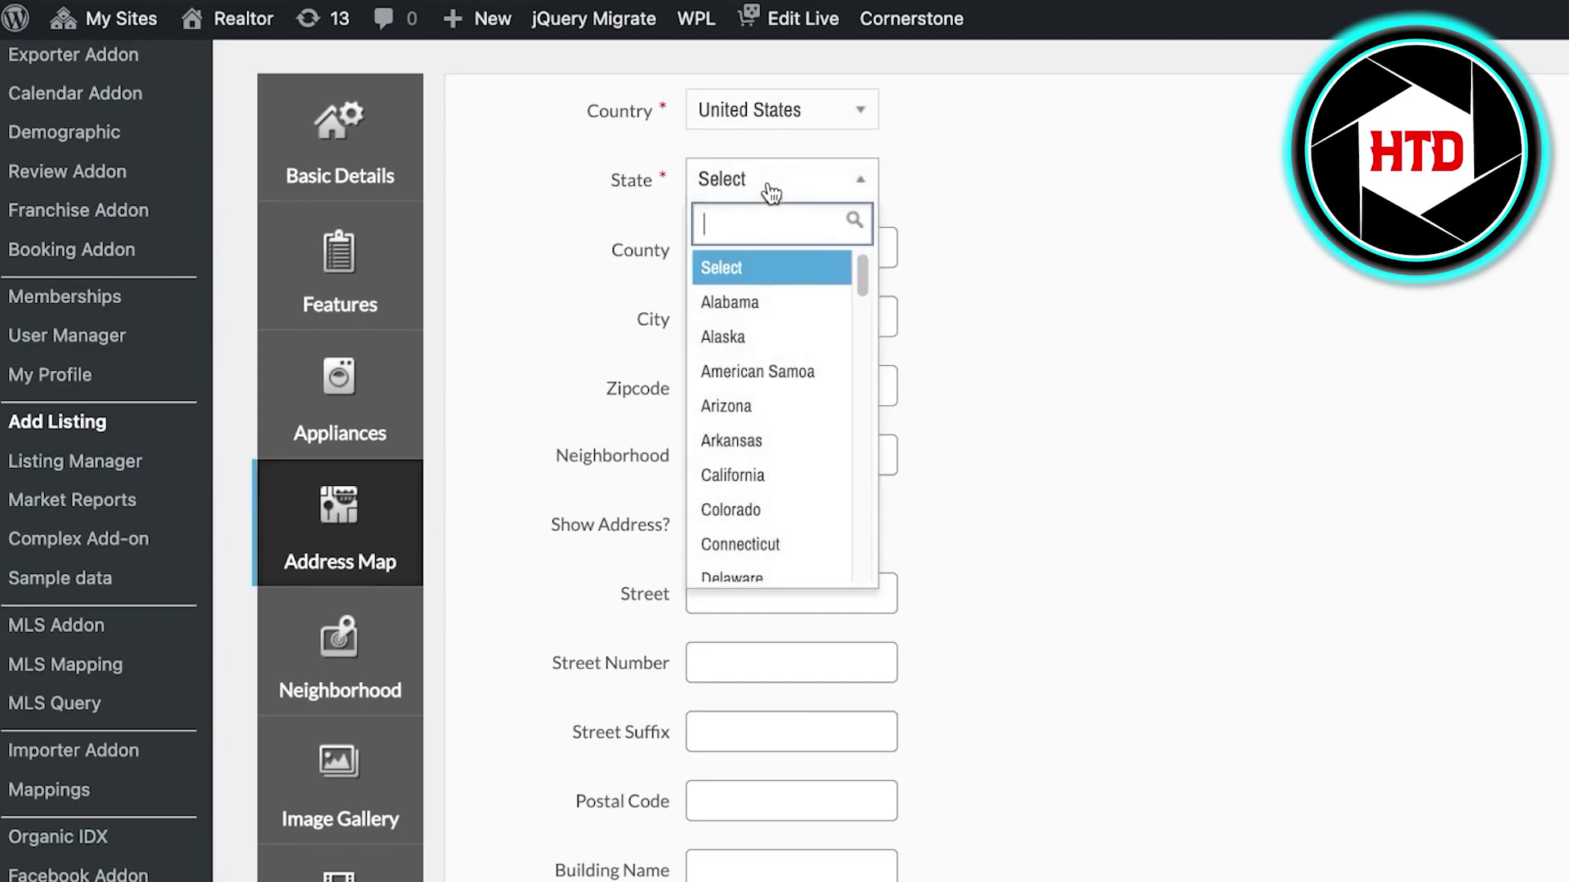
{"action": "left_click", "coordinate": [750, 307]}
- Examine the remaining address fields, the map point and the demographic boundary setting of the address map
{"action": "scroll", "coordinate": [1098, 172], "scroll_direction": "up", "scroll_amount": 7}
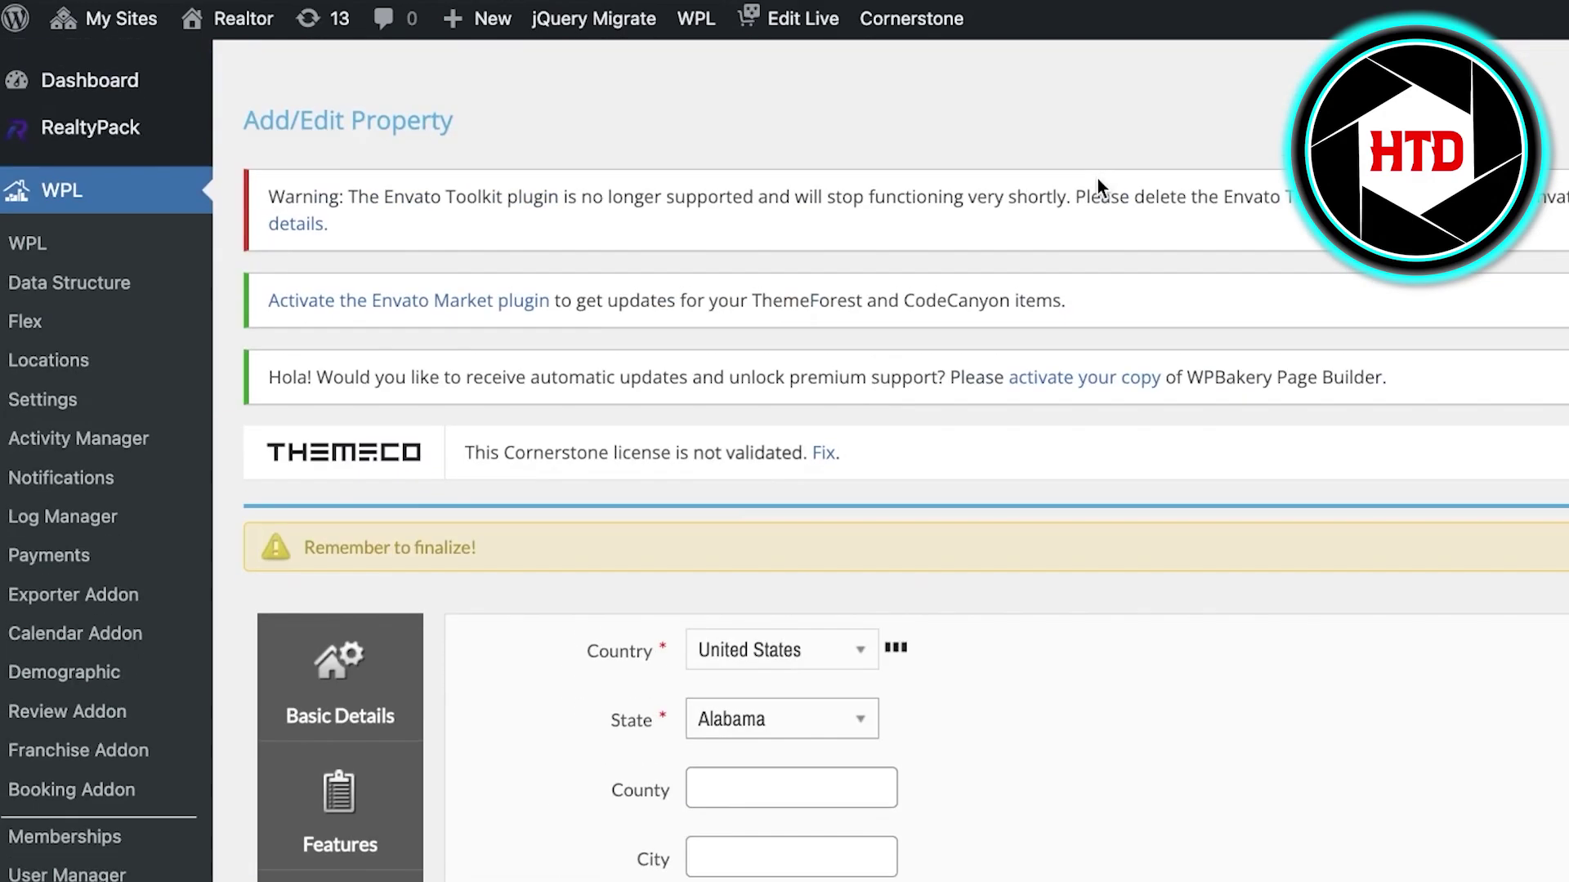
{"action": "scroll", "coordinate": [1096, 178], "scroll_direction": "down", "scroll_amount": 2}
{"action": "scroll", "coordinate": [1096, 221], "scroll_direction": "down", "scroll_amount": 5}
{"action": "scroll", "coordinate": [1095, 253], "scroll_direction": "down", "scroll_amount": 15}
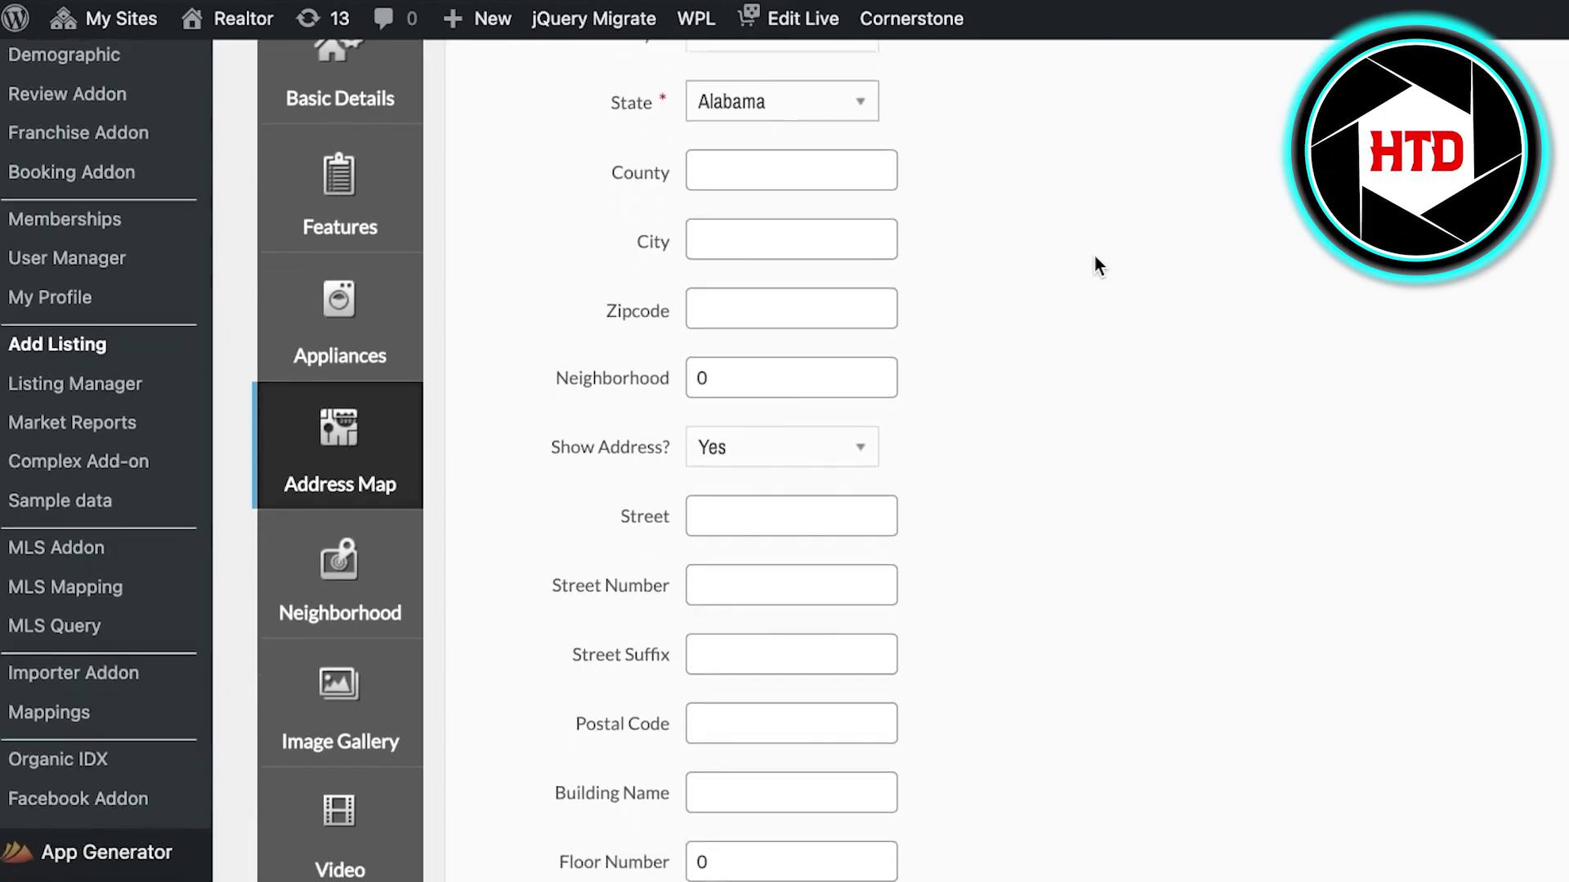
{"action": "scroll", "coordinate": [423, 302], "scroll_direction": "up", "scroll_amount": 4}
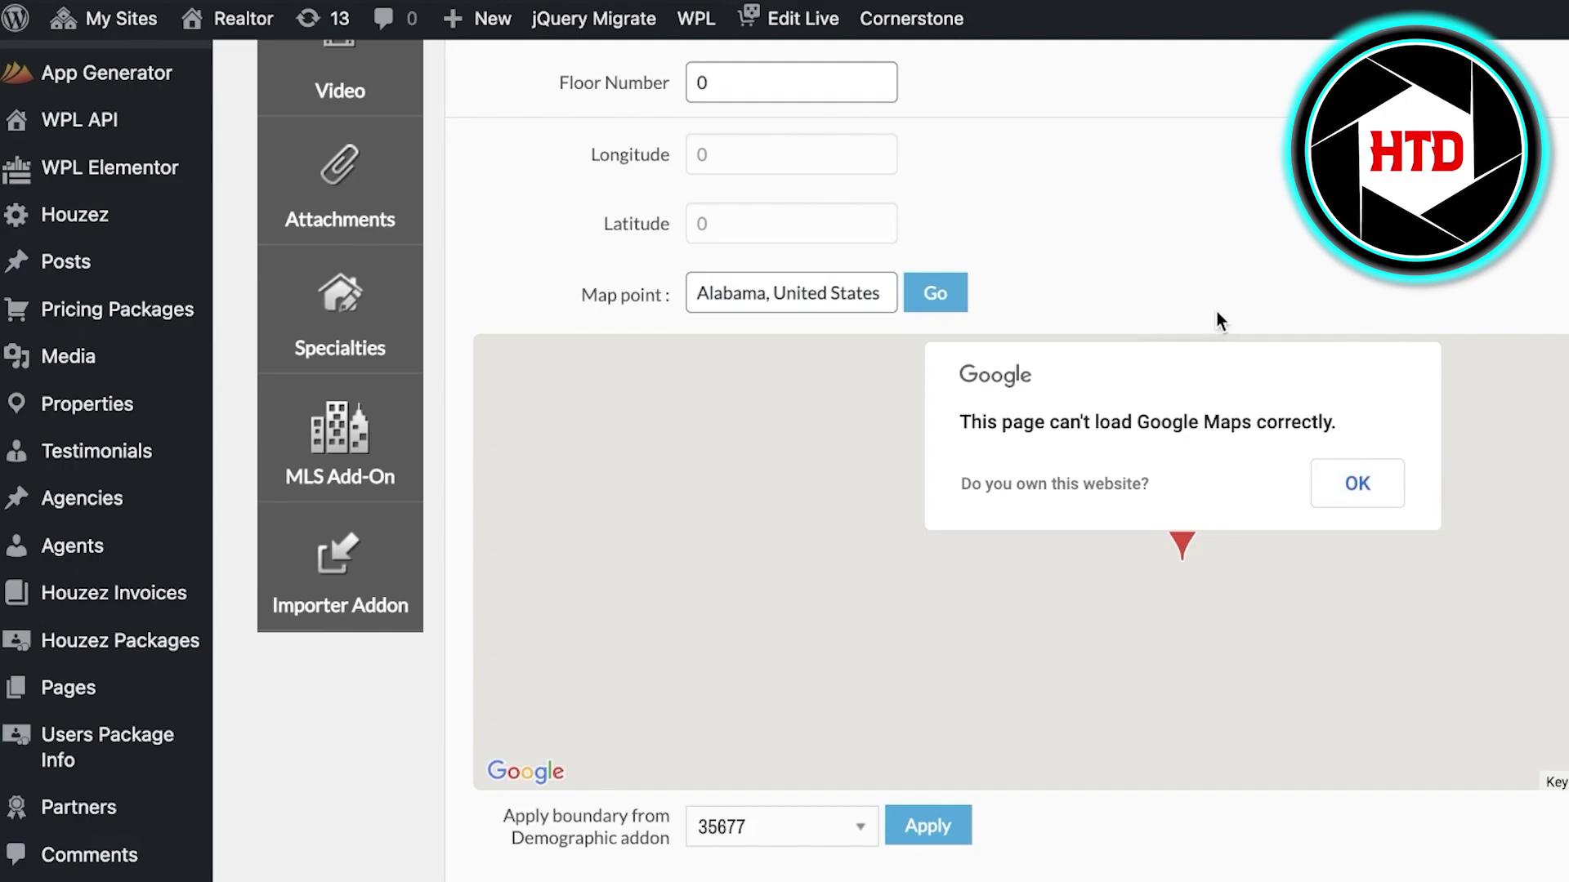
{"action": "scroll", "coordinate": [1217, 311], "scroll_direction": "up", "scroll_amount": 10}
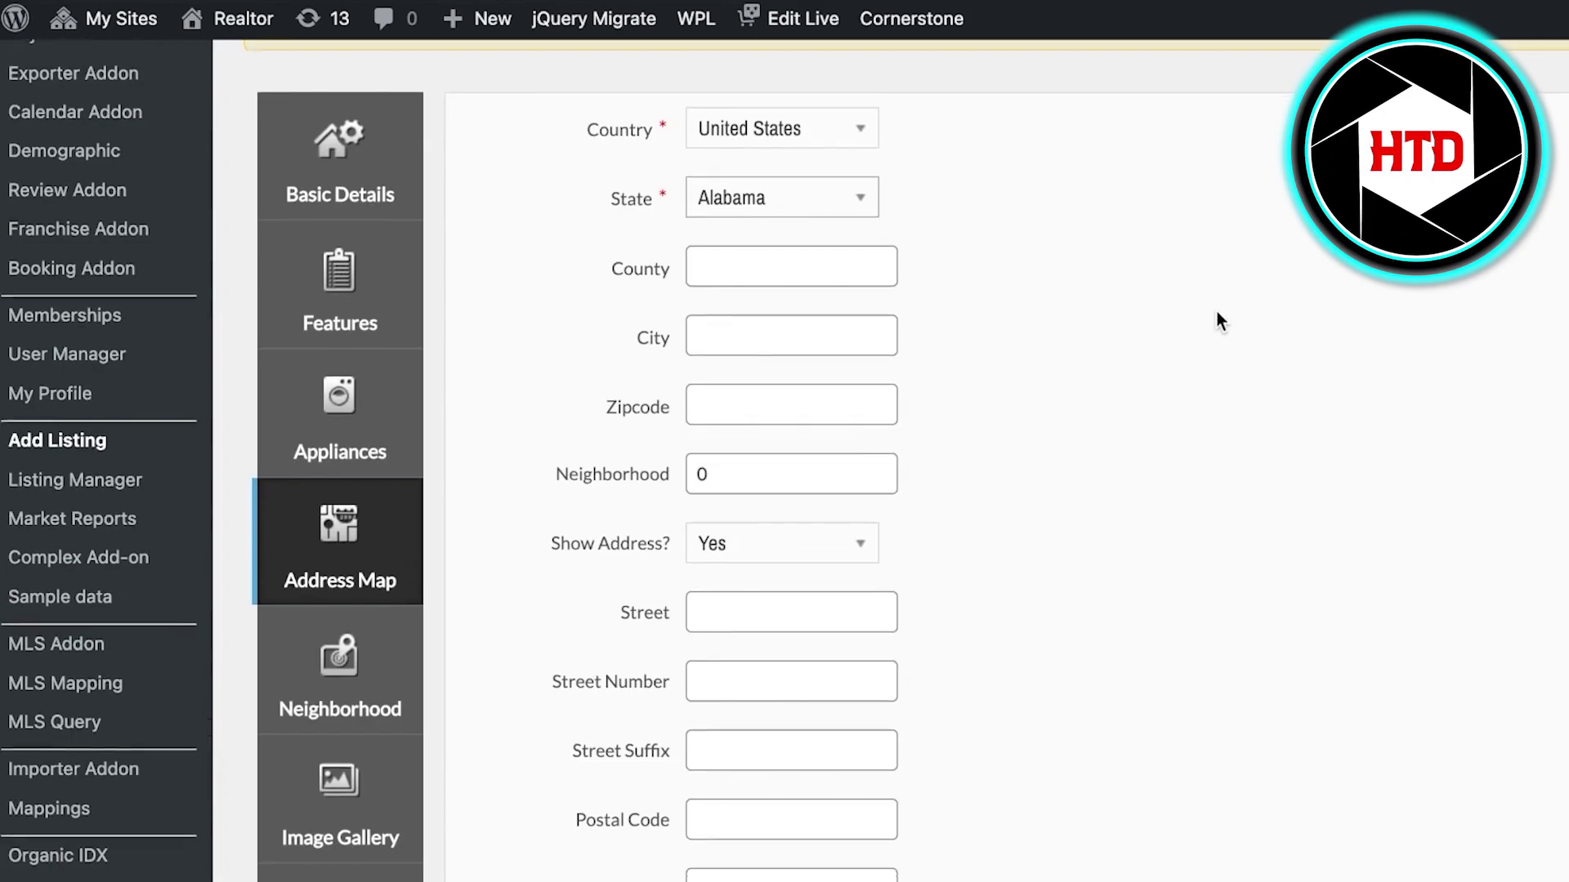
{"action": "scroll", "coordinate": [1217, 311], "scroll_direction": "down", "scroll_amount": 10}
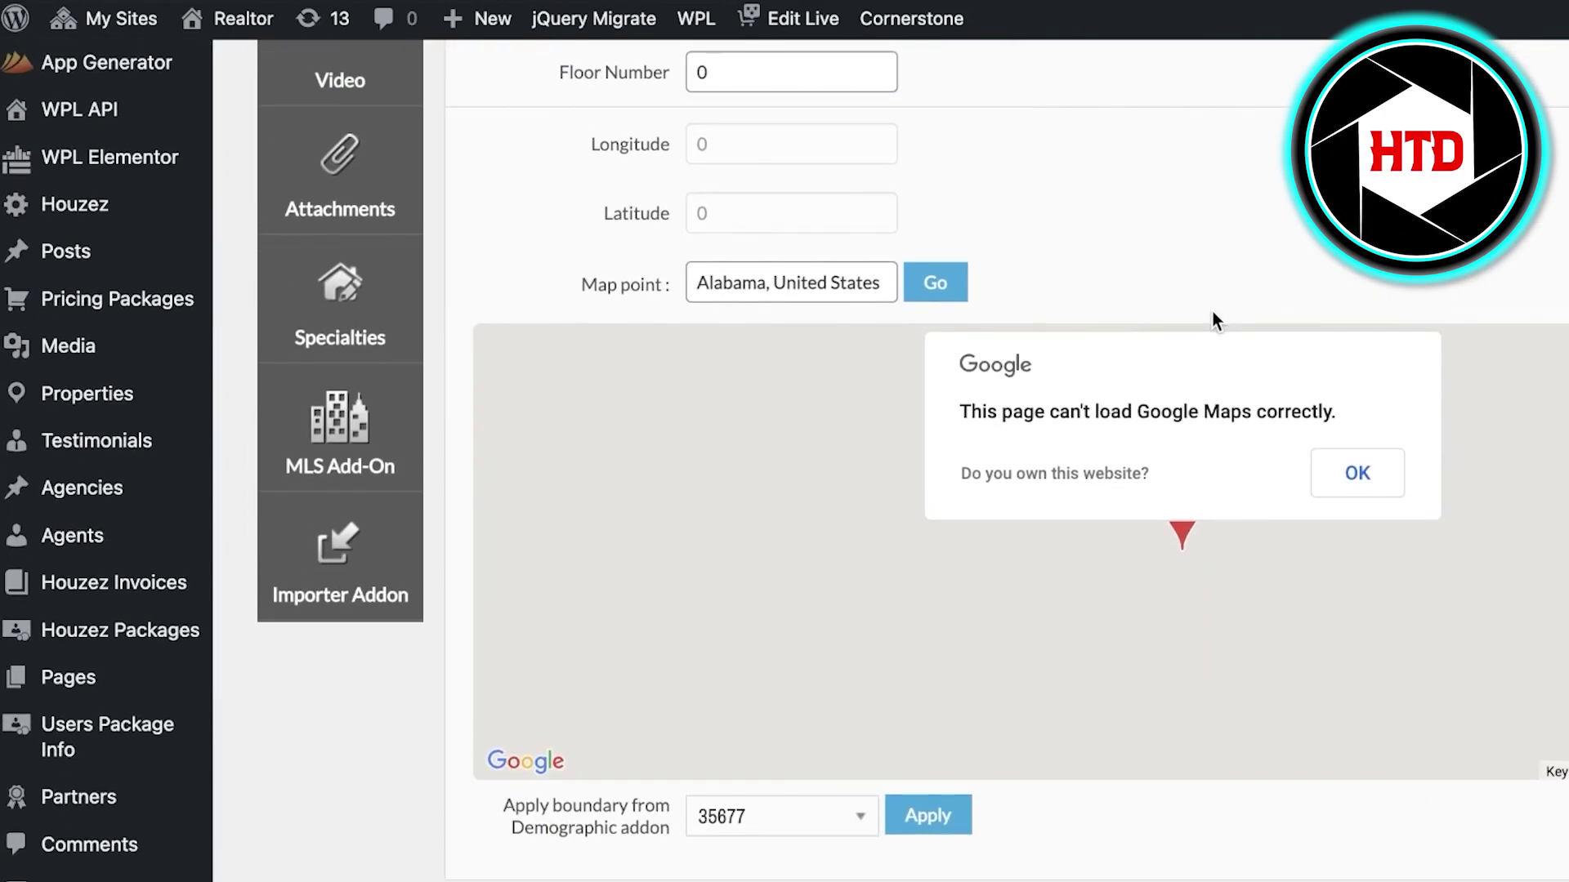
{"action": "scroll", "coordinate": [1213, 311], "scroll_direction": "up", "scroll_amount": 10}
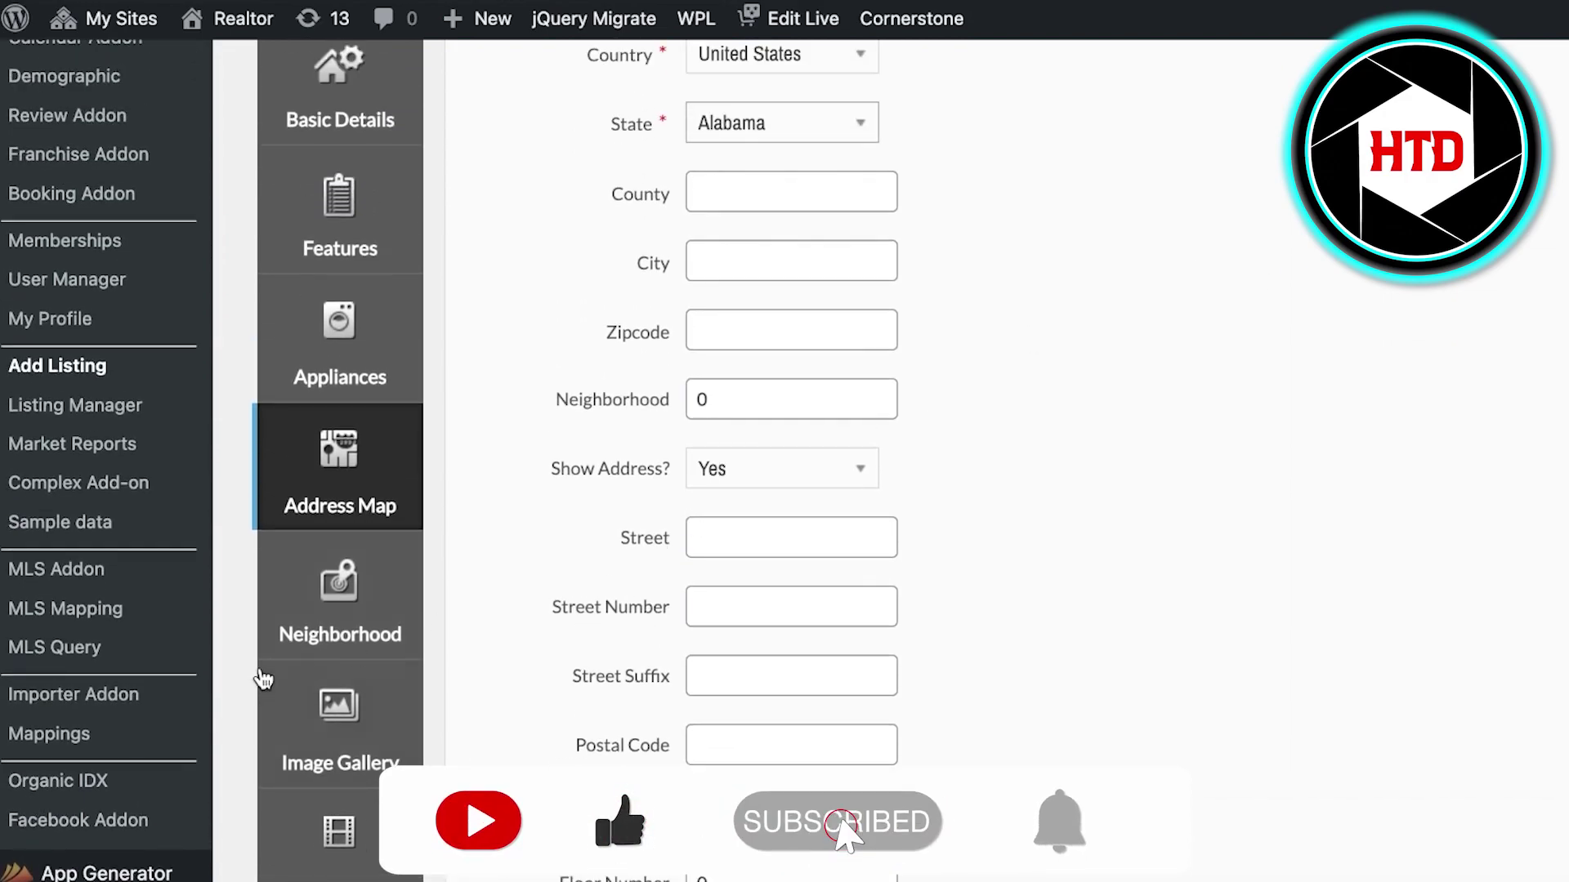
- Add a shopping center to the listing's neighborhood at 10 minutes by walk
{"action": "left_click", "coordinate": [316, 641]}
{"action": "scroll", "coordinate": [721, 343], "scroll_direction": "up", "scroll_amount": 4}
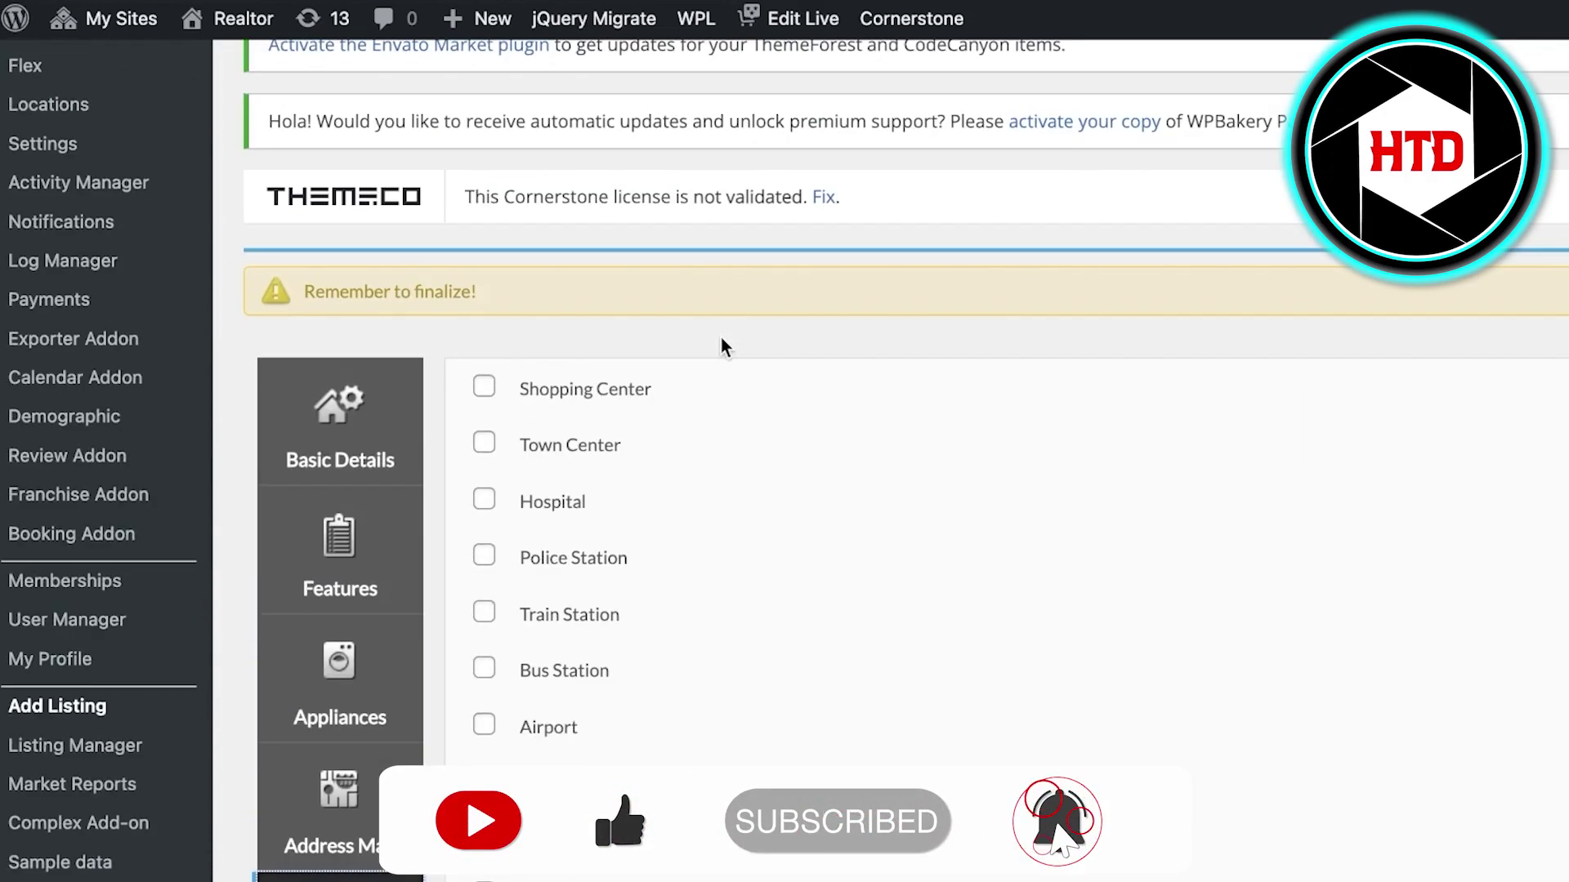
{"action": "scroll", "coordinate": [768, 392], "scroll_direction": "down", "scroll_amount": 1}
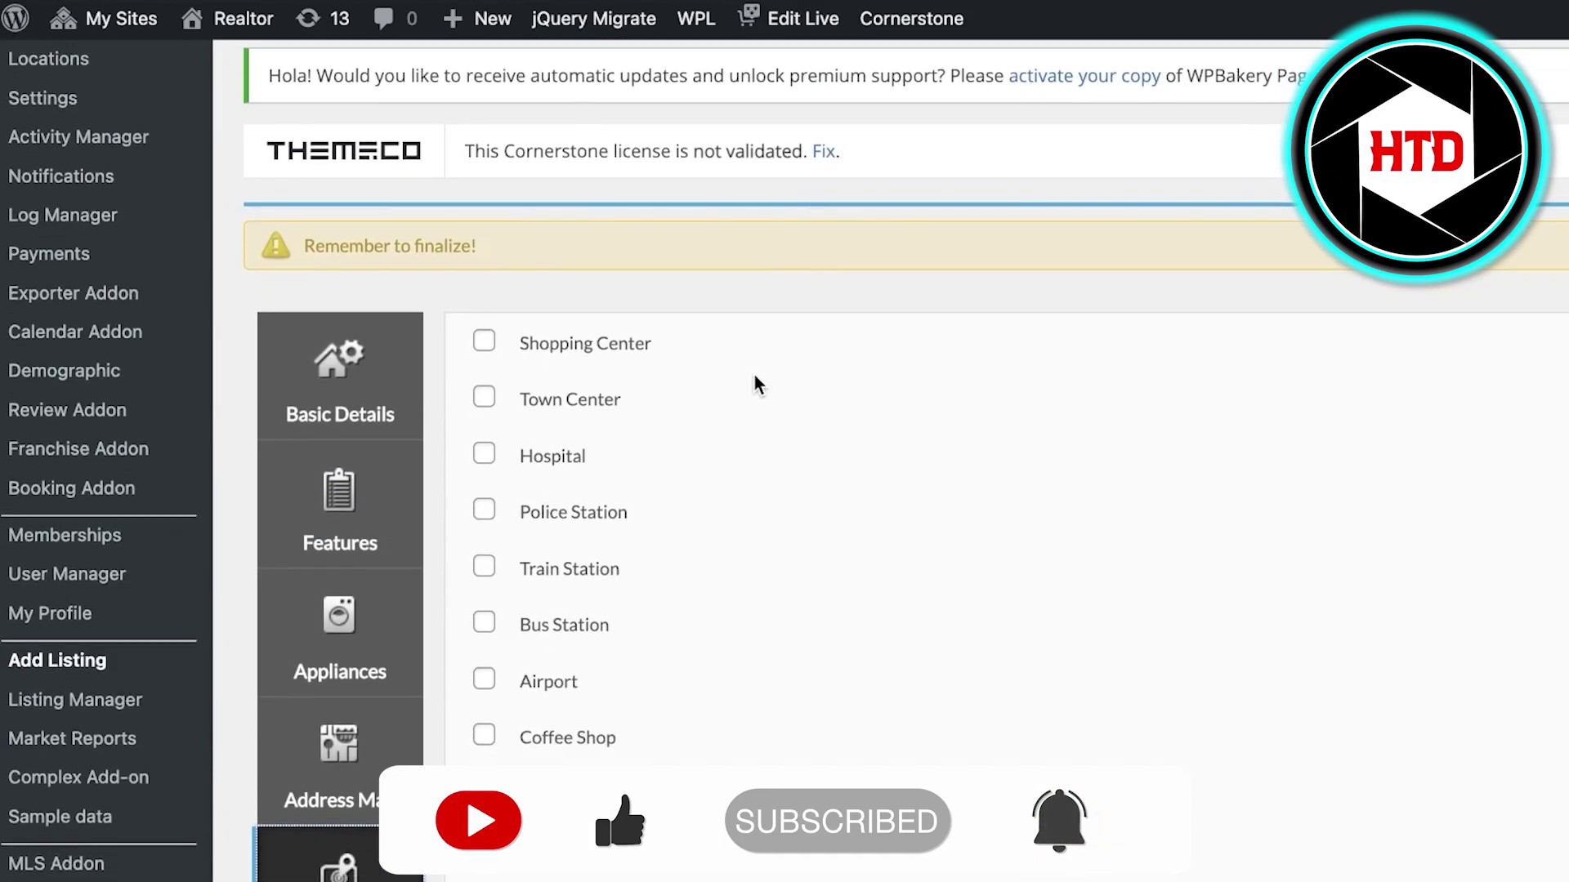
{"action": "scroll", "coordinate": [727, 372], "scroll_direction": "down", "scroll_amount": 4}
{"action": "scroll", "coordinate": [707, 364], "scroll_direction": "up", "scroll_amount": 2}
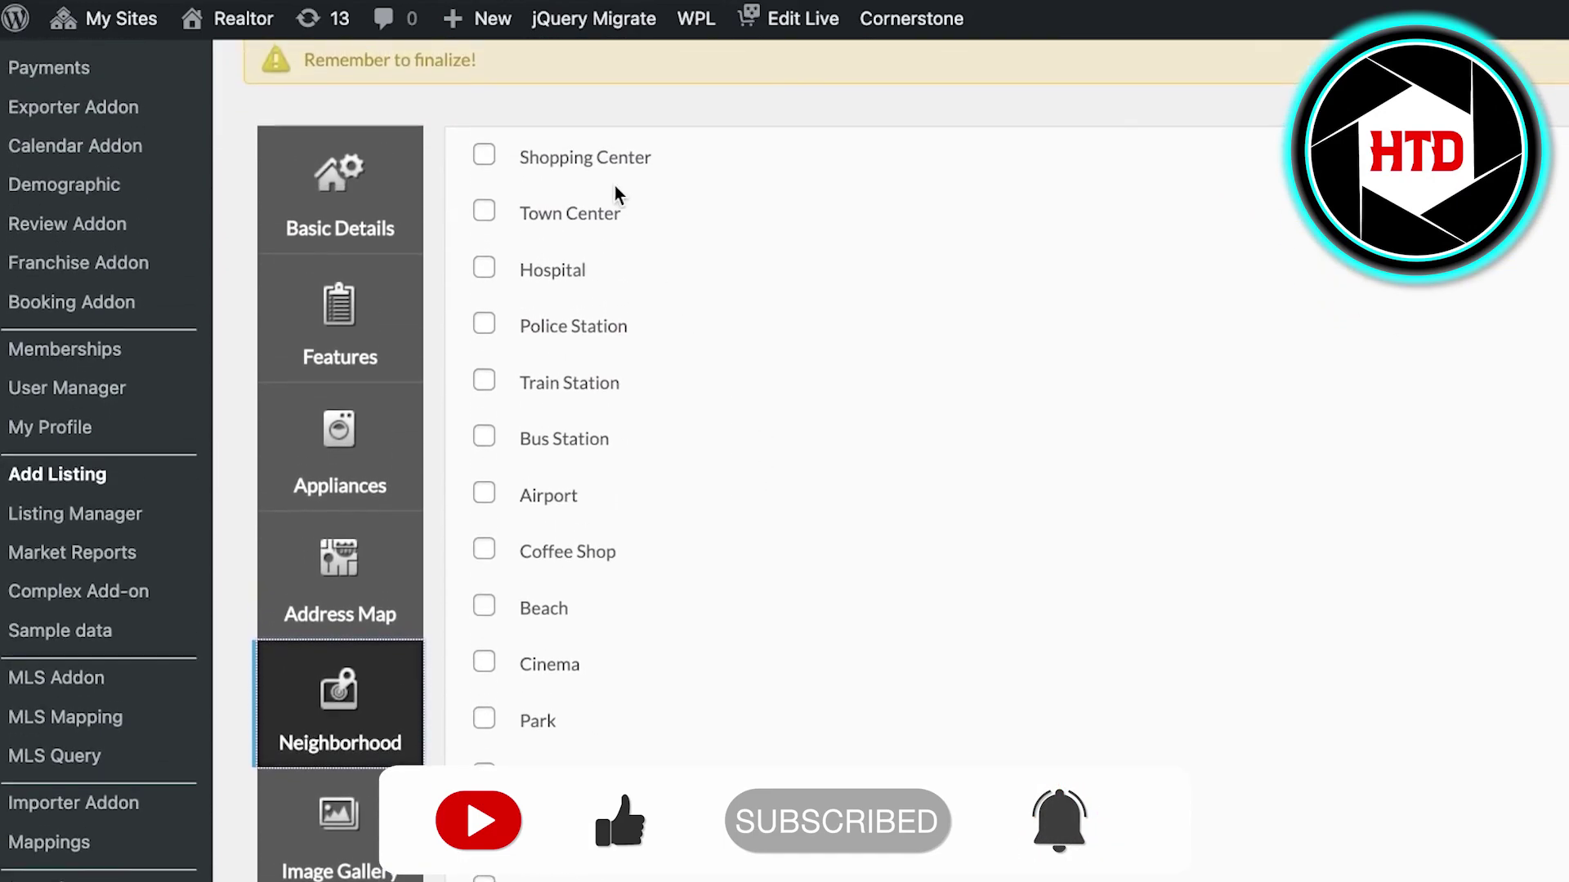
{"action": "left_click", "coordinate": [613, 159]}
{"action": "scroll", "coordinate": [567, 356], "scroll_direction": "down", "scroll_amount": 1}
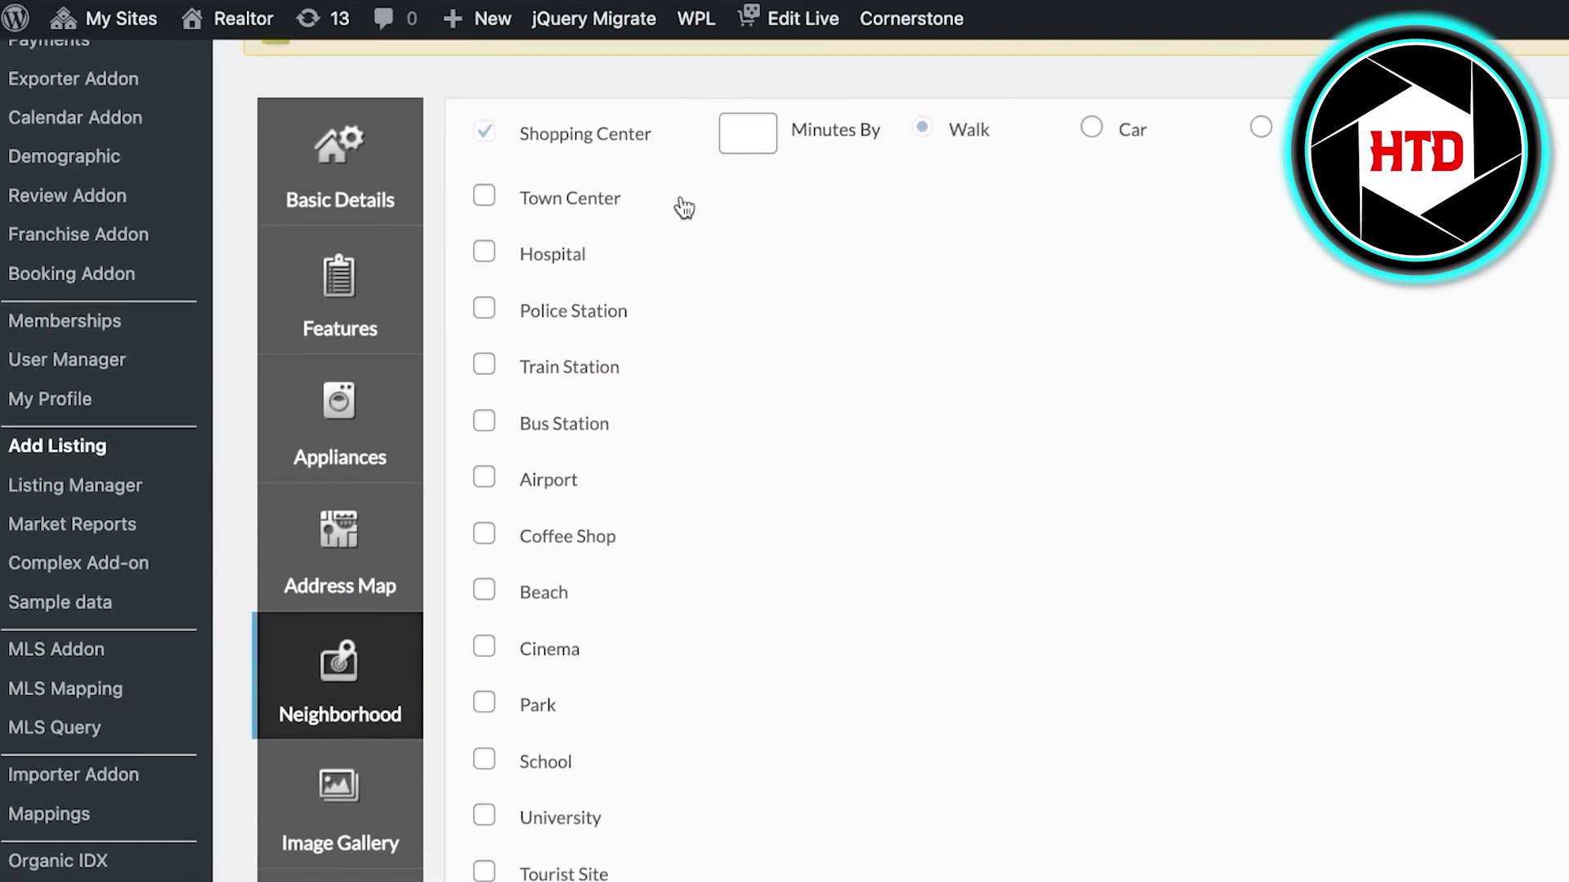
{"action": "left_click", "coordinate": [752, 126]}
{"action": "type", "text": "10"}
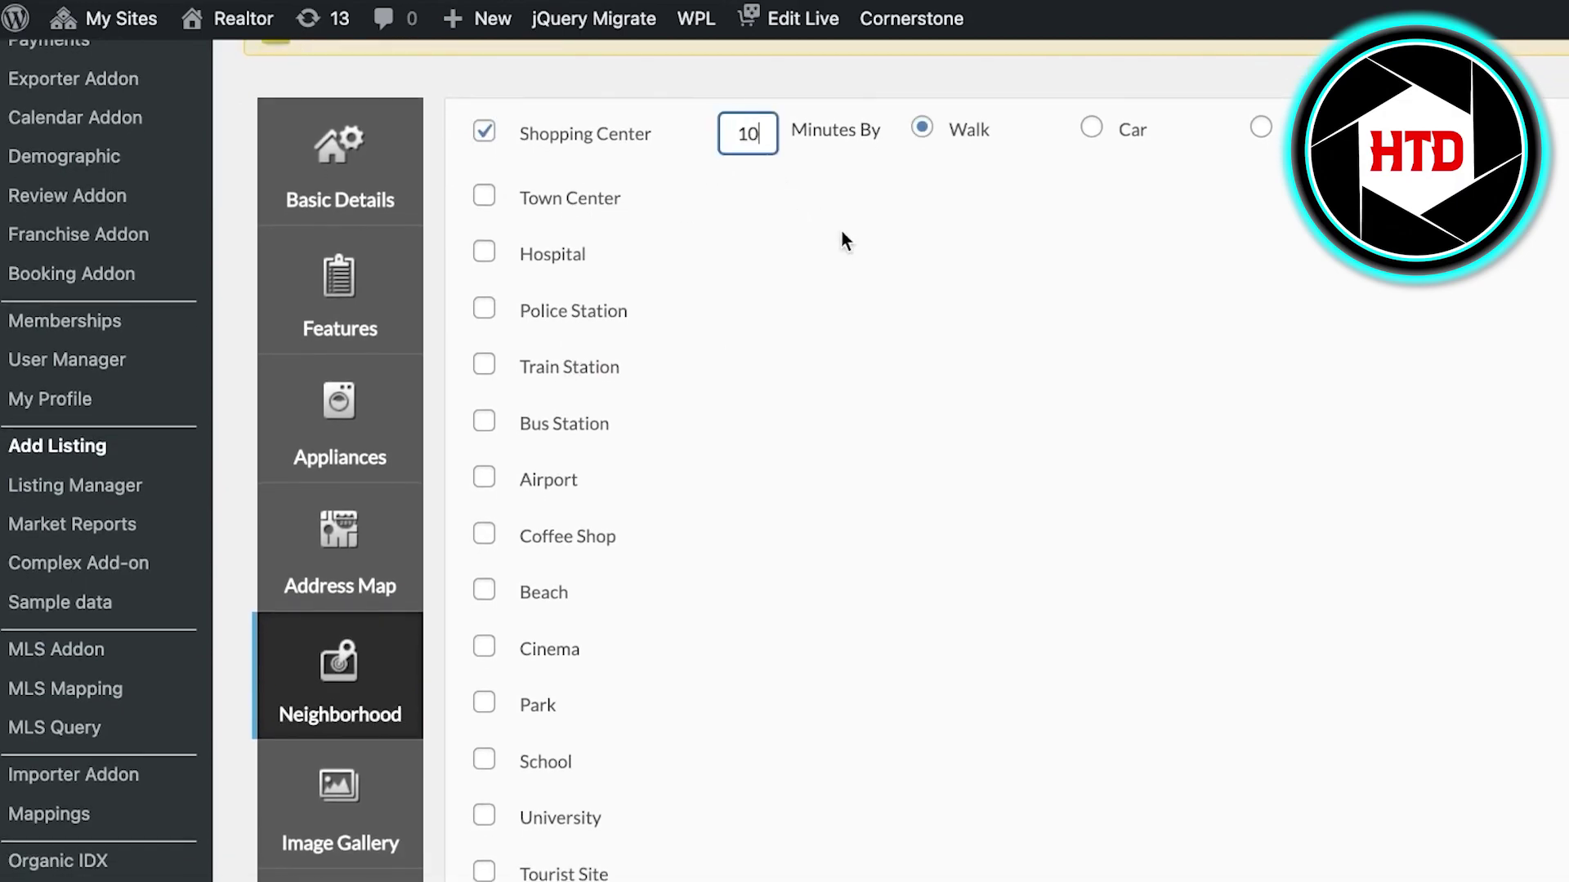
- Add a park to the listing's neighborhood at 15 minutes by walk
{"action": "scroll", "coordinate": [676, 442], "scroll_direction": "down", "scroll_amount": 1}
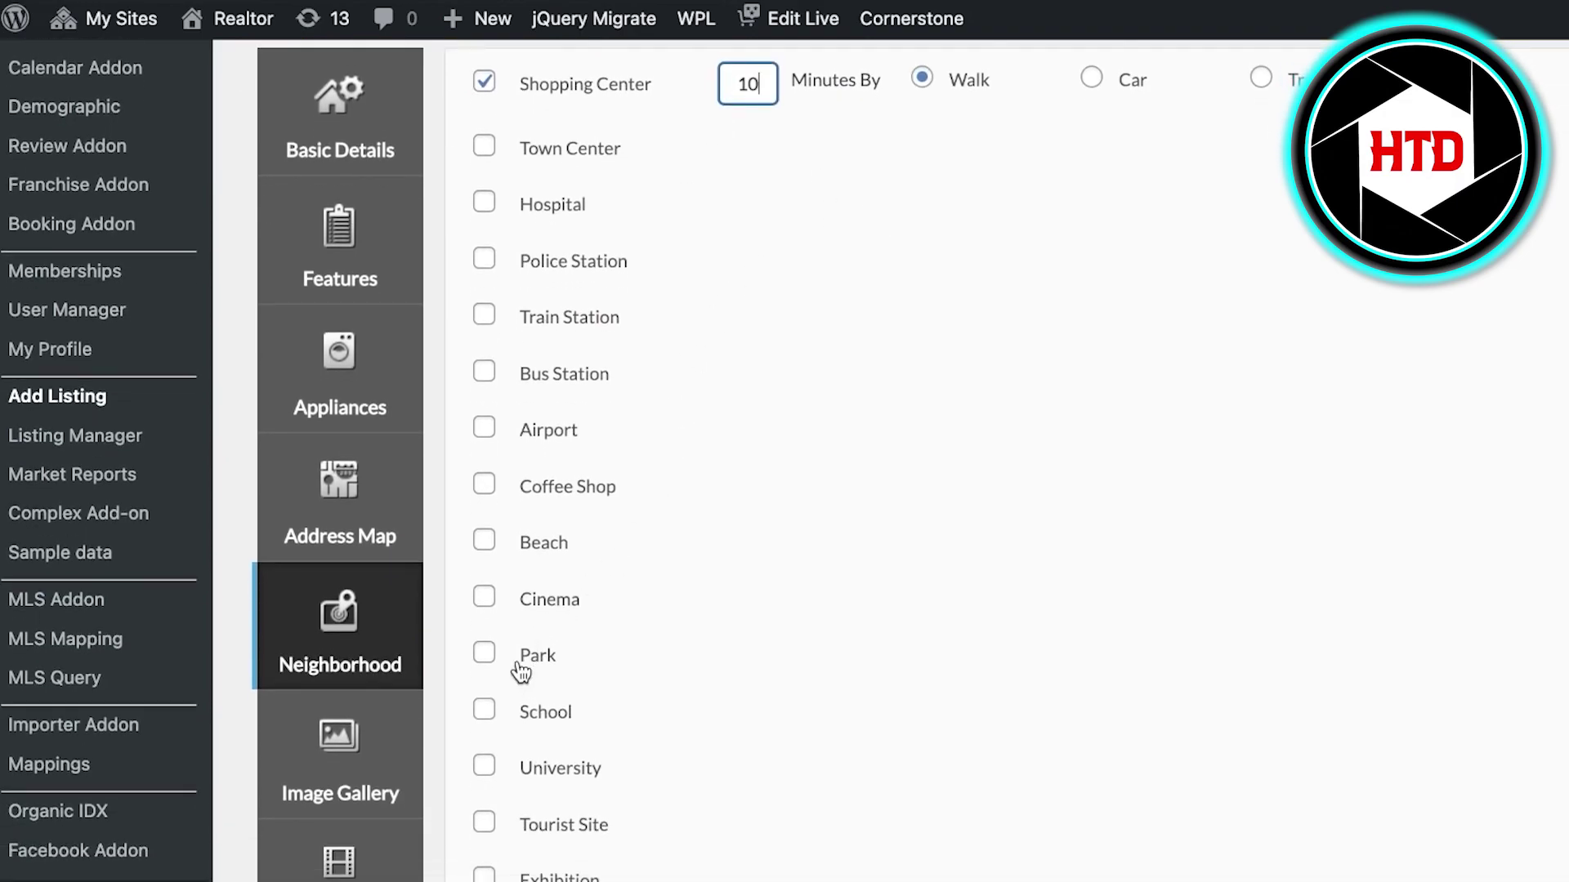
{"action": "left_click", "coordinate": [521, 666]}
{"action": "left_click", "coordinate": [748, 661]}
{"action": "type", "text": "15"}
{"action": "left_click", "coordinate": [1210, 396]}
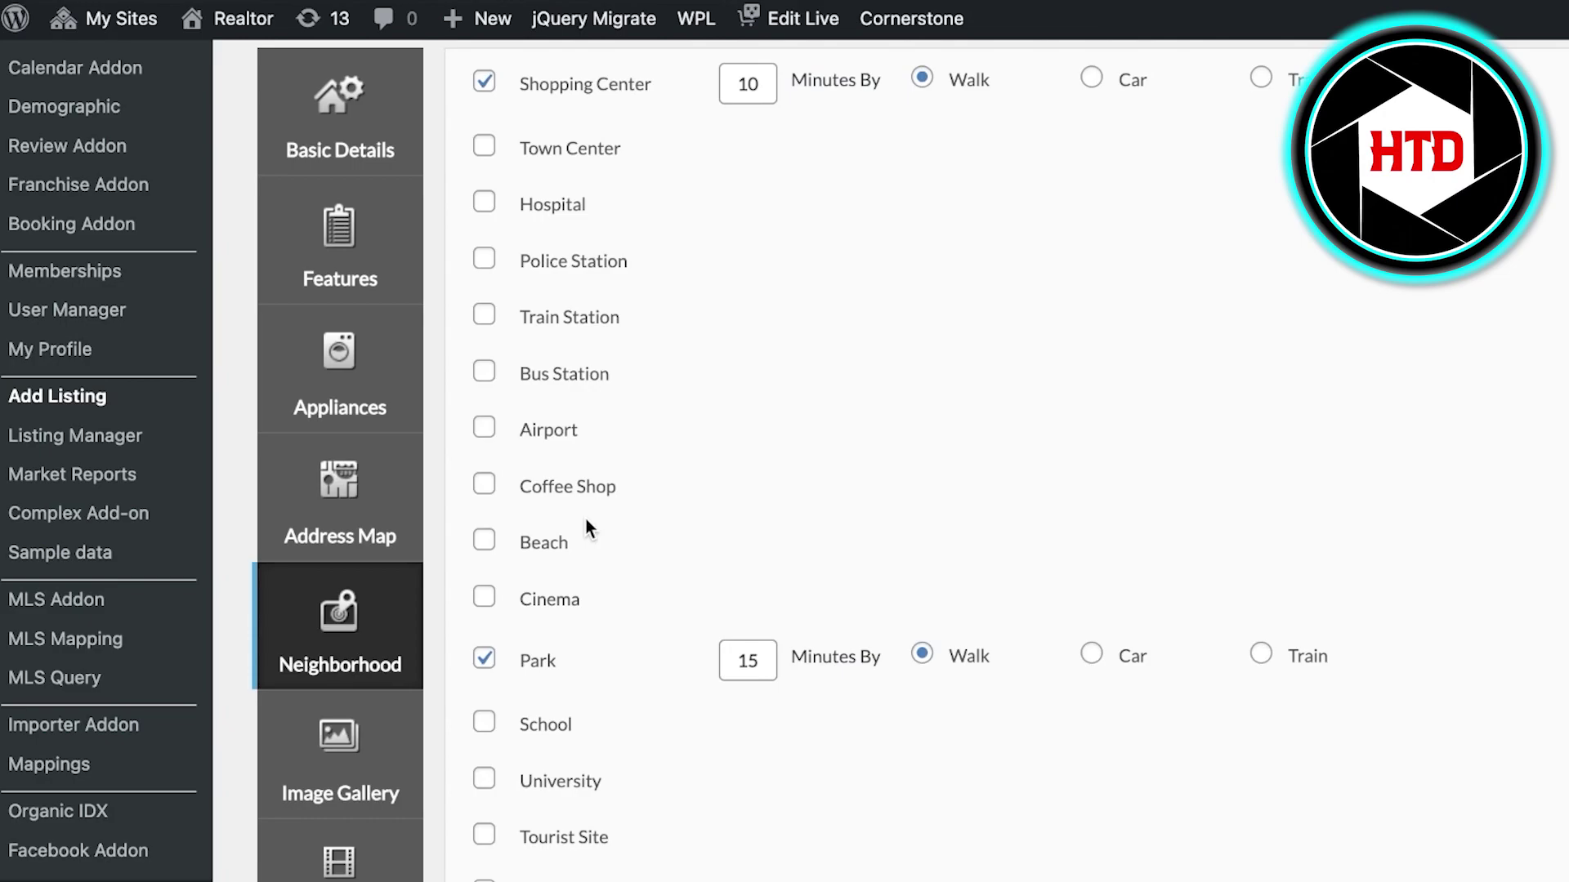
- Look through the listing's image gallery, video and attachments sections
{"action": "scroll", "coordinate": [457, 604], "scroll_direction": "down", "scroll_amount": 1}
{"action": "left_click", "coordinate": [331, 711]}
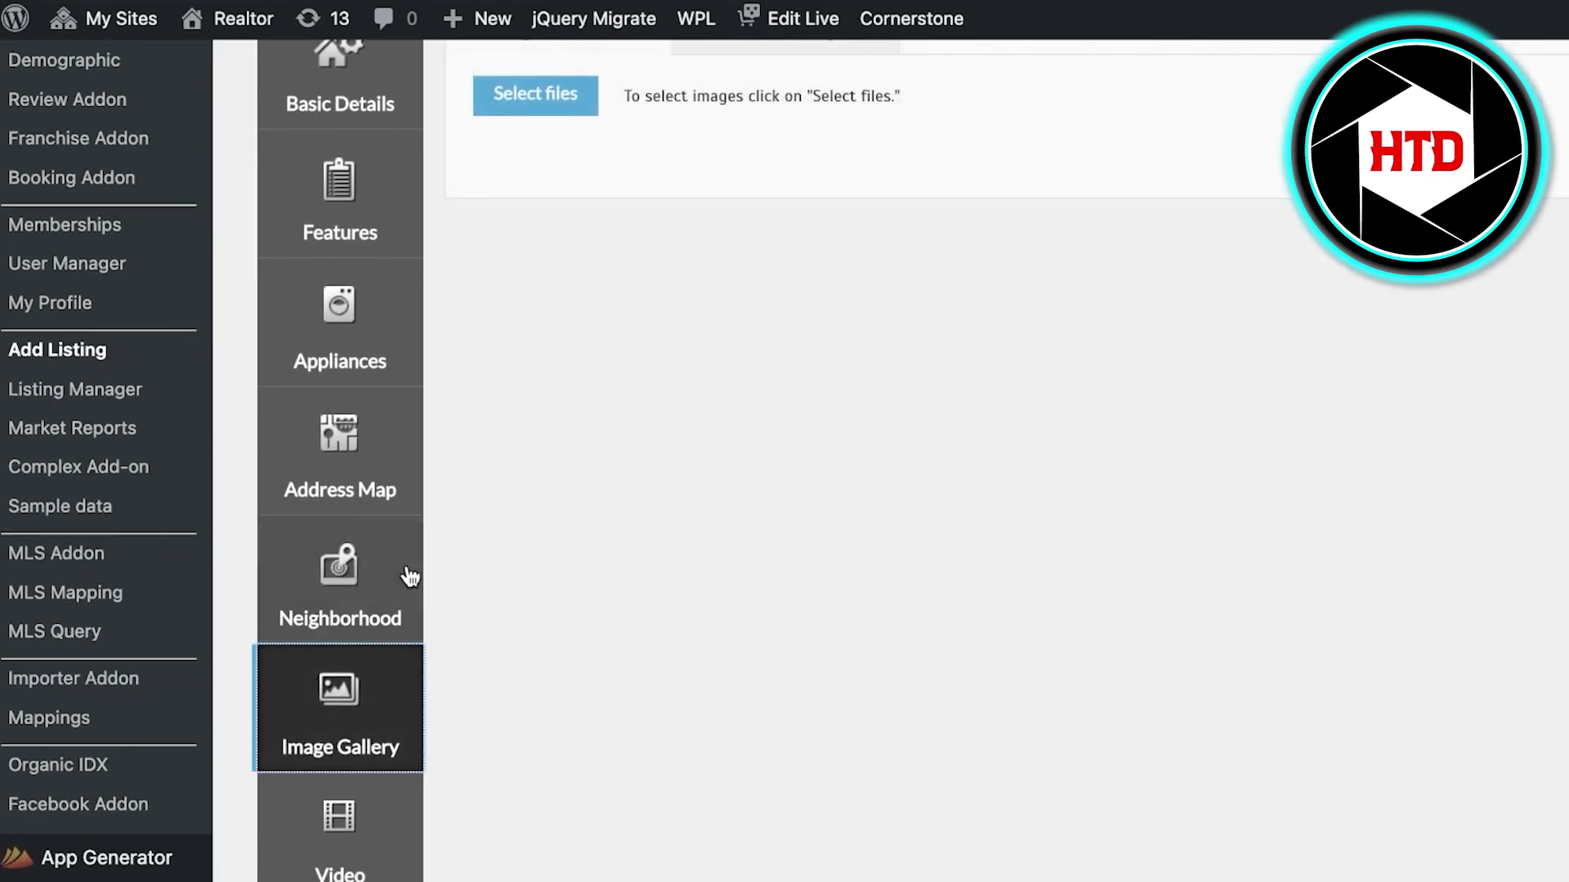
{"action": "scroll", "coordinate": [409, 572], "scroll_direction": "down", "scroll_amount": 15}
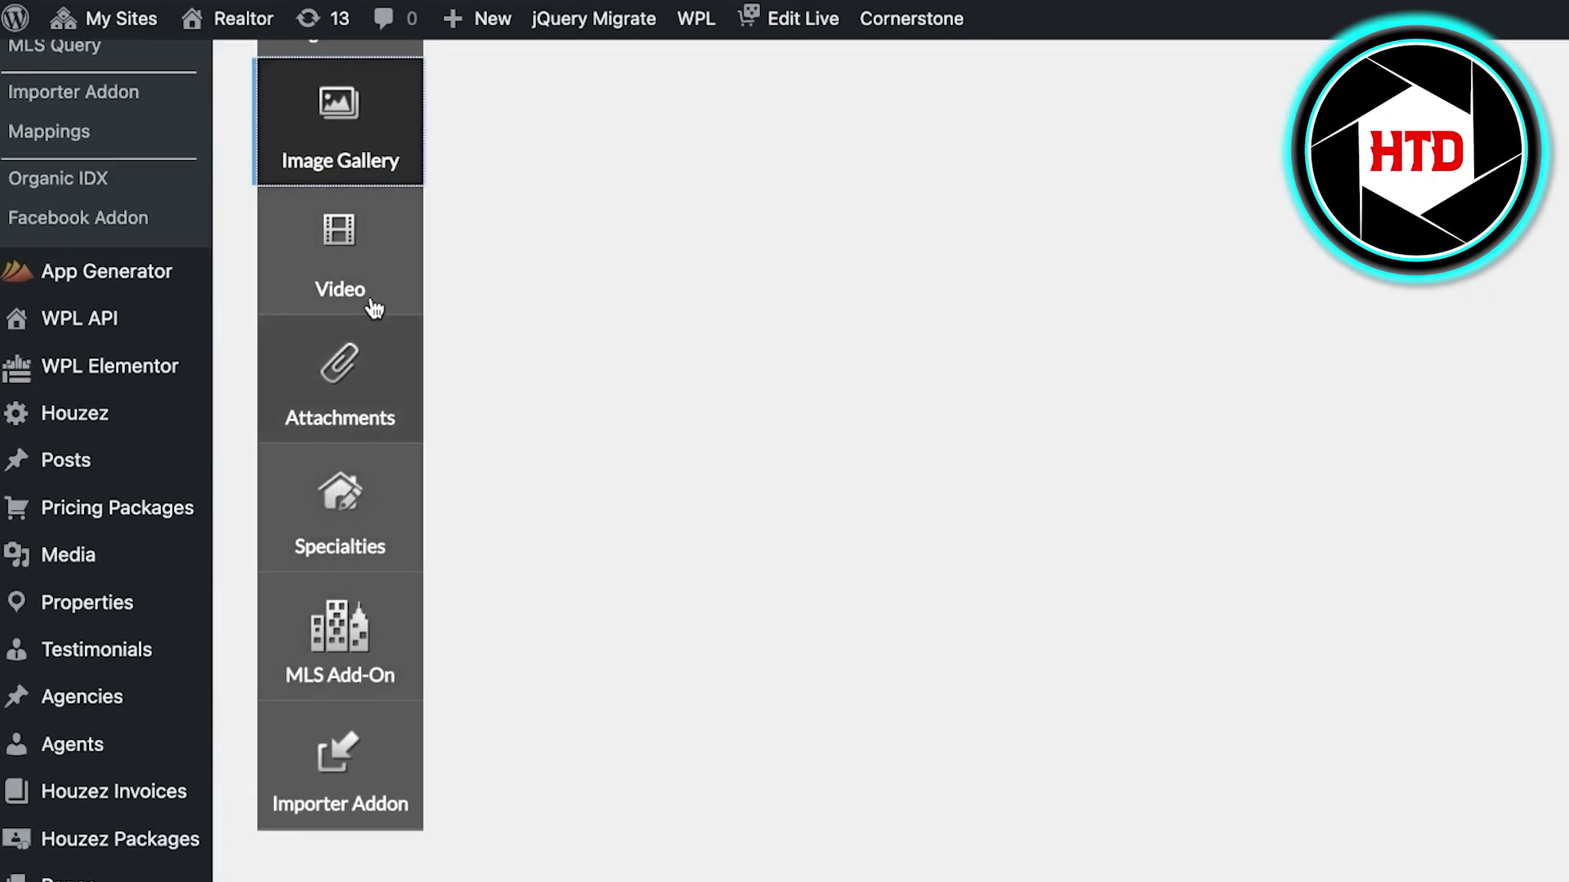
{"action": "left_click", "coordinate": [360, 261]}
{"action": "left_click", "coordinate": [352, 384]}
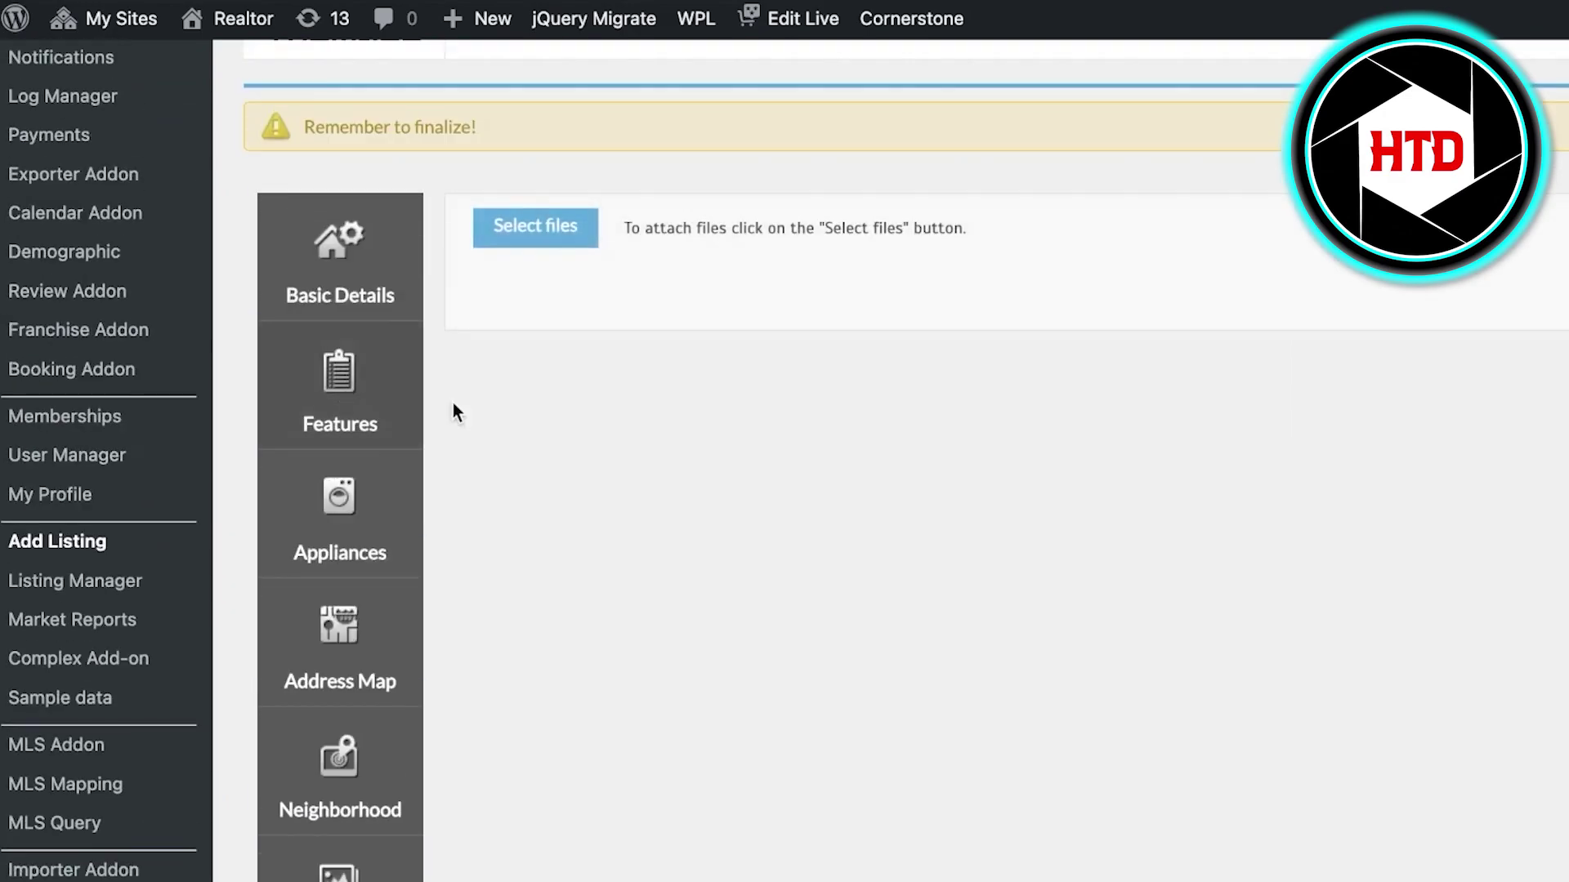
{"action": "scroll", "coordinate": [747, 462], "scroll_direction": "down", "scroll_amount": 20}
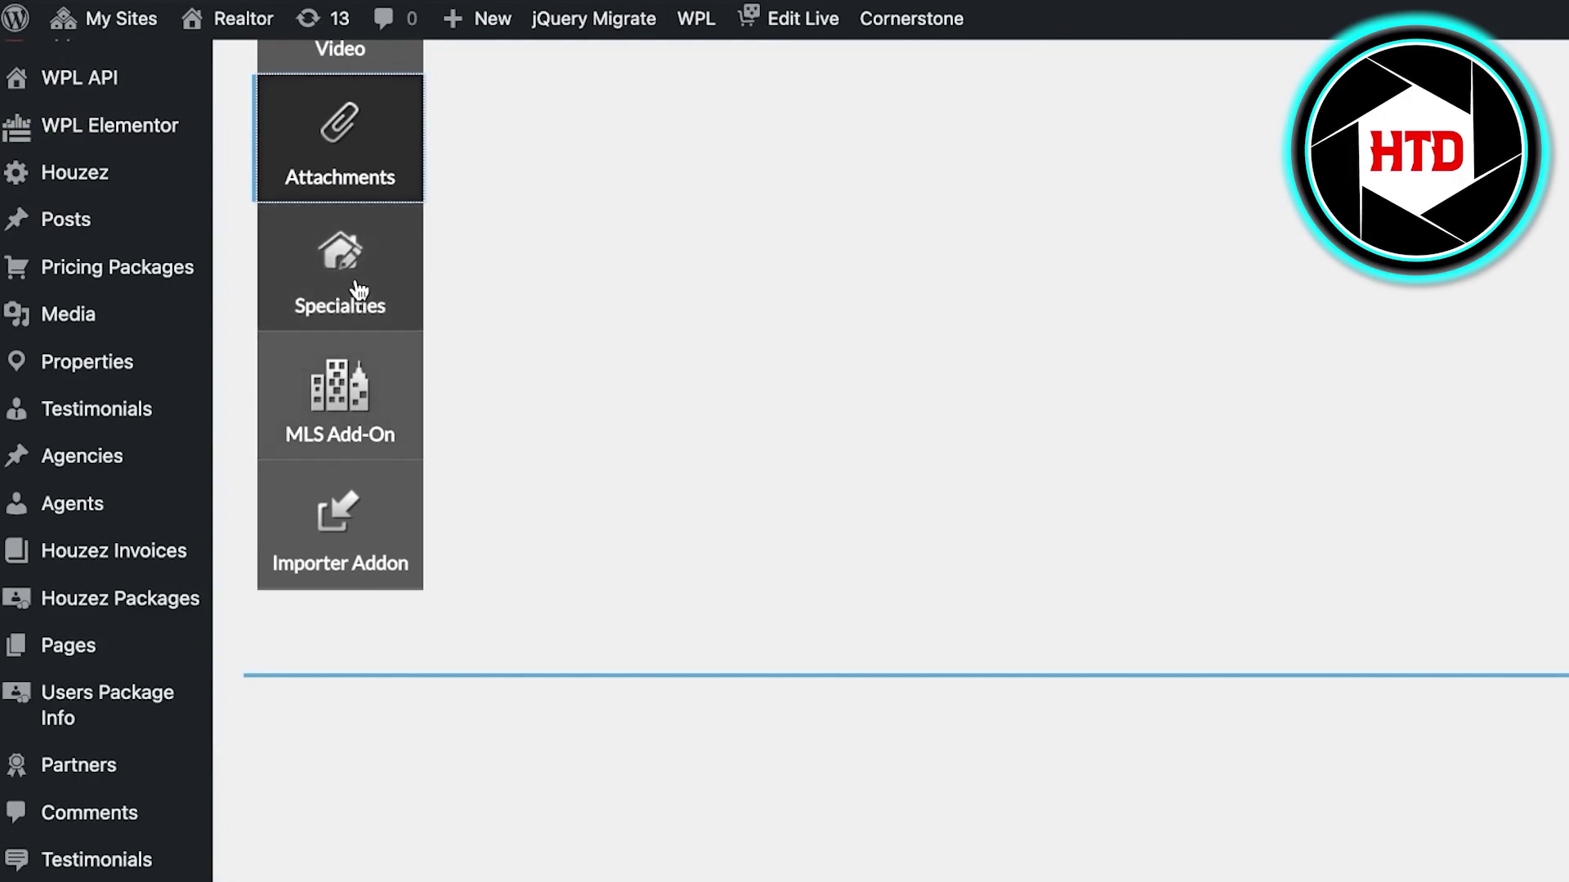
- Examine the listing's specialties and try toggling the Hot Offer option
{"action": "left_click", "coordinate": [372, 302]}
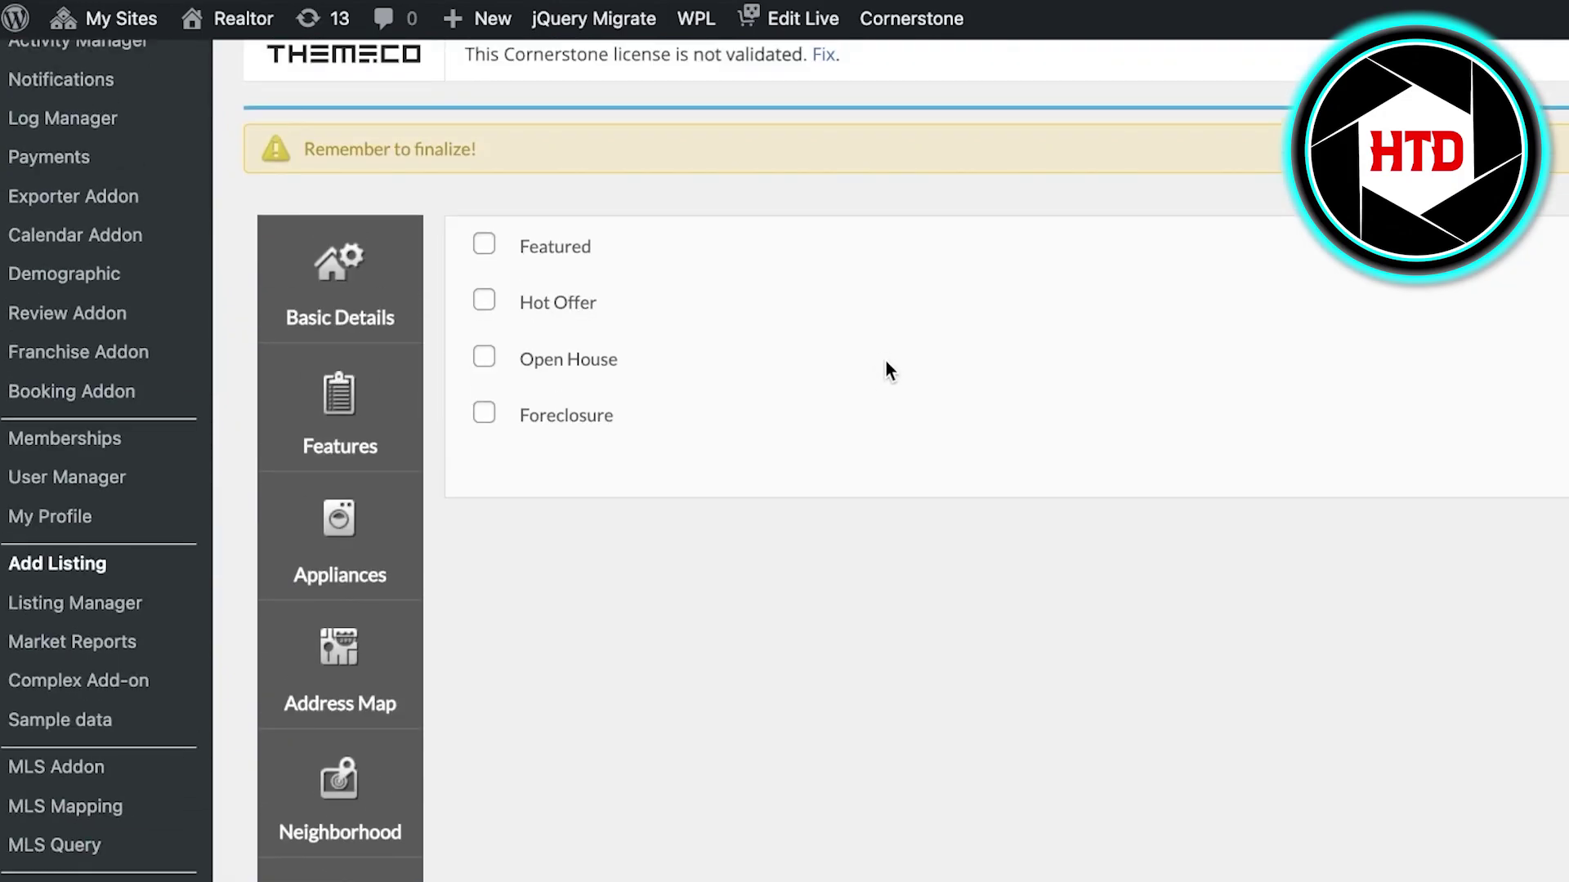
{"action": "left_click", "coordinate": [484, 300]}
{"action": "left_click", "coordinate": [539, 302]}
- Review the MLS add-on's office and agent name fields, and open the importer add-on section
{"action": "scroll", "coordinate": [466, 351], "scroll_direction": "down", "scroll_amount": 15}
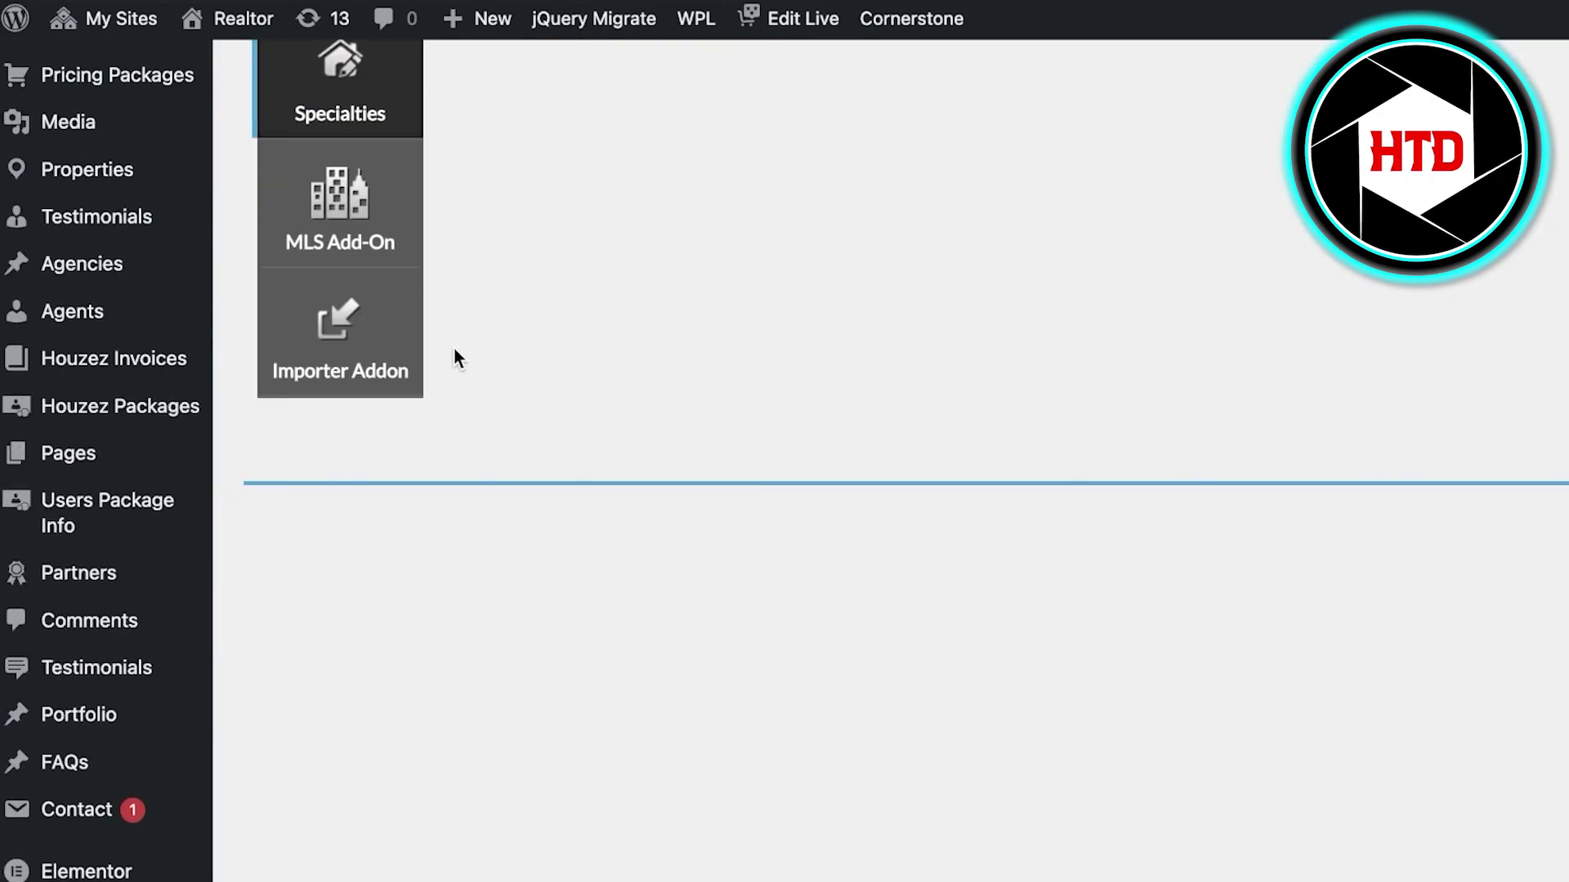
{"action": "scroll", "coordinate": [711, 291], "scroll_direction": "up", "scroll_amount": 10}
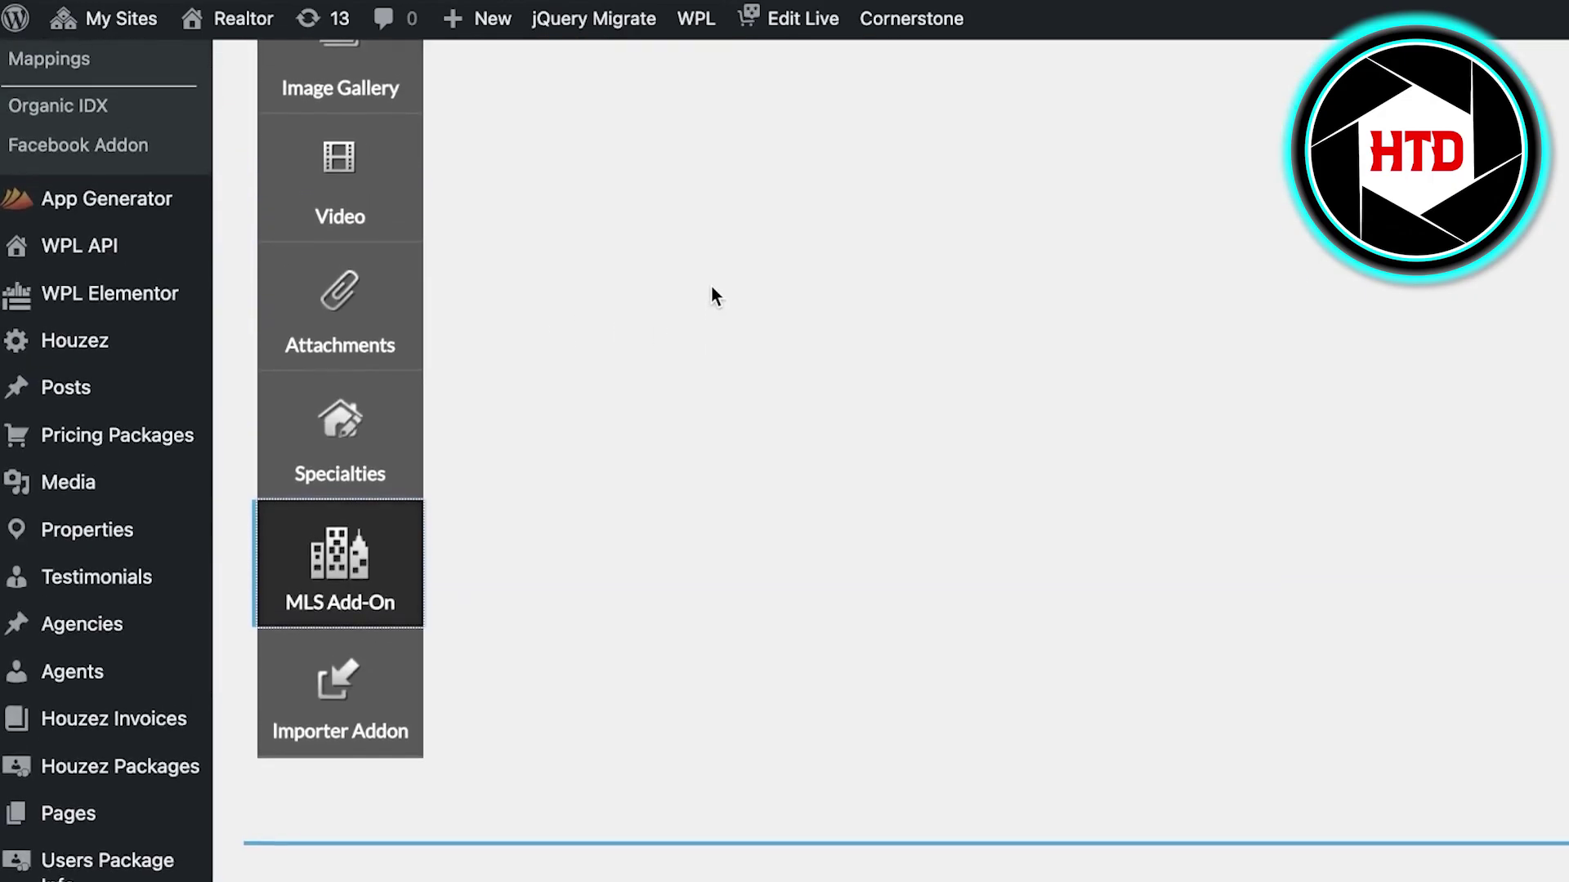
{"action": "scroll", "coordinate": [711, 302], "scroll_direction": "up", "scroll_amount": 6}
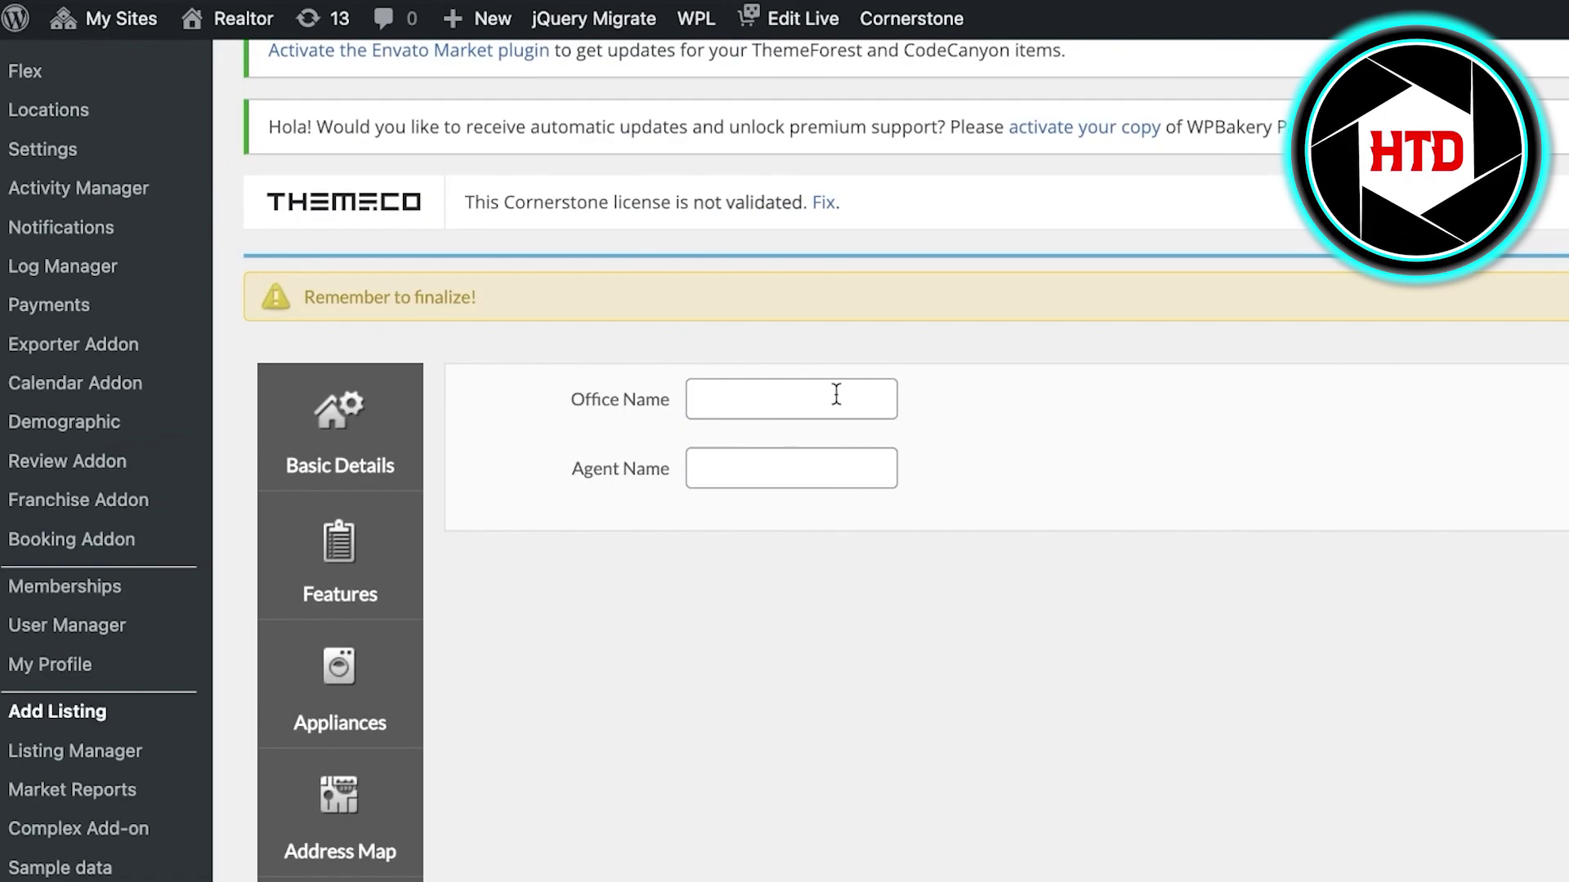
{"action": "left_click", "coordinate": [835, 395]}
{"action": "scroll", "coordinate": [893, 444], "scroll_direction": "down", "scroll_amount": 10}
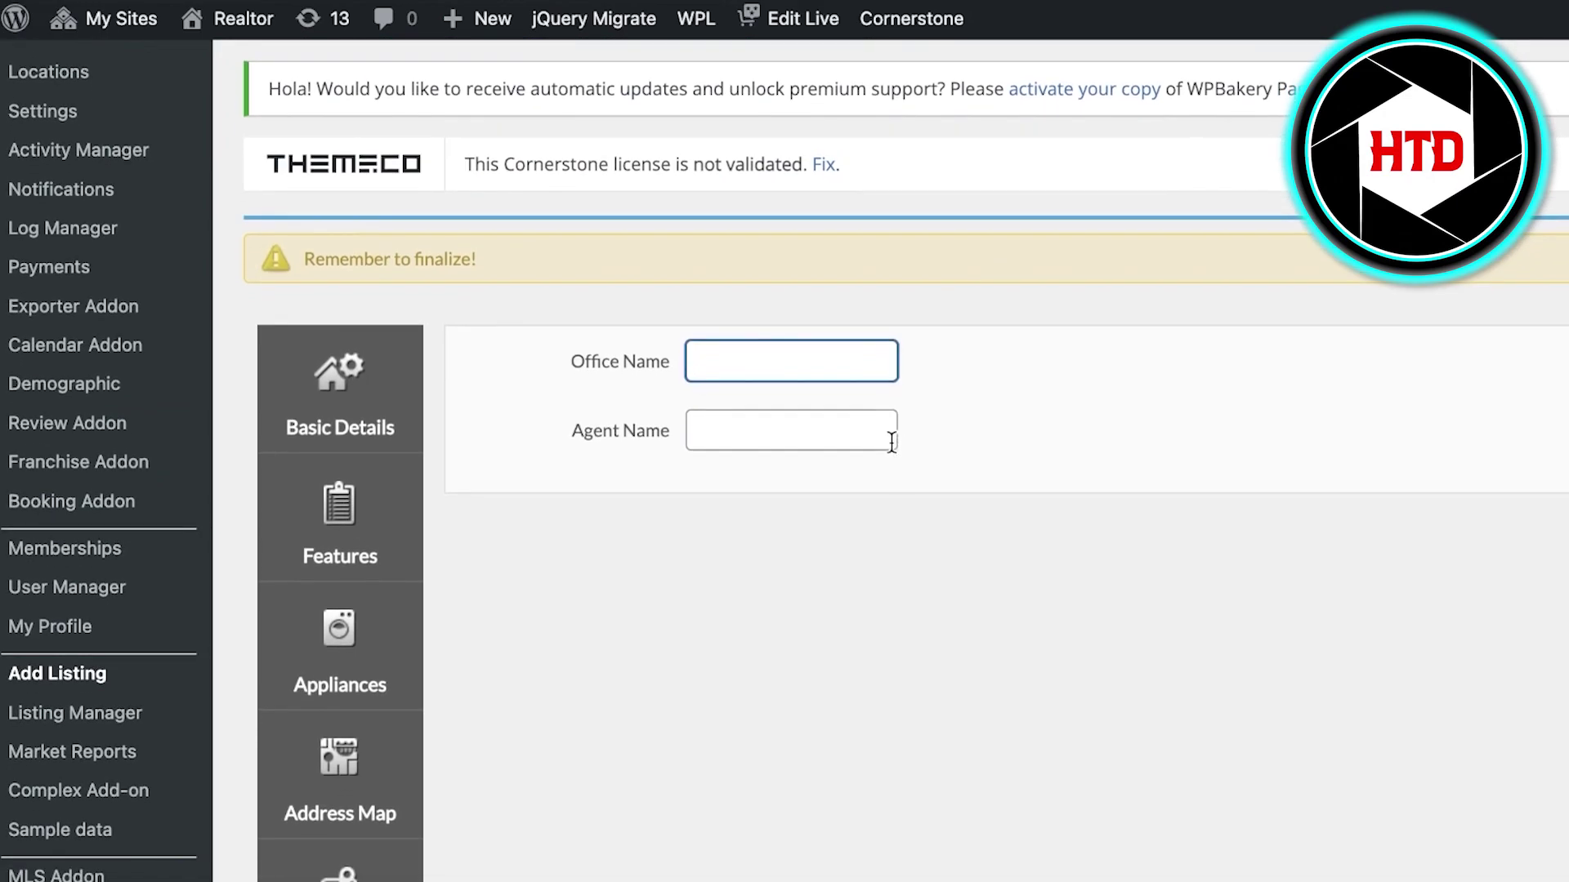
{"action": "scroll", "coordinate": [887, 457], "scroll_direction": "down", "scroll_amount": 8}
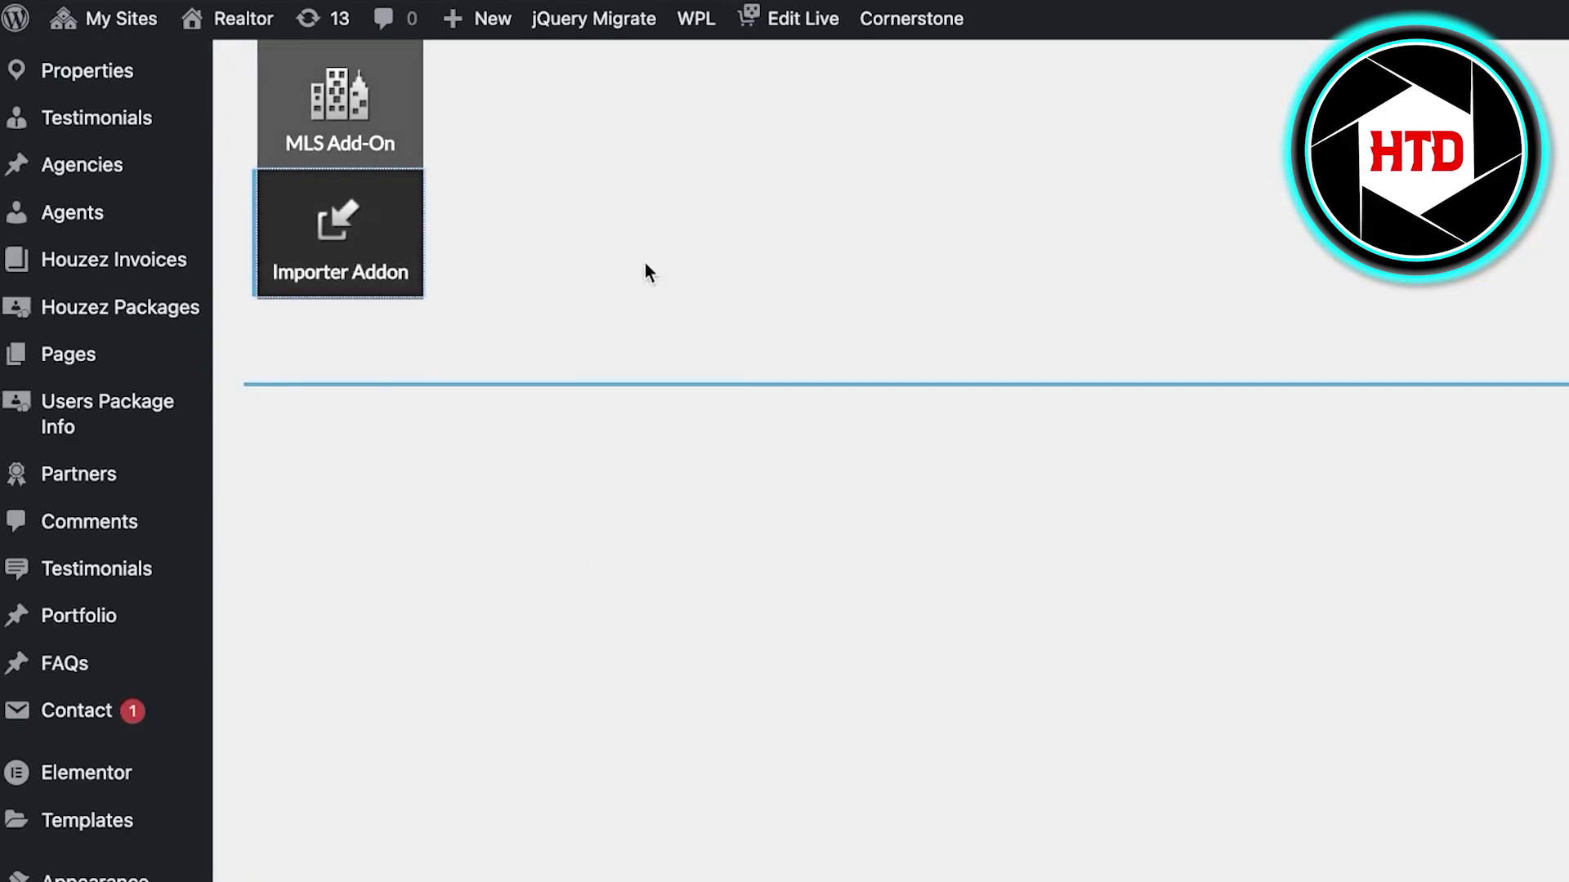
- Look over the apartment listing form again, from its section list to the basic details and meta keywords
{"action": "scroll", "coordinate": [644, 269], "scroll_direction": "up", "scroll_amount": 9}
{"action": "scroll", "coordinate": [864, 330], "scroll_direction": "up", "scroll_amount": 8}
{"action": "scroll", "coordinate": [864, 330], "scroll_direction": "down", "scroll_amount": 7}
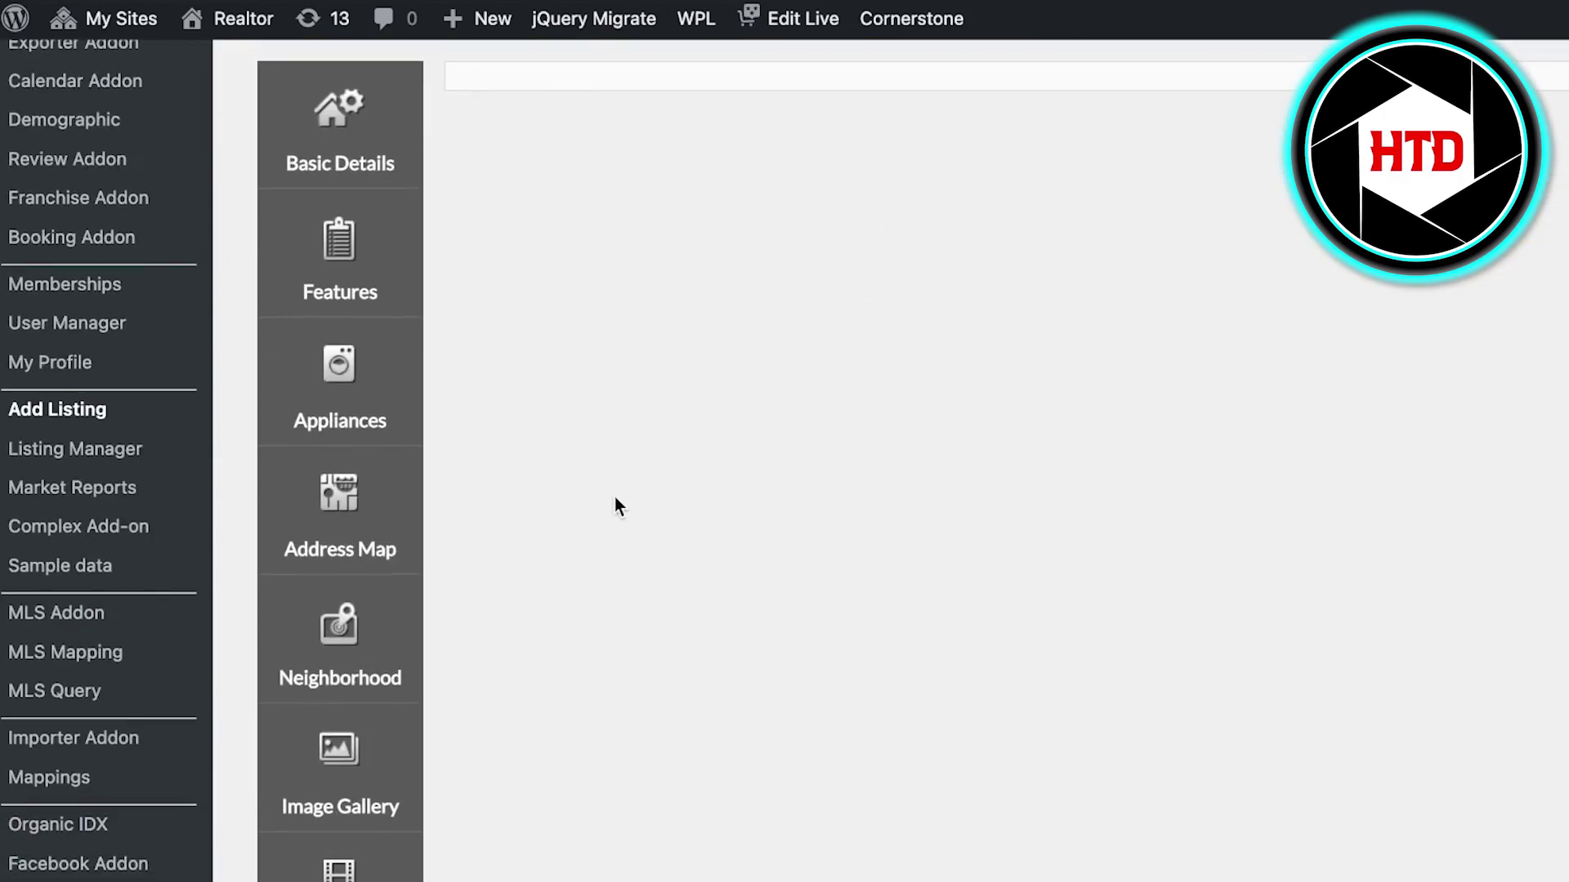
{"action": "scroll", "coordinate": [269, 584], "scroll_direction": "up", "scroll_amount": 9}
{"action": "scroll", "coordinate": [817, 400], "scroll_direction": "up", "scroll_amount": 3}
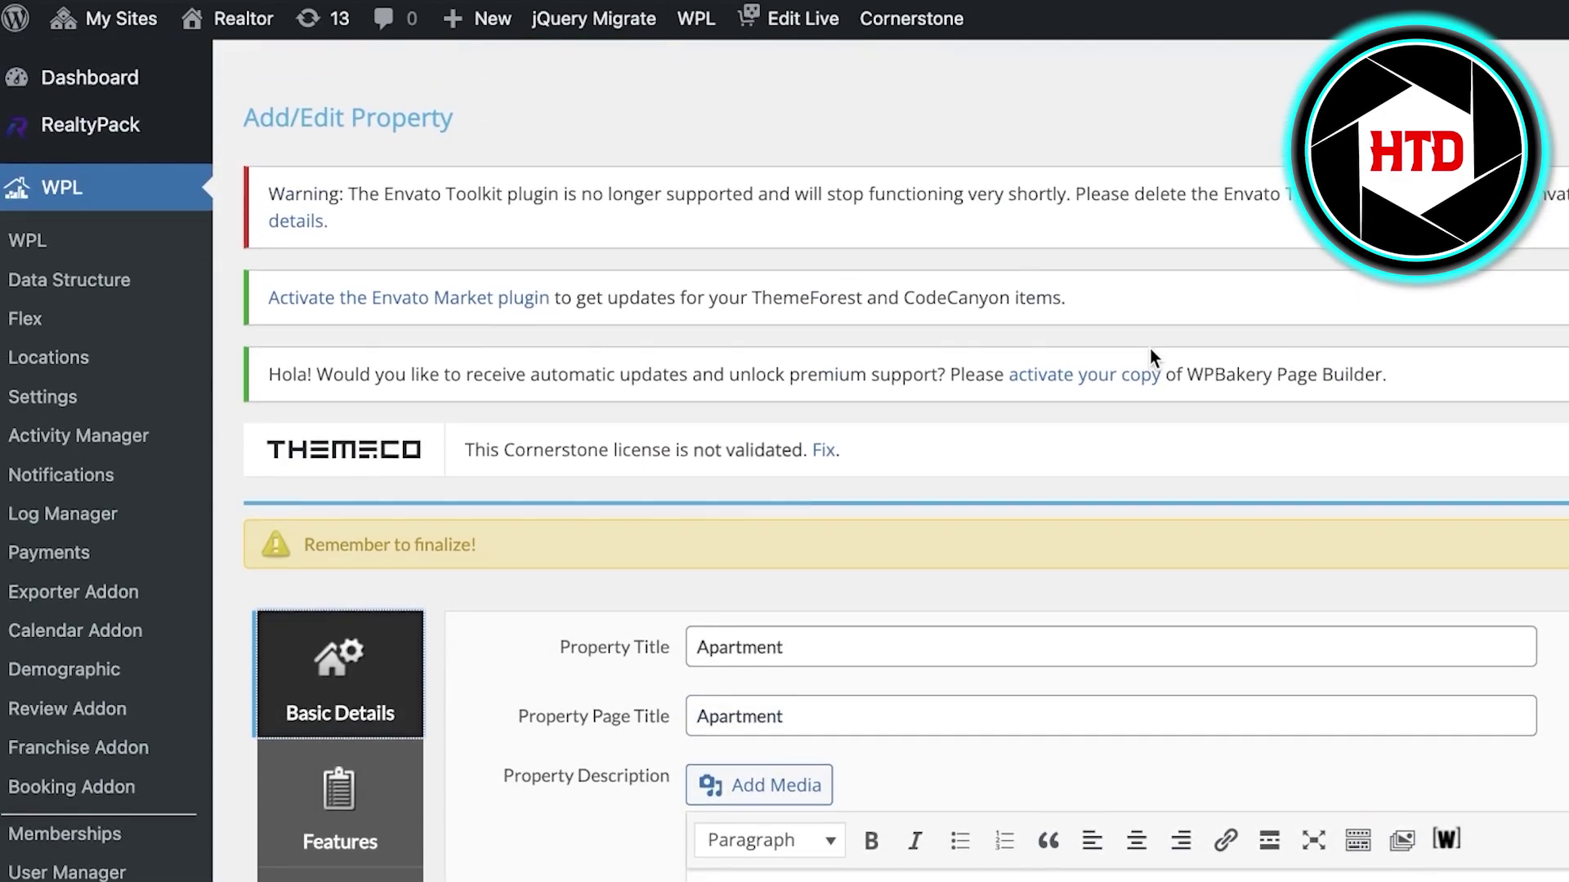
{"action": "scroll", "coordinate": [1147, 352], "scroll_direction": "down", "scroll_amount": 4}
{"action": "scroll", "coordinate": [1146, 351], "scroll_direction": "up", "scroll_amount": 4}
{"action": "scroll", "coordinate": [1262, 371], "scroll_direction": "down", "scroll_amount": 15}
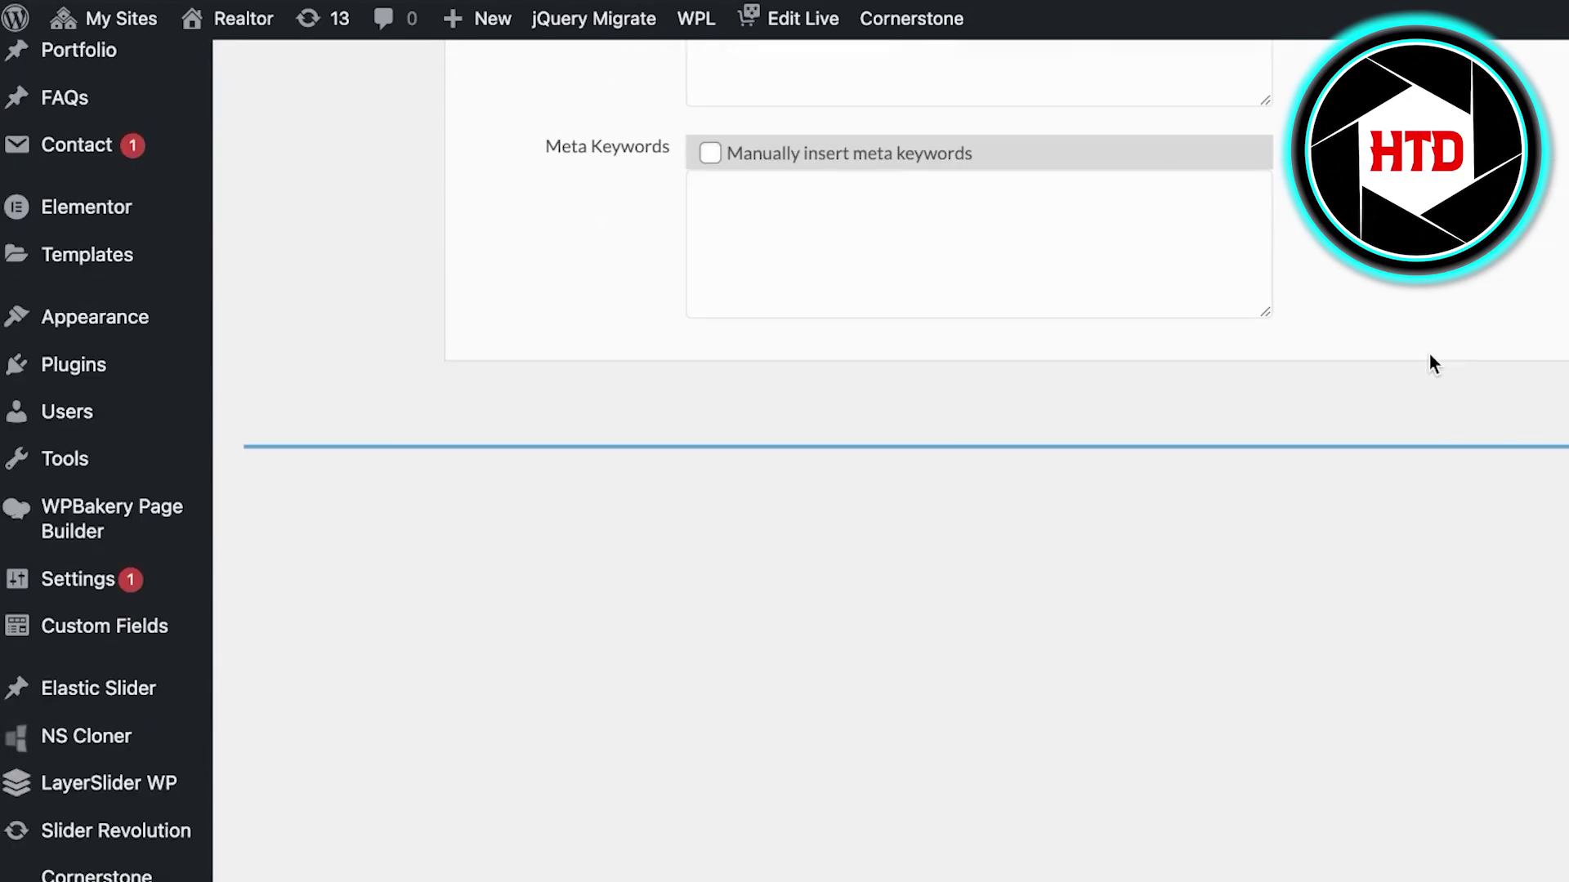
{"action": "scroll", "coordinate": [164, 572], "scroll_direction": "up", "scroll_amount": 10}
- Open the WPL Organic IDX page and review its trial and full version plans
{"action": "mouse_move", "coordinate": [139, 501]}
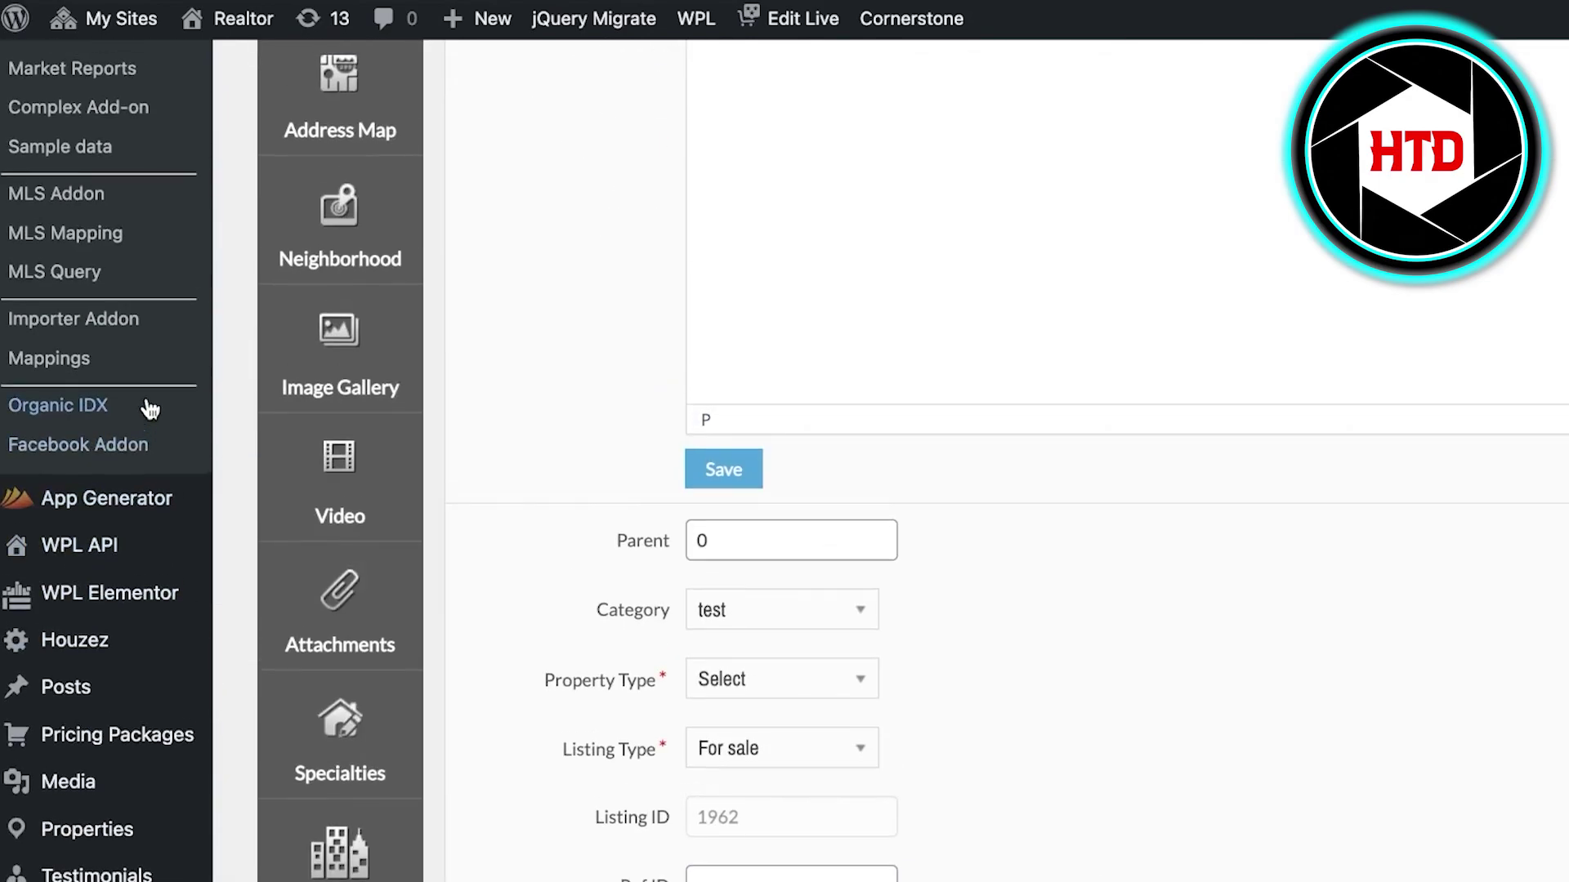
{"action": "scroll", "coordinate": [135, 392], "scroll_direction": "up", "scroll_amount": 7}
{"action": "scroll", "coordinate": [90, 621], "scroll_direction": "down", "scroll_amount": 3}
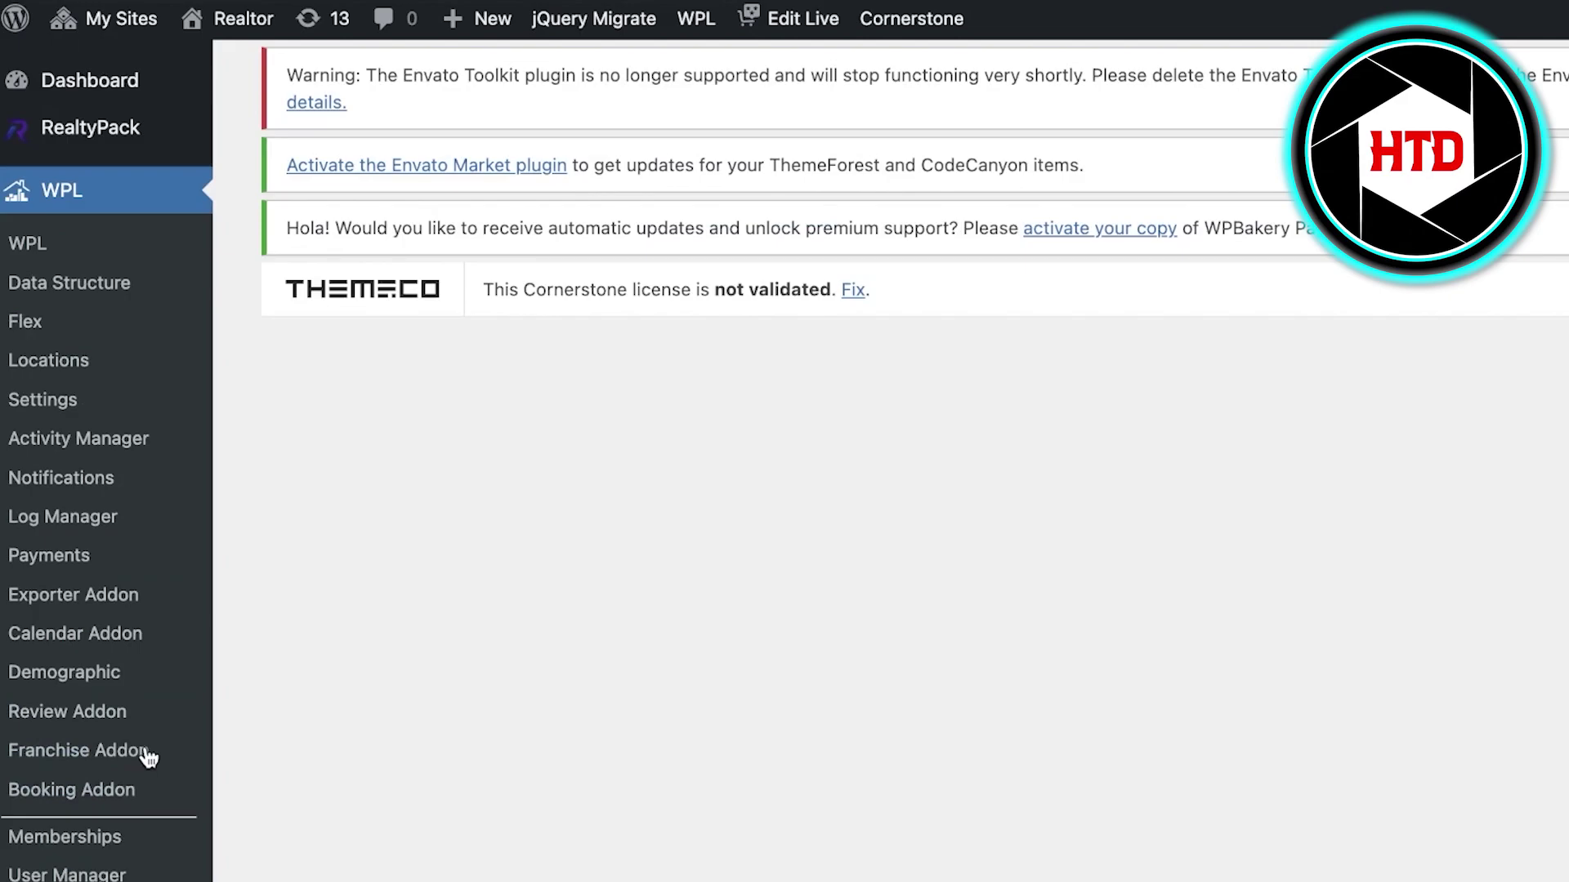
{"action": "scroll", "coordinate": [1048, 429], "scroll_direction": "down", "scroll_amount": 3}
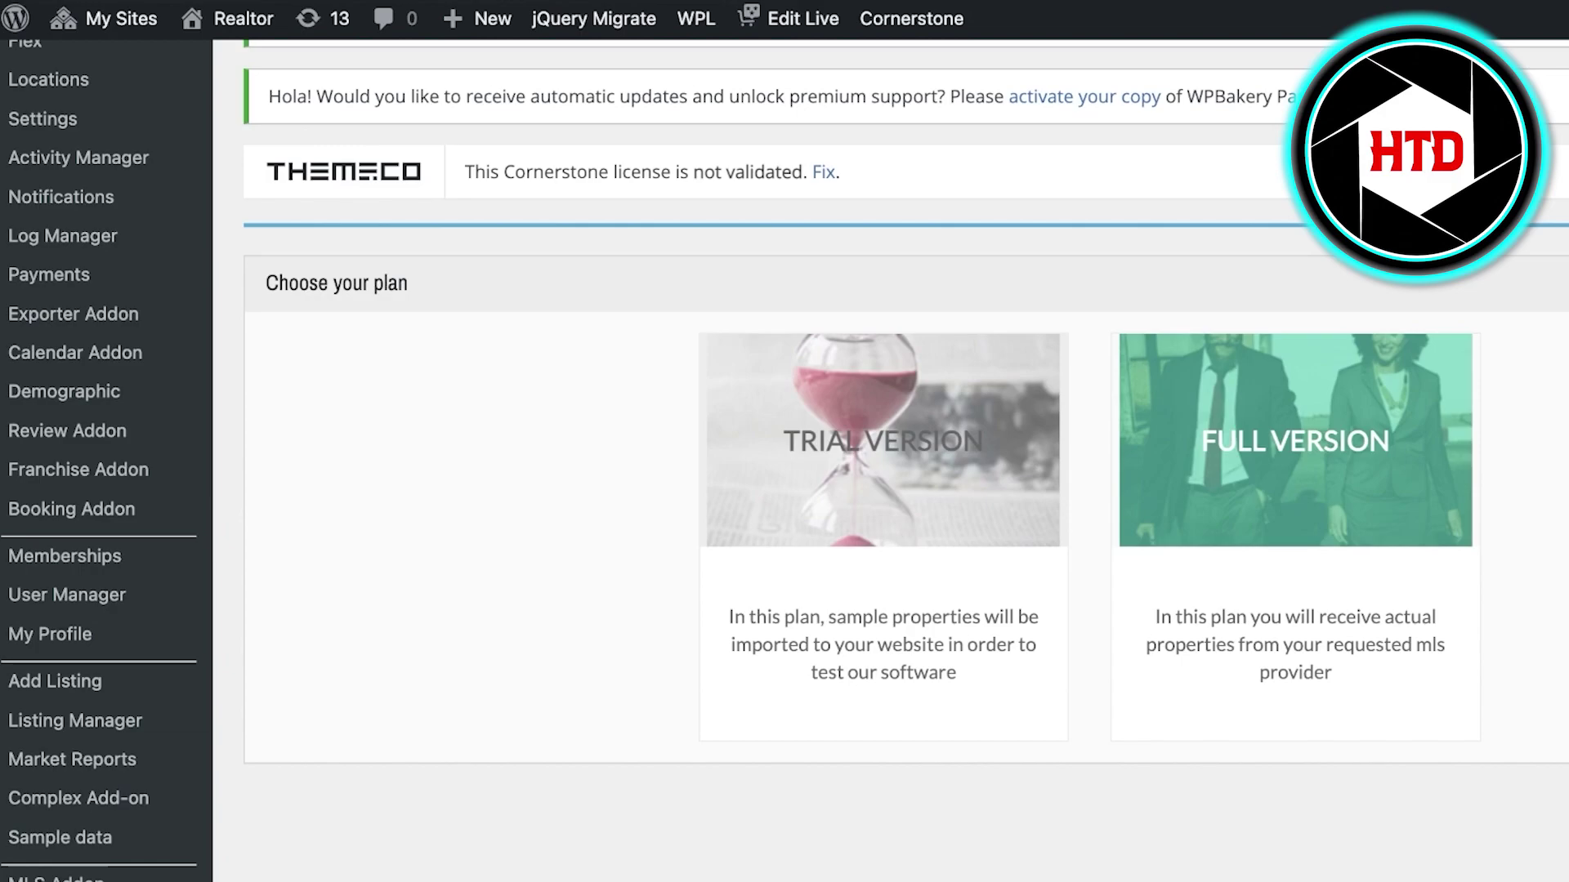
{"action": "scroll", "coordinate": [1131, 227], "scroll_direction": "up", "scroll_amount": 4}
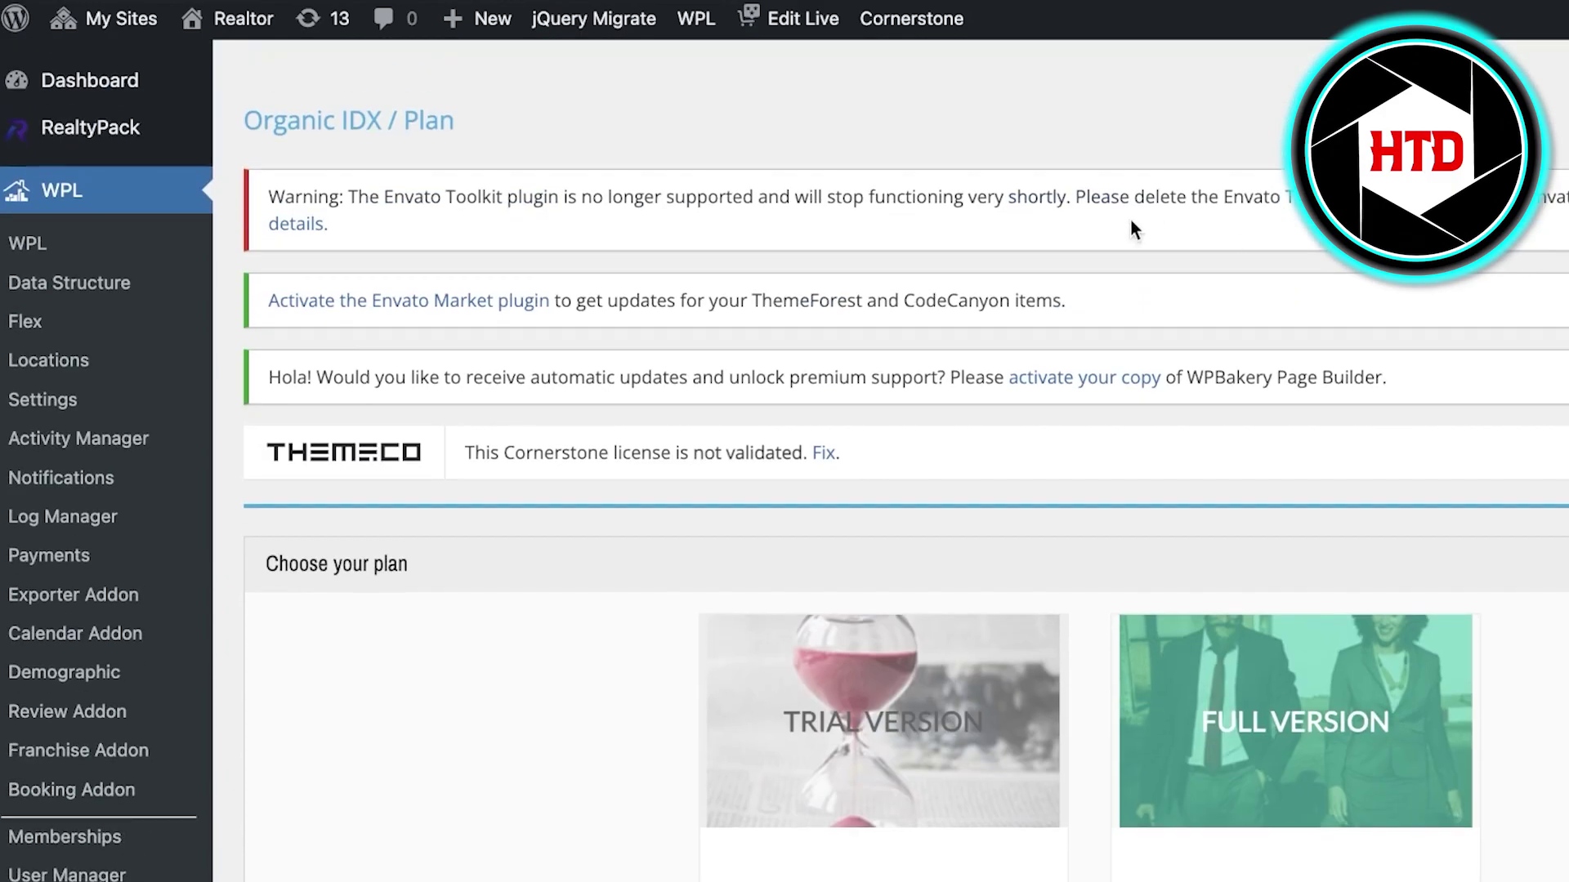
{"action": "scroll", "coordinate": [686, 193], "scroll_direction": "down", "scroll_amount": 3}
{"action": "scroll", "coordinate": [850, 258], "scroll_direction": "up", "scroll_amount": 3}
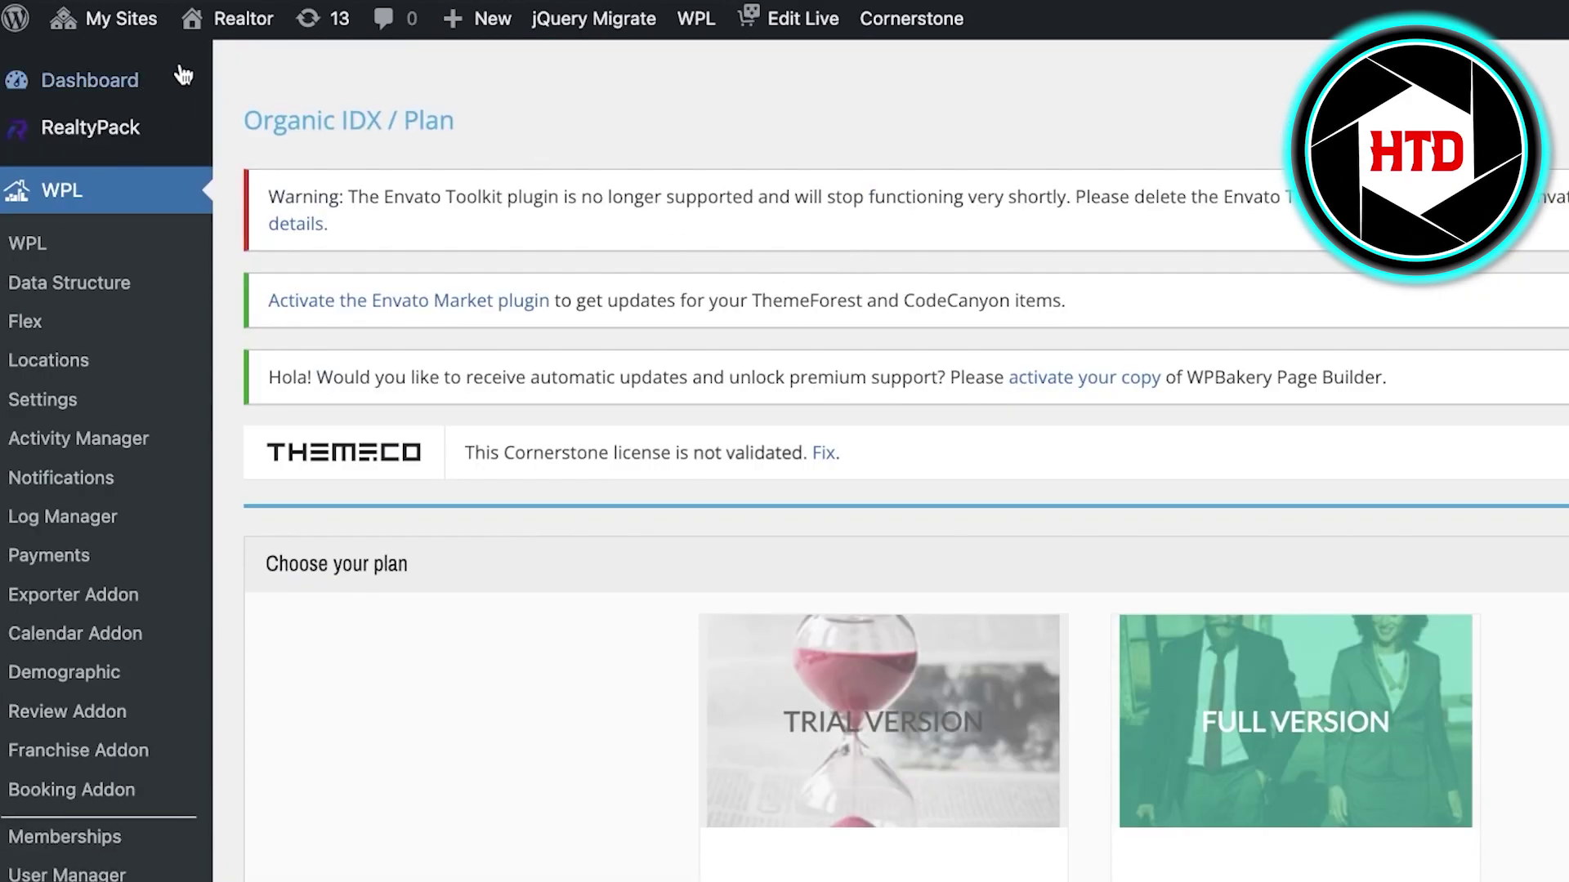
- Preview the Realtor site's public front page and return to the Organic IDX plan page
{"action": "scroll", "coordinate": [981, 372], "scroll_direction": "down", "scroll_amount": 2}
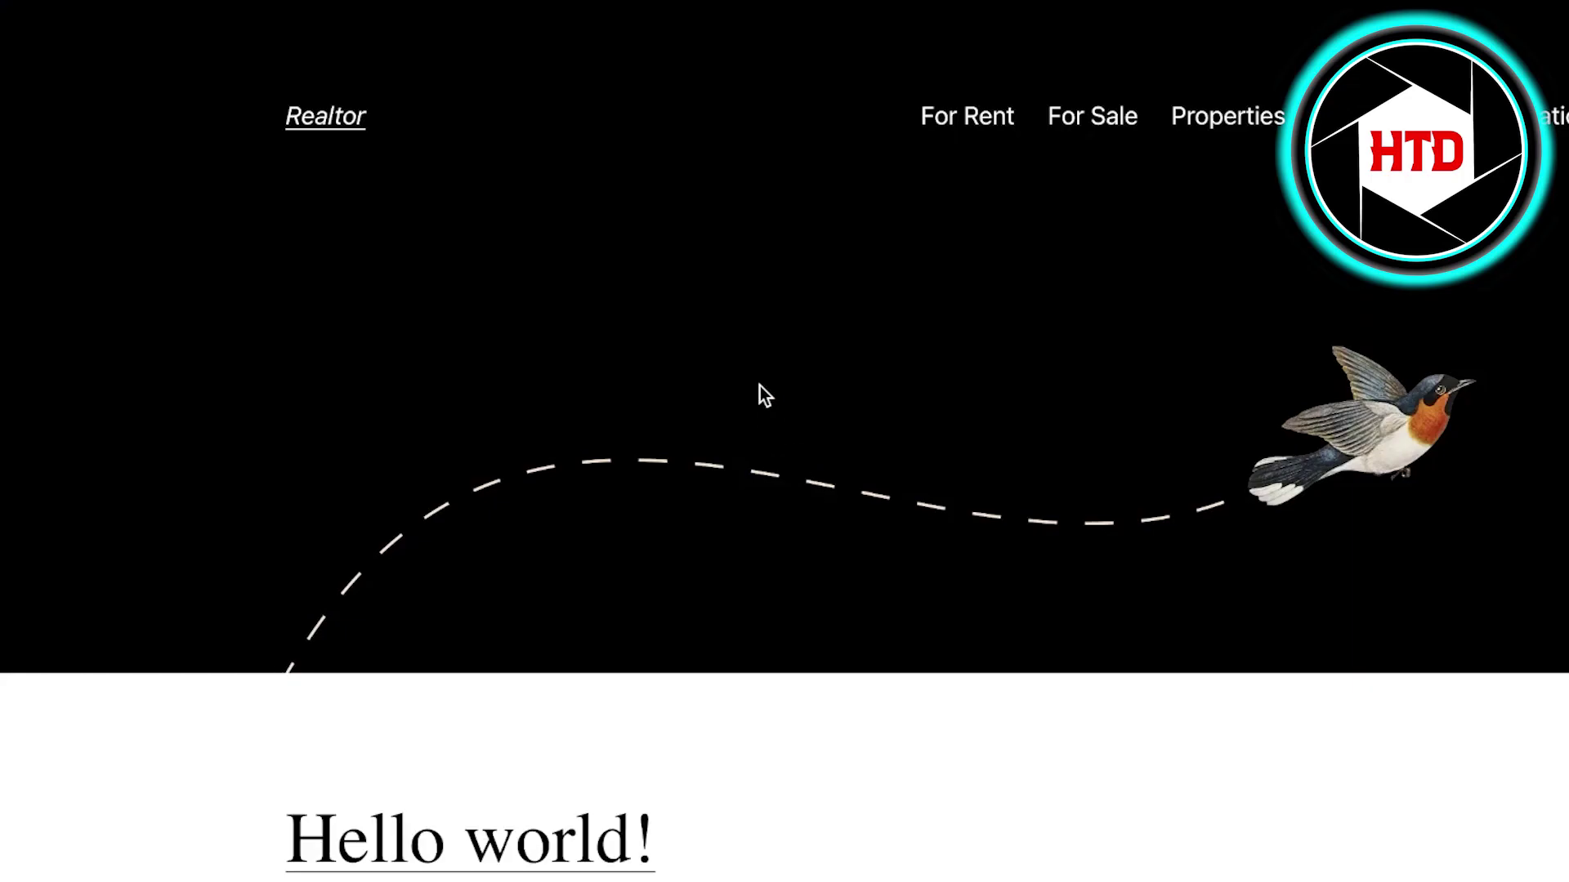
{"action": "scroll", "coordinate": [898, 449], "scroll_direction": "down", "scroll_amount": 5}
{"action": "scroll", "coordinate": [273, 218], "scroll_direction": "up", "scroll_amount": 5}
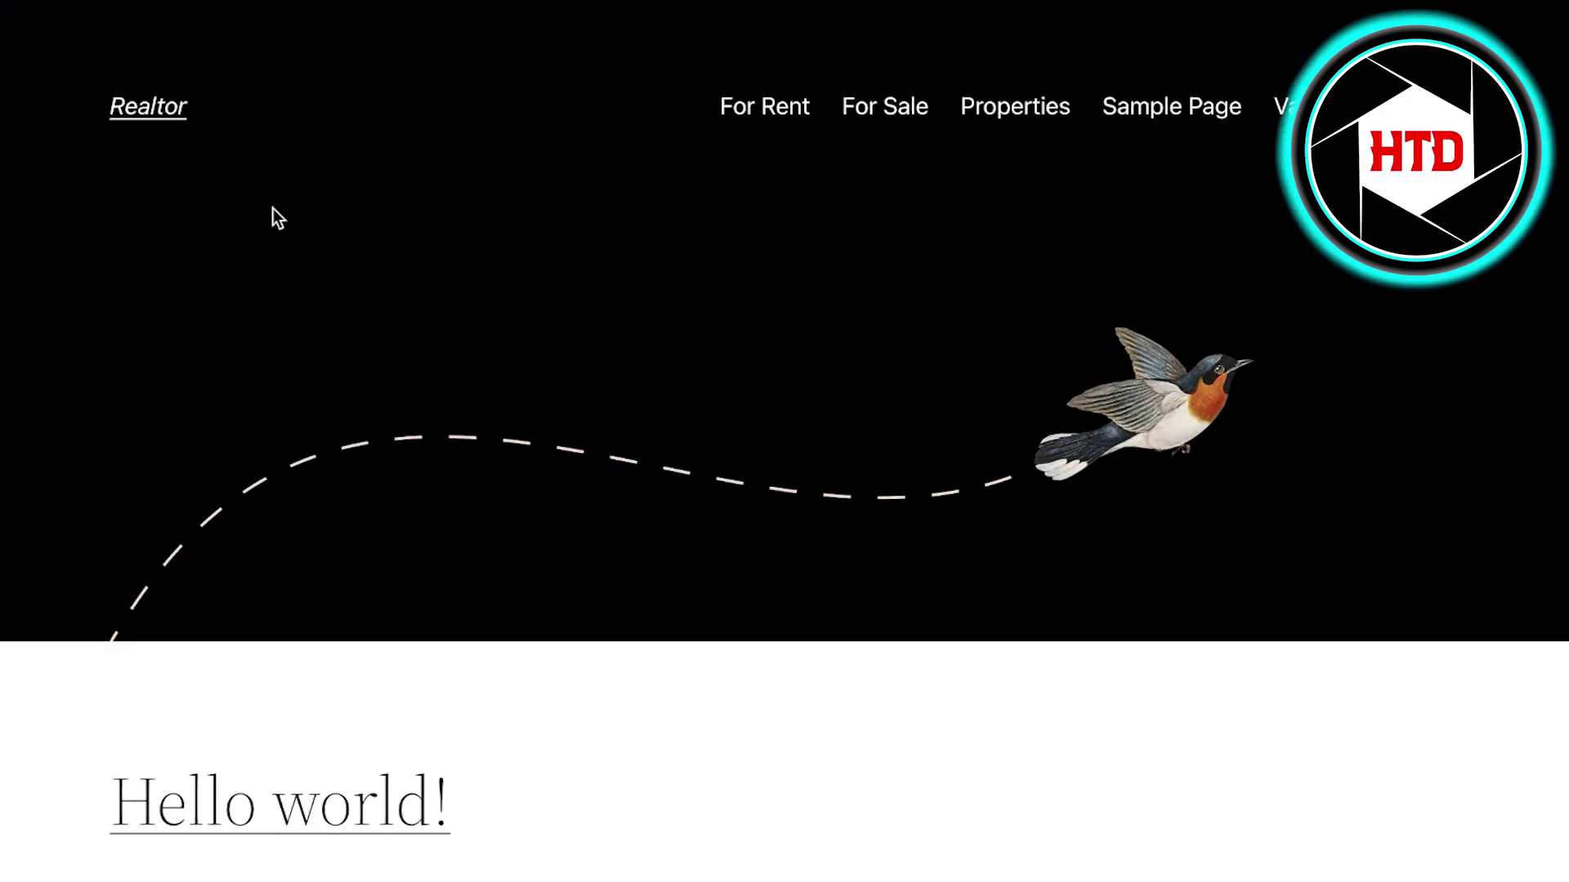
{"action": "scroll", "coordinate": [978, 519], "scroll_direction": "down", "scroll_amount": 5}
{"action": "scroll", "coordinate": [840, 472], "scroll_direction": "up", "scroll_amount": 5}
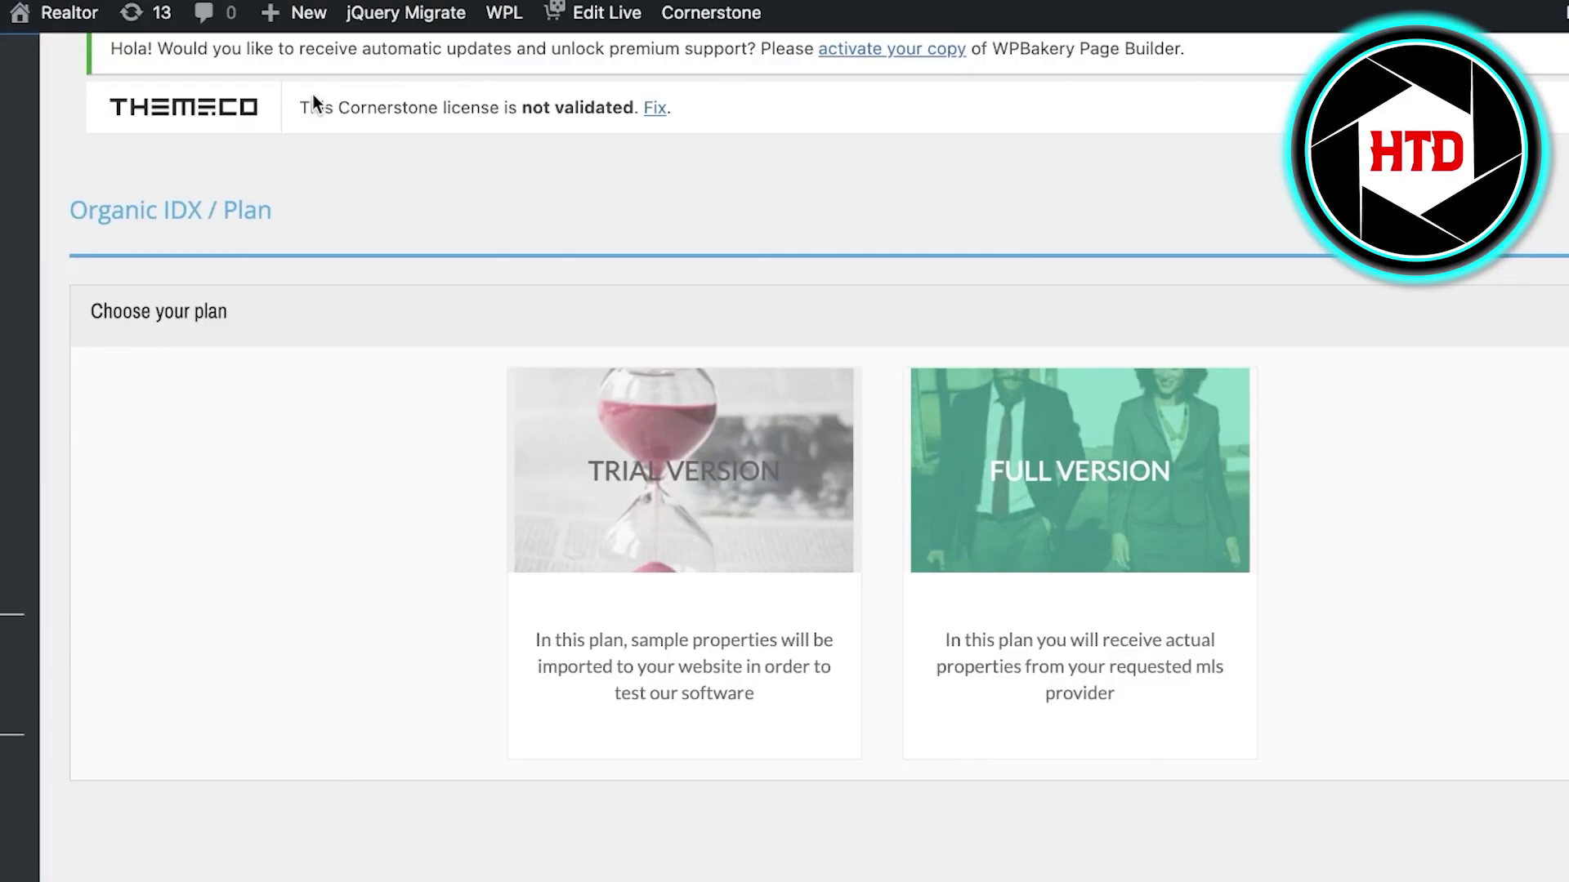
{"action": "scroll", "coordinate": [518, 49], "scroll_direction": "up", "scroll_amount": 3}
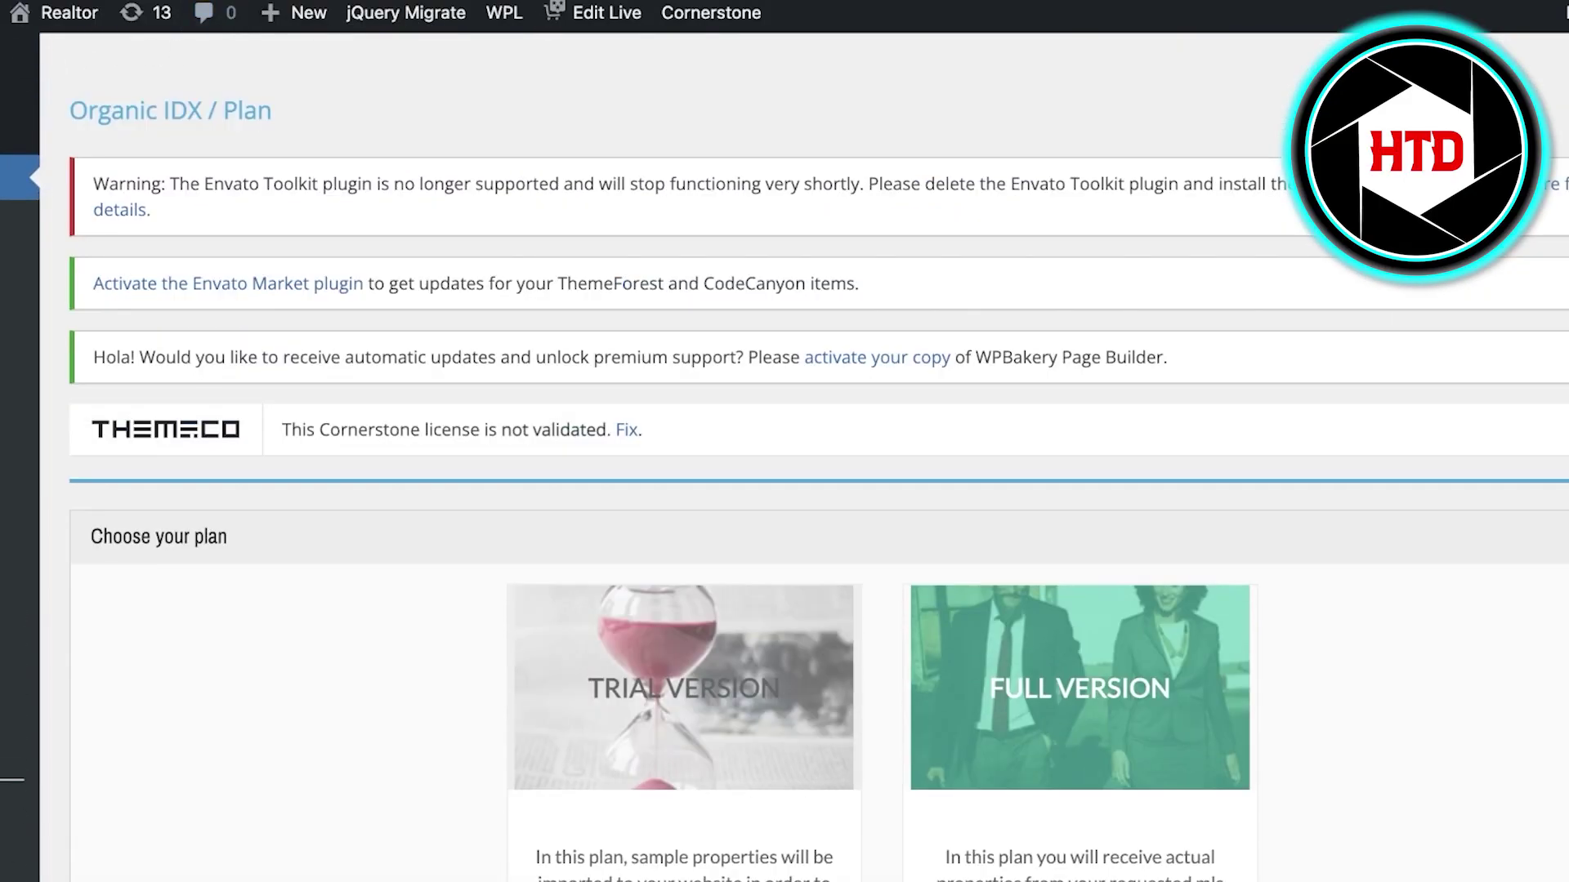
{"action": "mouse_move", "coordinate": [57, 12]}
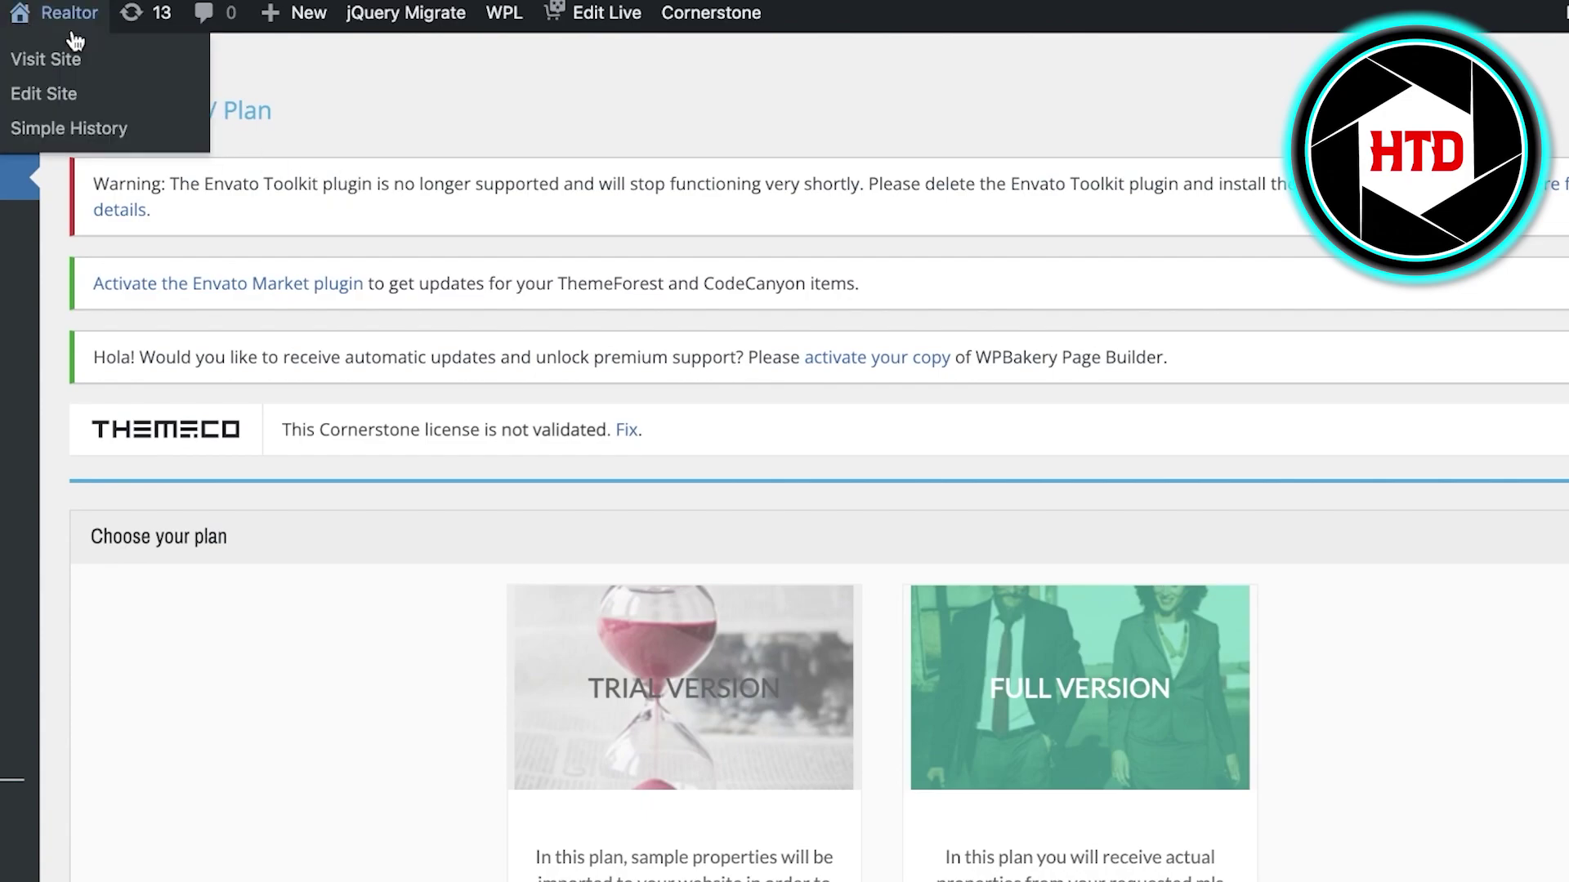
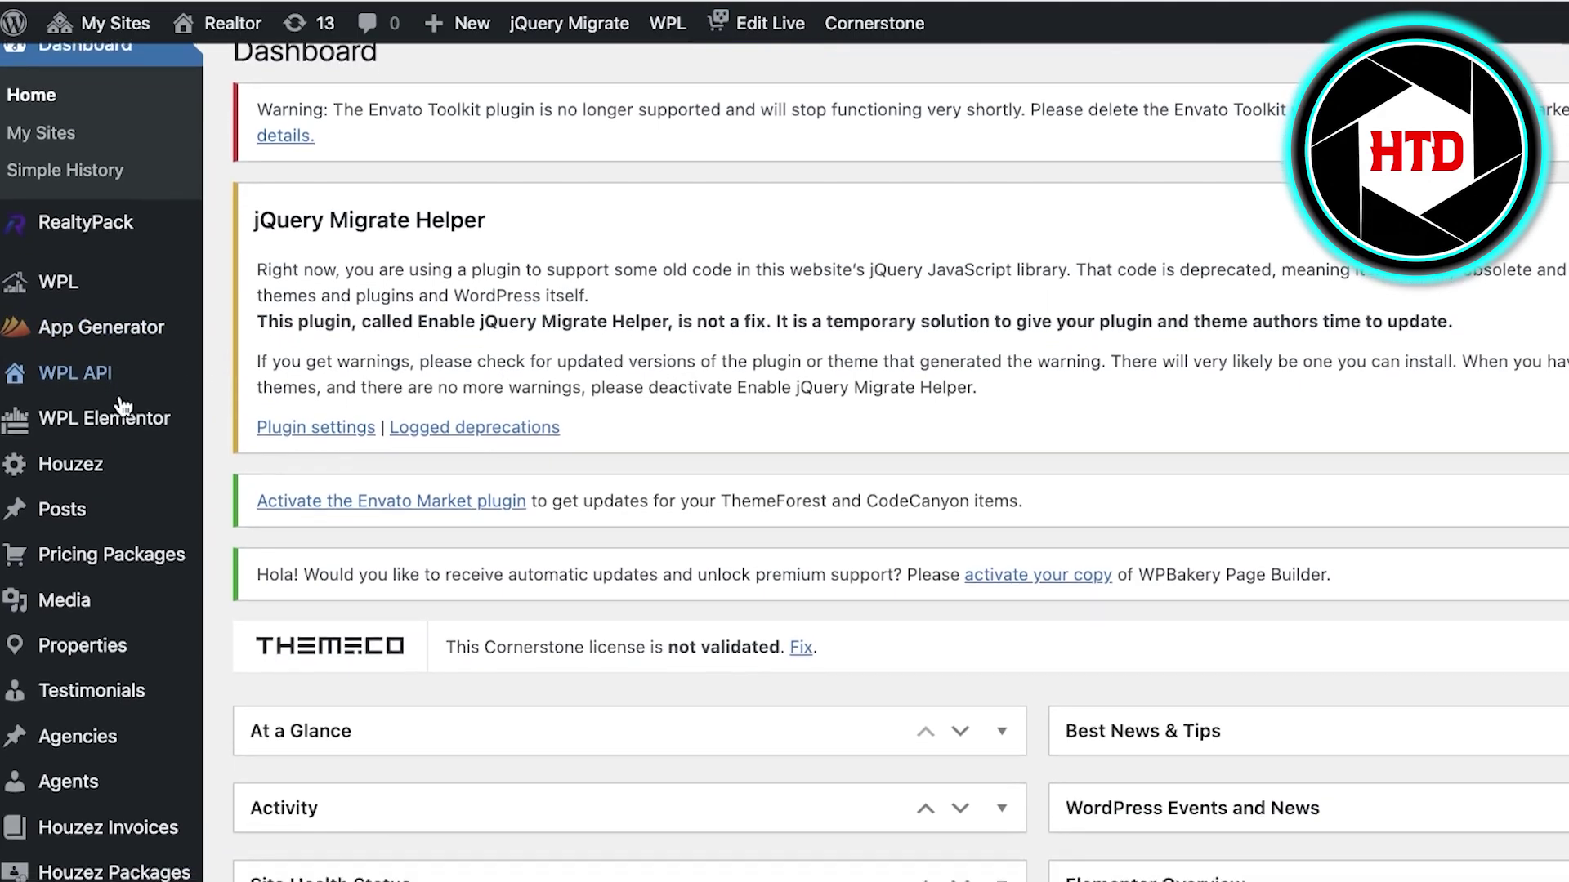
- Open the Elementor settings from the WordPress dashboard
{"action": "mouse_move", "coordinate": [143, 344]}
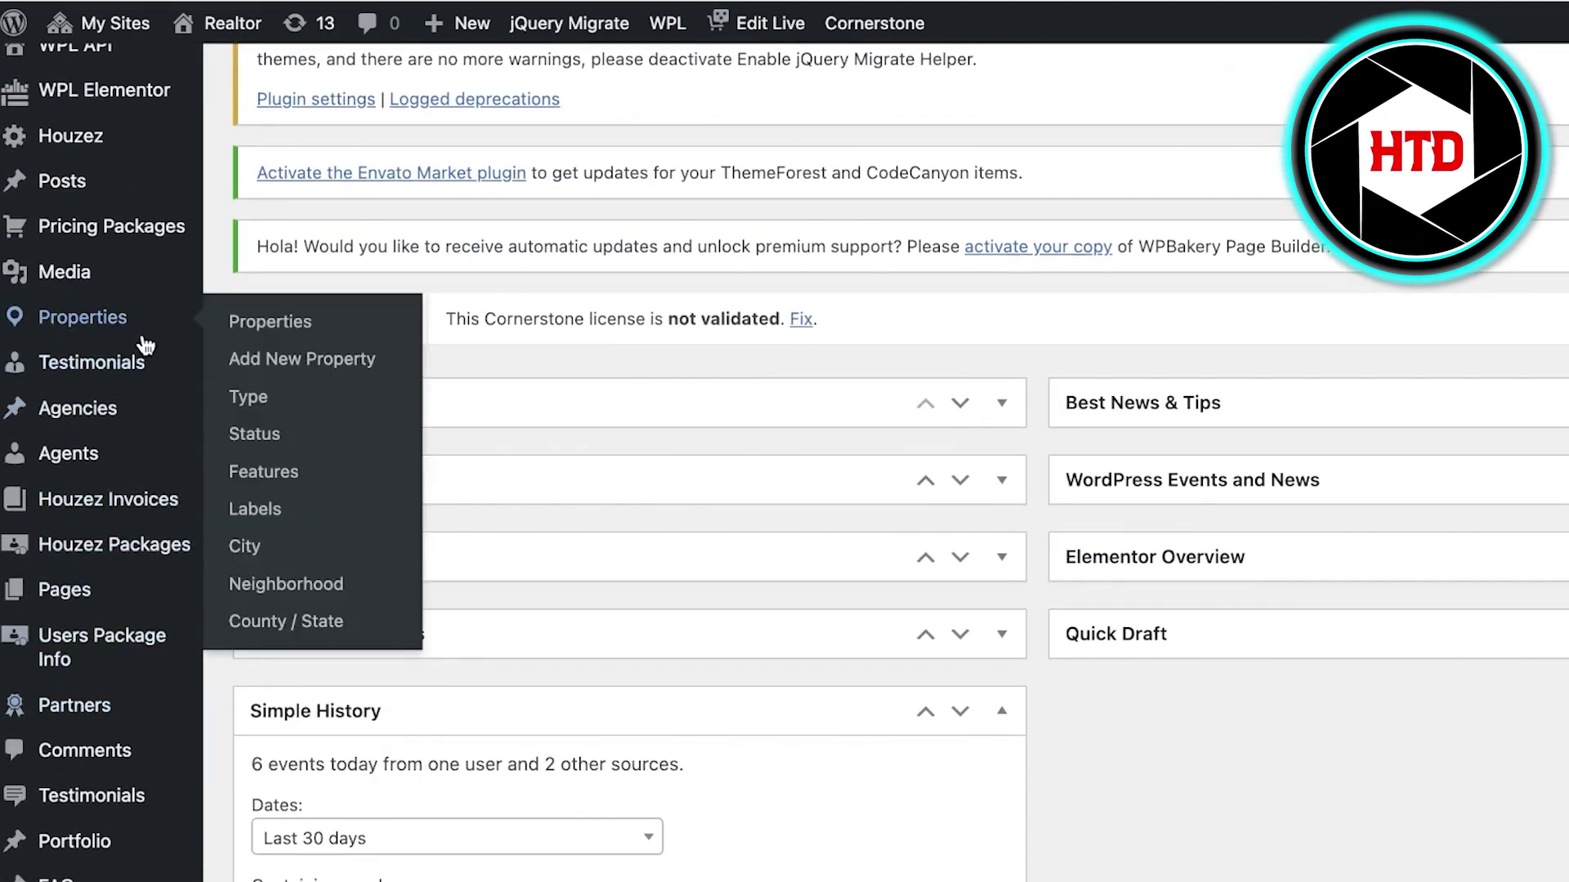
{"action": "scroll", "coordinate": [115, 368], "scroll_direction": "down", "scroll_amount": 12}
{"action": "scroll", "coordinate": [51, 549], "scroll_direction": "down", "scroll_amount": 3}
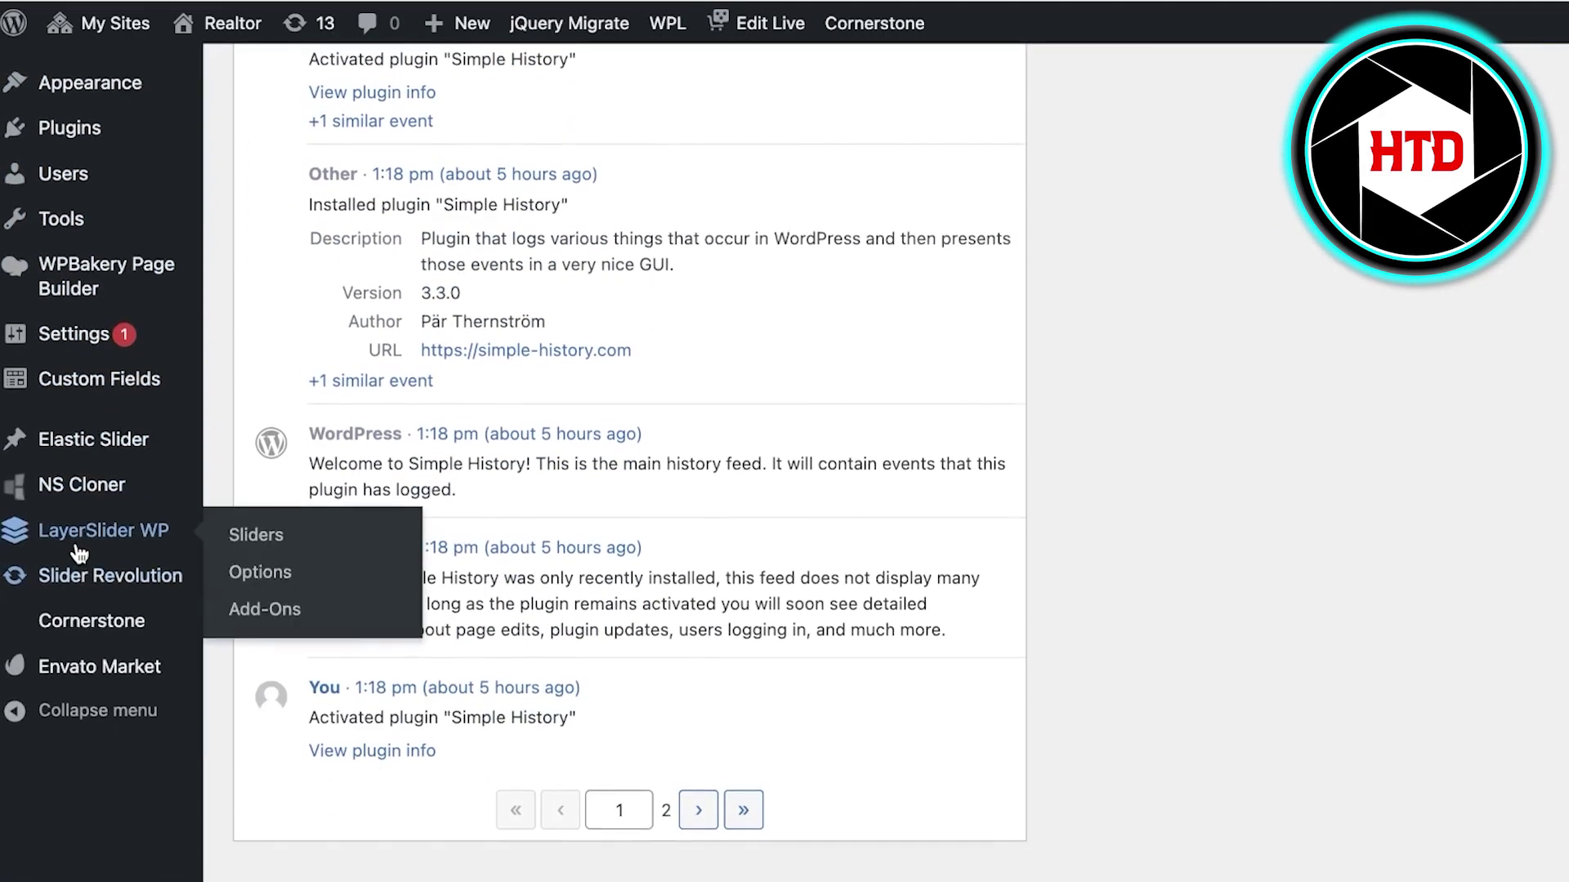
{"action": "scroll", "coordinate": [77, 392], "scroll_direction": "up", "scroll_amount": 2}
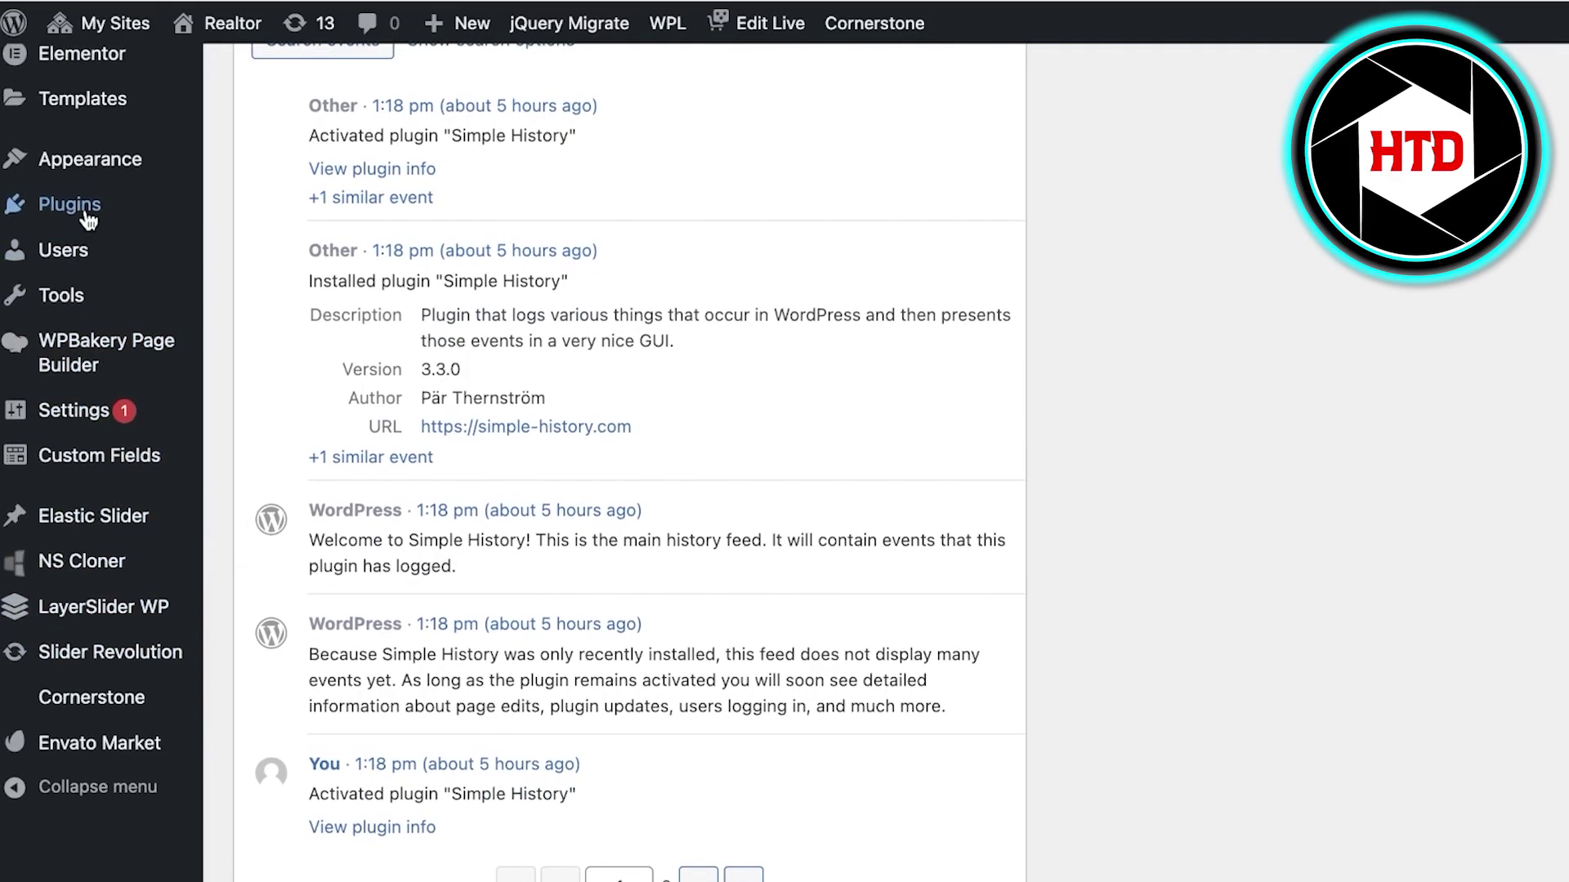
{"action": "scroll", "coordinate": [82, 237], "scroll_direction": "up", "scroll_amount": 5}
{"action": "mouse_move", "coordinate": [73, 361]}
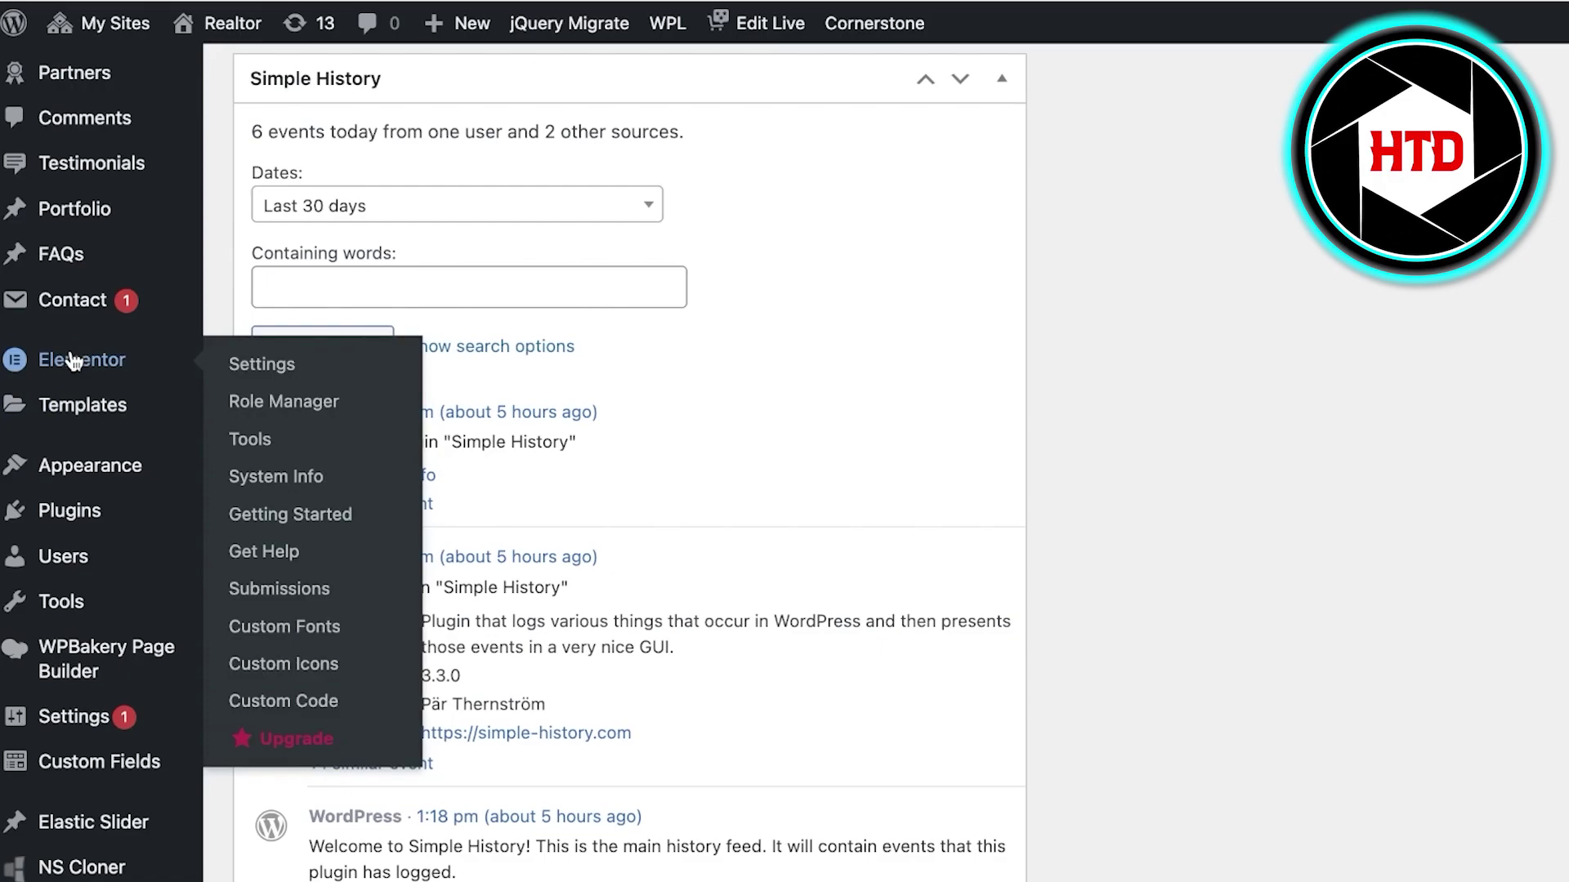
{"action": "left_click", "coordinate": [74, 361]}
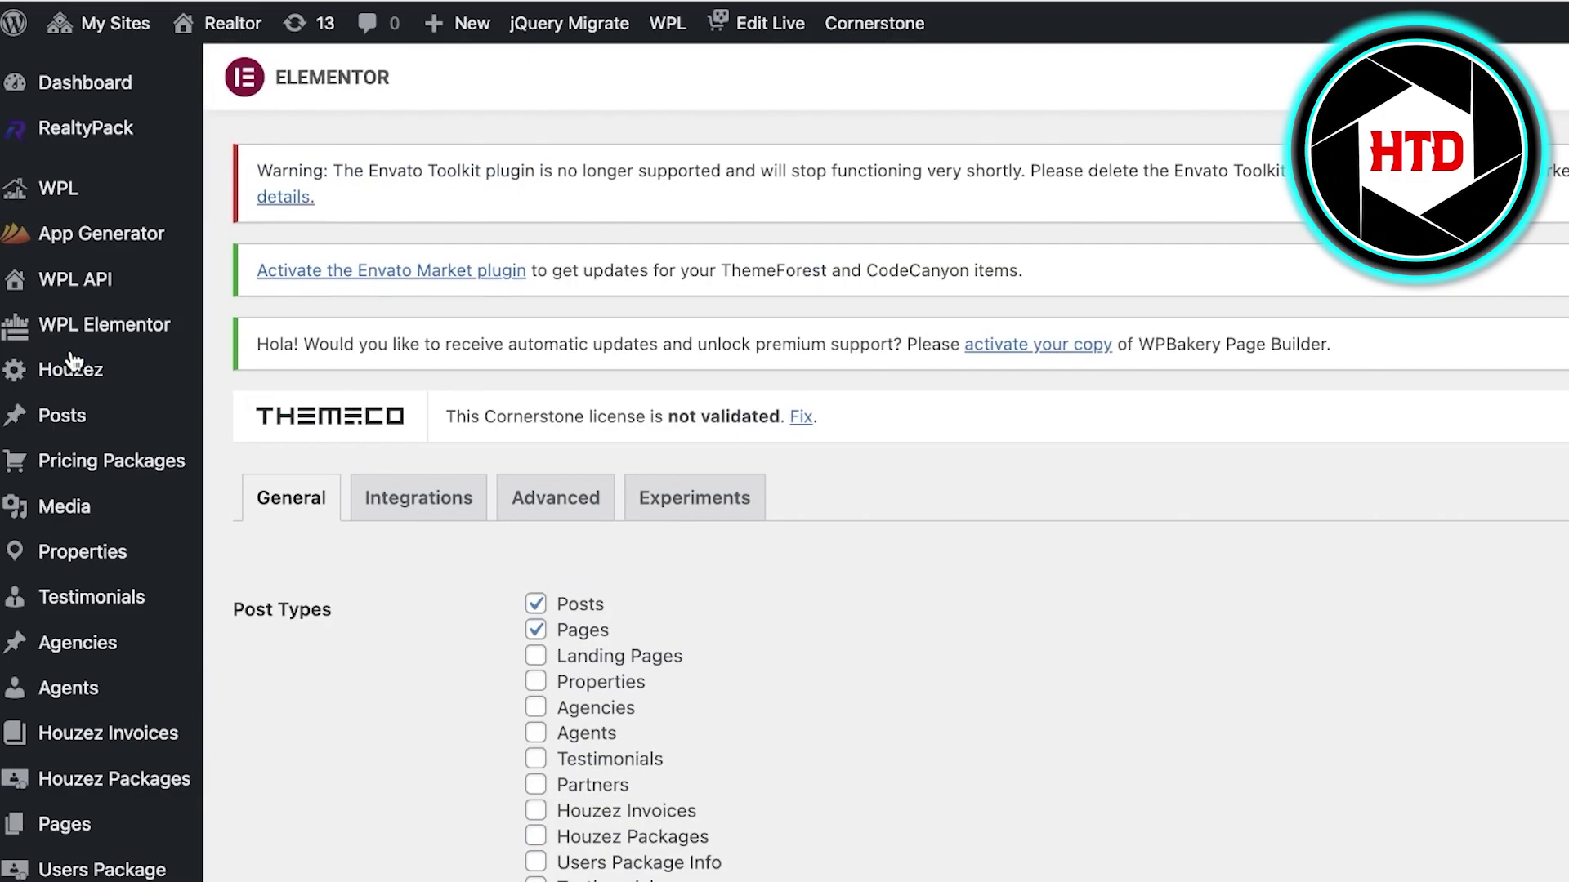
- Review Elementor's post types and default color and font settings, and its general tools options
{"action": "scroll", "coordinate": [694, 301], "scroll_direction": "down", "scroll_amount": 10}
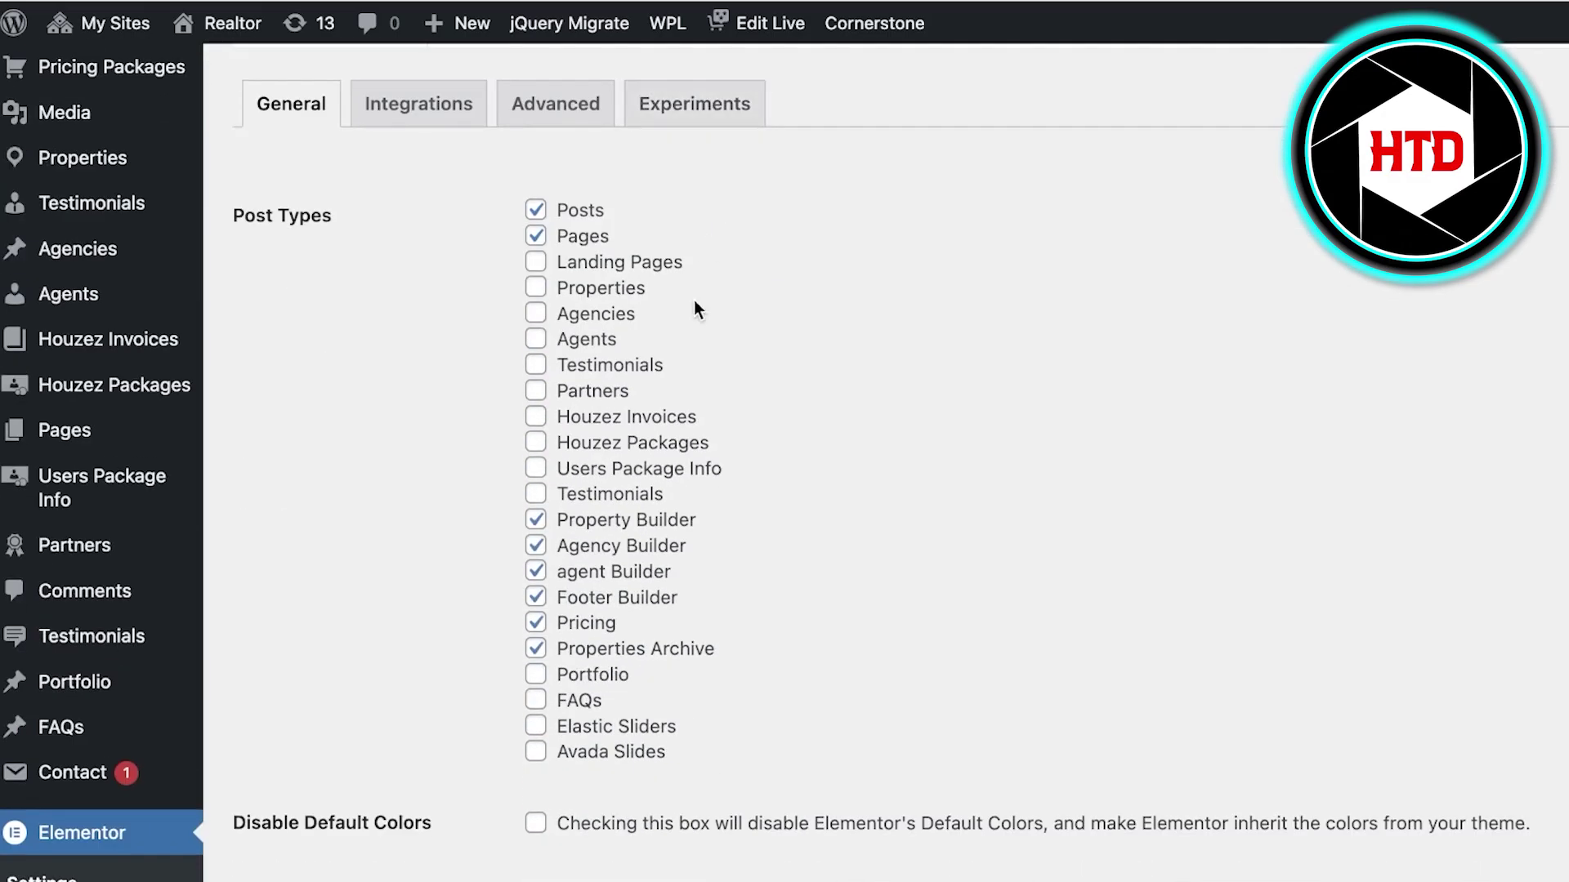
{"action": "scroll", "coordinate": [717, 349], "scroll_direction": "up", "scroll_amount": 7}
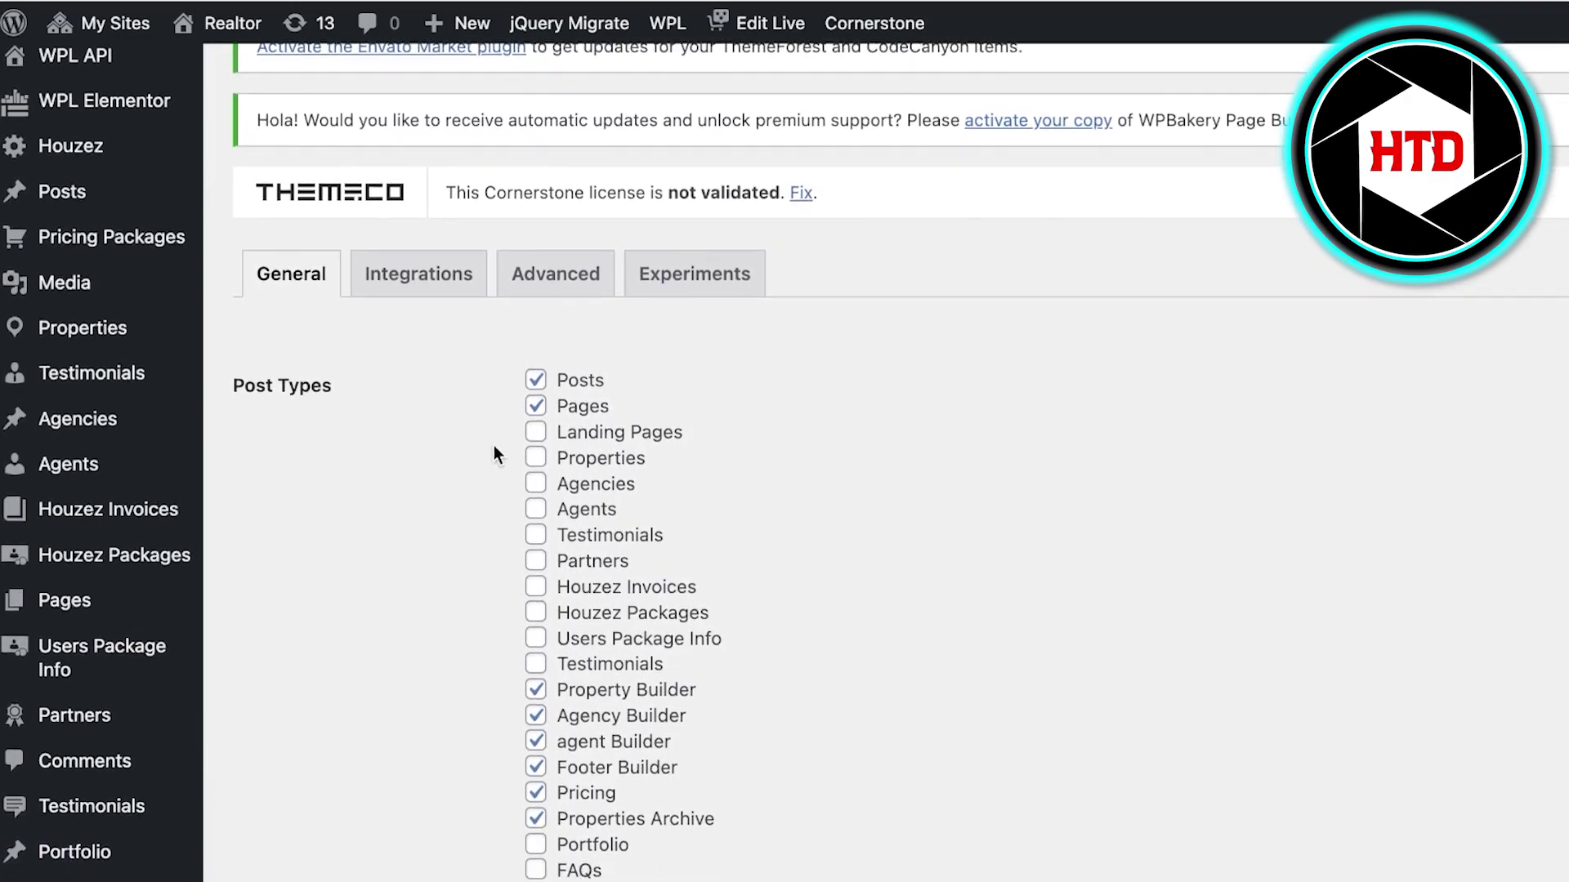
{"action": "scroll", "coordinate": [500, 448], "scroll_direction": "down", "scroll_amount": 4}
{"action": "scroll", "coordinate": [38, 711], "scroll_direction": "down", "scroll_amount": 2}
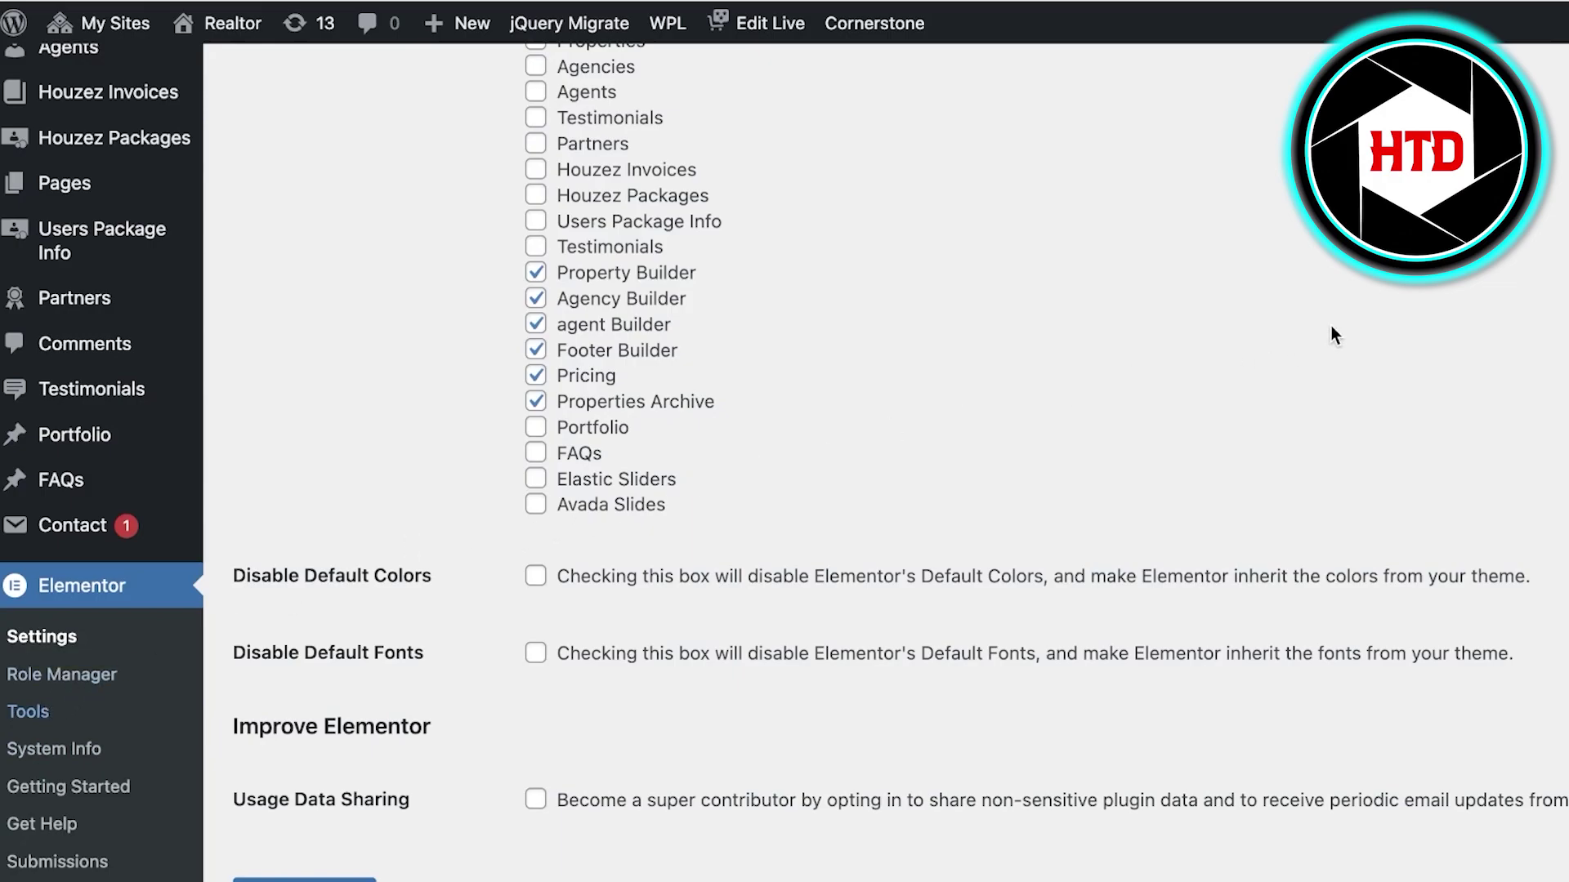
{"action": "scroll", "coordinate": [1326, 315], "scroll_direction": "down", "scroll_amount": 3}
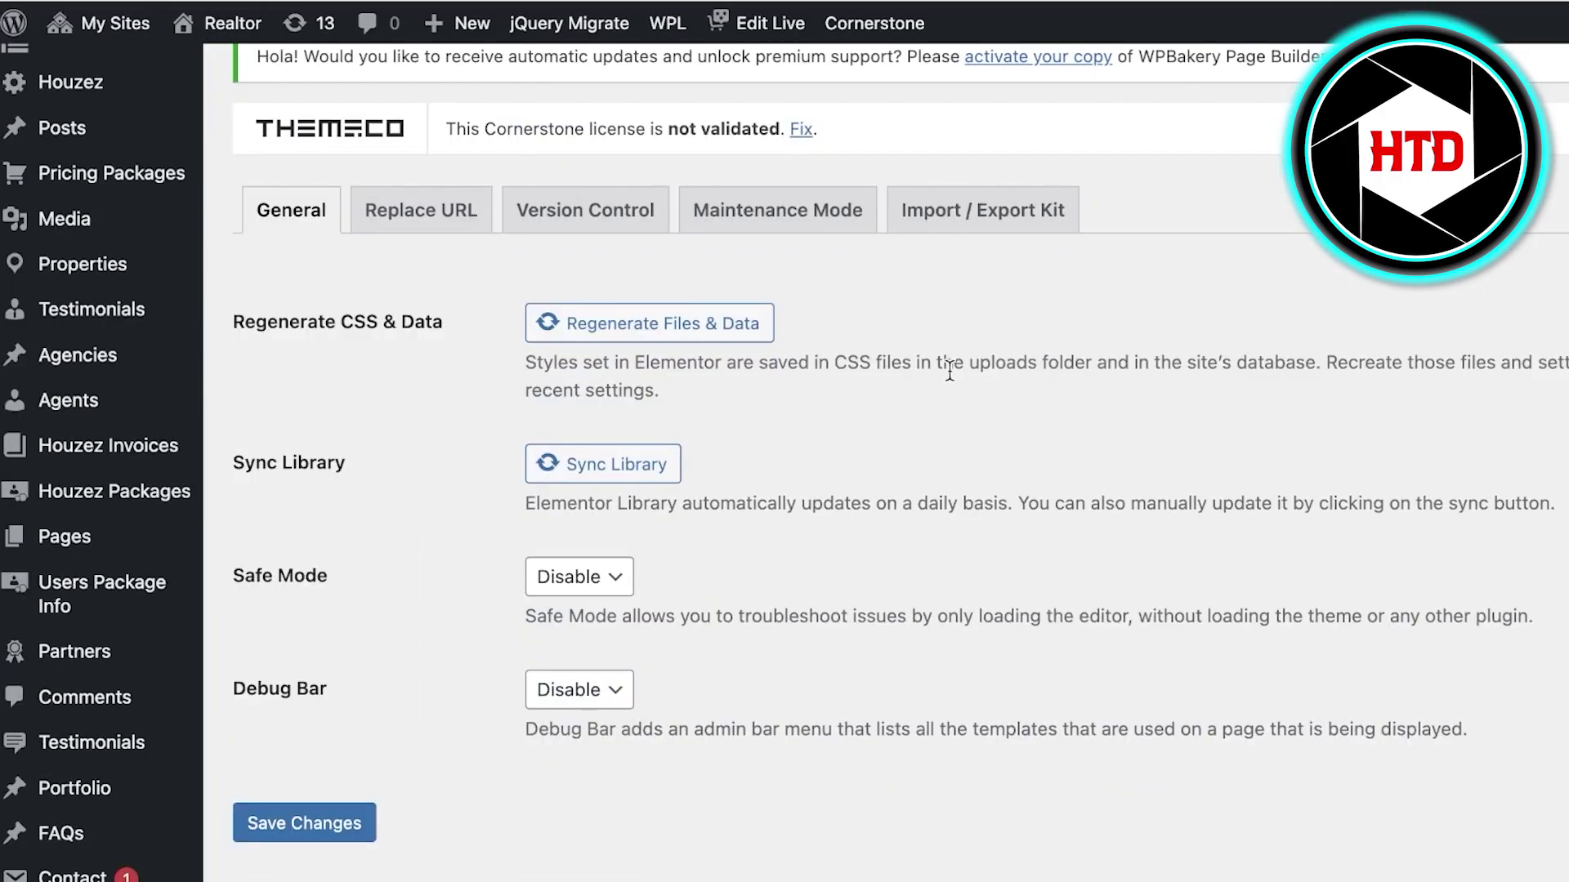
- Connect the site to the Elementor account and open the site's WordPress dashboard from the list of connected websites
{"action": "scroll", "coordinate": [1026, 274], "scroll_direction": "up", "scroll_amount": 4}
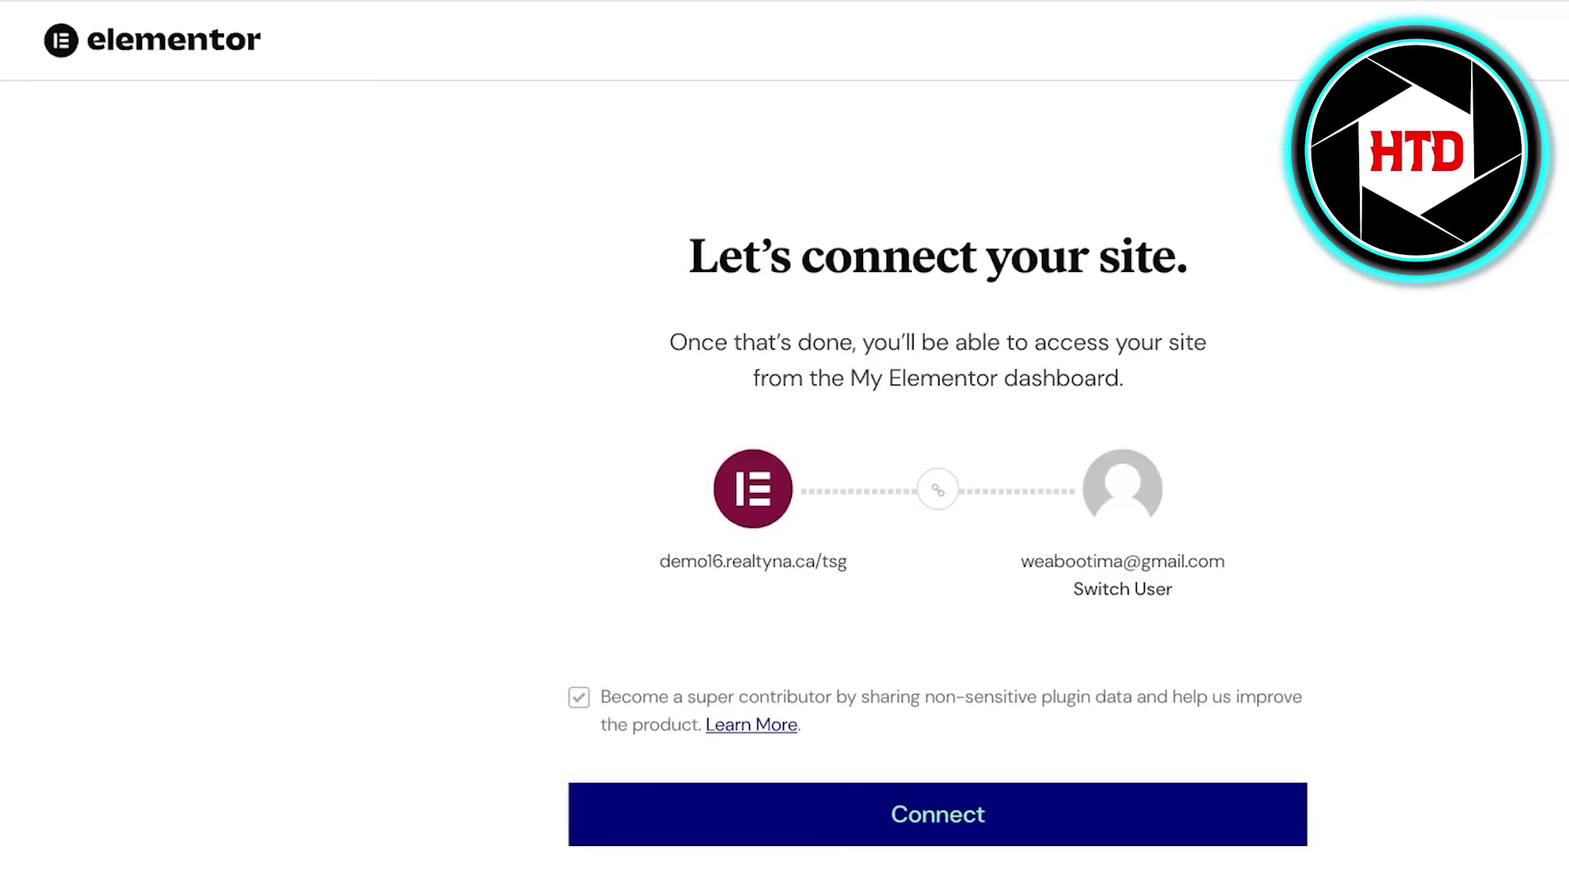
{"action": "left_click", "coordinate": [869, 825]}
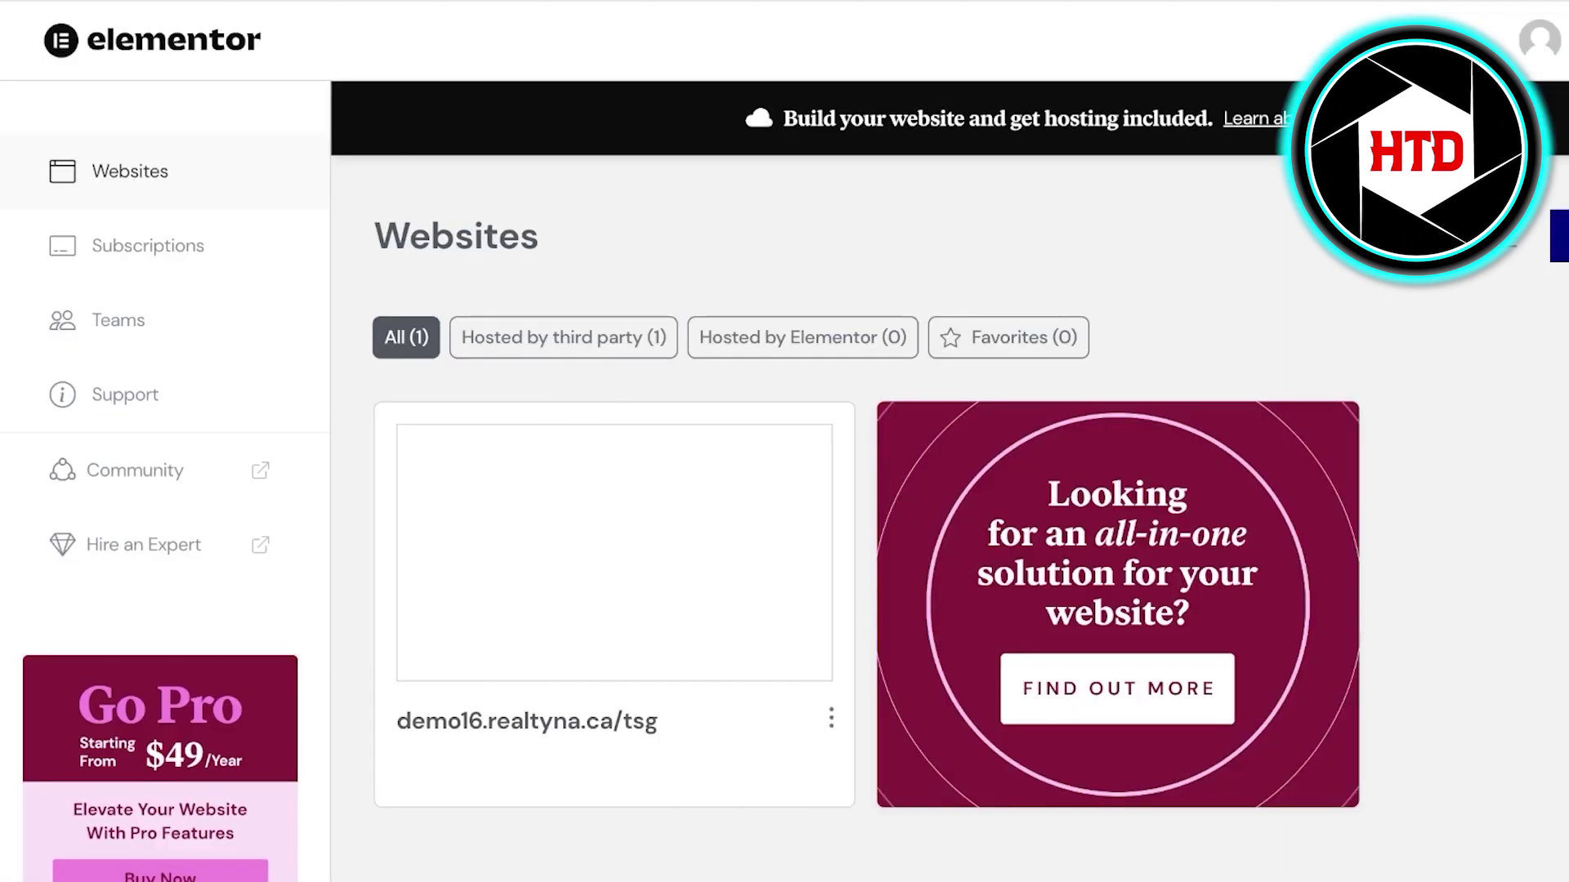
{"action": "mouse_move", "coordinate": [629, 532]}
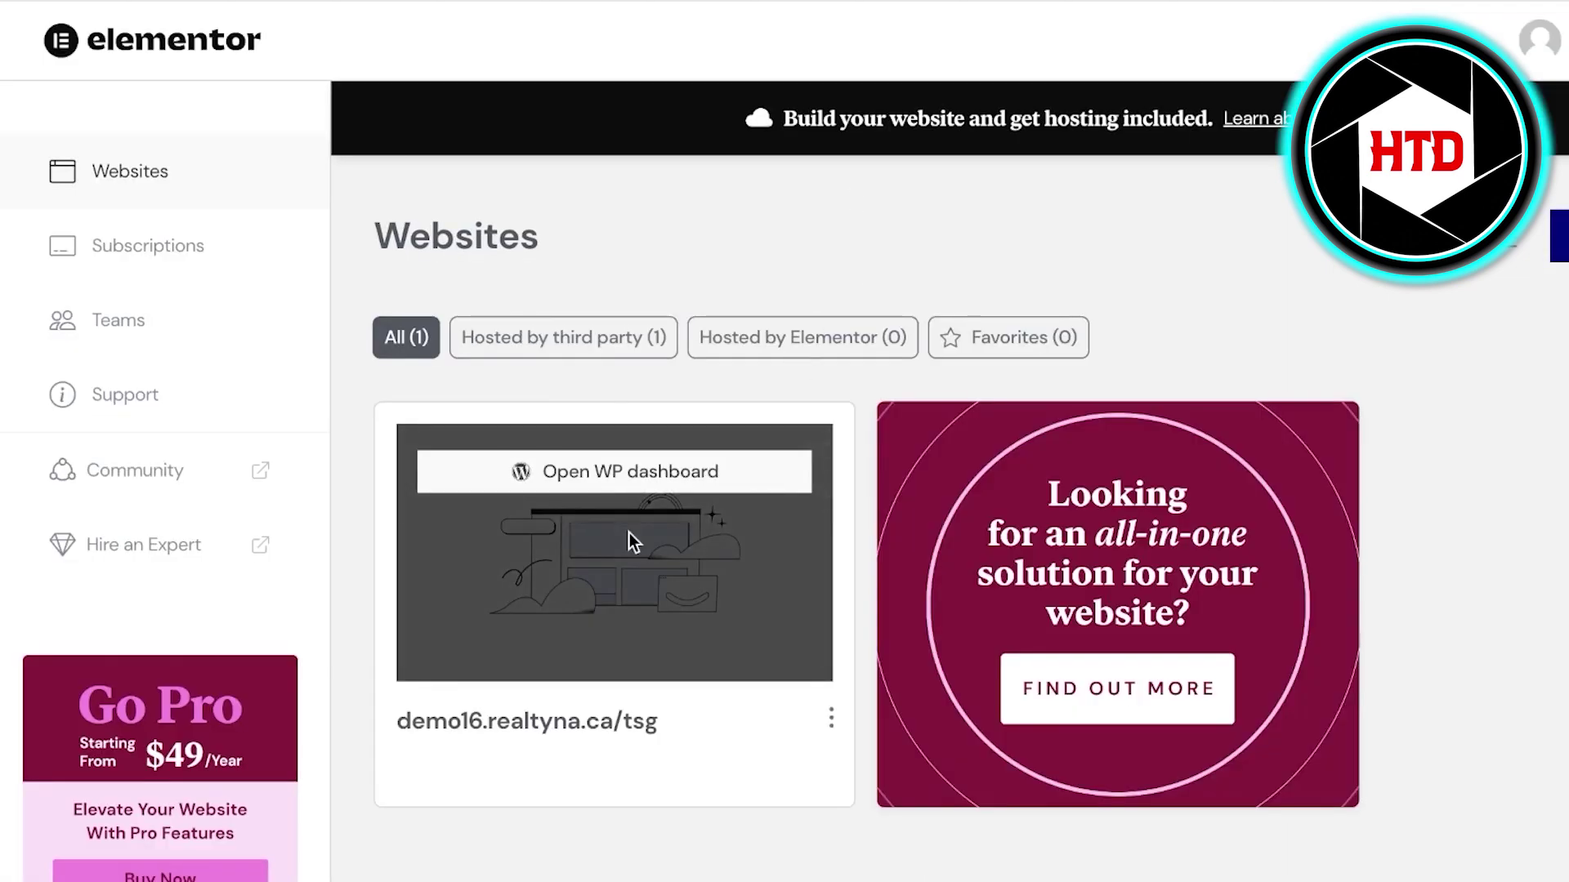
{"action": "left_click", "coordinate": [634, 466]}
{"action": "left_click", "coordinate": [842, 720]}
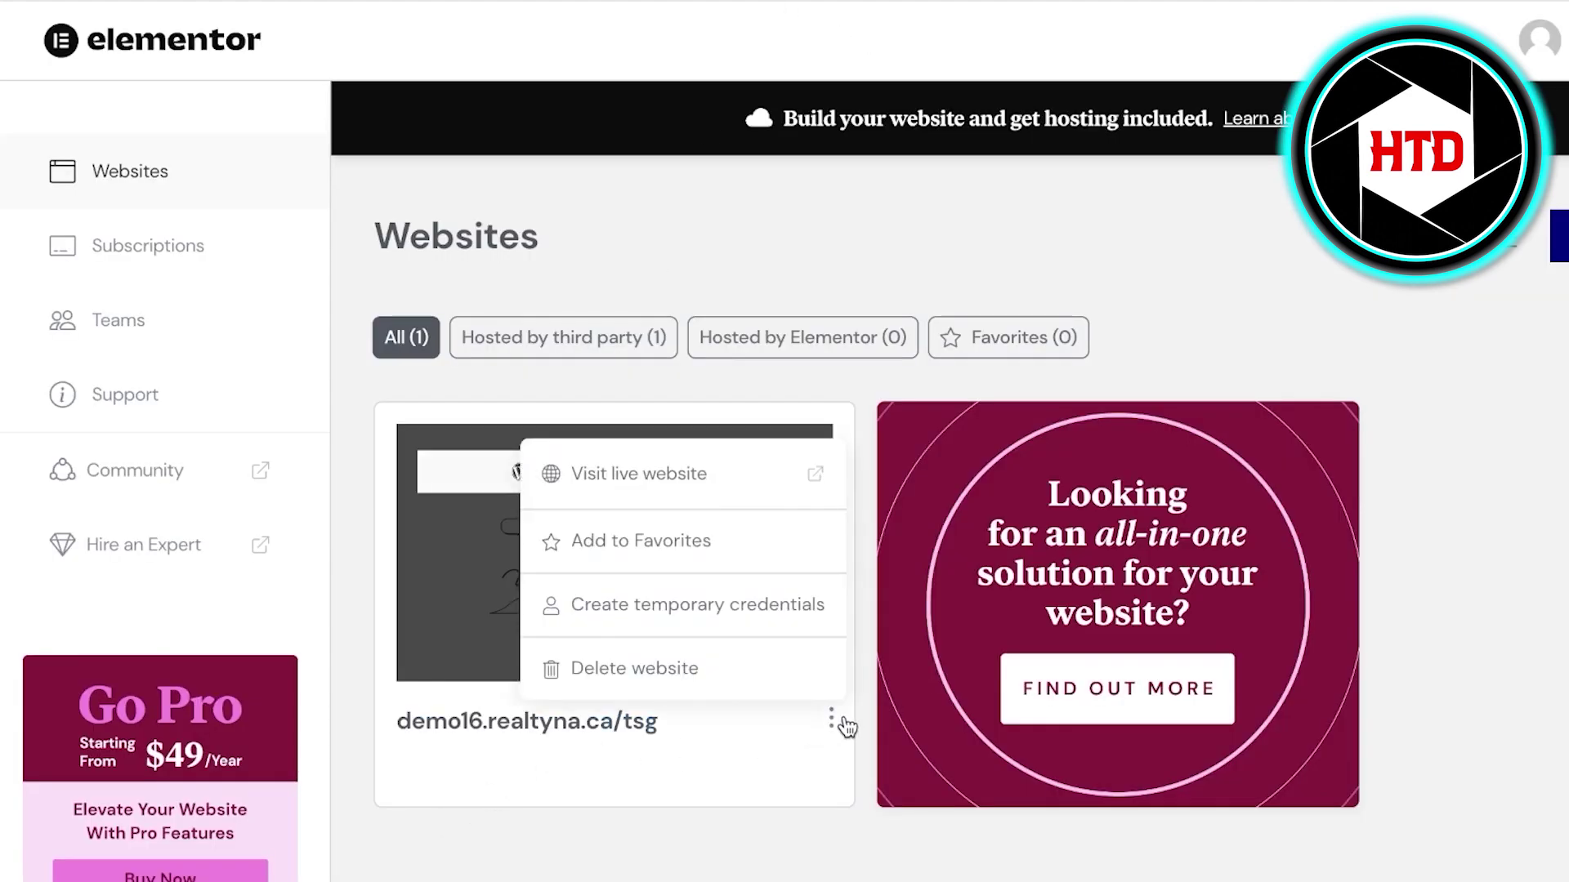
{"action": "left_click", "coordinate": [778, 741]}
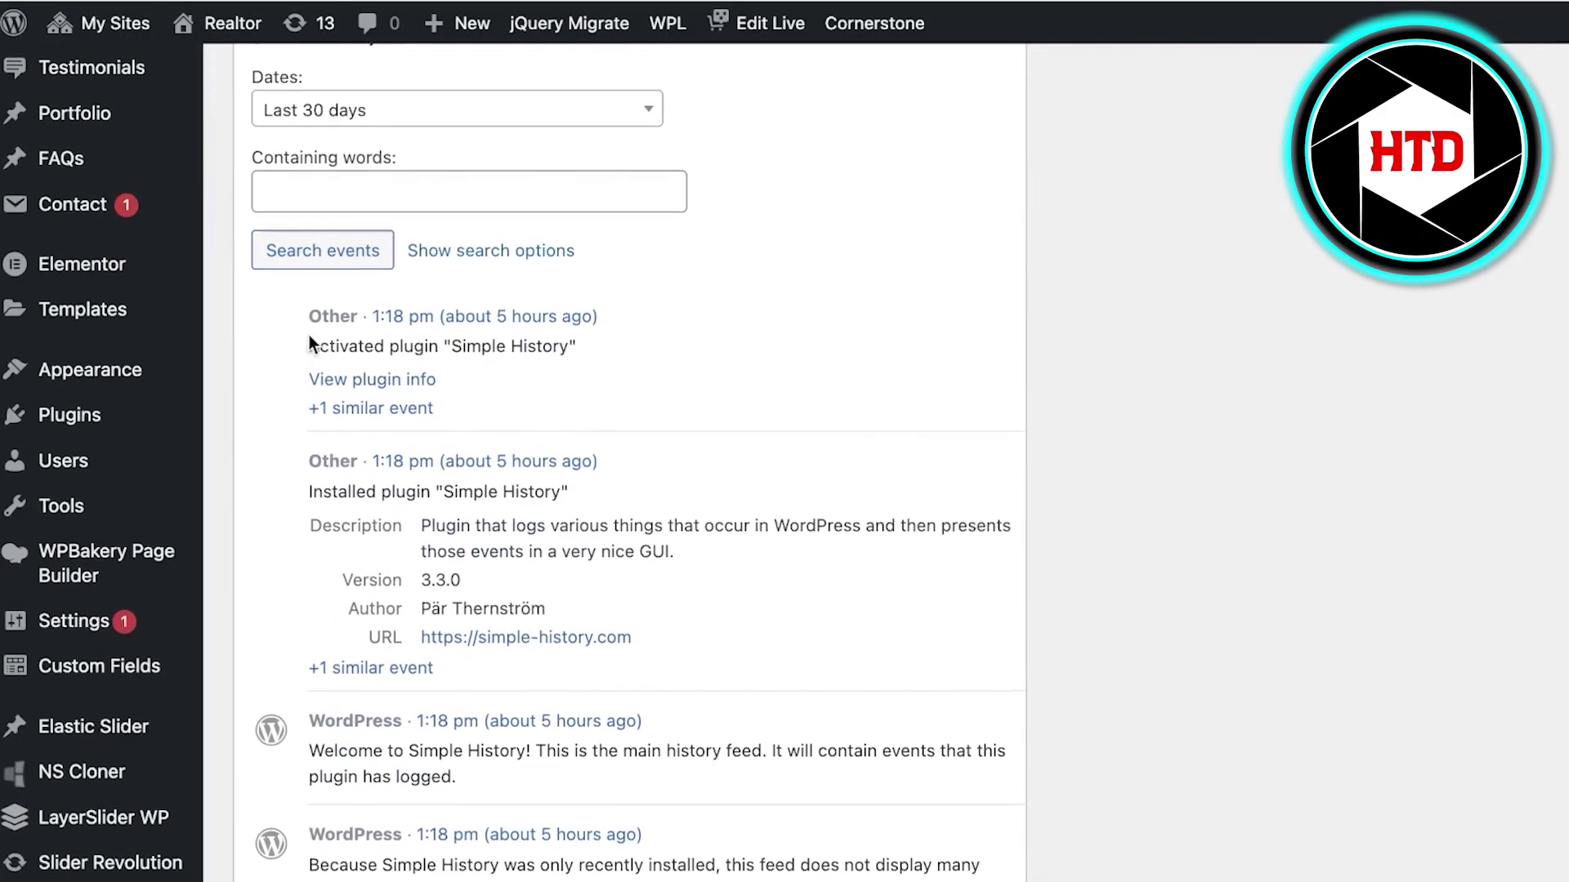
- Open Elementor's Getting Started page and go to its option for creating a first page
{"action": "scroll", "coordinate": [150, 221], "scroll_direction": "down", "scroll_amount": 2}
{"action": "scroll", "coordinate": [147, 238], "scroll_direction": "up", "scroll_amount": 1}
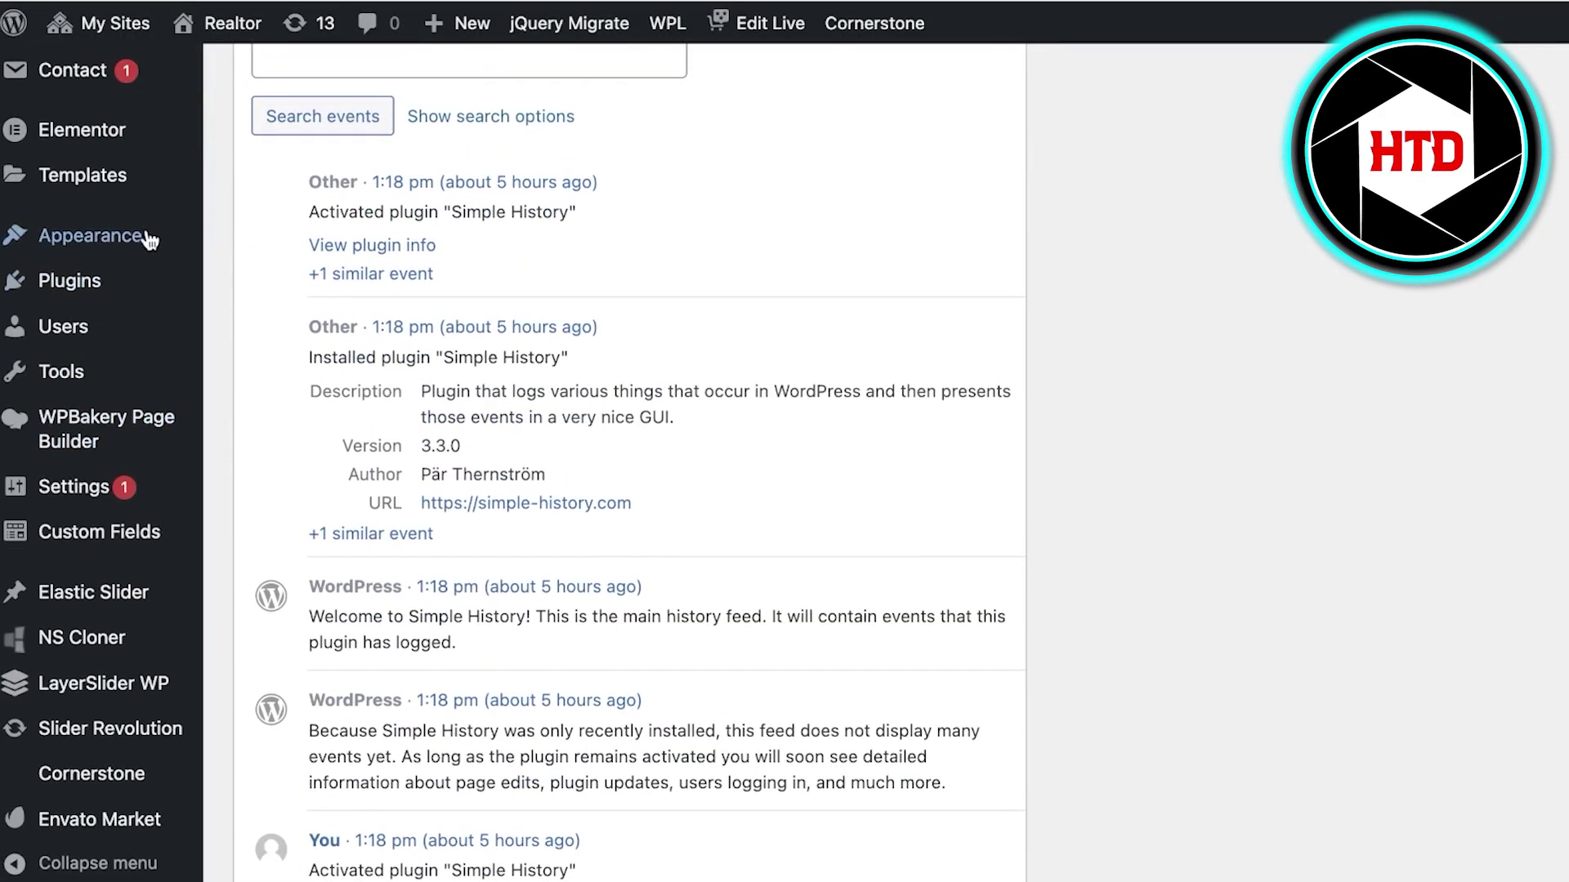
{"action": "scroll", "coordinate": [112, 319], "scroll_direction": "up", "scroll_amount": 4}
{"action": "scroll", "coordinate": [109, 491], "scroll_direction": "down", "scroll_amount": 4}
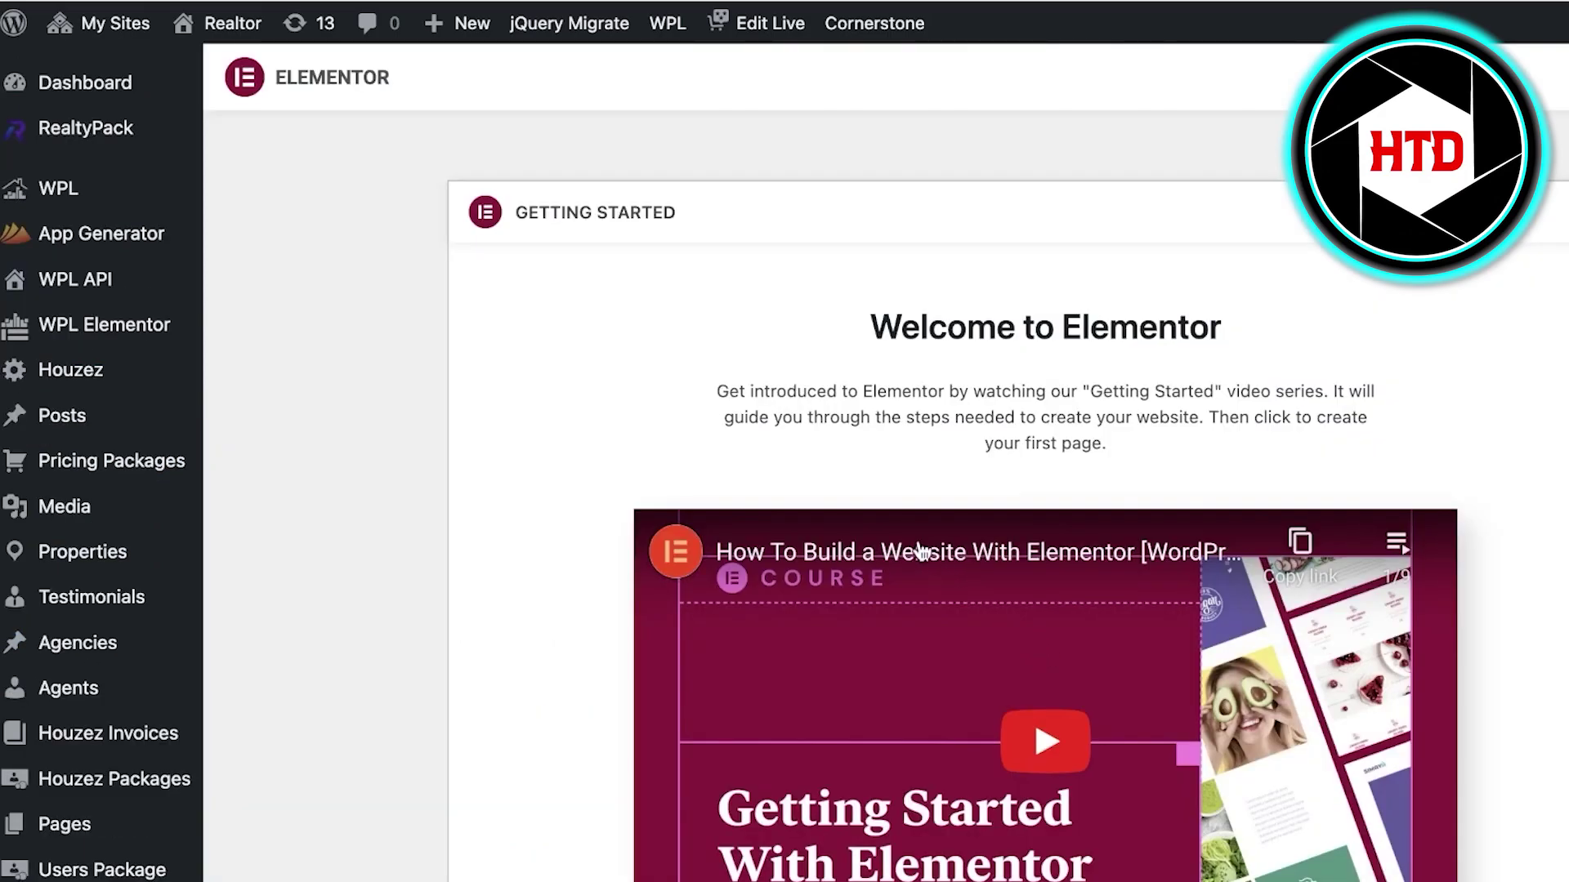
{"action": "mouse_move", "coordinate": [16, 247]}
{"action": "scroll", "coordinate": [95, 438], "scroll_direction": "down", "scroll_amount": 8}
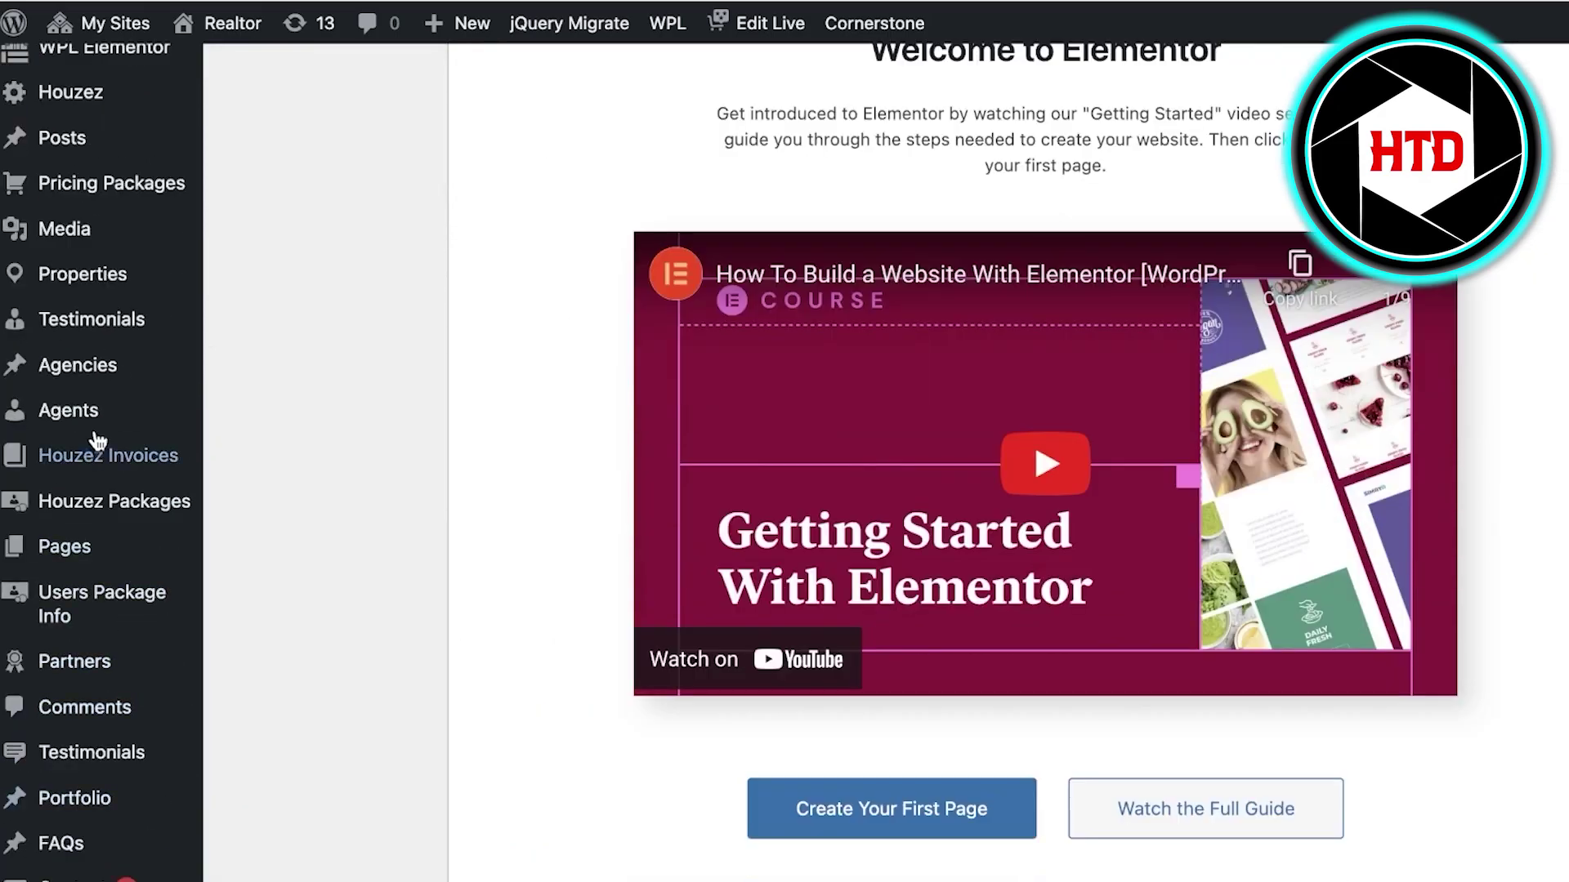
{"action": "scroll", "coordinate": [47, 727], "scroll_direction": "down", "scroll_amount": 3}
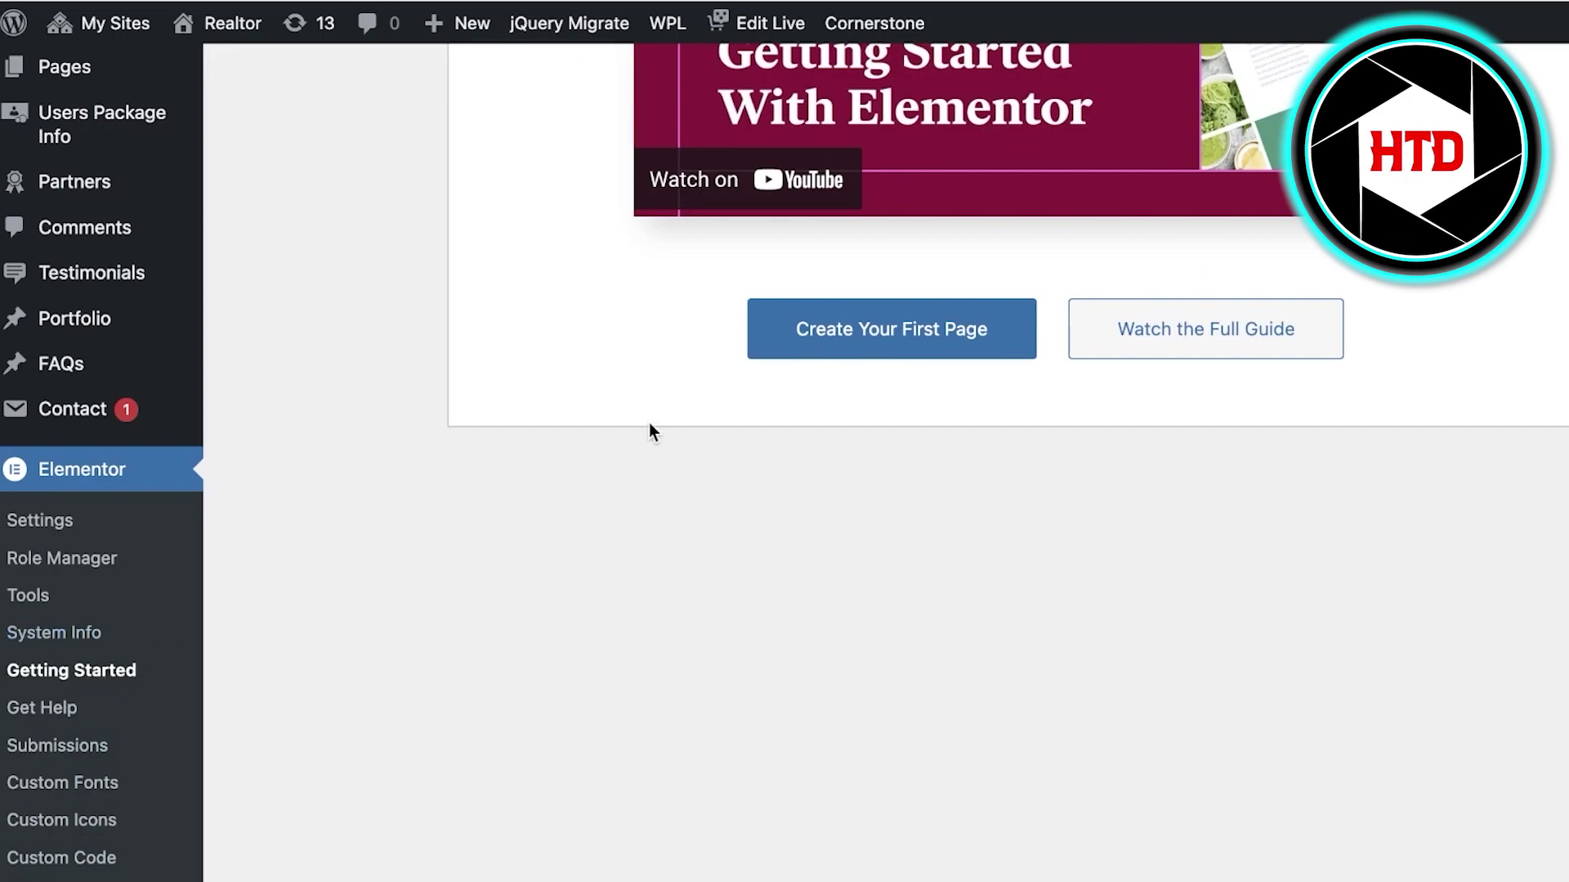
- Create the first page with Elementor and browse the WPL widgets in the page editor
{"action": "left_click", "coordinate": [884, 337]}
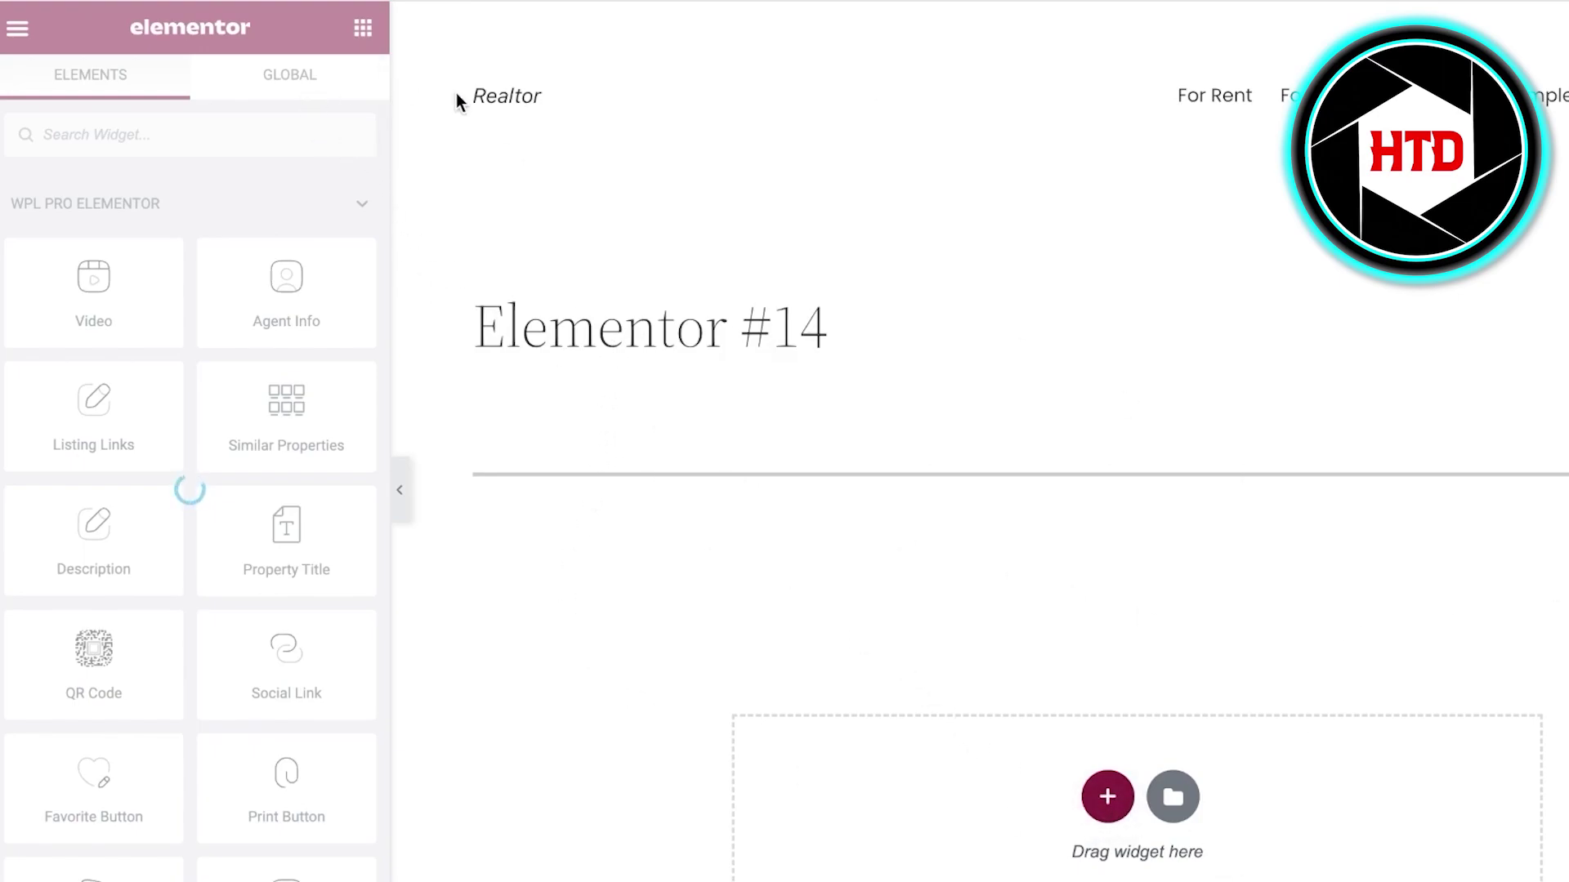
{"action": "scroll", "coordinate": [378, 115], "scroll_direction": "down", "scroll_amount": 10}
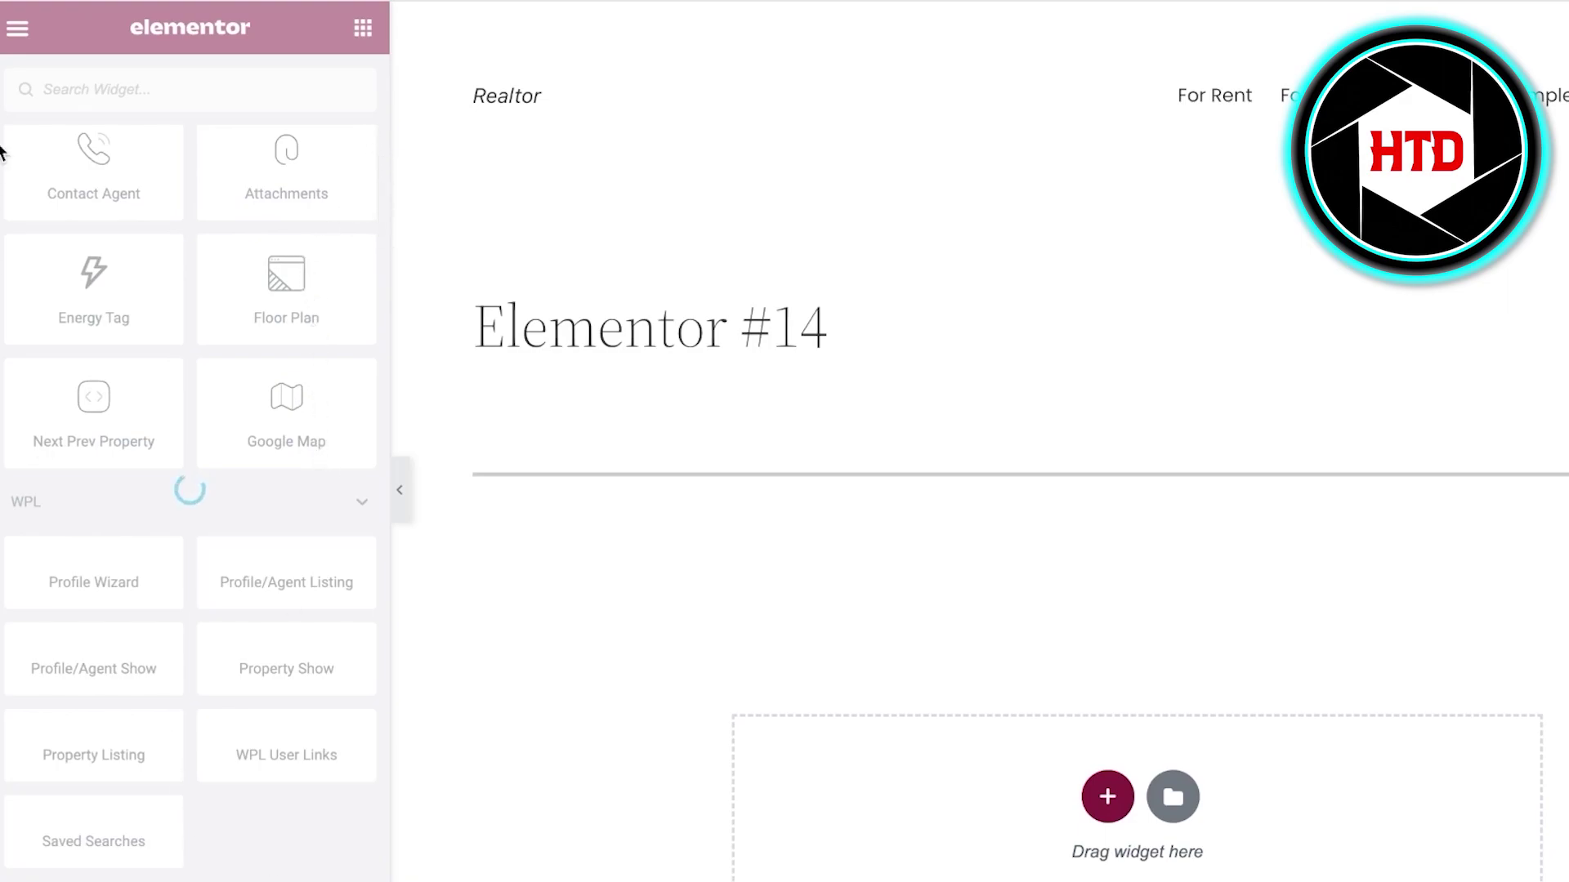
{"action": "scroll", "coordinate": [400, 351], "scroll_direction": "up", "scroll_amount": 2}
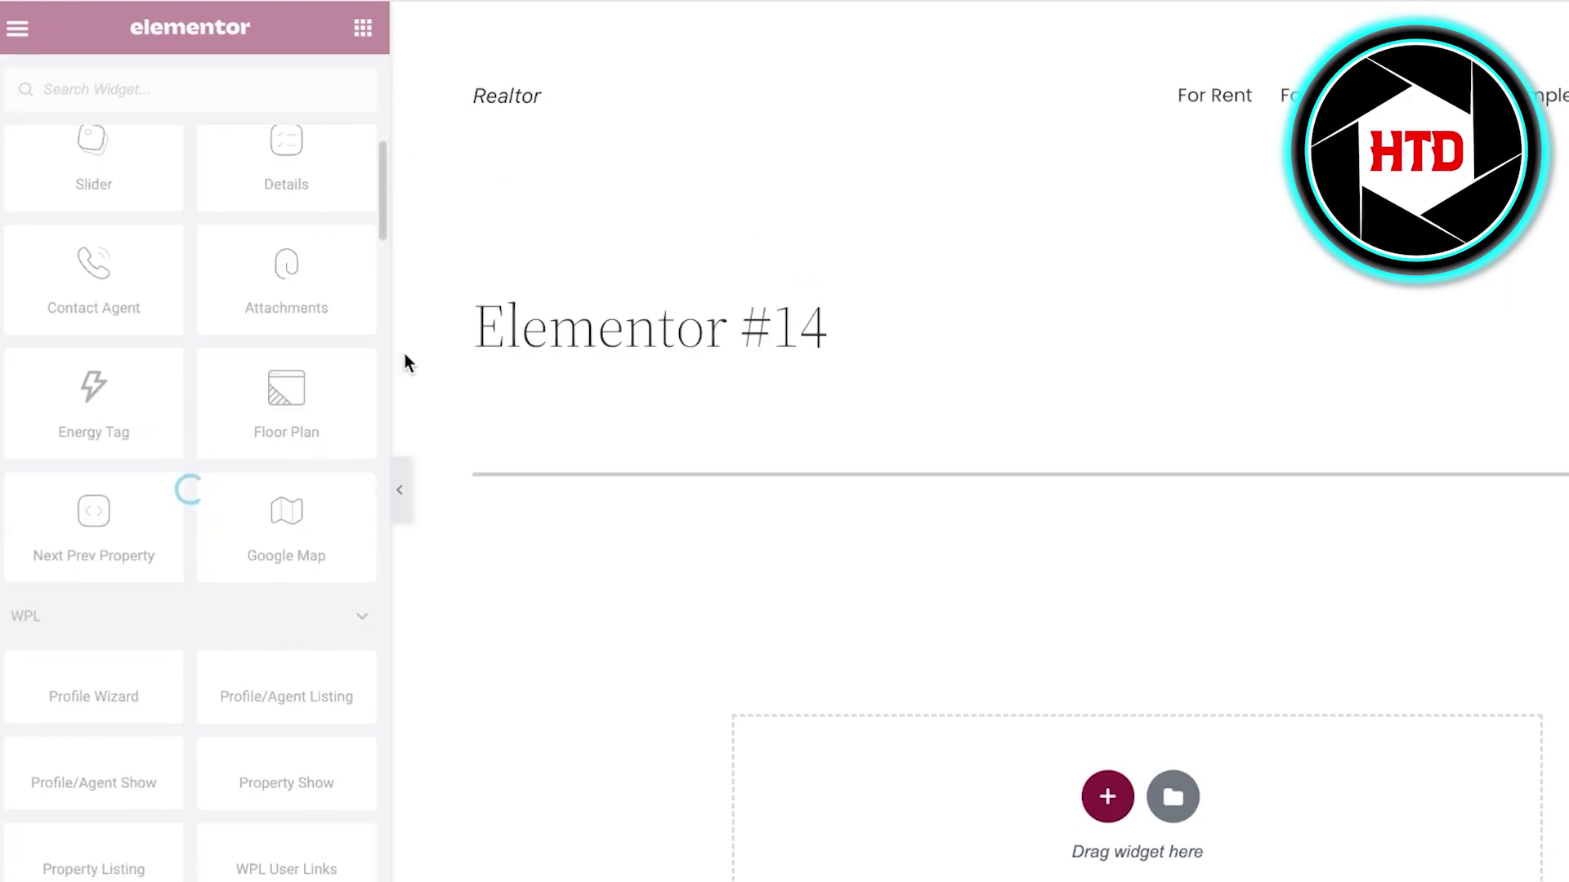
- Open Elementor's template library from the new page's canvas and look through the ready-made page templates
{"action": "key", "text": "ctrl+a"}
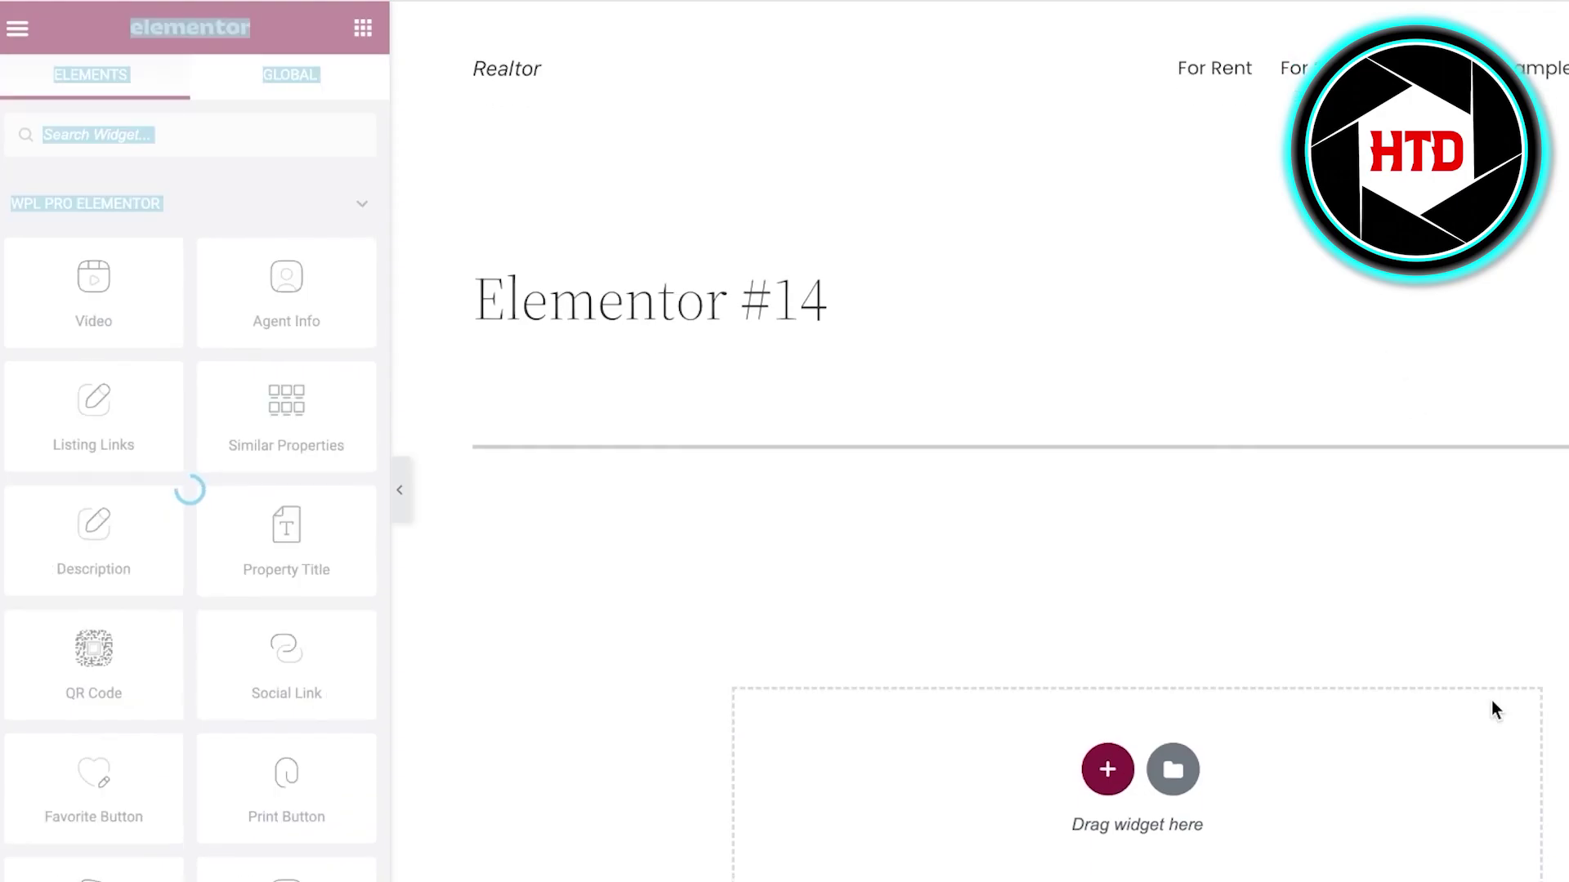
{"action": "scroll", "coordinate": [1347, 606], "scroll_direction": "down", "scroll_amount": 3}
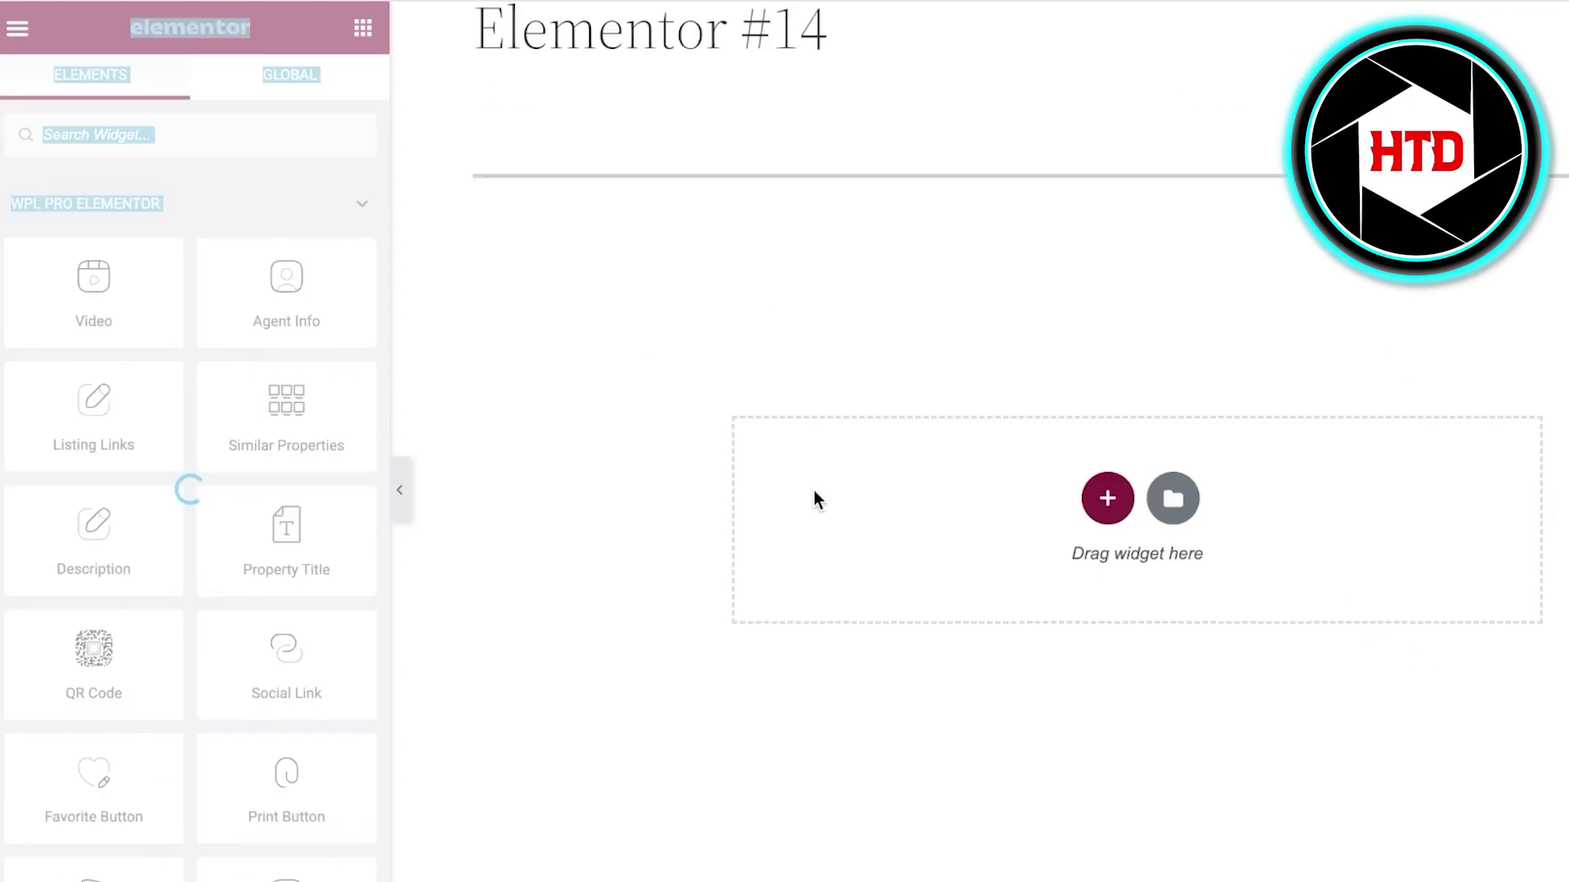
{"action": "left_click", "coordinate": [1174, 497]}
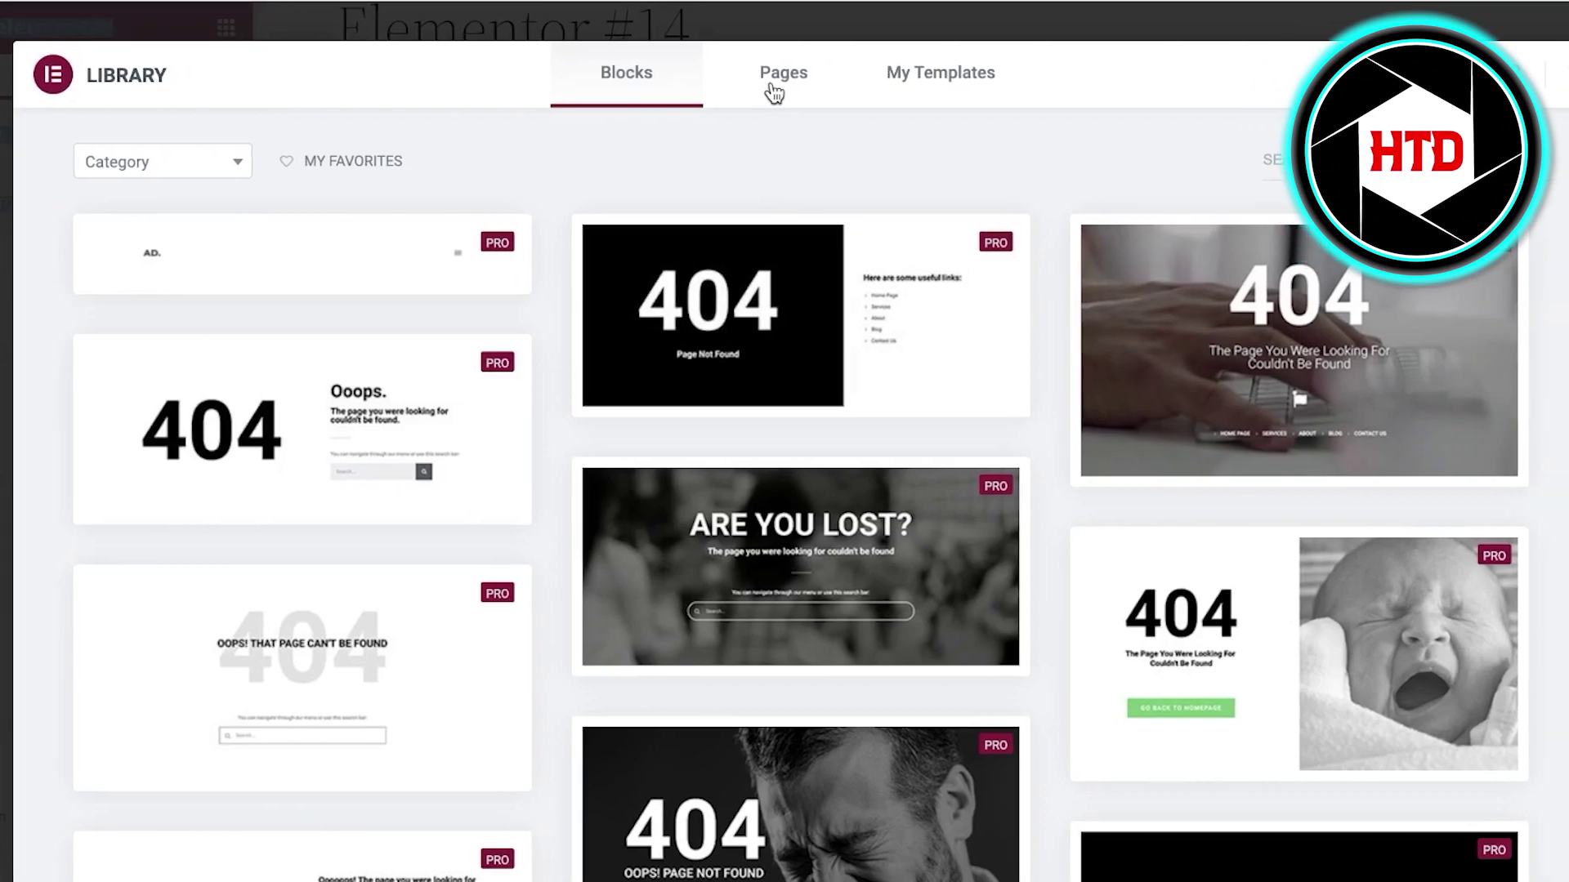
{"action": "left_click", "coordinate": [912, 90]}
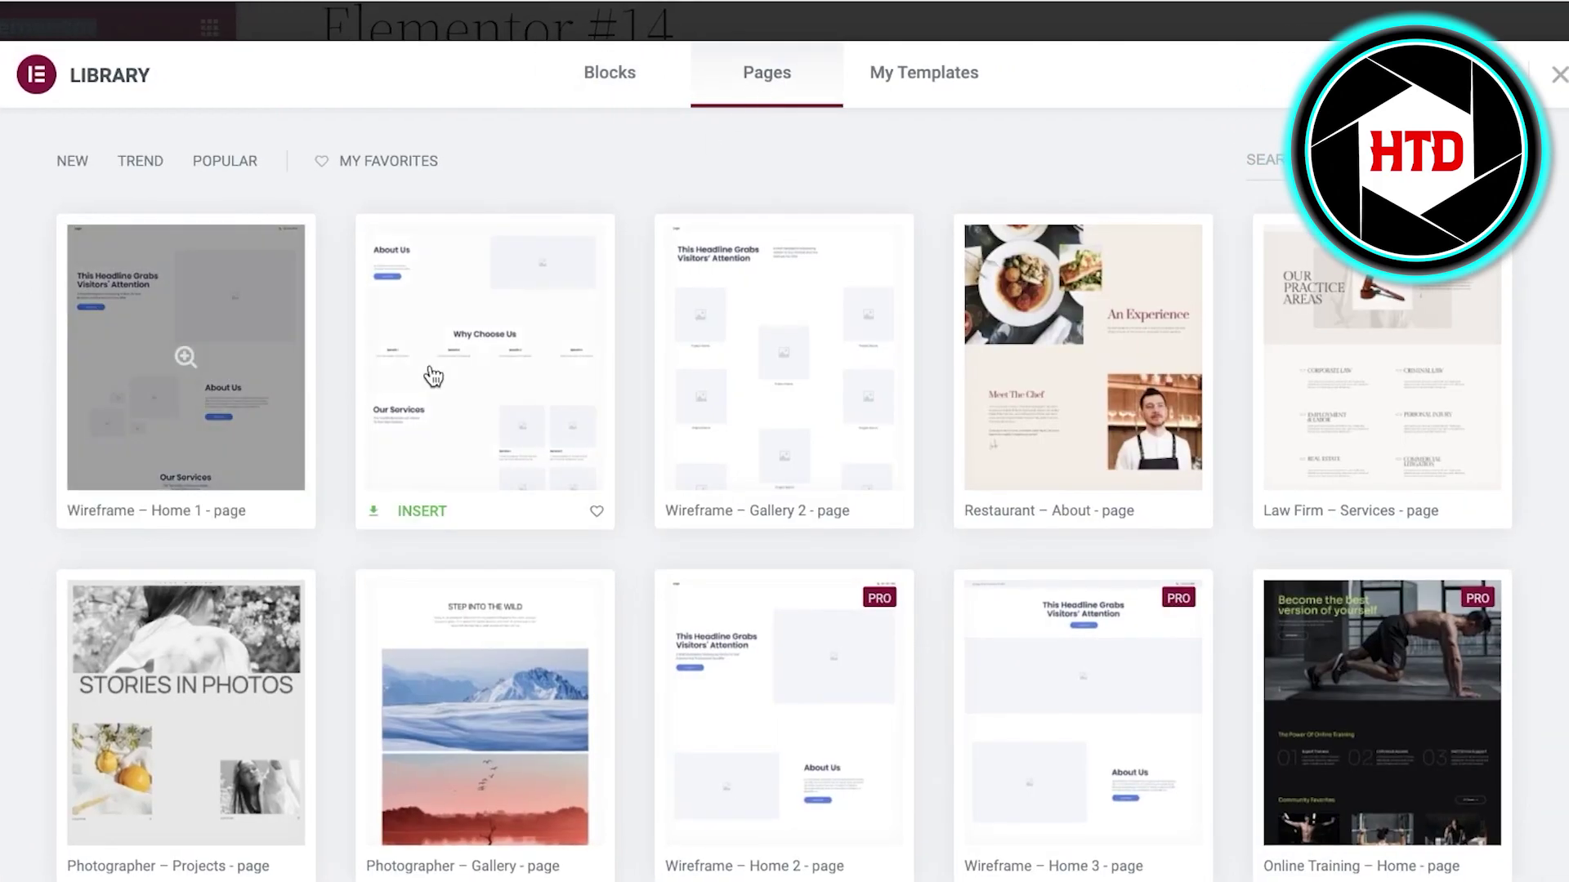
{"action": "scroll", "coordinate": [1483, 350], "scroll_direction": "down", "scroll_amount": 1}
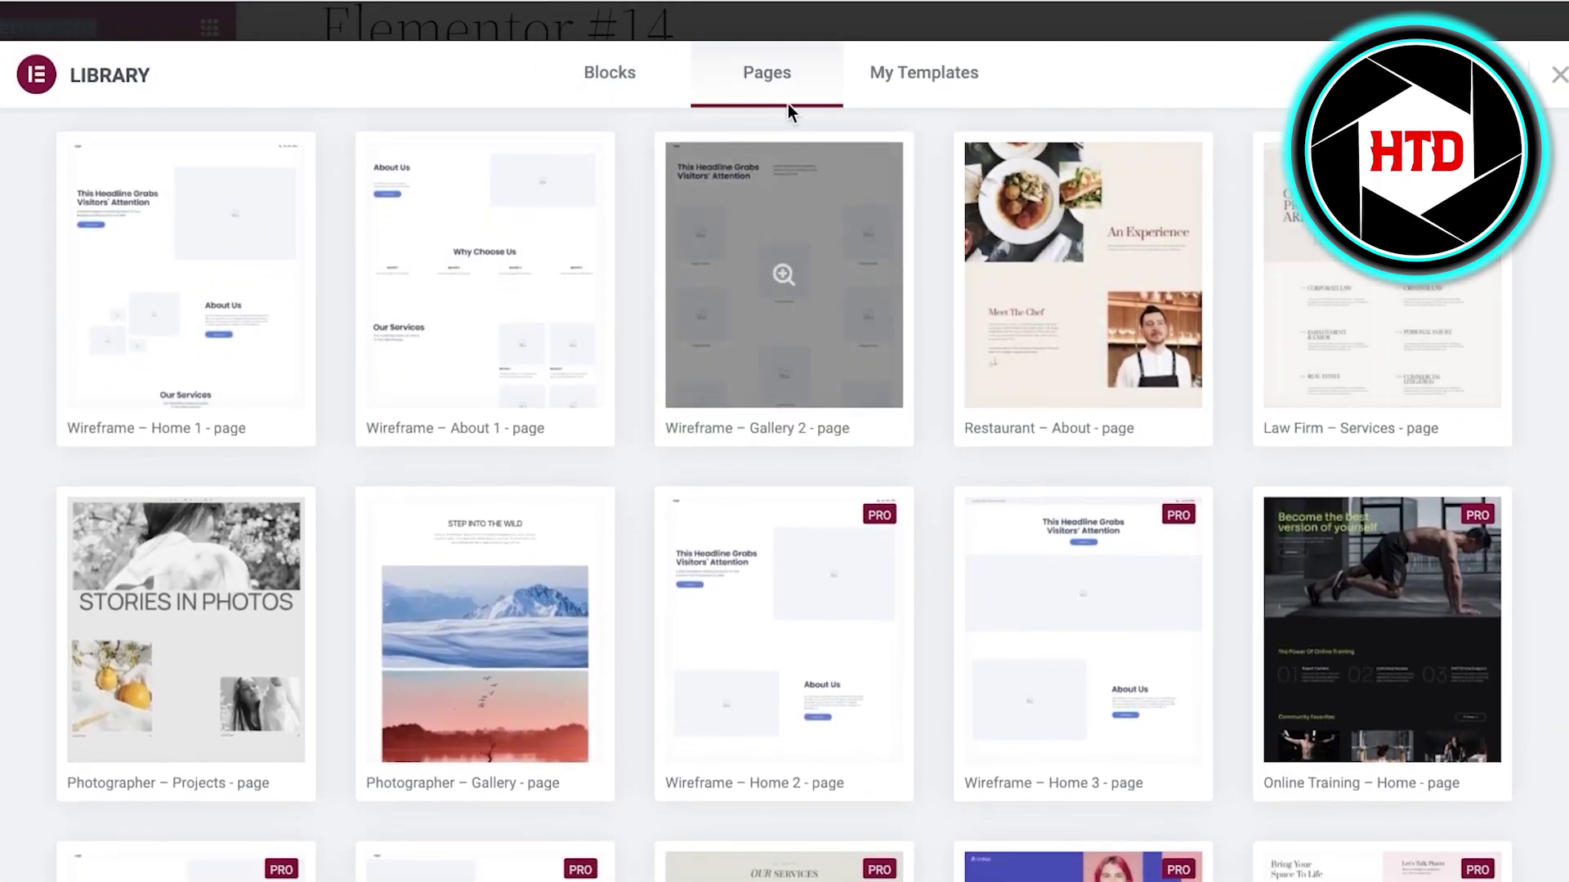
- Check the saved templates, browse the 404 and About Company block templates, and close the template library
{"action": "left_click", "coordinate": [940, 78]}
{"action": "left_click", "coordinate": [602, 88]}
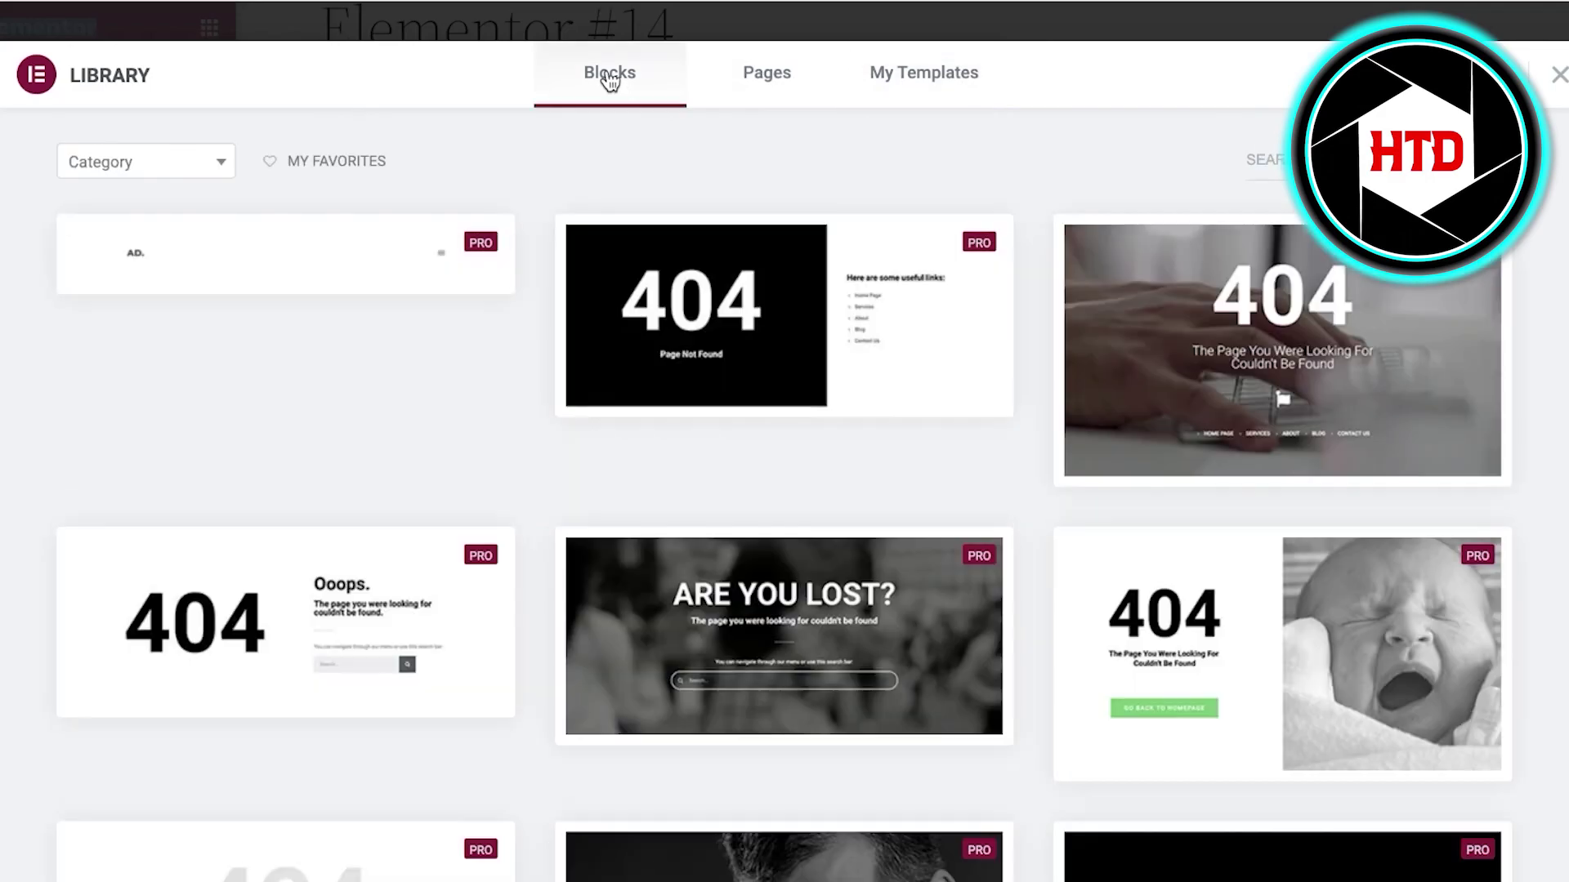
{"action": "scroll", "coordinate": [1278, 297], "scroll_direction": "down", "scroll_amount": 1}
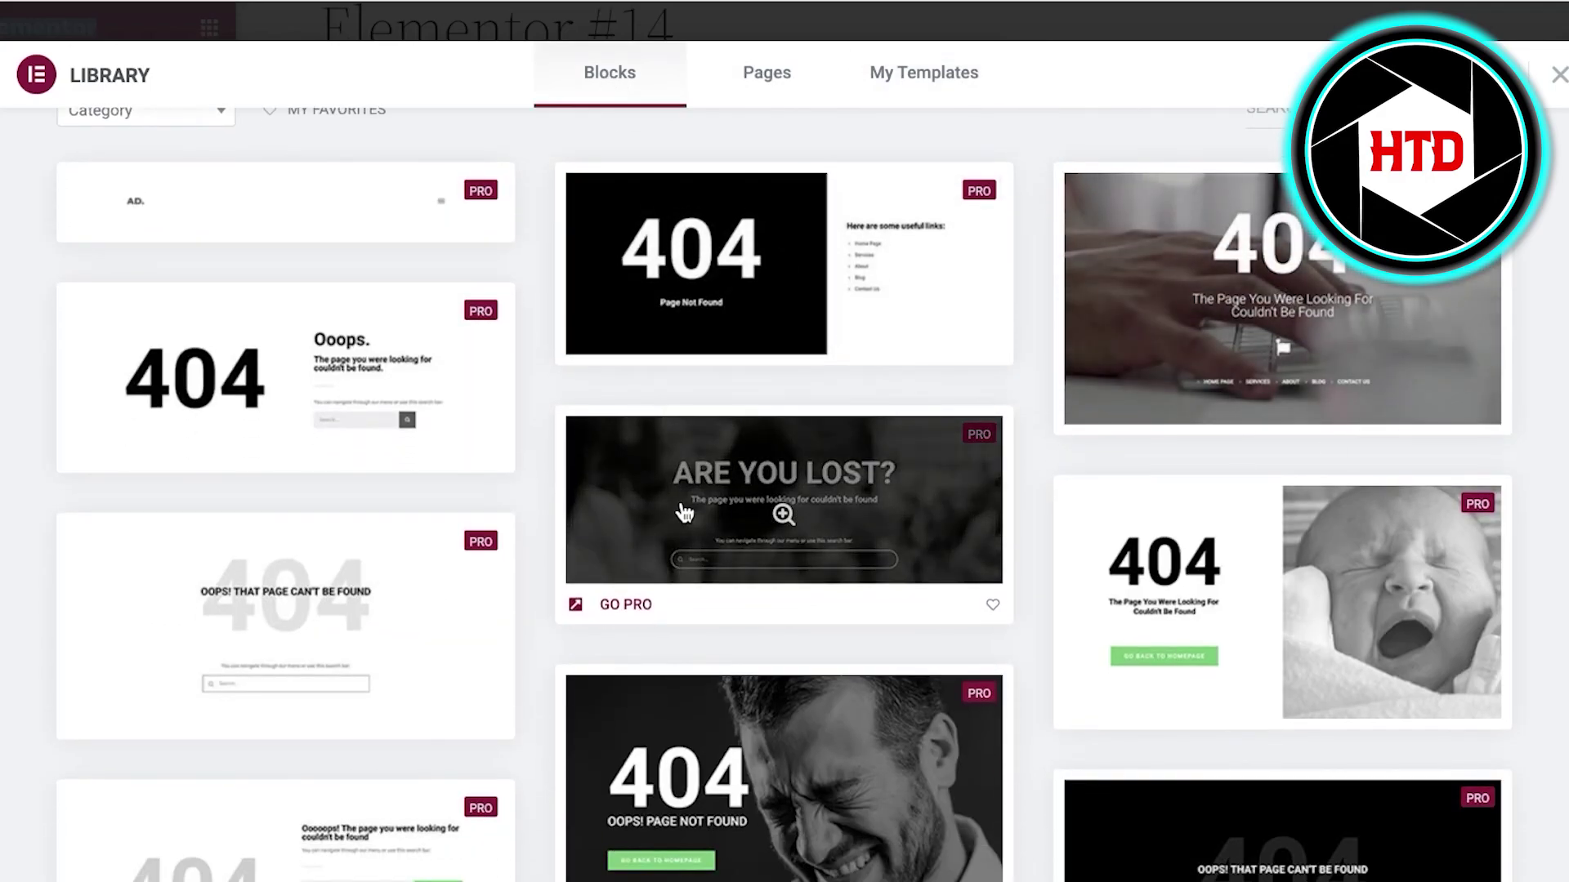
{"action": "scroll", "coordinate": [686, 509], "scroll_direction": "down", "scroll_amount": 10}
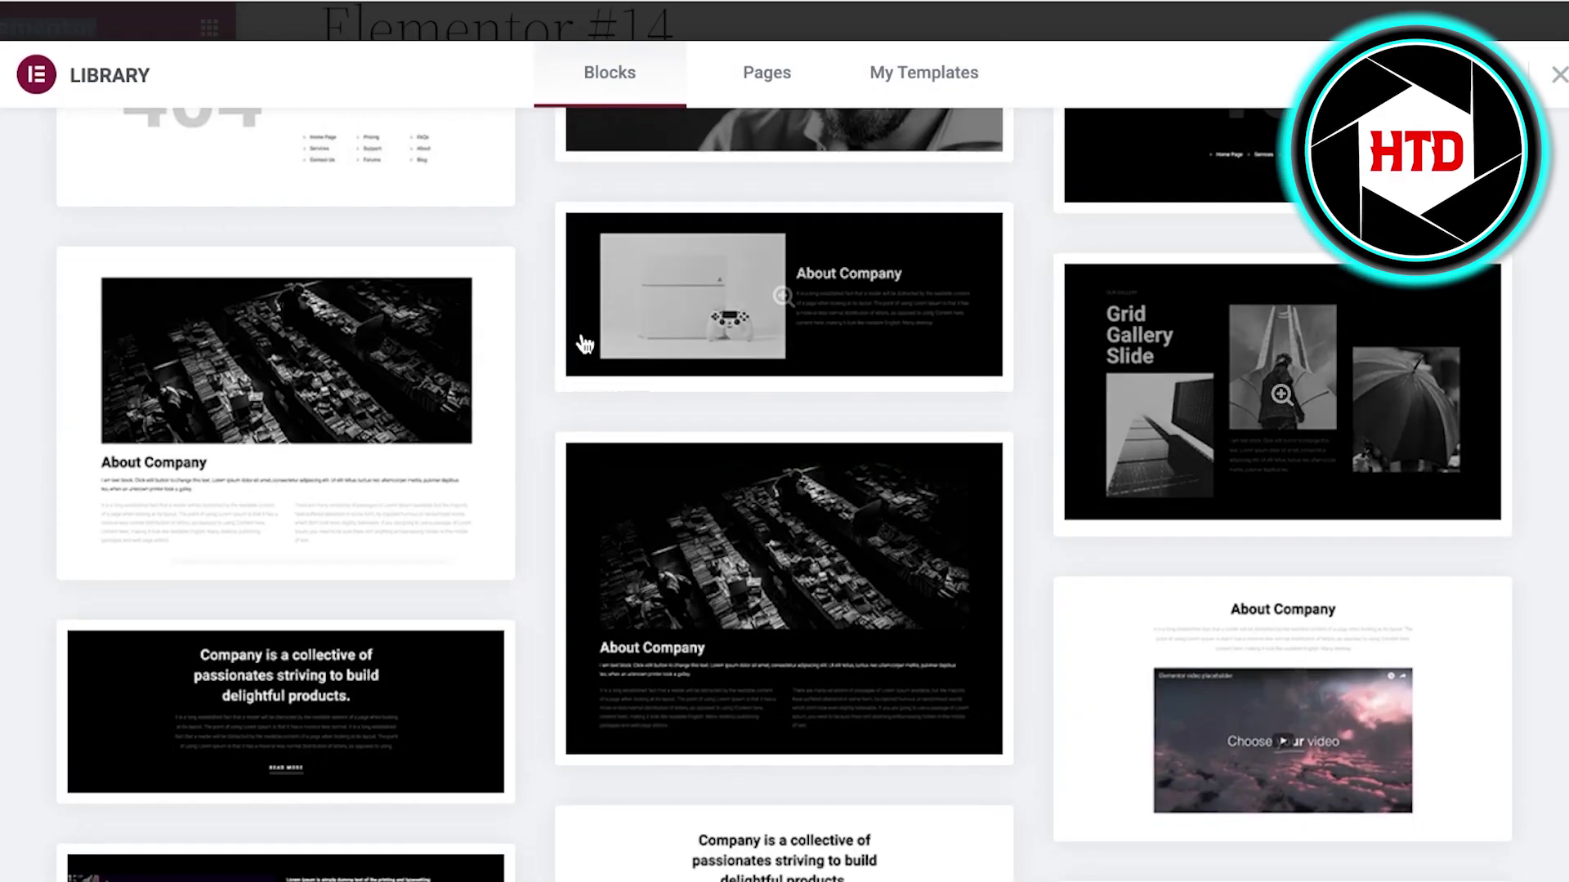
{"action": "left_click", "coordinate": [678, 295]}
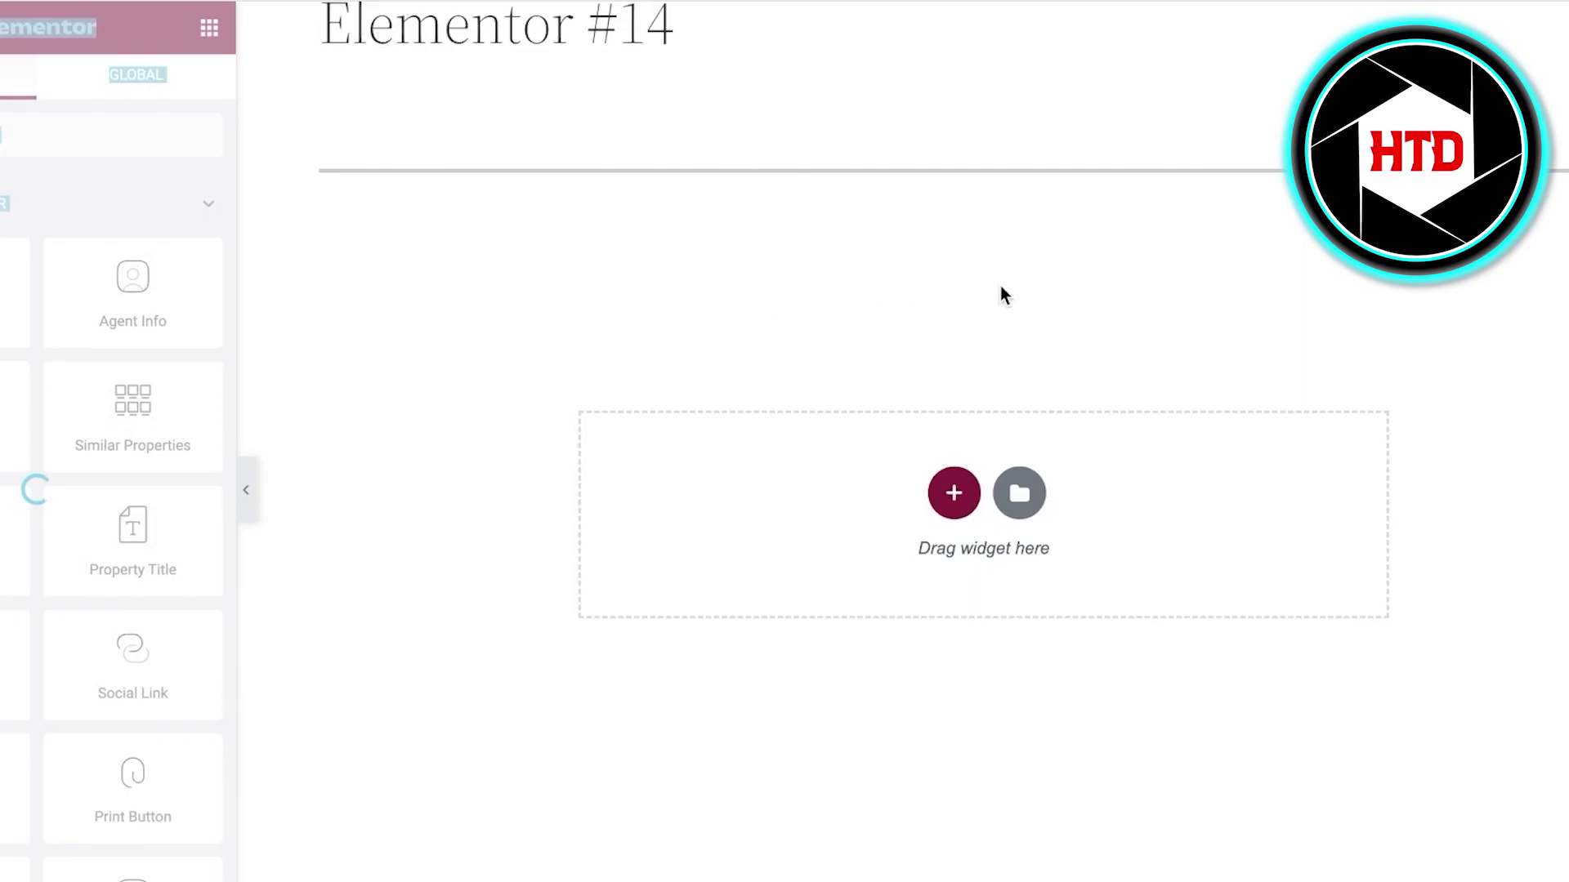
{"action": "scroll", "coordinate": [1000, 290], "scroll_direction": "up", "scroll_amount": 4}
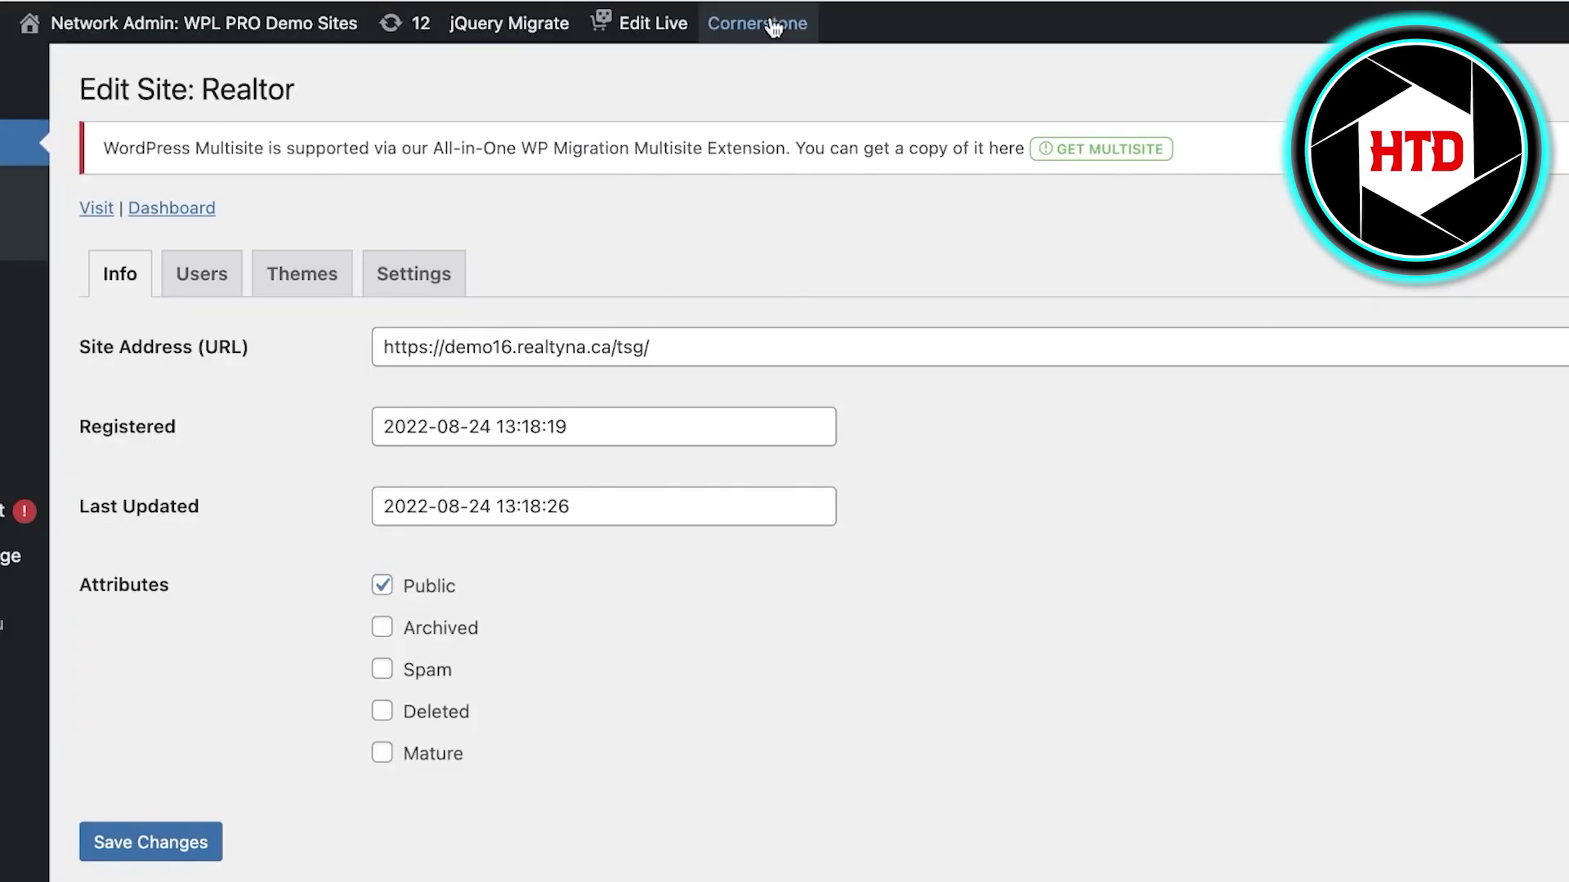
- Switch to the Realtyna website, review the important facts about its solutions, and return to the start of the home page
{"action": "mouse_move", "coordinate": [768, 32]}
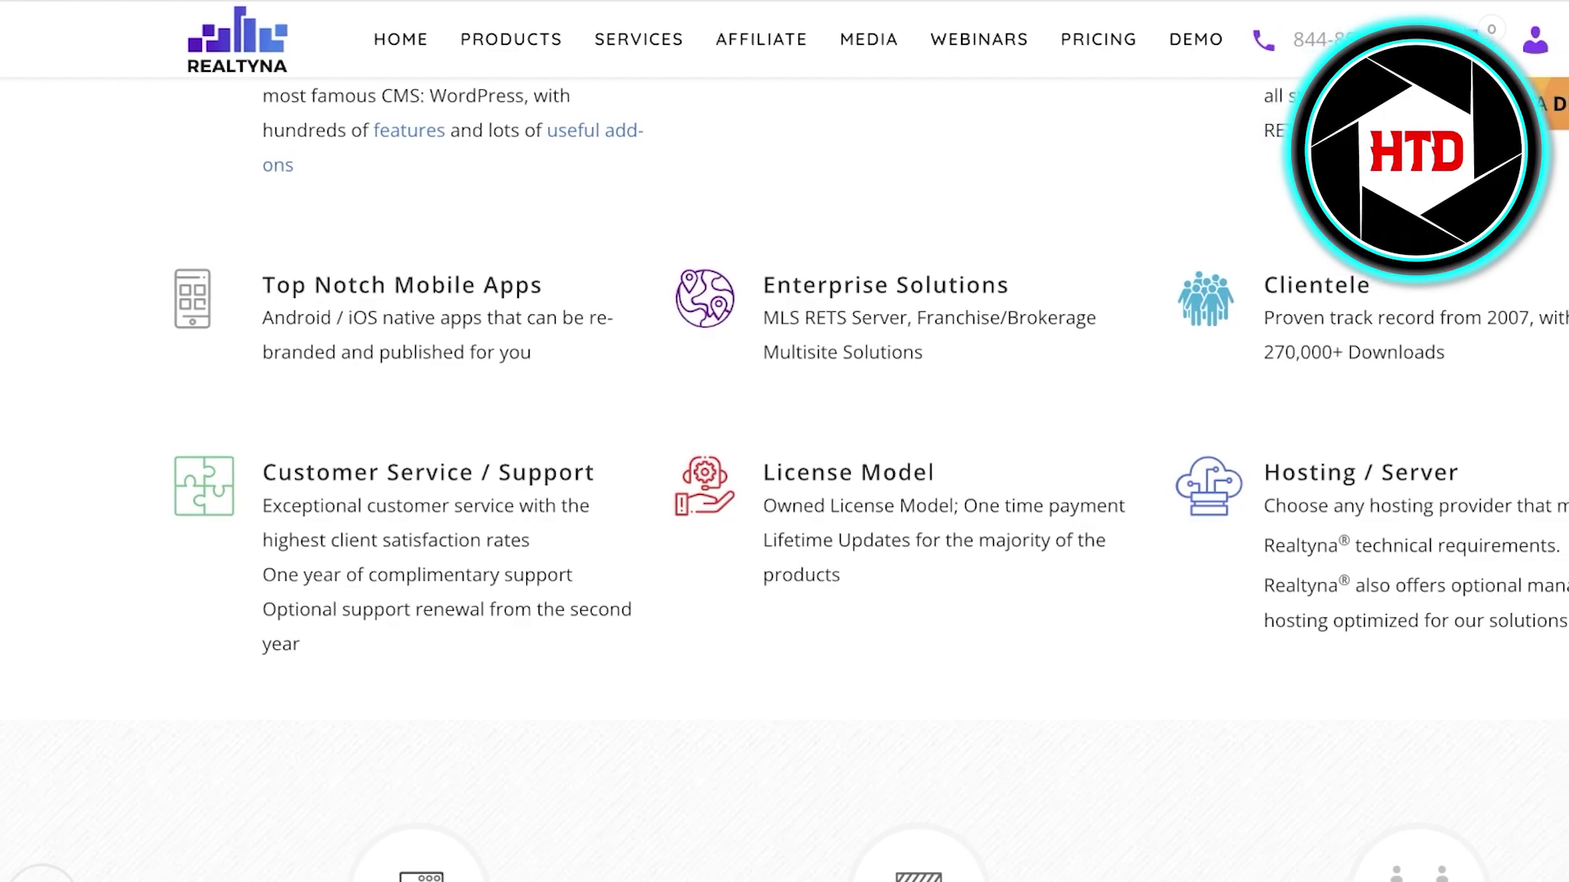
{"action": "scroll", "coordinate": [1283, 488], "scroll_direction": "up", "scroll_amount": 4}
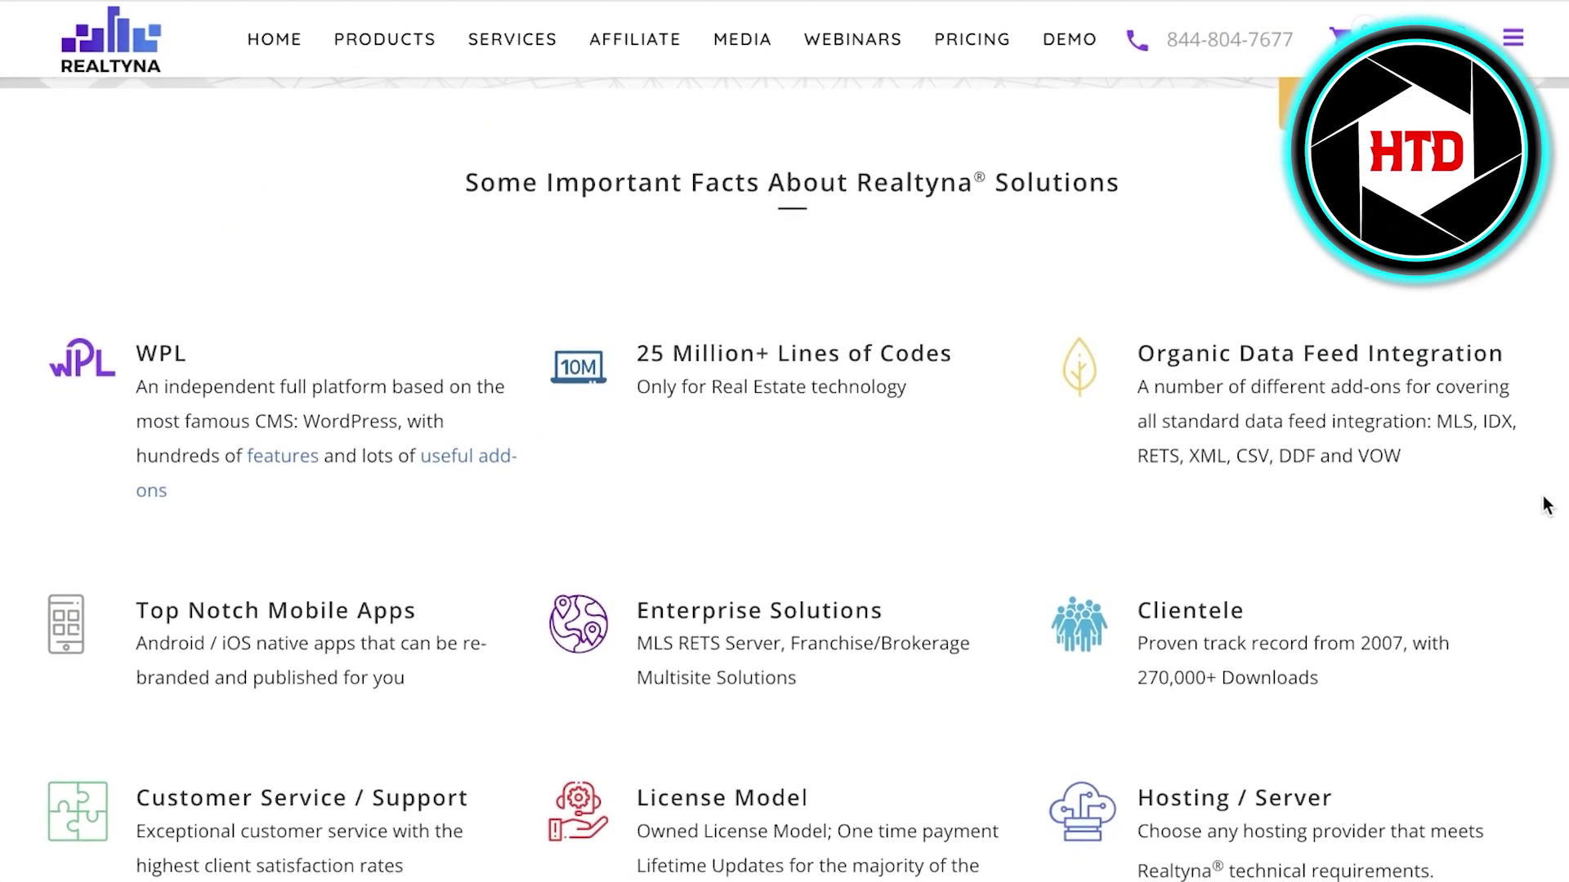
{"action": "scroll", "coordinate": [1544, 502], "scroll_direction": "down", "scroll_amount": 1}
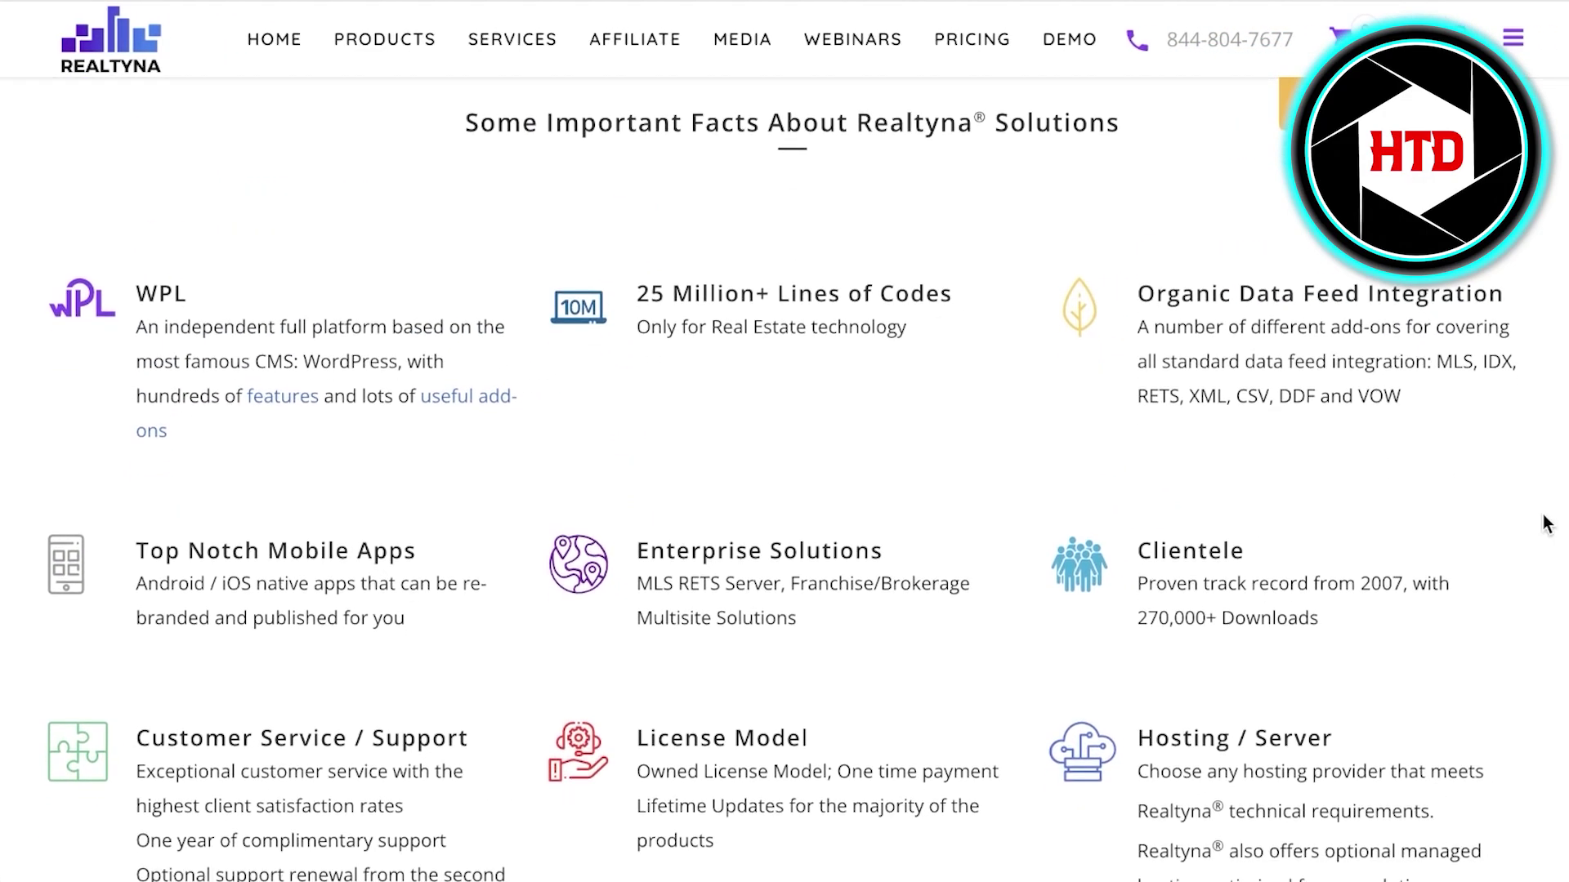
{"action": "scroll", "coordinate": [1546, 525], "scroll_direction": "down", "scroll_amount": 1}
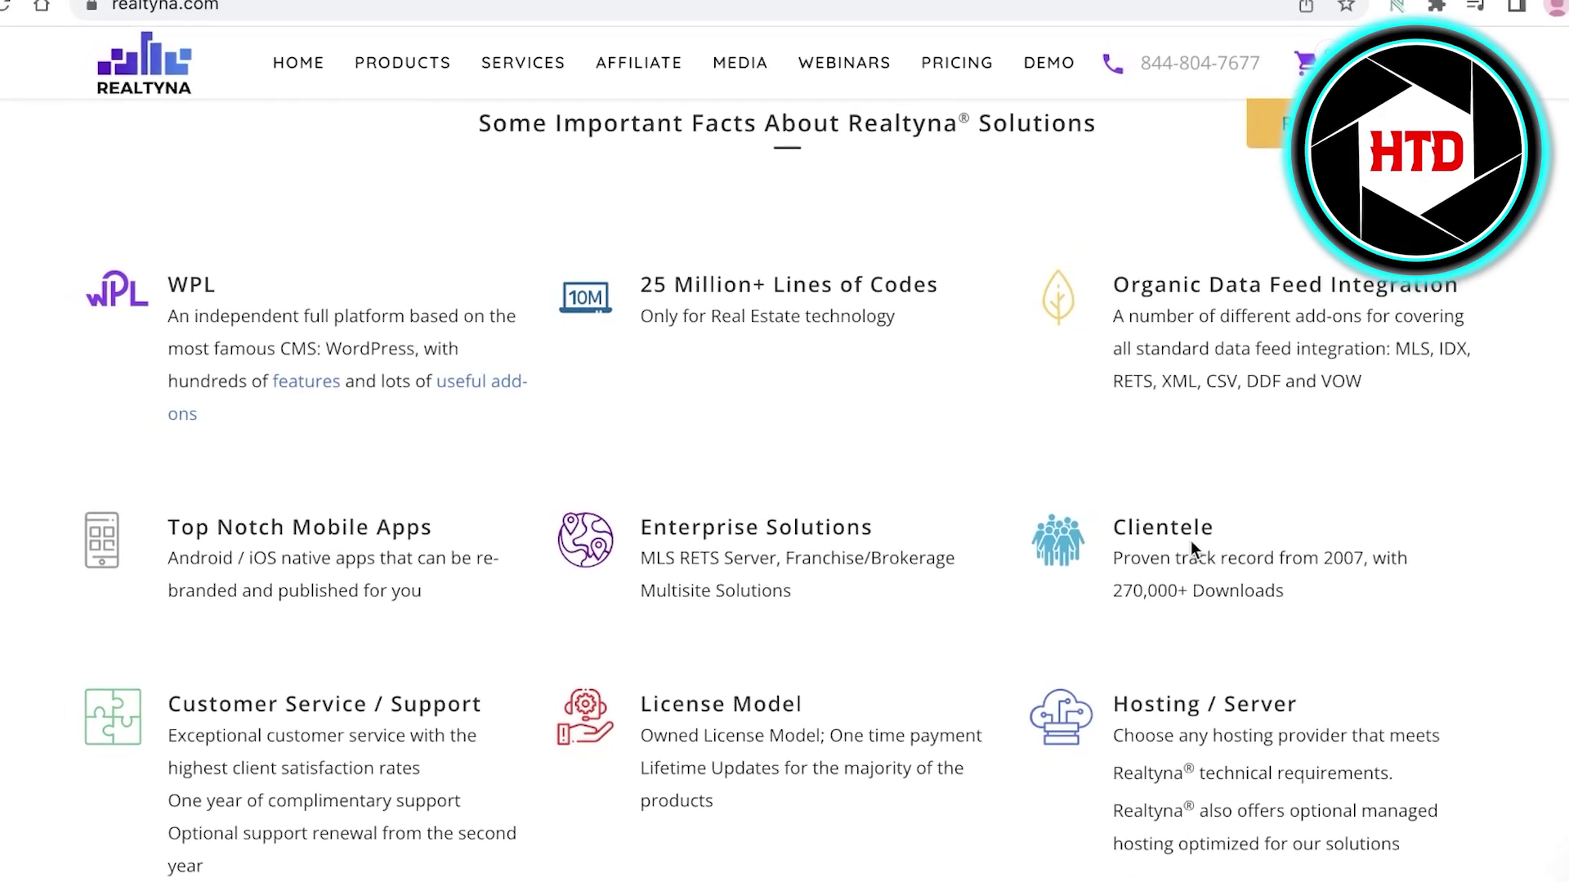
{"action": "scroll", "coordinate": [1189, 541], "scroll_direction": "up", "scroll_amount": 10}
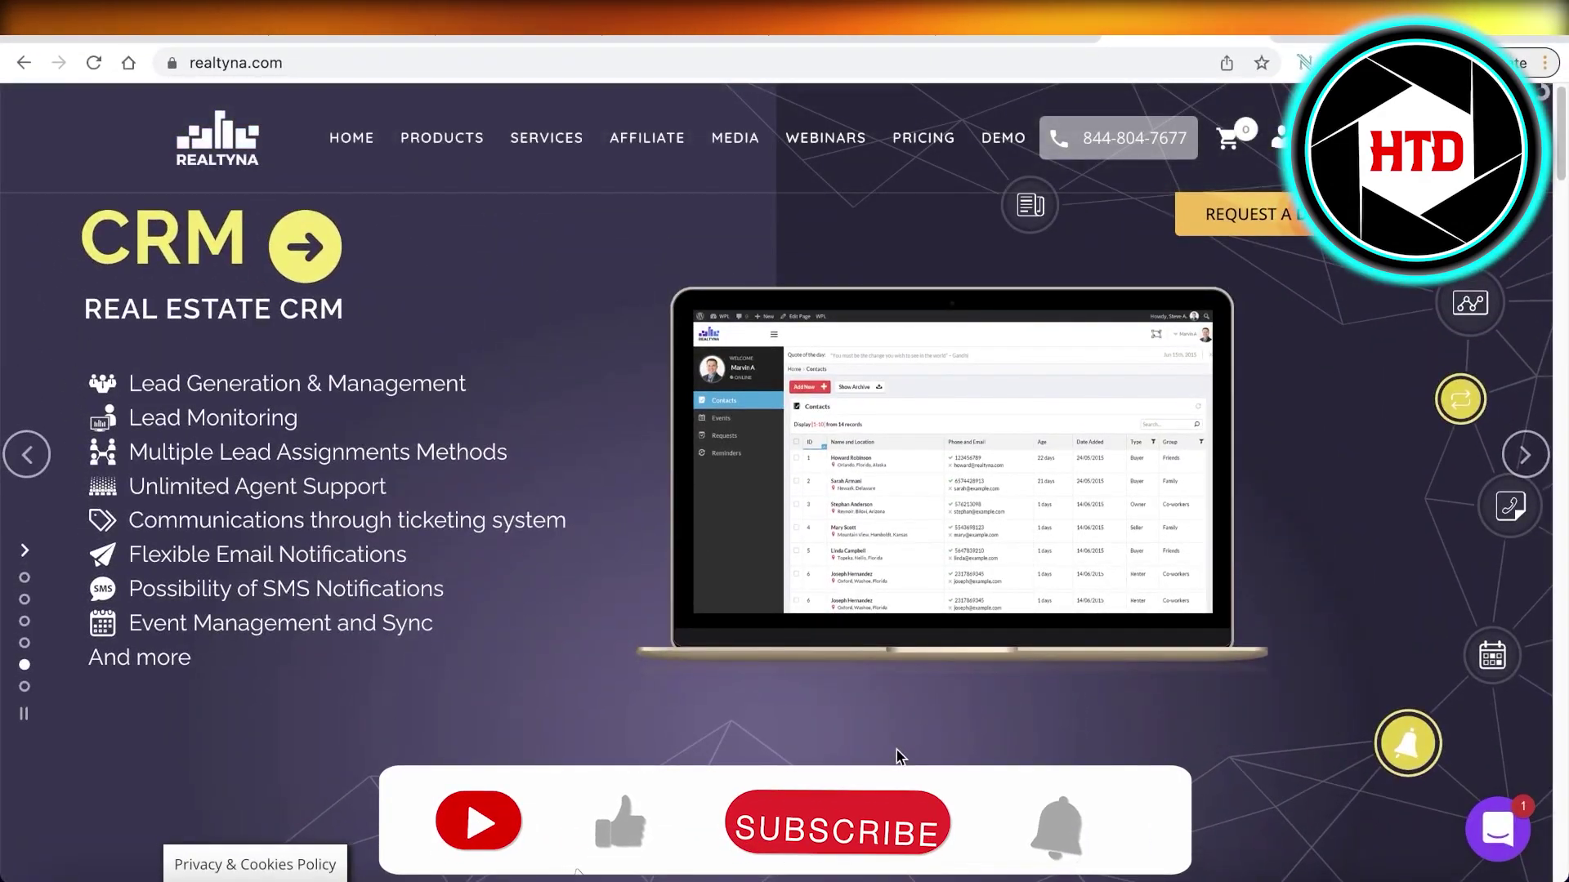